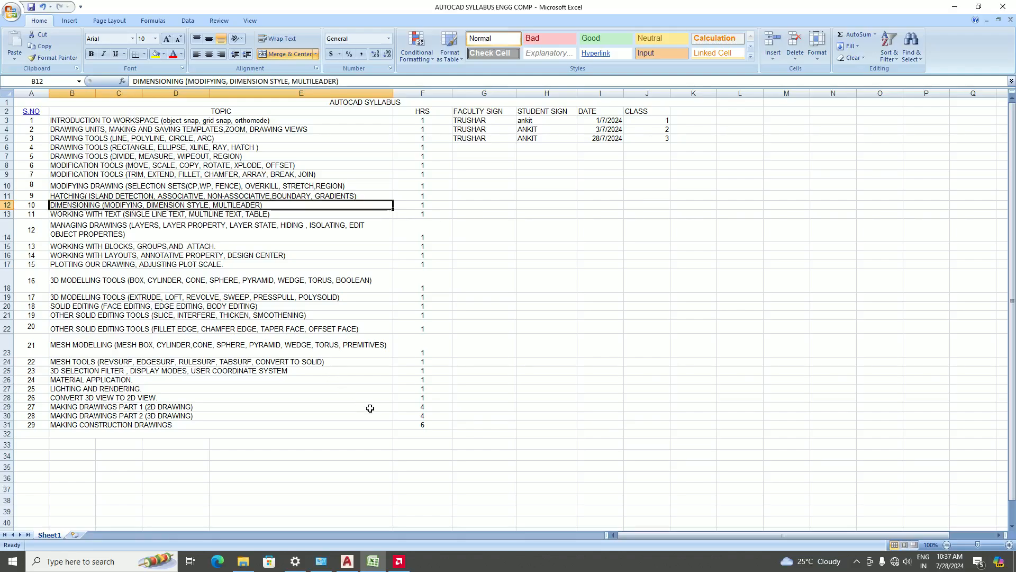
# Switch to AutoCAD 2022
pyautogui.click(347, 563)
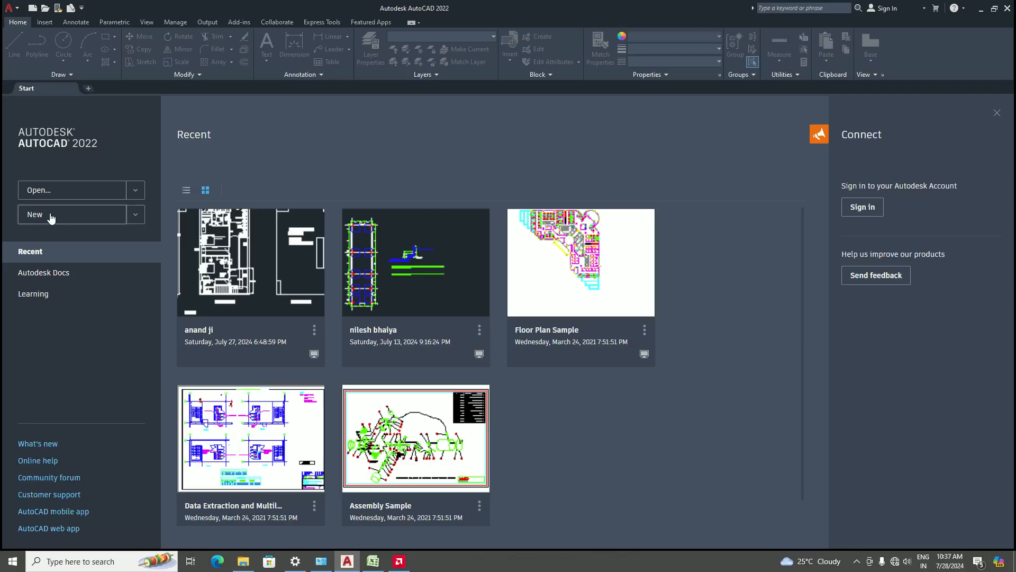
pyautogui.click(135, 216)
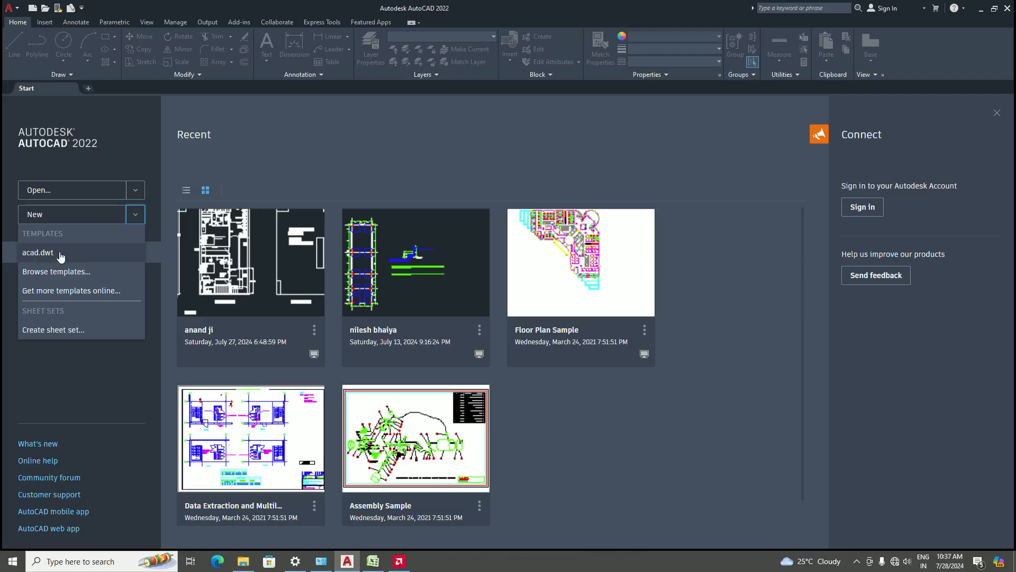
pyautogui.click(59, 272)
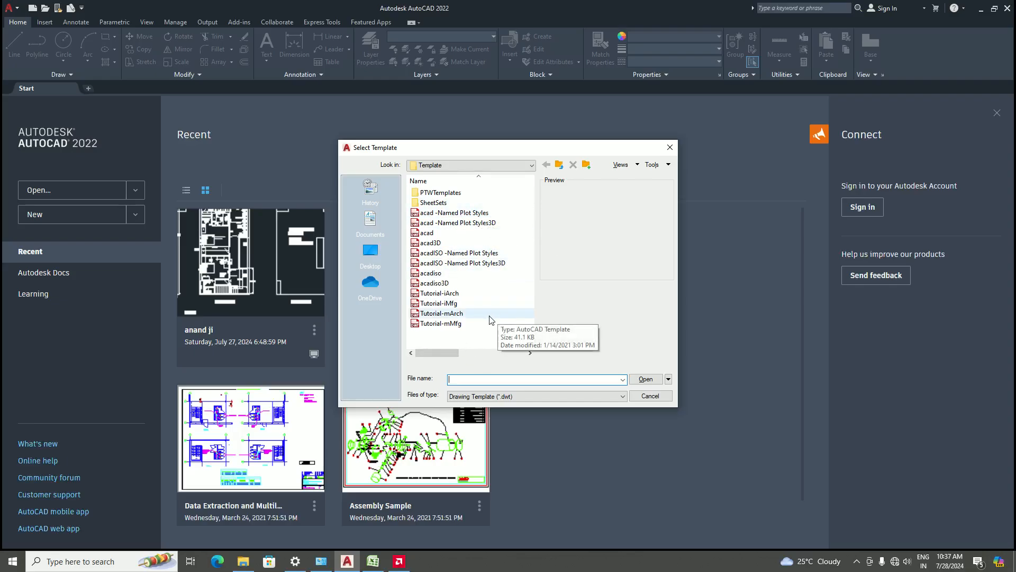
pyautogui.click(668, 148)
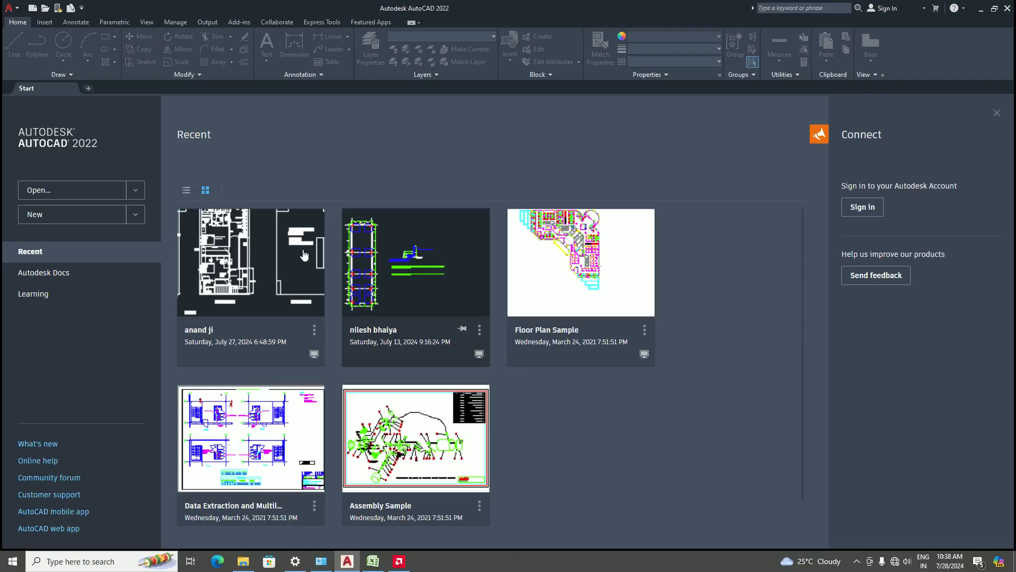
pyautogui.click(136, 217)
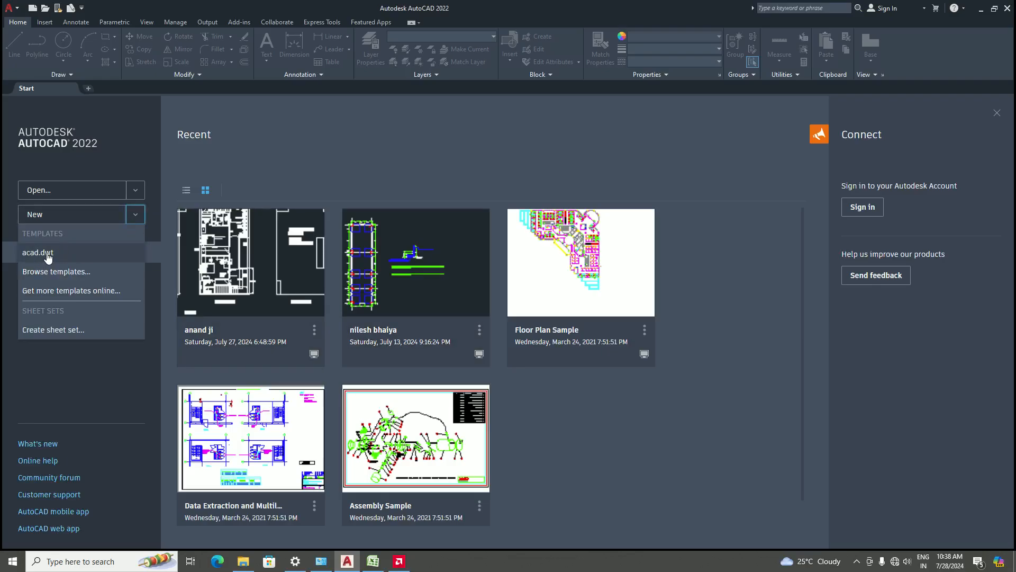
pyautogui.click(135, 215)
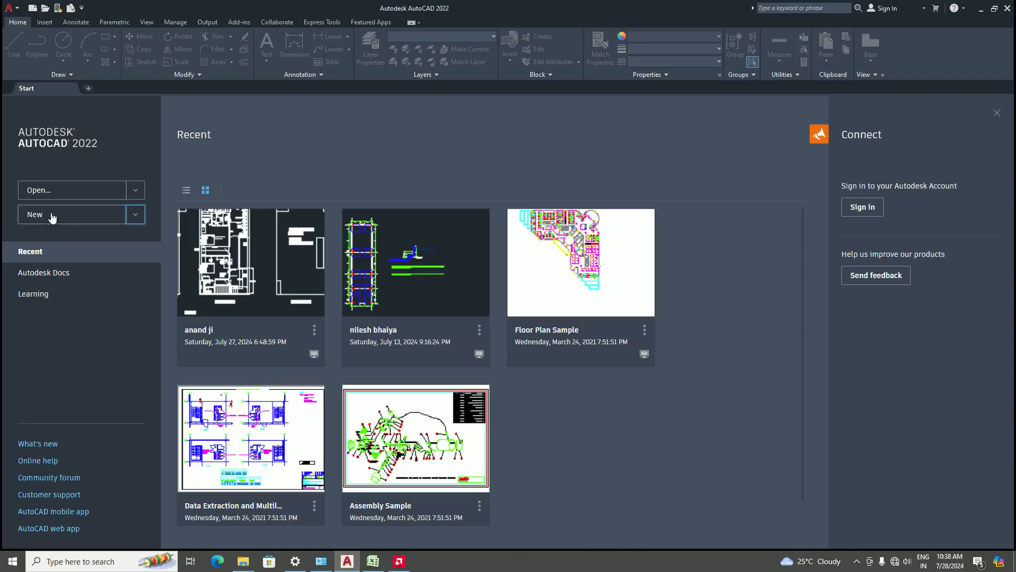
pyautogui.click(133, 218)
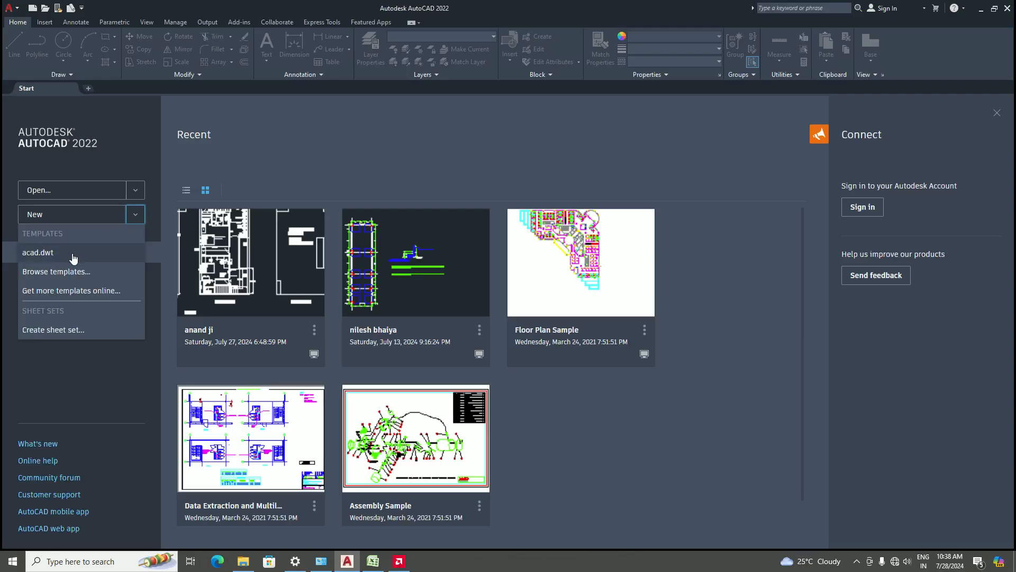
pyautogui.click(136, 216)
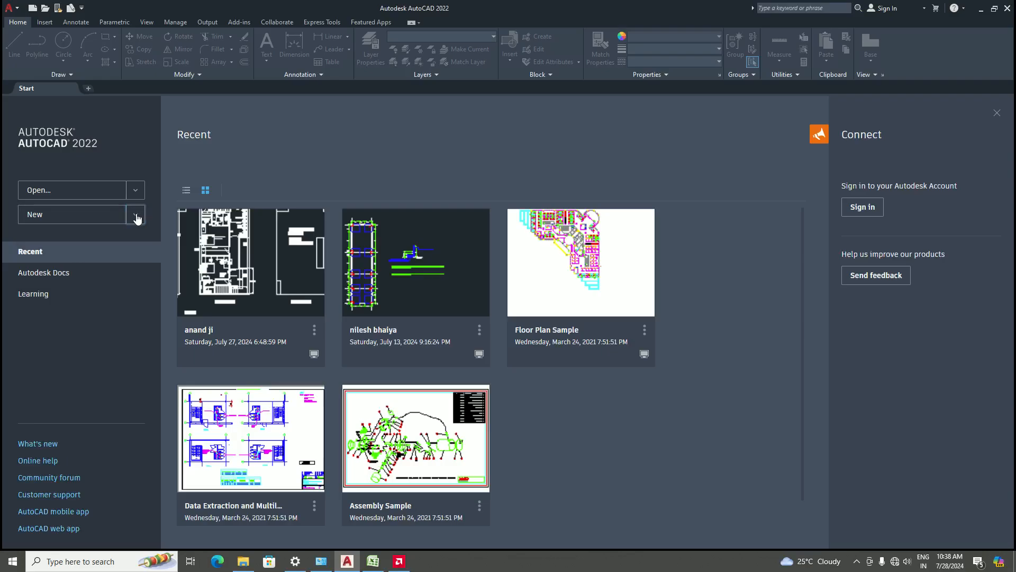
pyautogui.click(136, 216)
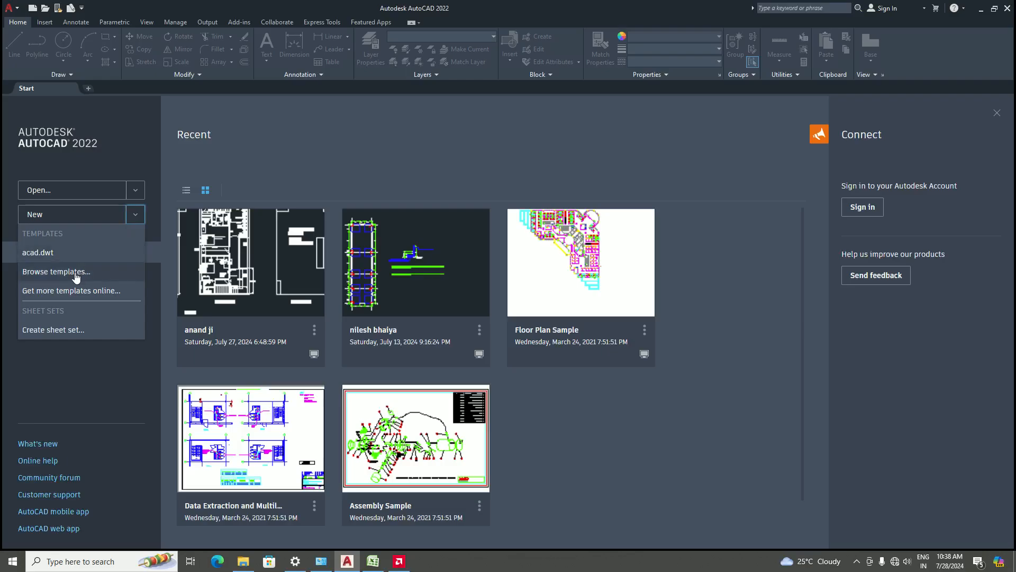
pyautogui.click(139, 215)
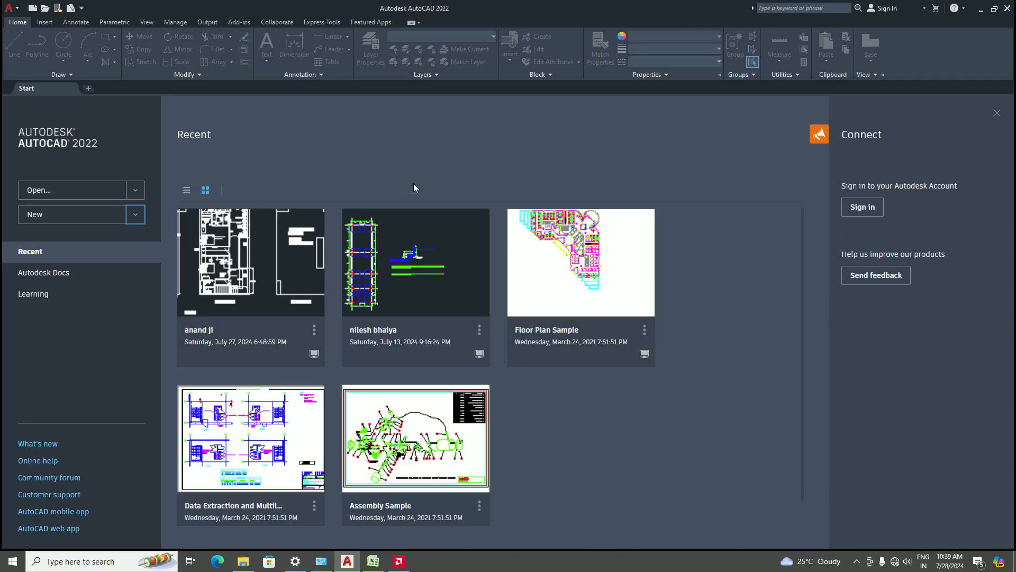
# Create a new blank drawing and browse the Insert, Annotate and Home ribbon tabs
pyautogui.click(64, 217)
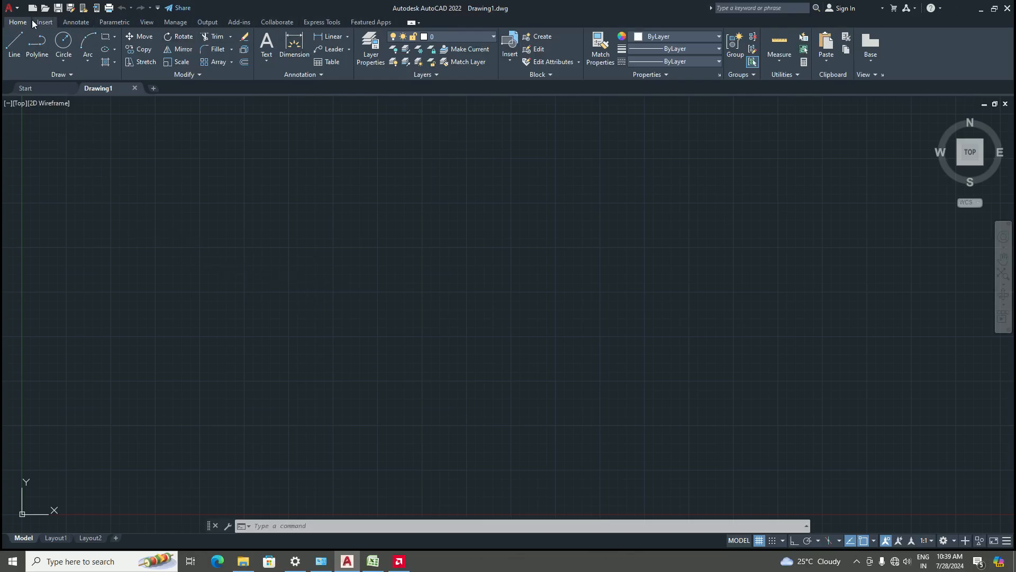
pyautogui.click(45, 23)
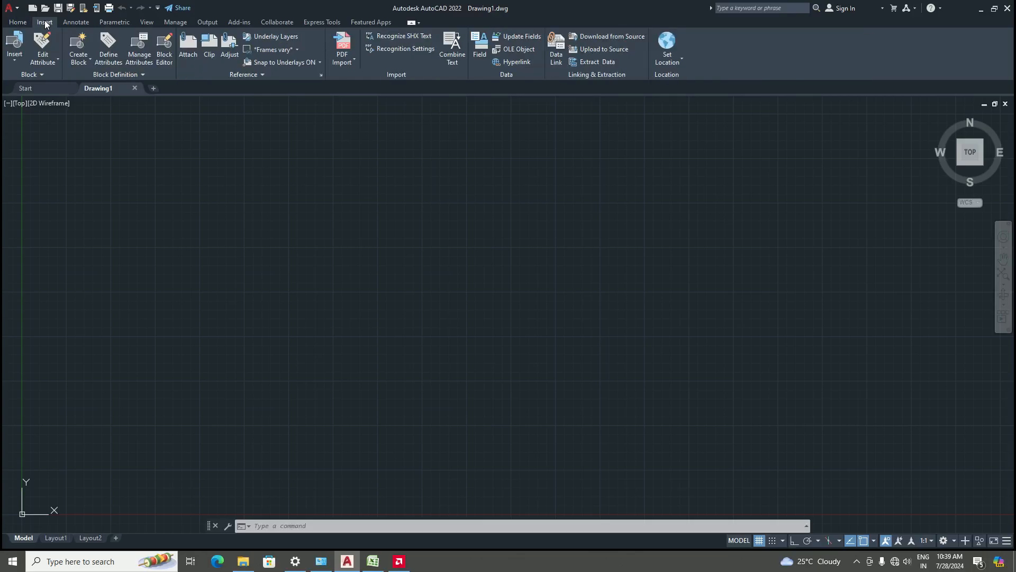
pyautogui.click(83, 22)
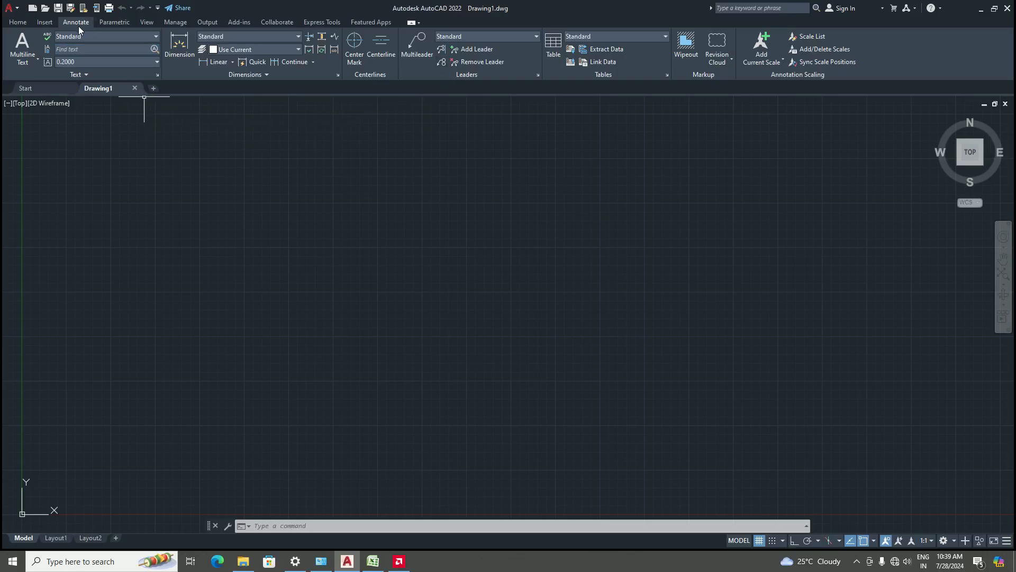
pyautogui.click(16, 23)
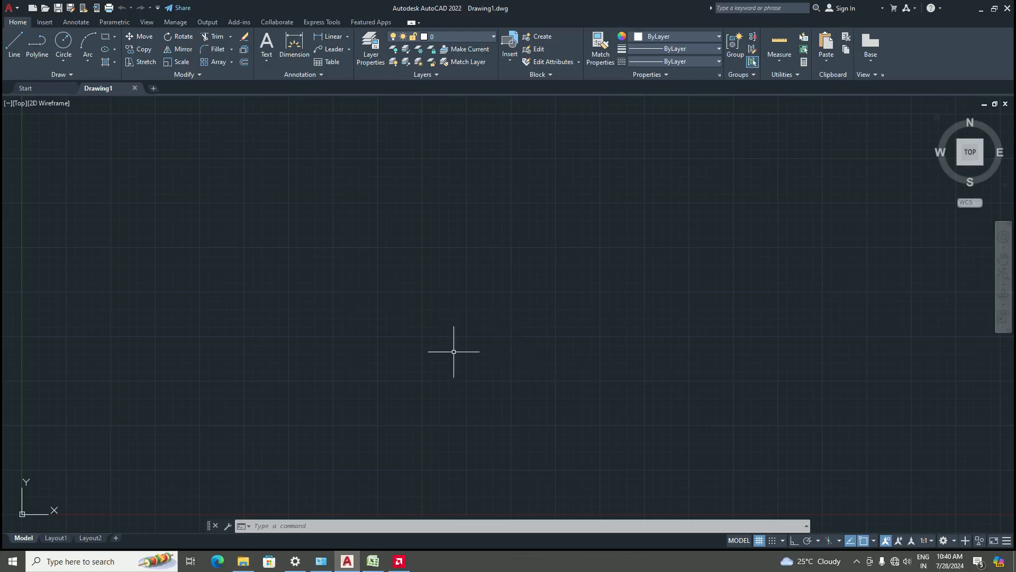
# Draw a circle with the Circle tool by picking a center point and a radius point
pyautogui.click(62, 42)
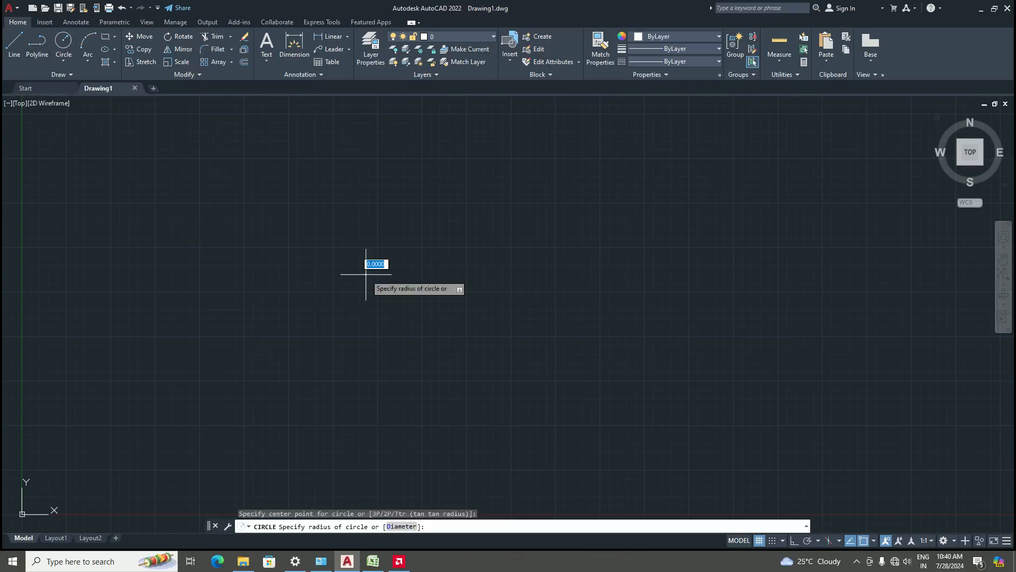
pyautogui.click(366, 274)
pyautogui.click(408, 240)
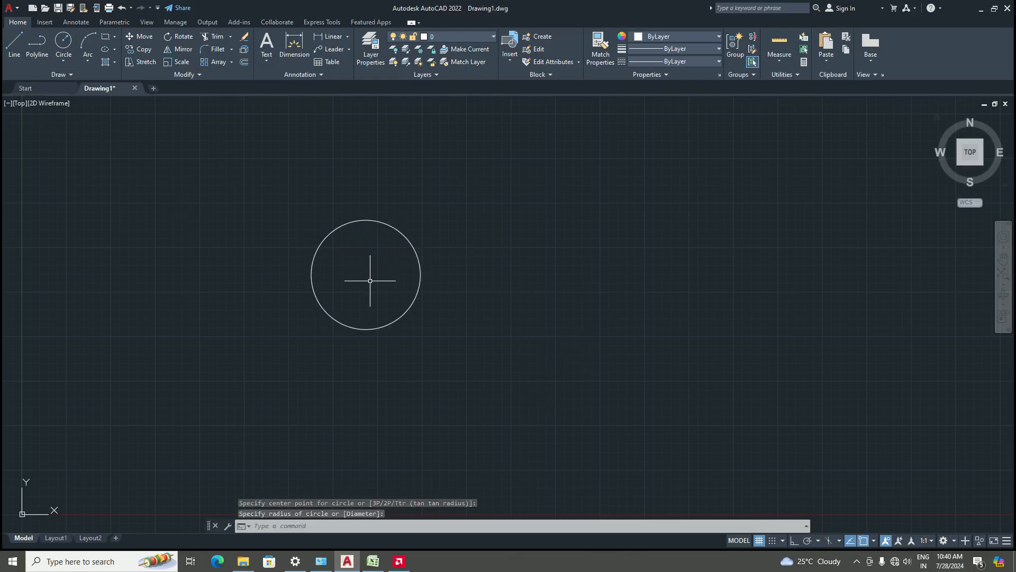
pyautogui.moveTo(367, 275)
pyautogui.mouseDown(button='middle')
pyautogui.moveTo(470, 281)
pyautogui.moveTo(379, 261)
pyautogui.moveTo(449, 249)
pyautogui.moveTo(411, 279)
pyautogui.moveTo(412, 251)
pyautogui.moveTo(397, 273)
pyautogui.mouseUp(button='middle')
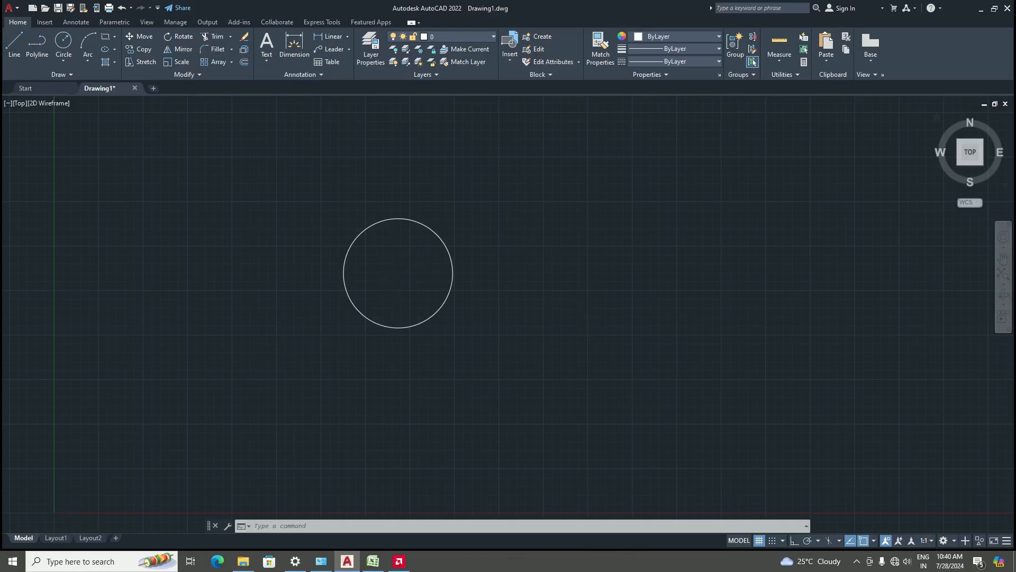
pyautogui.scroll(6, 402, 276)
pyautogui.scroll(-4, 403, 276)
pyautogui.scroll(-2, 403, 272)
pyautogui.scroll(2, 404, 268)
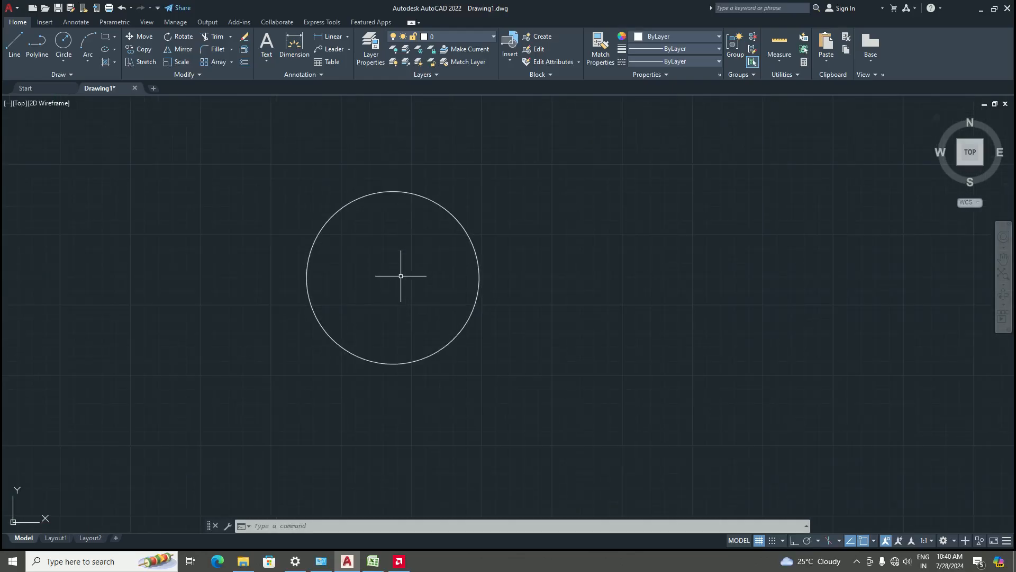
pyautogui.scroll(-2, 401, 275)
pyautogui.scroll(-2, 399, 270)
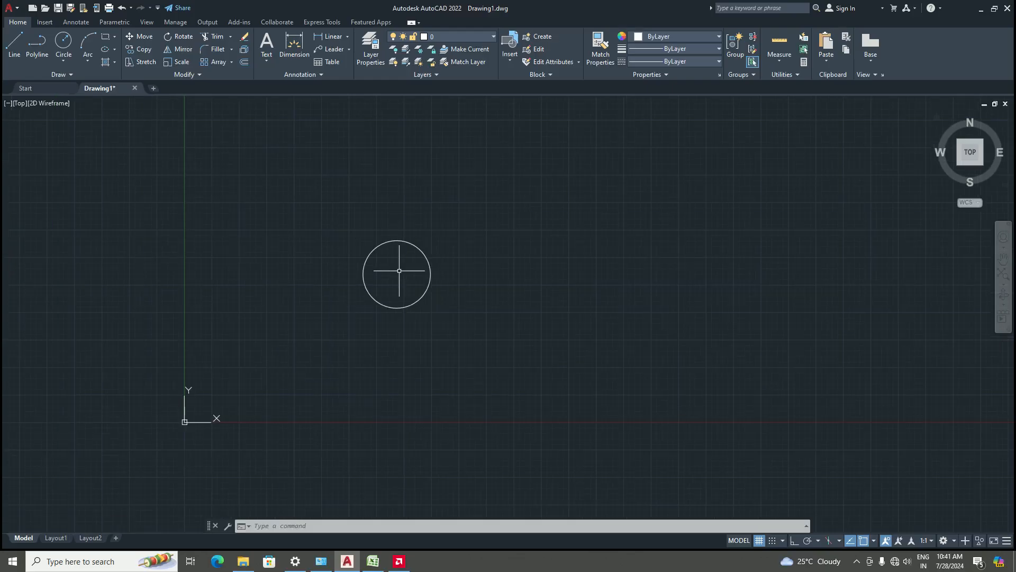
pyautogui.scroll(4, 399, 270)
pyautogui.scroll(-7, 404, 276)
pyautogui.scroll(4, 415, 283)
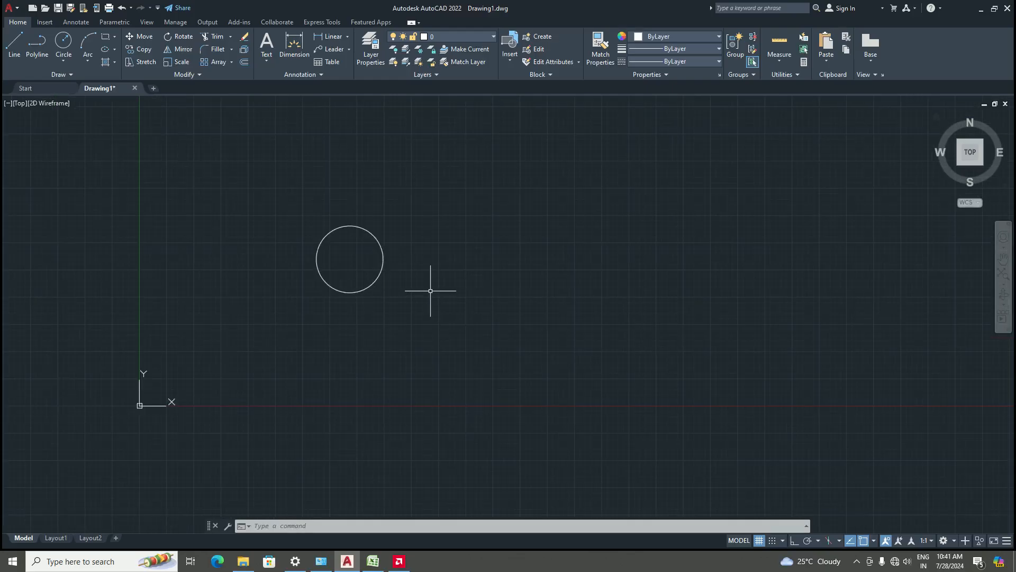
# Draw three connected line segments forming an open four-sided outline to the right of the circle
pyautogui.click(14, 45)
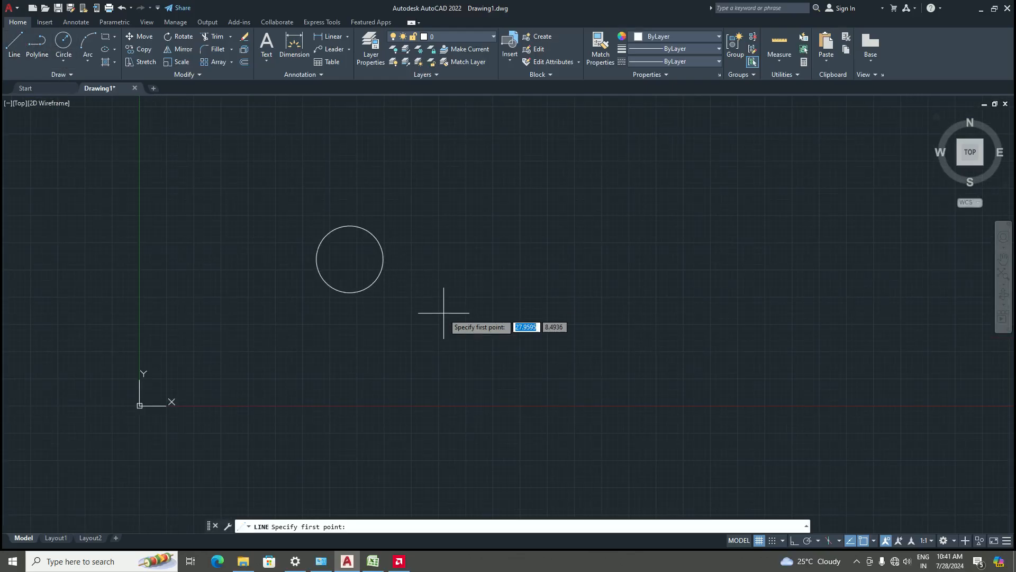
pyautogui.click(408, 357)
pyautogui.click(715, 357)
pyautogui.click(693, 203)
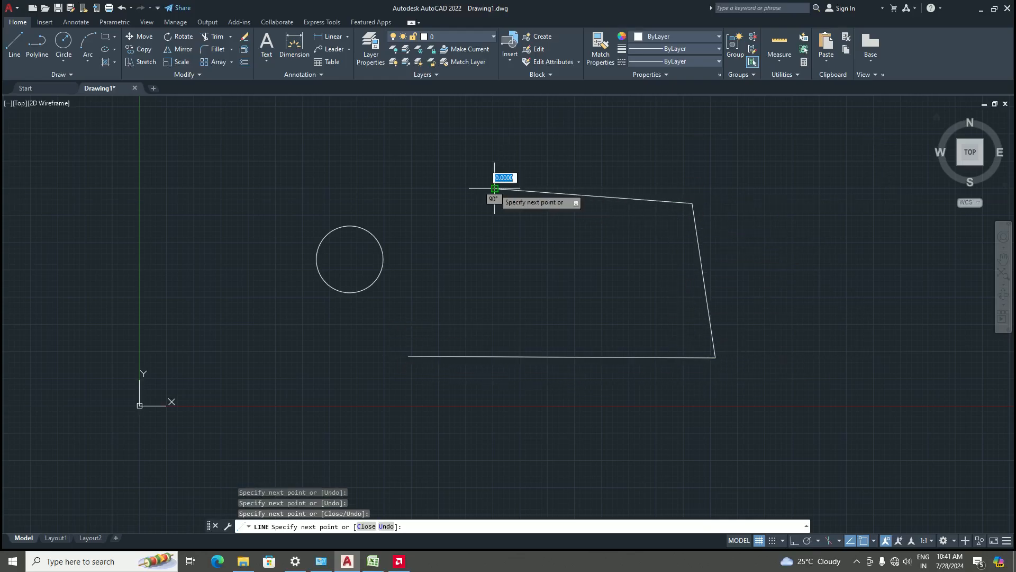
pyautogui.click(495, 188)
pyautogui.press('Return')
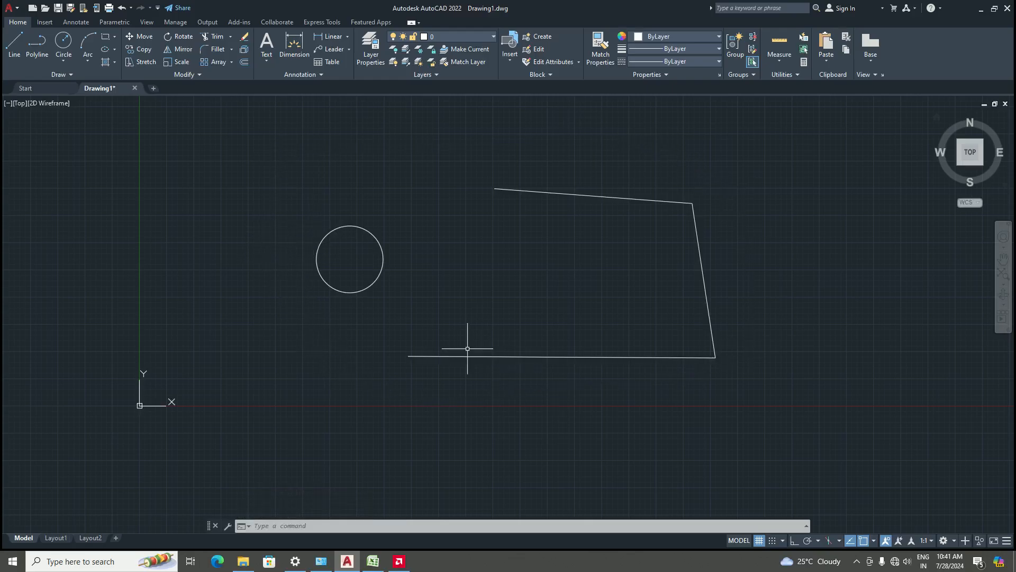
pyautogui.scroll(-6, 464, 348)
pyautogui.scroll(7, 487, 357)
pyautogui.scroll(-6, 454, 336)
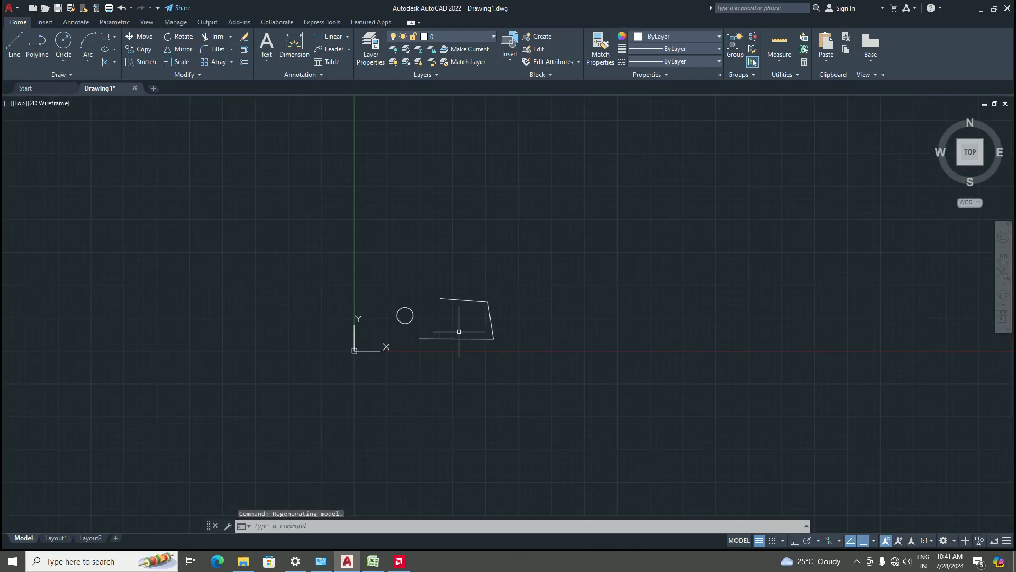
pyautogui.scroll(6, 461, 340)
pyautogui.scroll(-4, 443, 335)
pyautogui.scroll(2, 431, 291)
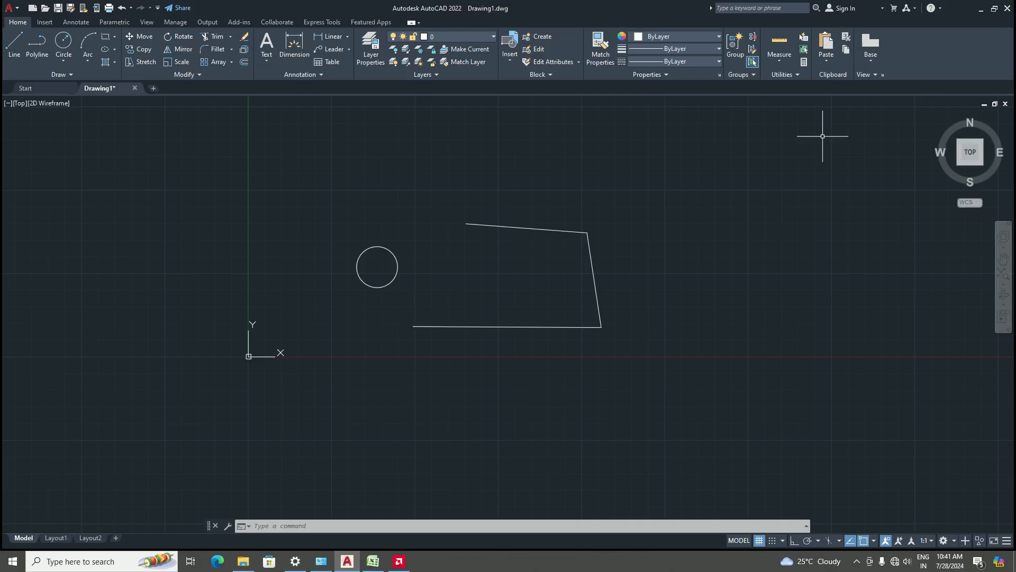
# Zoom the view using the Zoom command's All option
pyautogui.write('z')
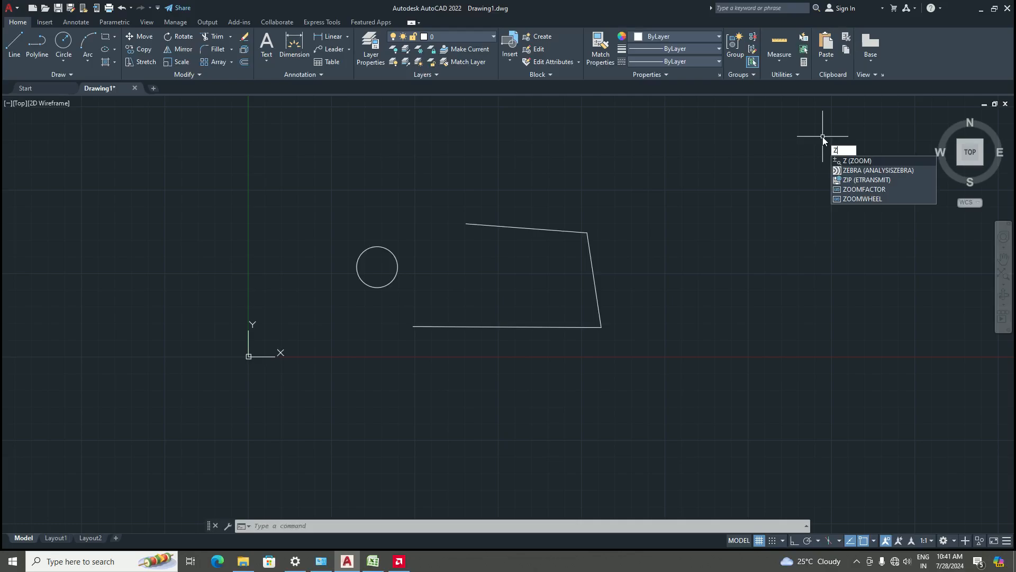
pyautogui.press('Return')
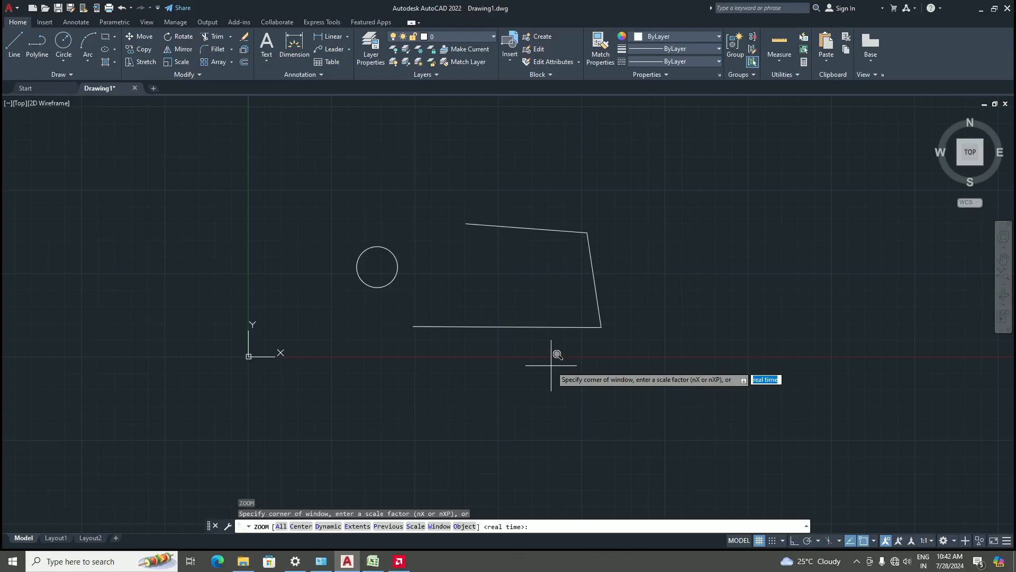
pyautogui.write('a')
pyautogui.press('Return')
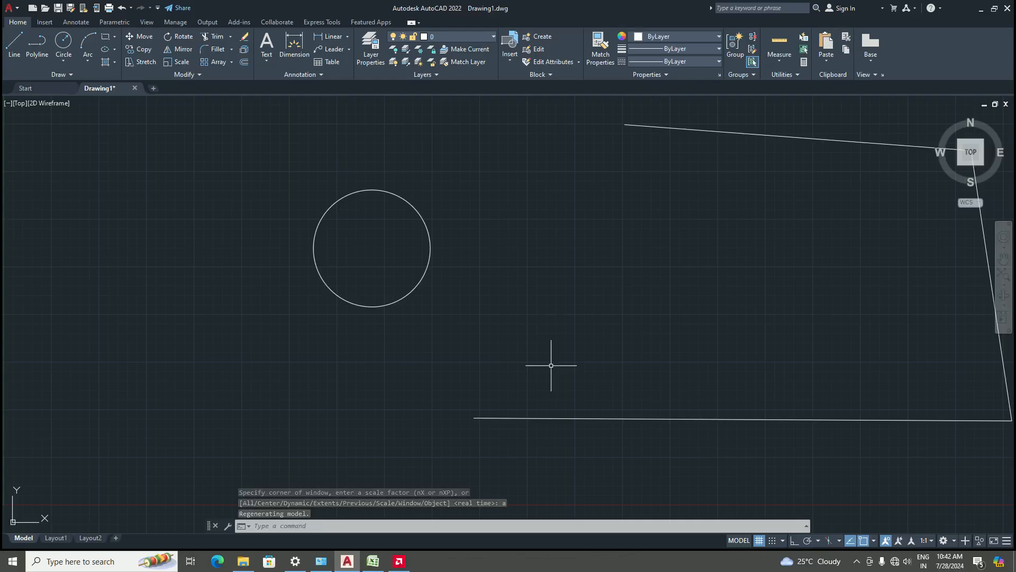
# Zoom the view using the Zoom command's Extents option
pyautogui.scroll(-5, 455, 341)
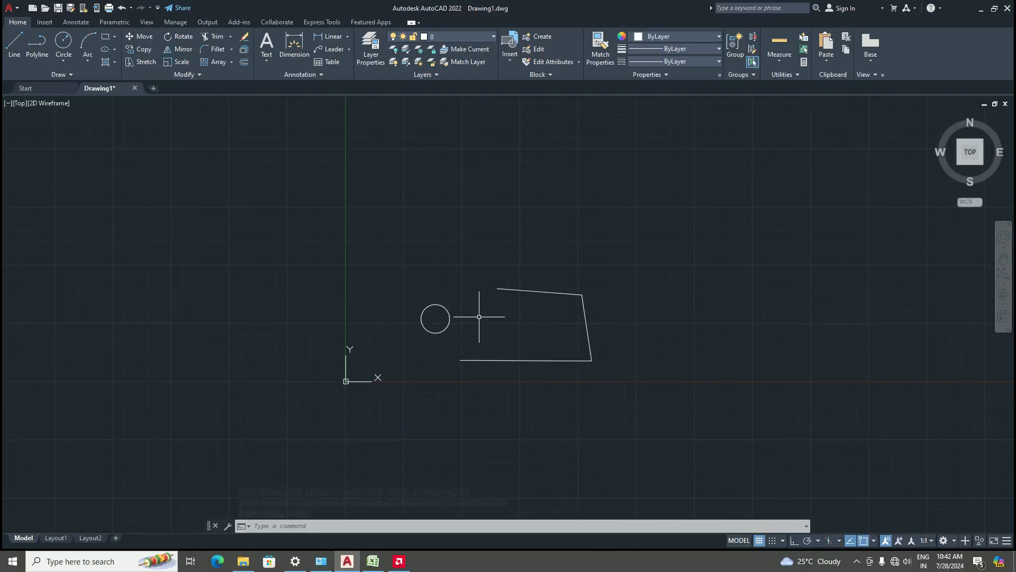
pyautogui.write('z')
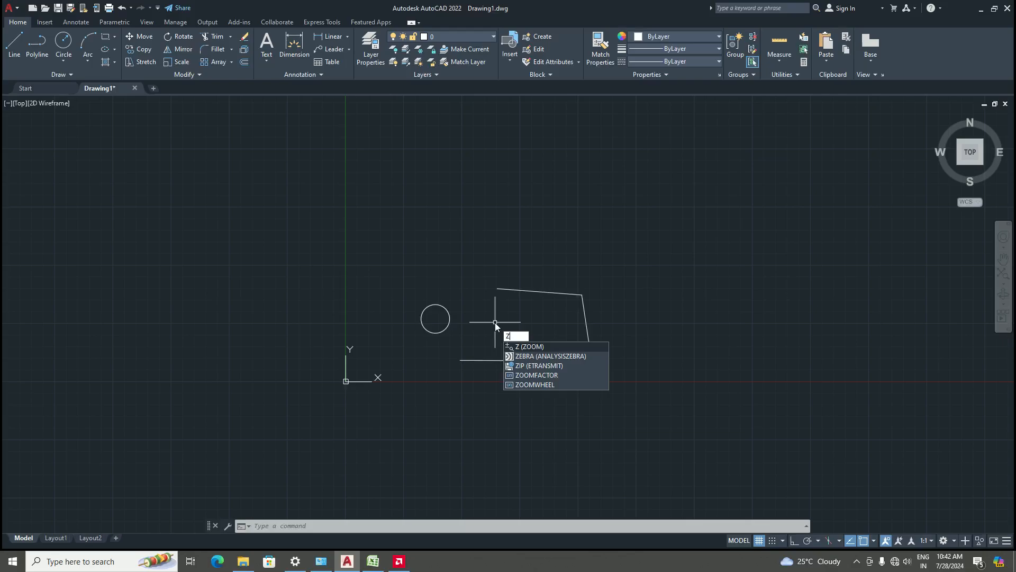
pyautogui.press('Return')
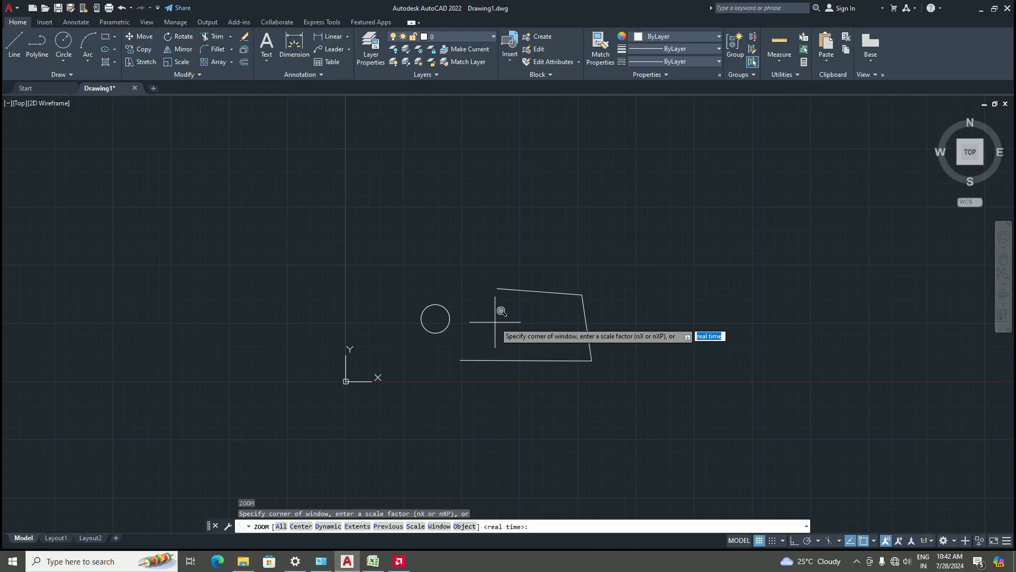
pyautogui.write('e')
pyautogui.press('Return')
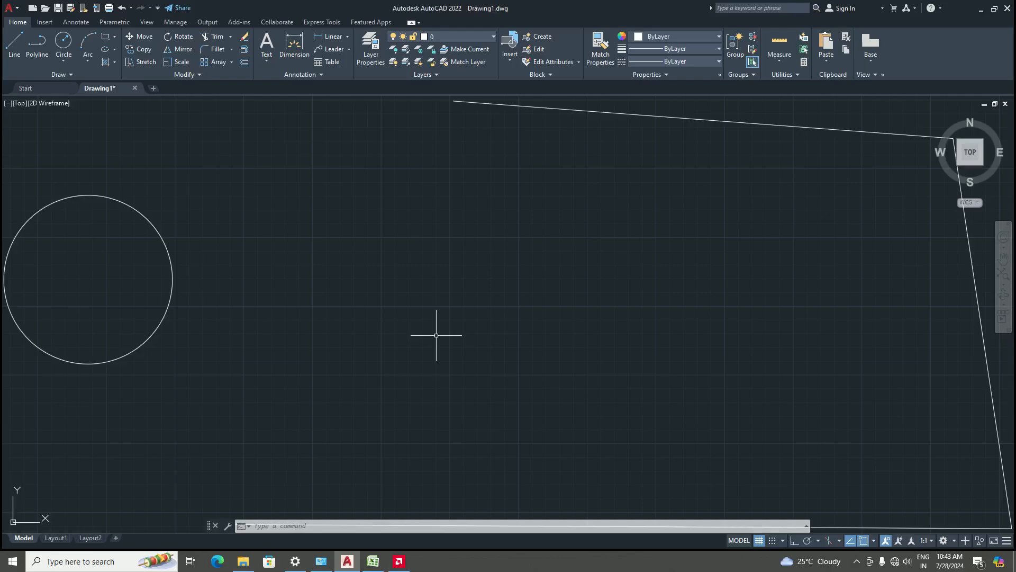
# Zoom in on the circle using the Zoom command's Window option by picking two corners around it
pyautogui.write('z')
pyautogui.press('Return')
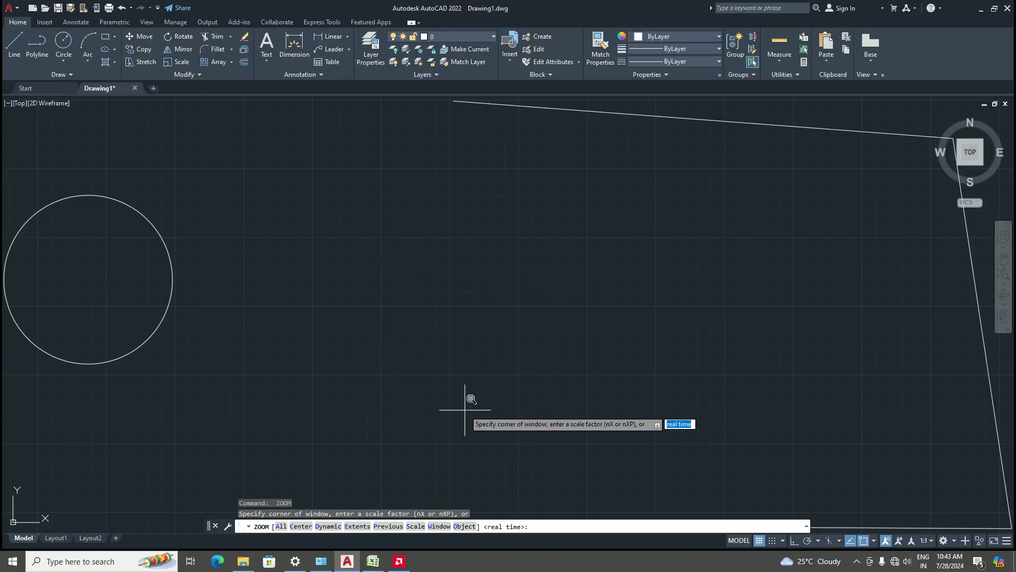
pyautogui.write('w')
pyautogui.press('Return')
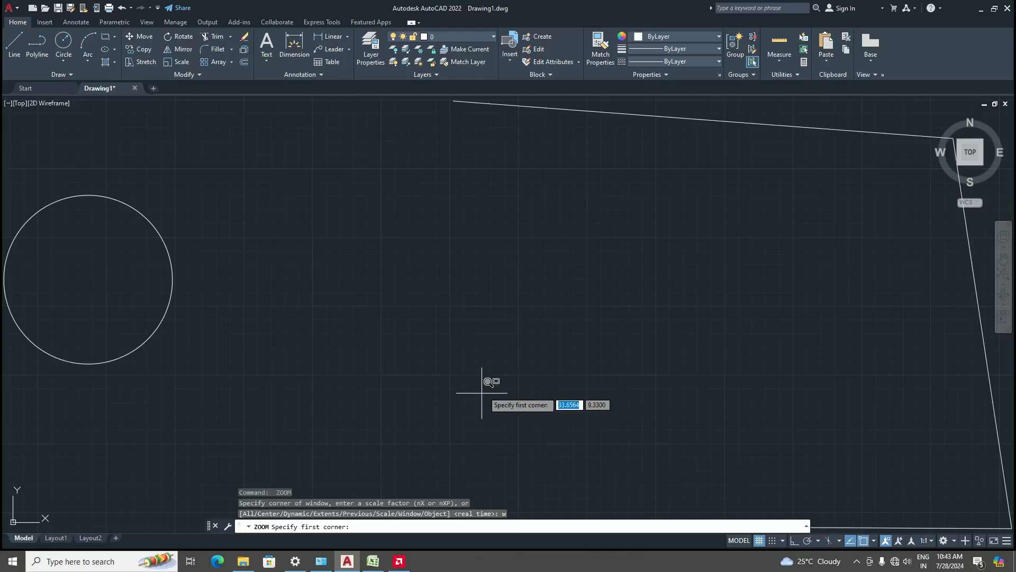
pyautogui.scroll(-4, 486, 364)
pyautogui.scroll(4, 333, 379)
pyautogui.scroll(-2, 373, 395)
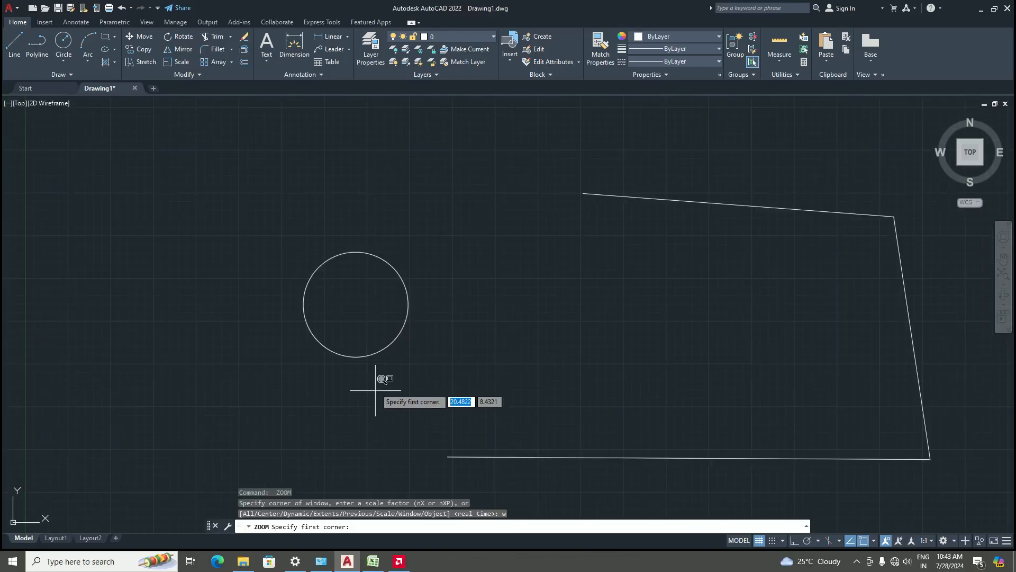
pyautogui.click(276, 228)
pyautogui.click(451, 376)
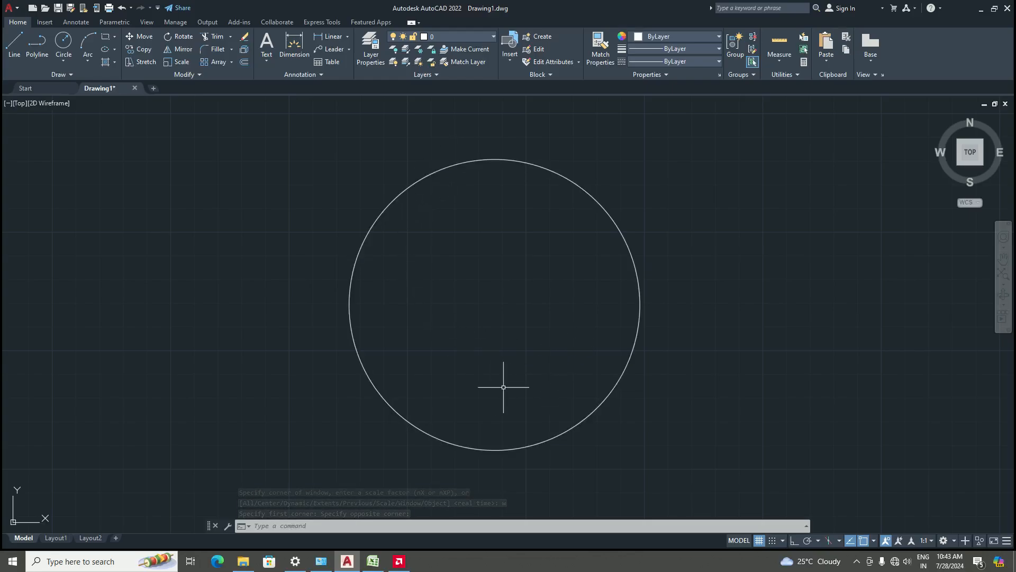
pyautogui.scroll(-10, 467, 360)
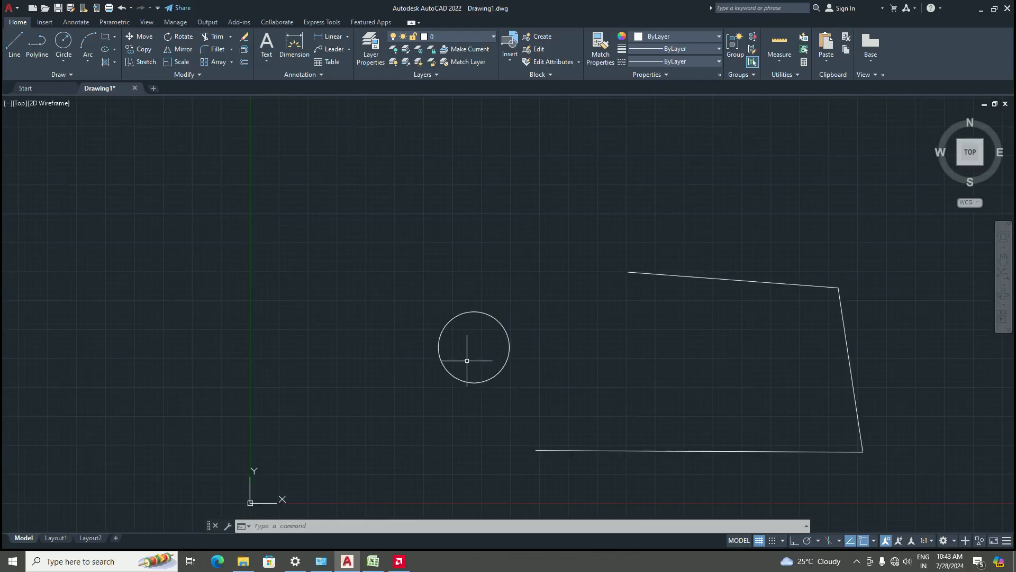
pyautogui.scroll(5, 497, 373)
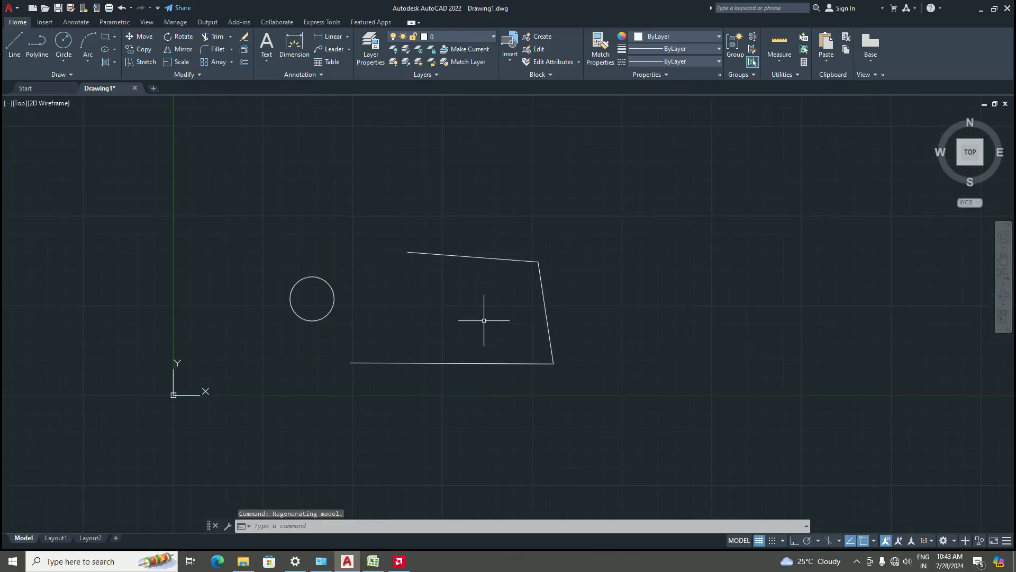
pyautogui.moveTo(428, 319)
pyautogui.mouseDown(button='middle')
pyautogui.moveTo(524, 324)
pyautogui.moveTo(479, 341)
pyautogui.mouseUp(button='middle')
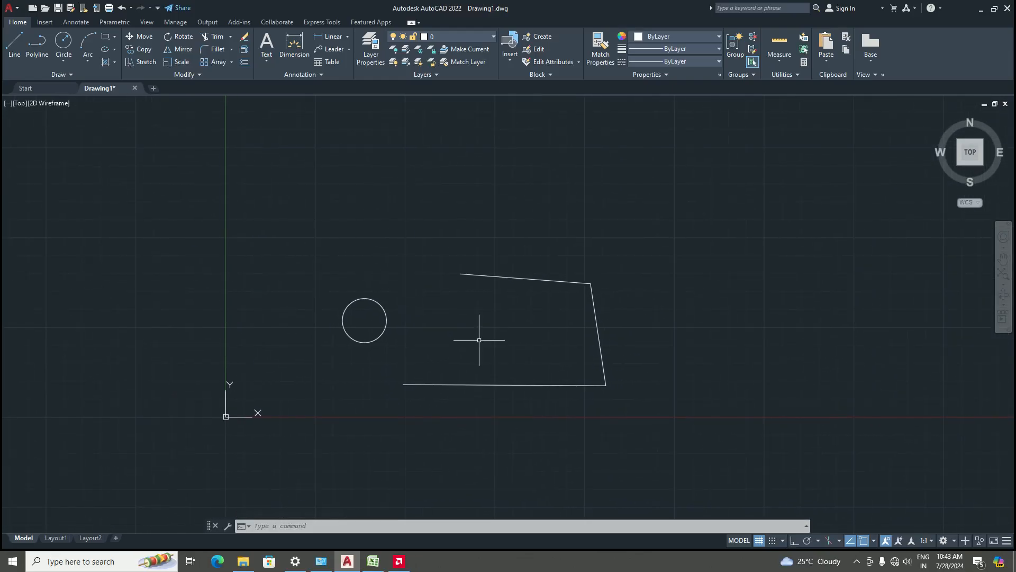
pyautogui.scroll(-3, 409, 319)
pyautogui.scroll(5, 447, 335)
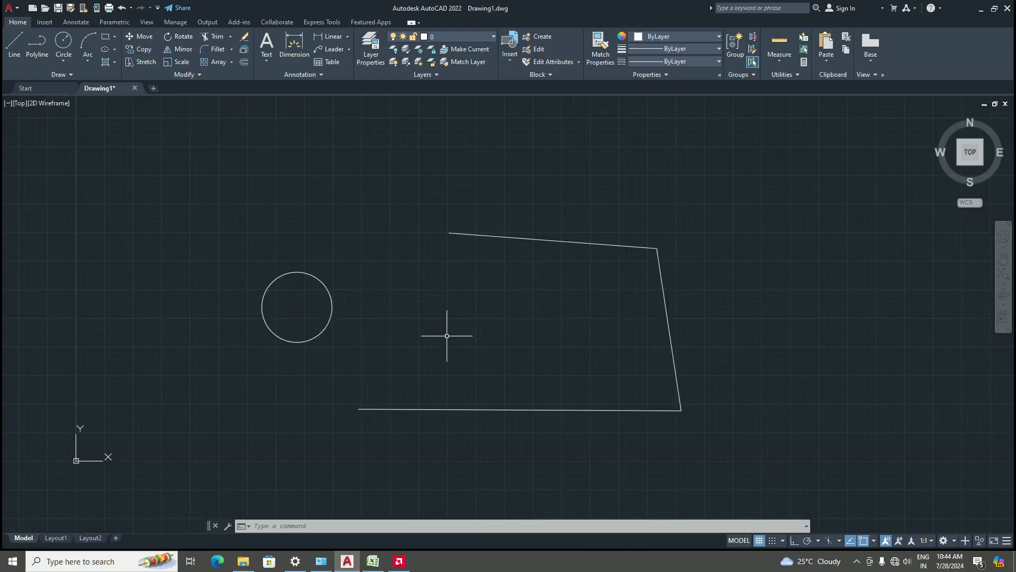
# Zoom the view in real time using the navigation bar's Zoom Realtime option, then exit the zoom
pyautogui.click(1004, 287)
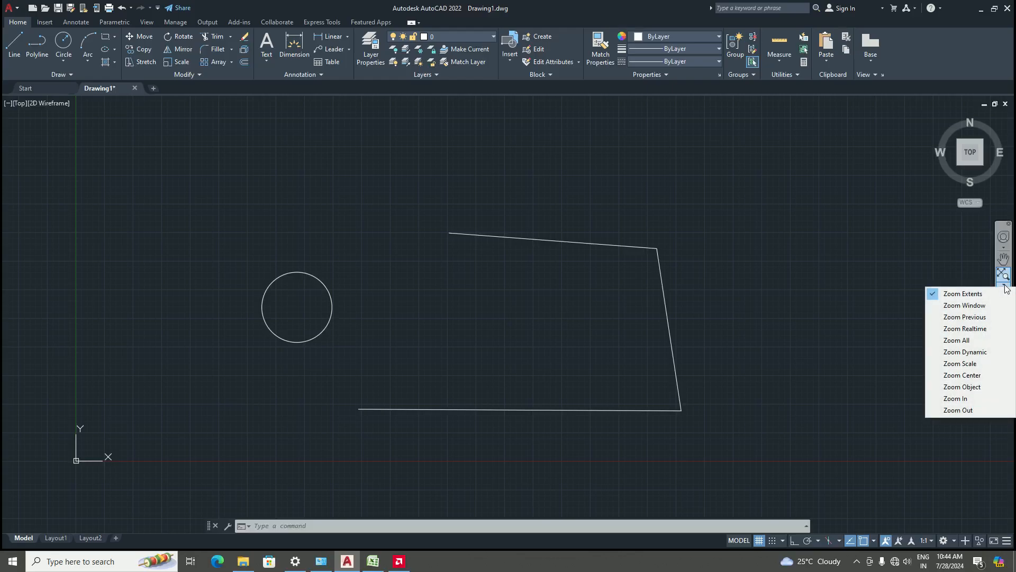
pyautogui.click(972, 328)
pyautogui.moveTo(496, 354)
pyautogui.mouseDown()
pyautogui.moveTo(502, 293)
pyautogui.moveTo(574, 211)
pyautogui.moveTo(593, 170)
pyautogui.moveTo(588, 456)
pyautogui.moveTo(630, 395)
pyautogui.moveTo(605, 401)
pyautogui.moveTo(429, 284)
pyautogui.moveTo(475, 221)
pyautogui.moveTo(484, 317)
pyautogui.moveTo(492, 227)
pyautogui.moveTo(477, 320)
pyautogui.moveTo(513, 182)
pyautogui.moveTo(497, 311)
pyautogui.moveTo(530, 195)
pyautogui.moveTo(520, 347)
pyautogui.moveTo(515, 249)
pyautogui.moveTo(531, 189)
pyautogui.moveTo(518, 277)
pyautogui.moveTo(519, 423)
pyautogui.moveTo(521, 275)
pyautogui.moveTo(521, 318)
pyautogui.moveTo(534, 279)
pyautogui.mouseUp()
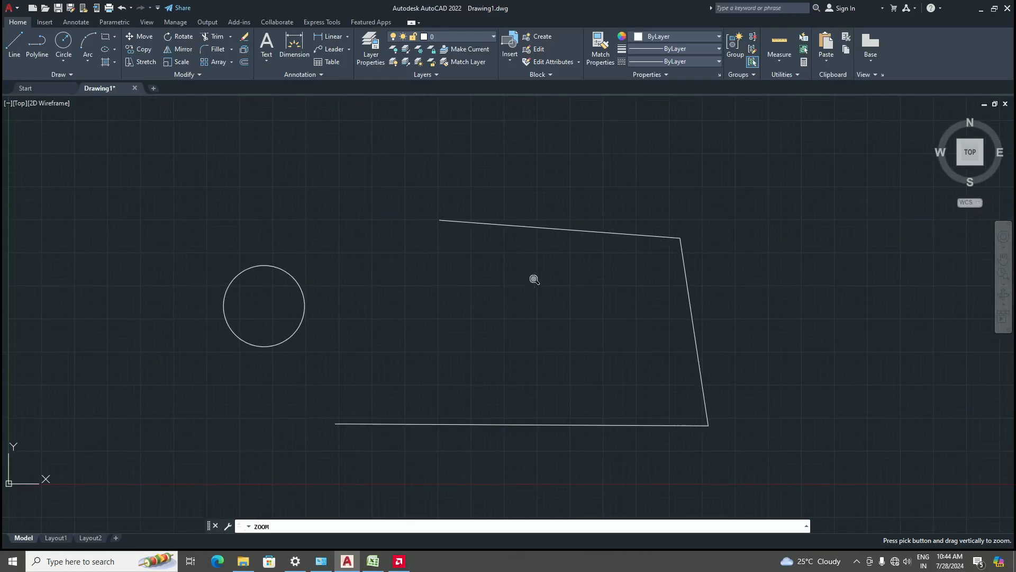
pyautogui.press('Return')
pyautogui.press('Return')
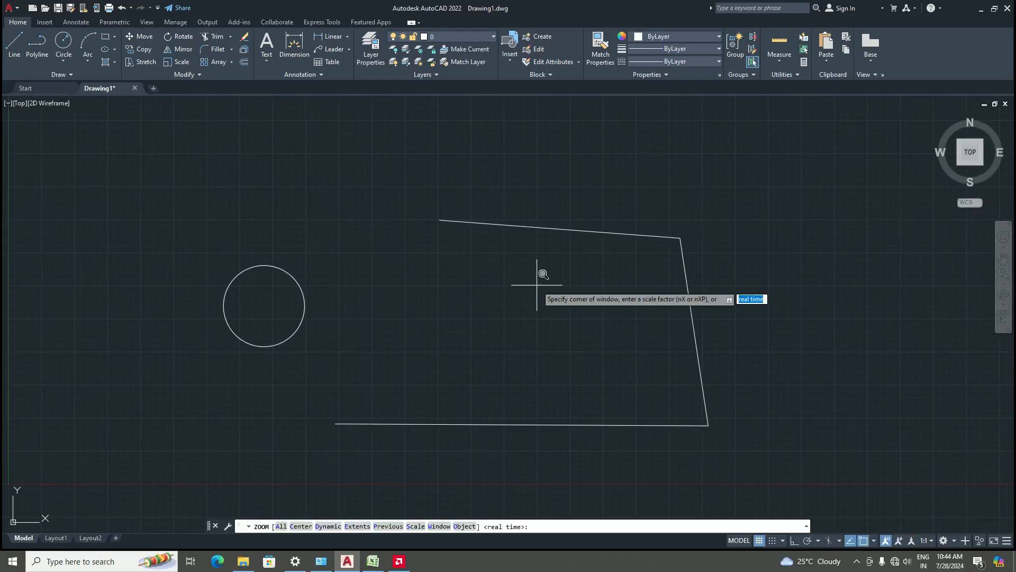
pyautogui.press('Escape')
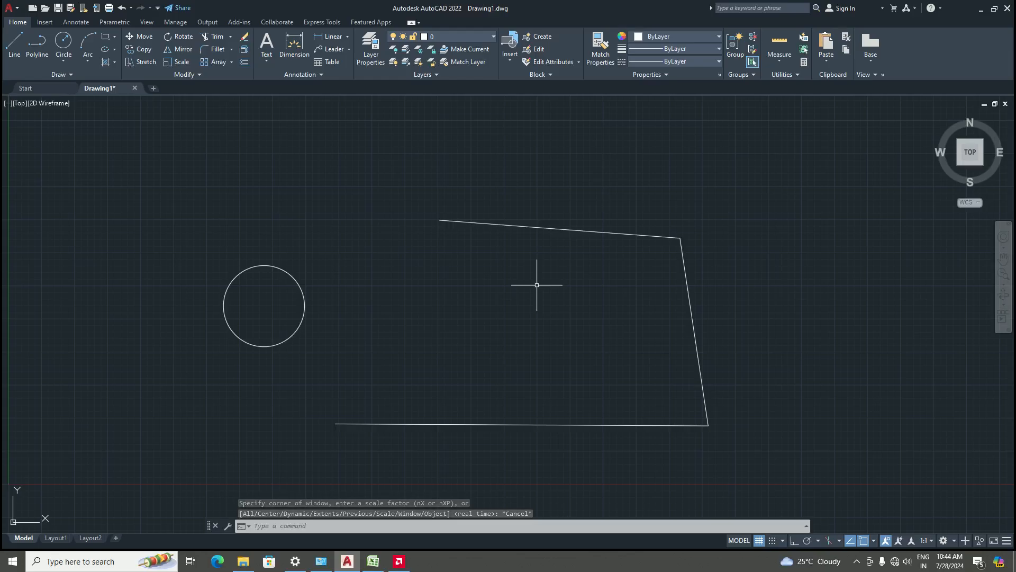
# Switch to the AUTOCAD SYLLABUS ENGG COMP workbook in Excel to review the syllabus and return to the drawing
pyautogui.scroll(-4, 460, 430)
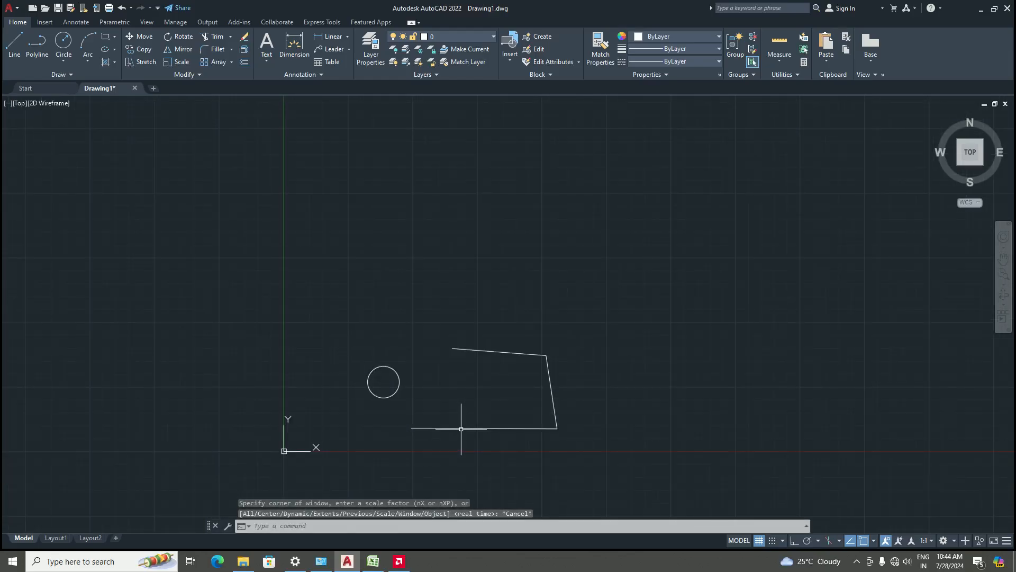
pyautogui.scroll(-2, 455, 354)
pyautogui.scroll(6, 467, 343)
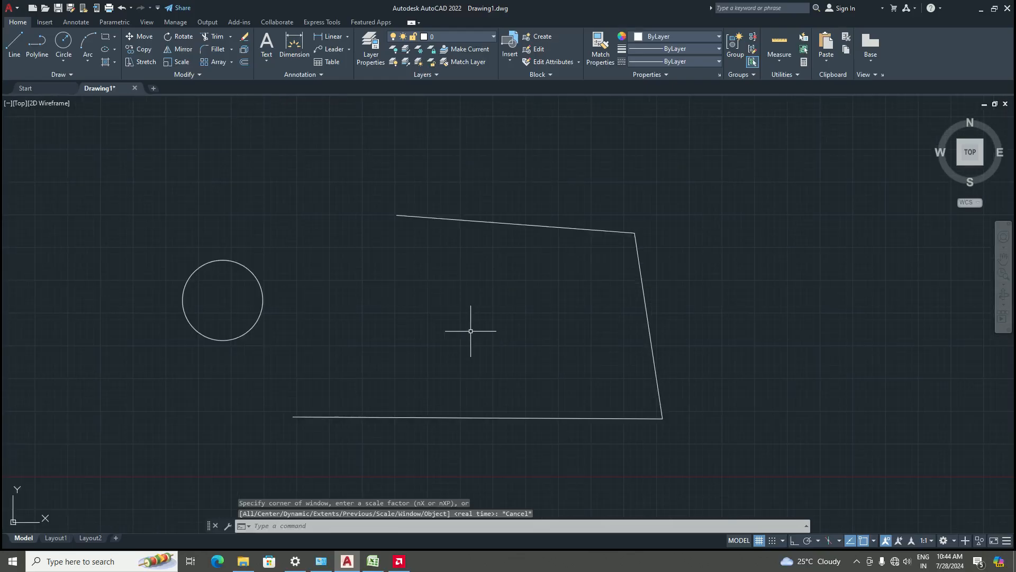
pyautogui.click(373, 561)
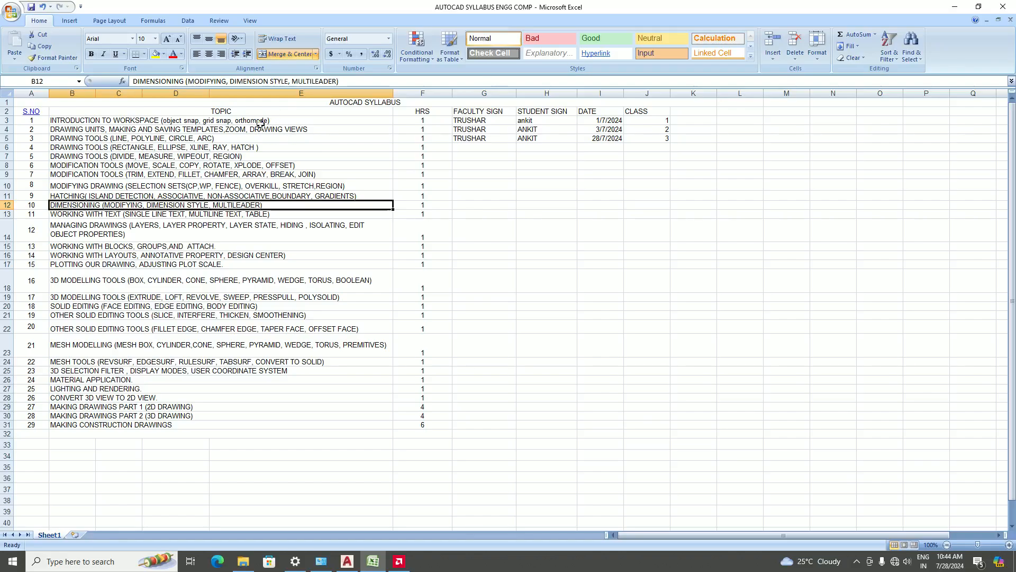
pyautogui.click(348, 561)
pyautogui.scroll(-5, 546, 334)
pyautogui.scroll(3, 539, 314)
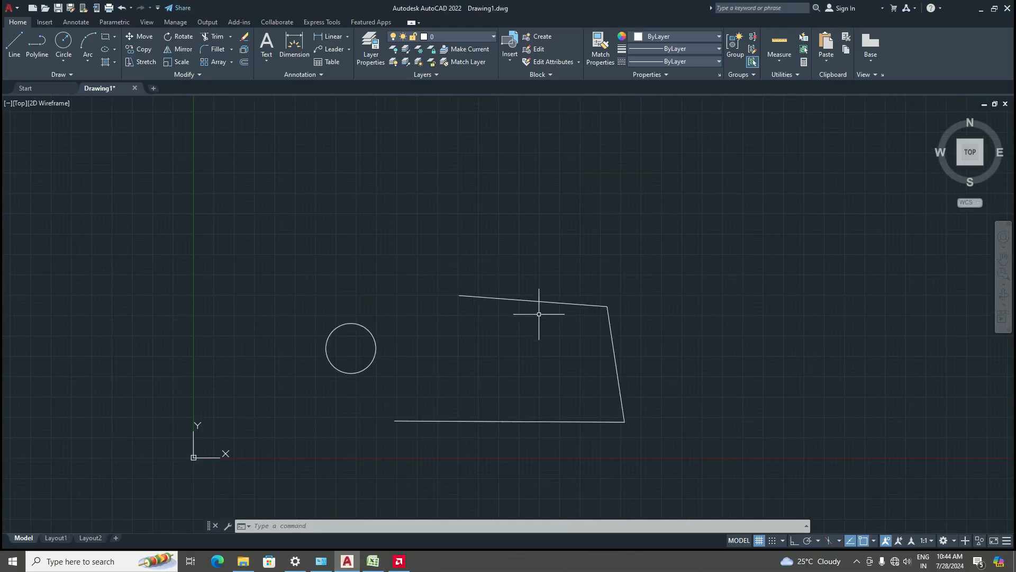
# Turn on object snap and limit the running snaps to Endpoint, Midpoint and Intersection
pyautogui.press('F3')
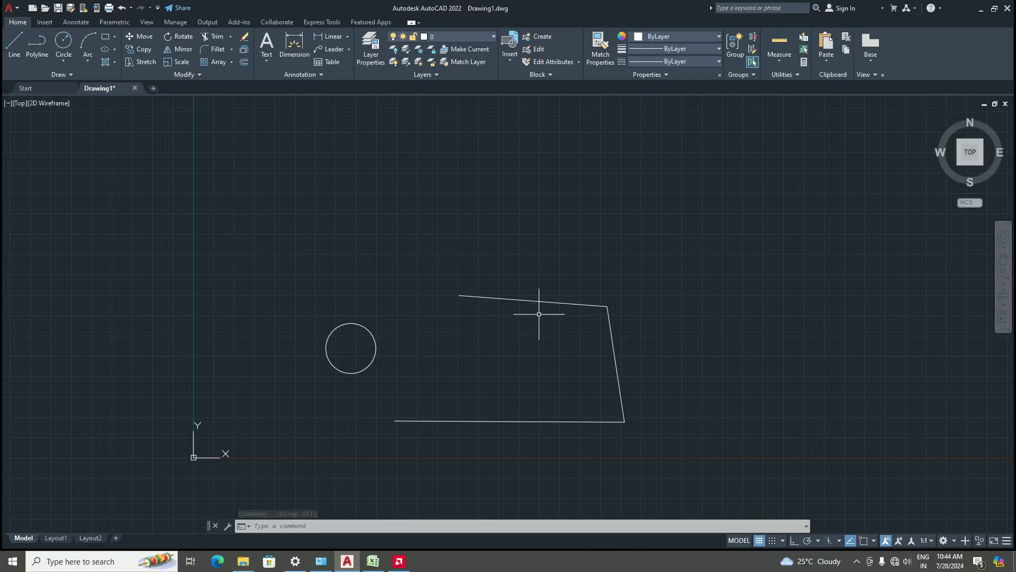
pyautogui.click(864, 540)
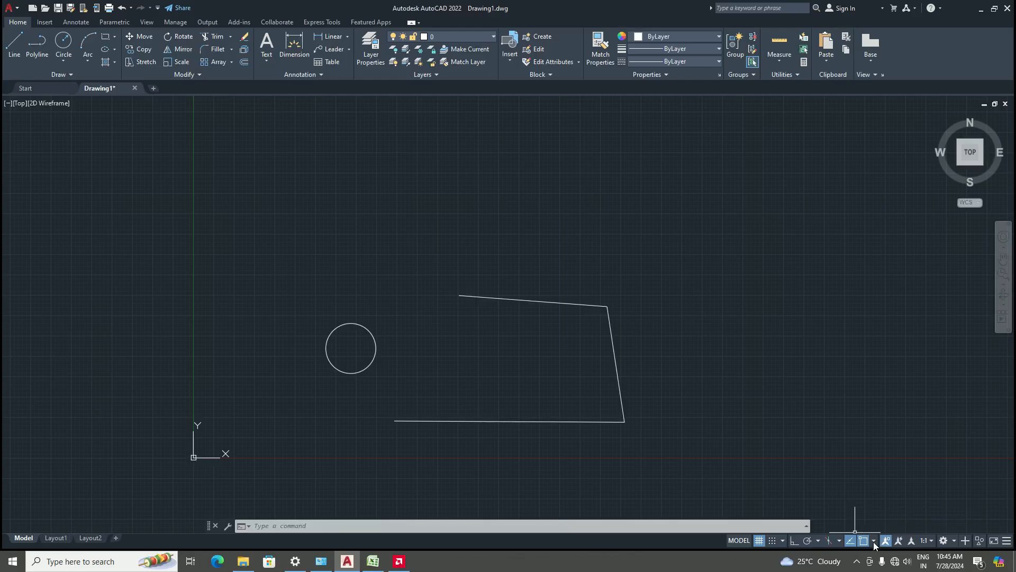
pyautogui.click(873, 540)
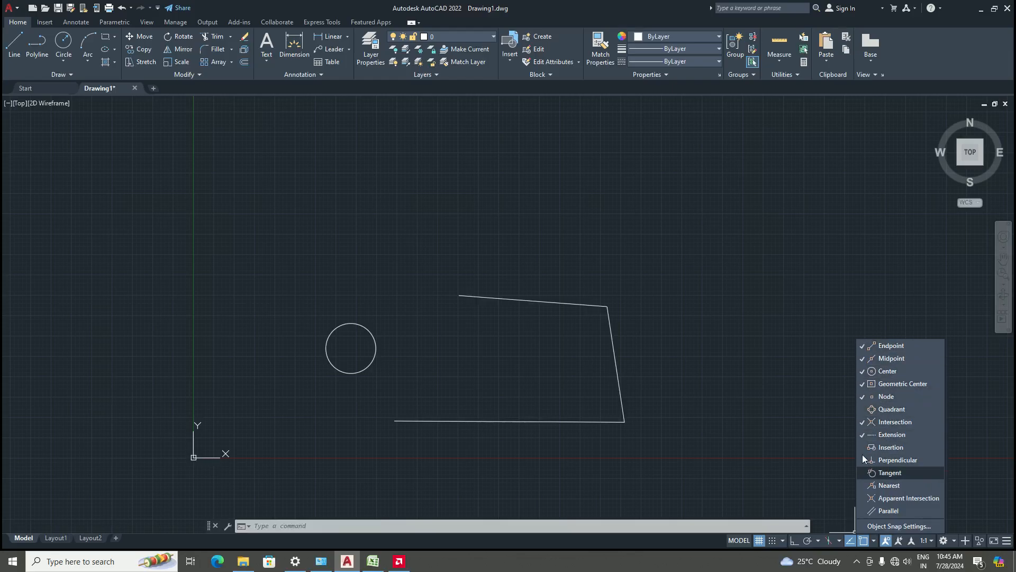
pyautogui.click(862, 373)
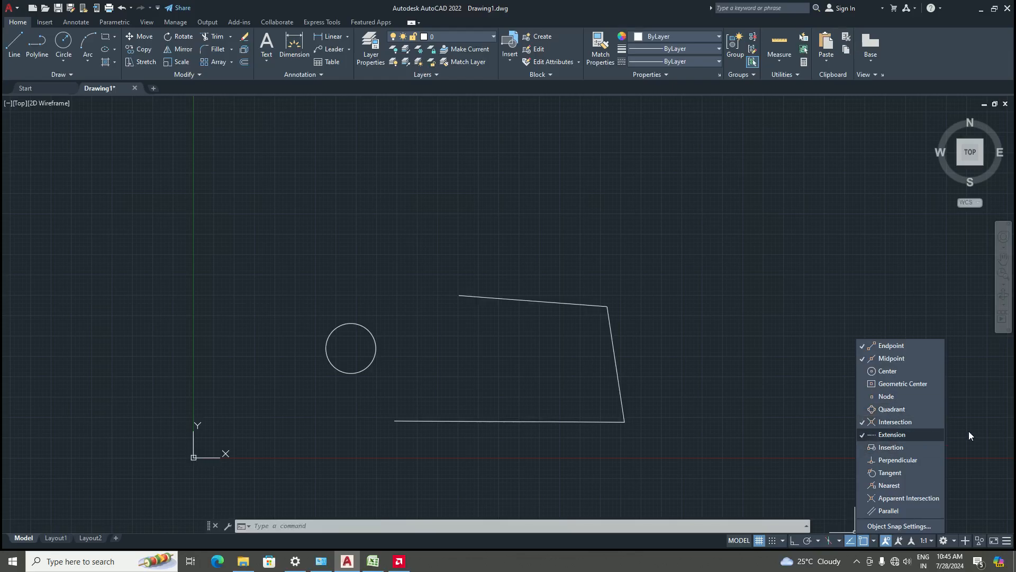
pyautogui.click(868, 434)
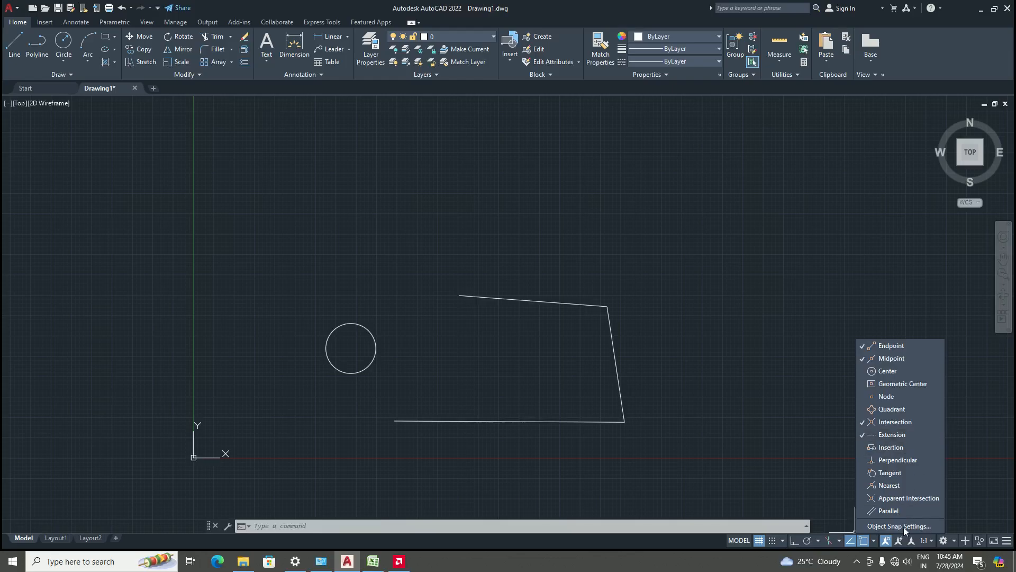
pyautogui.click(874, 540)
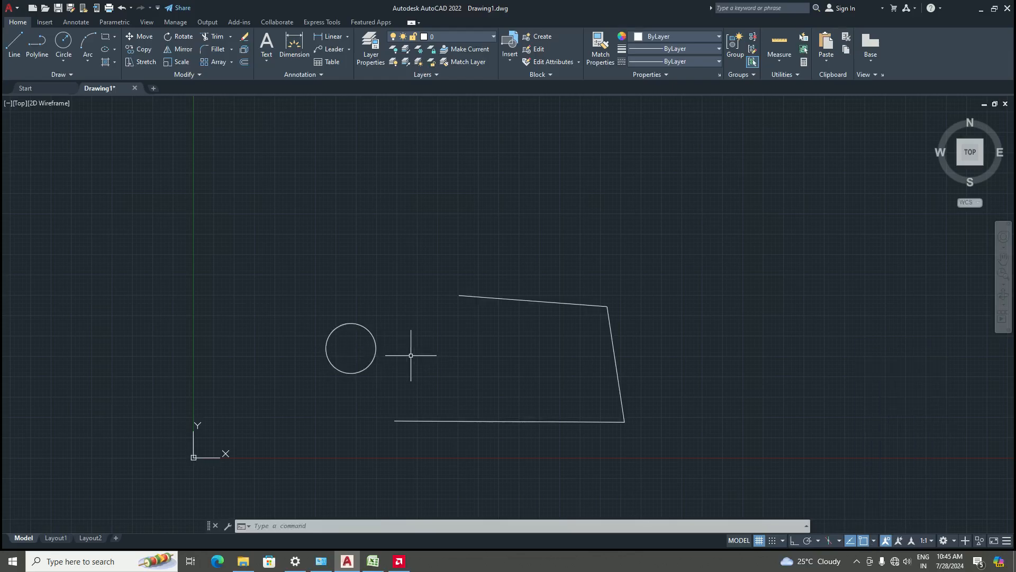
# Start the Line command and zoom around the trapezoid, reviewing the running object snap list before picking a point
pyautogui.scroll(2, 374, 351)
pyautogui.scroll(-4, 386, 358)
pyautogui.scroll(4, 411, 374)
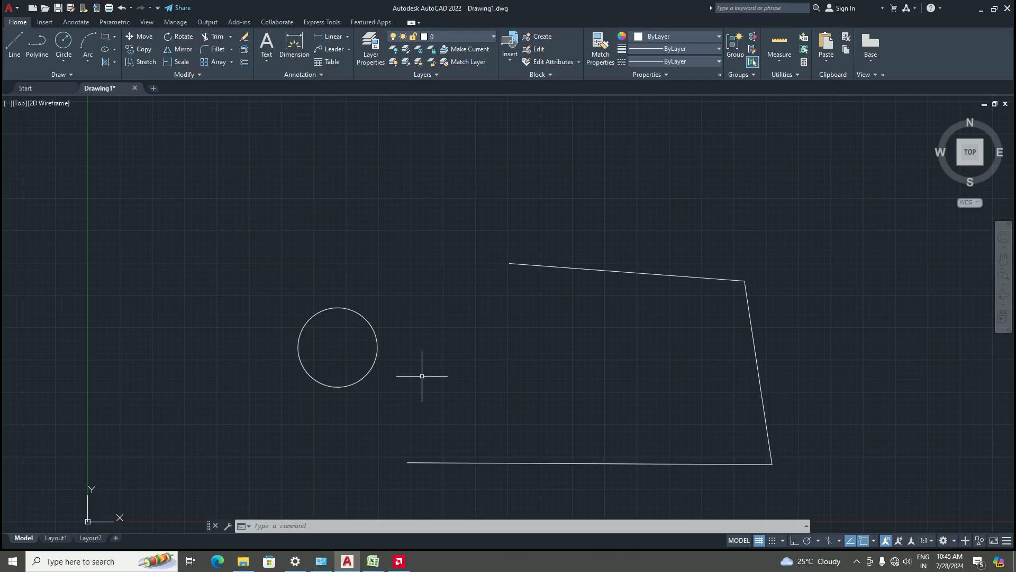
pyautogui.write('l')
pyautogui.press('Return')
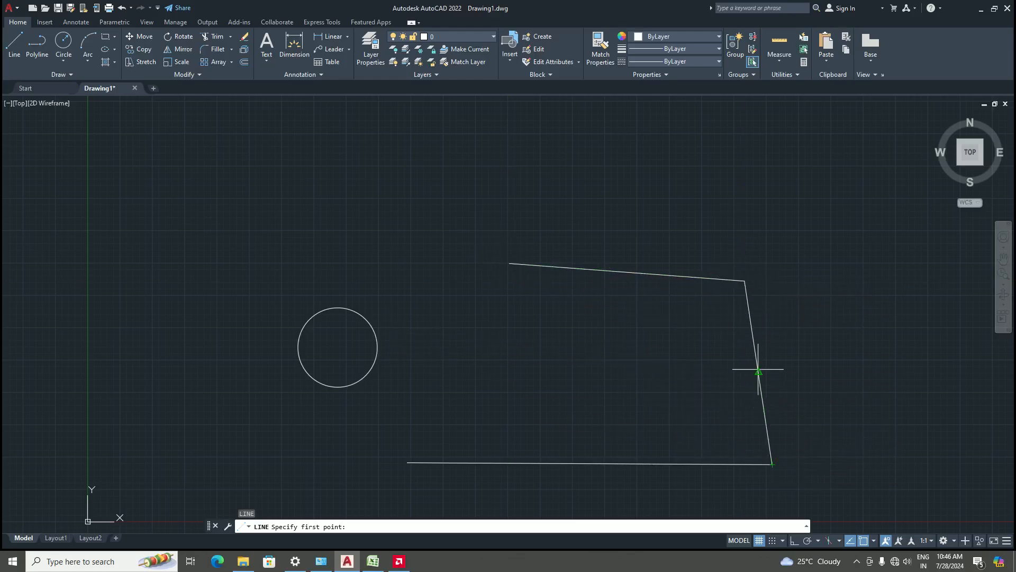
pyautogui.scroll(-1, 758, 369)
pyautogui.scroll(-1, 540, 402)
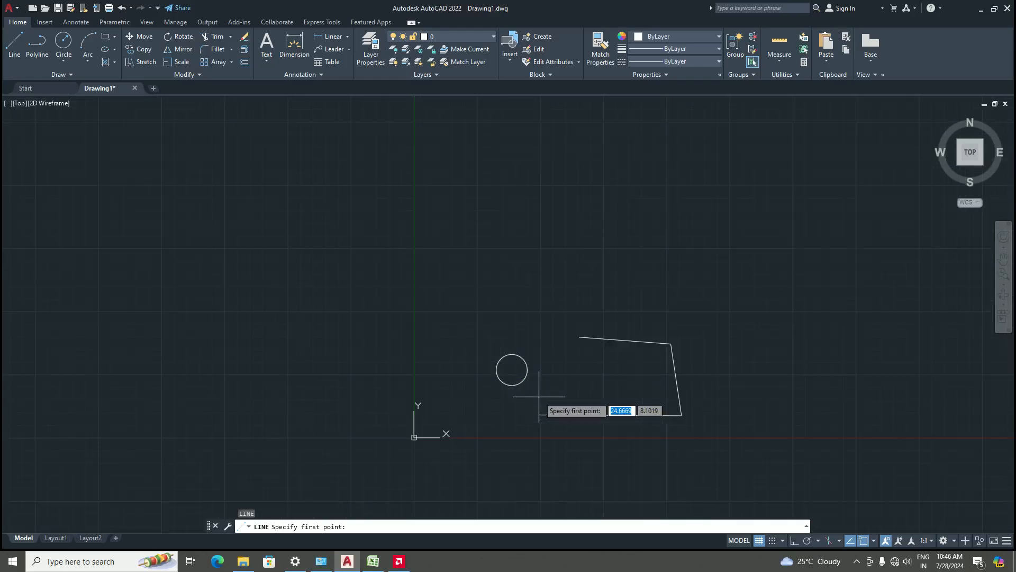
pyautogui.scroll(5, 613, 402)
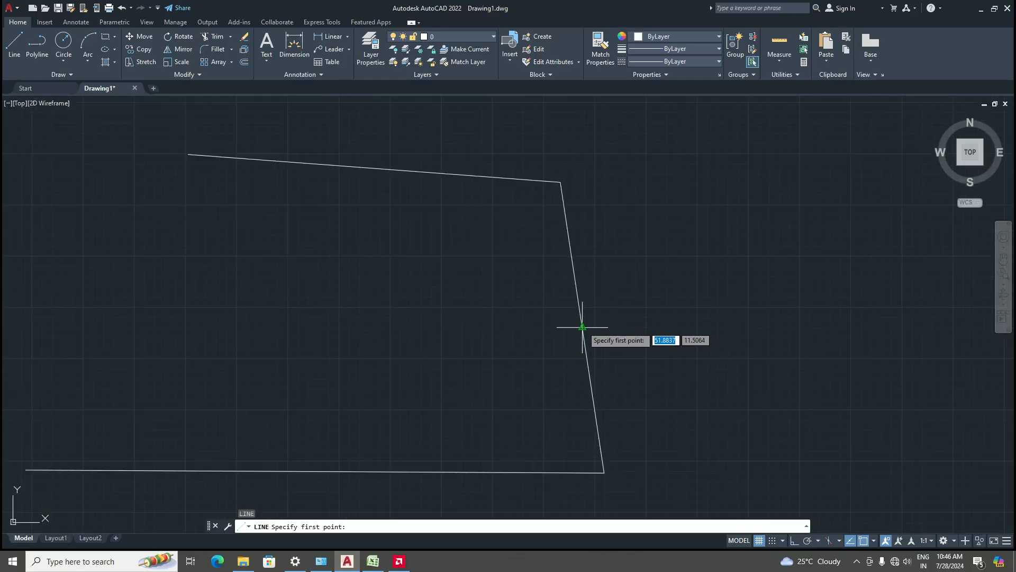
pyautogui.scroll(-4, 424, 447)
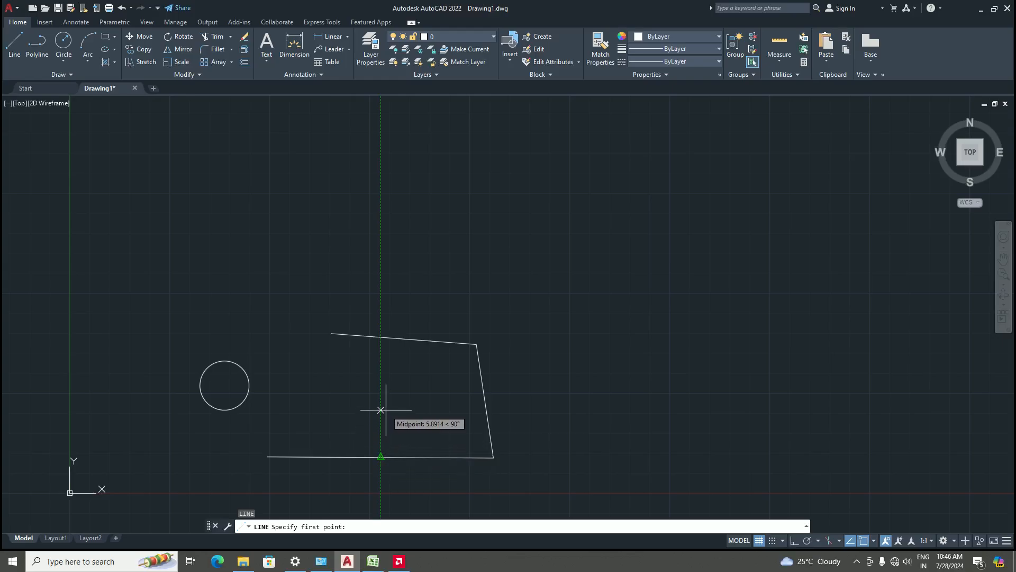
pyautogui.scroll(4, 378, 465)
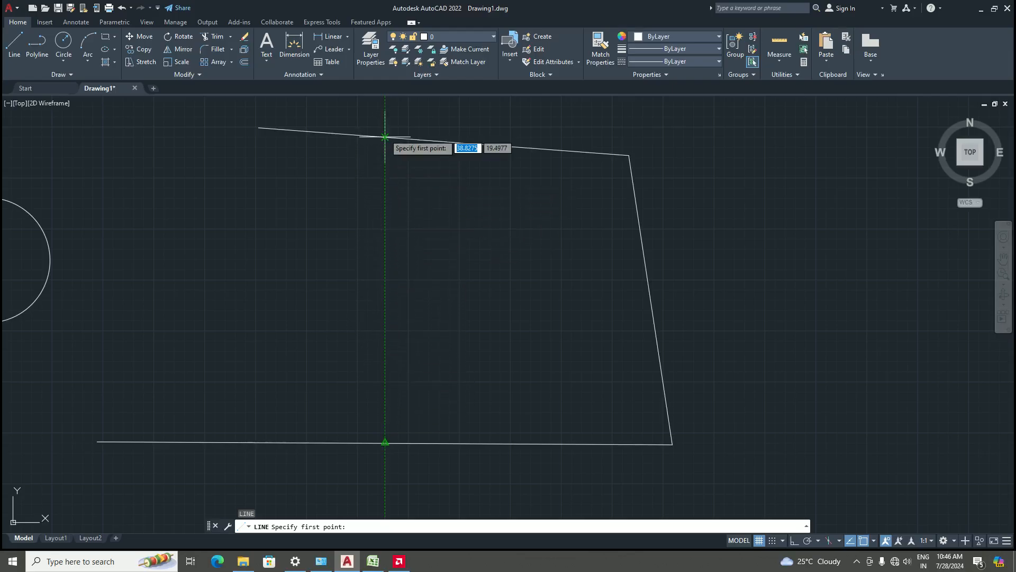
pyautogui.click(873, 538)
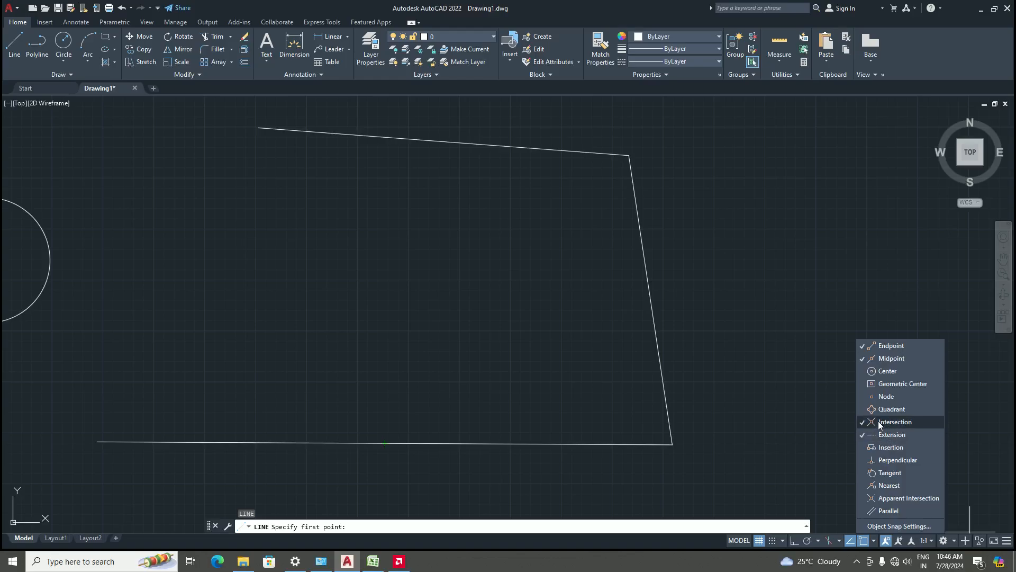
pyautogui.click(873, 540)
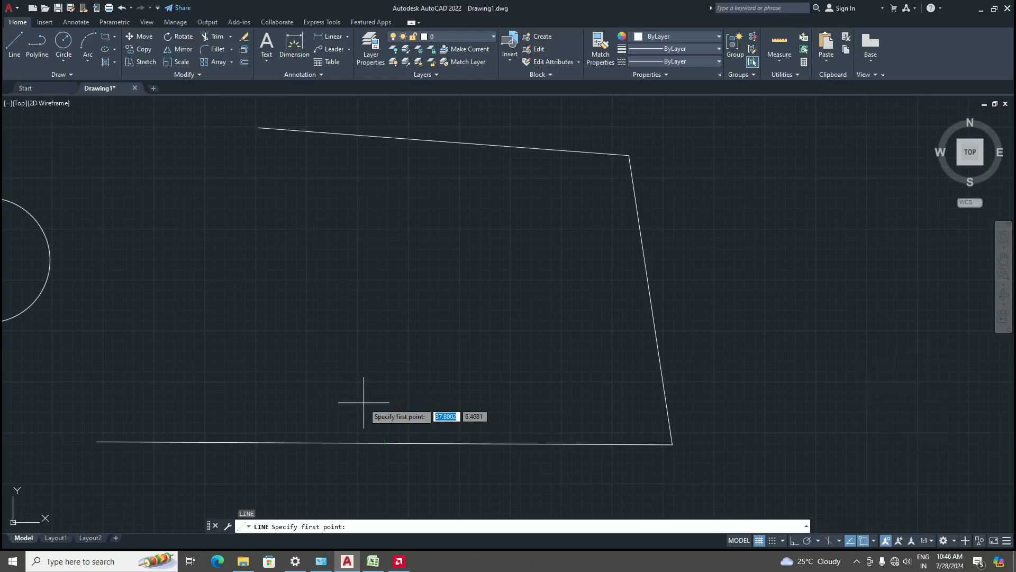
pyautogui.scroll(-4, 364, 402)
pyautogui.scroll(2, 415, 415)
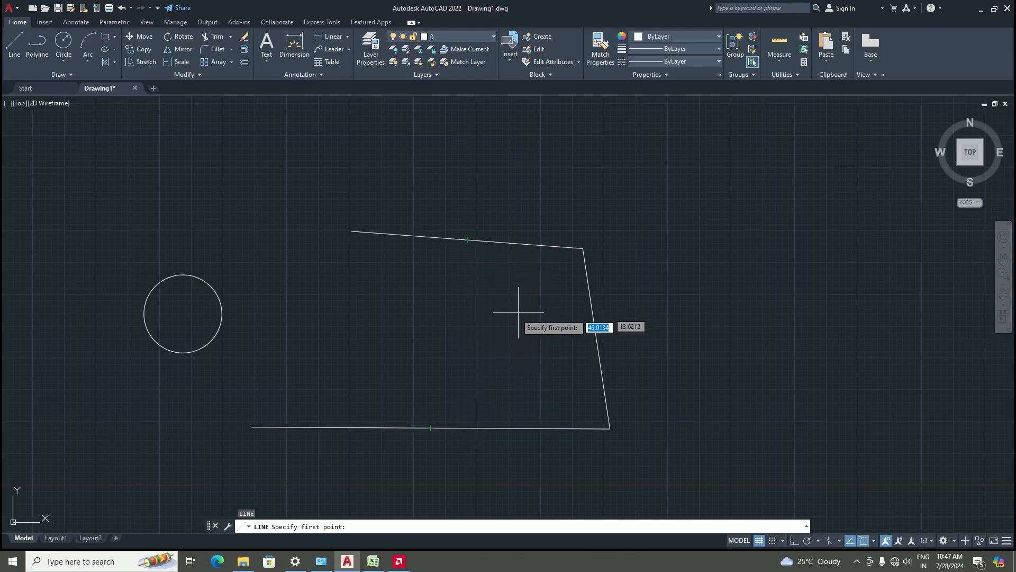
pyautogui.scroll(-2, 435, 386)
pyautogui.scroll(4, 342, 380)
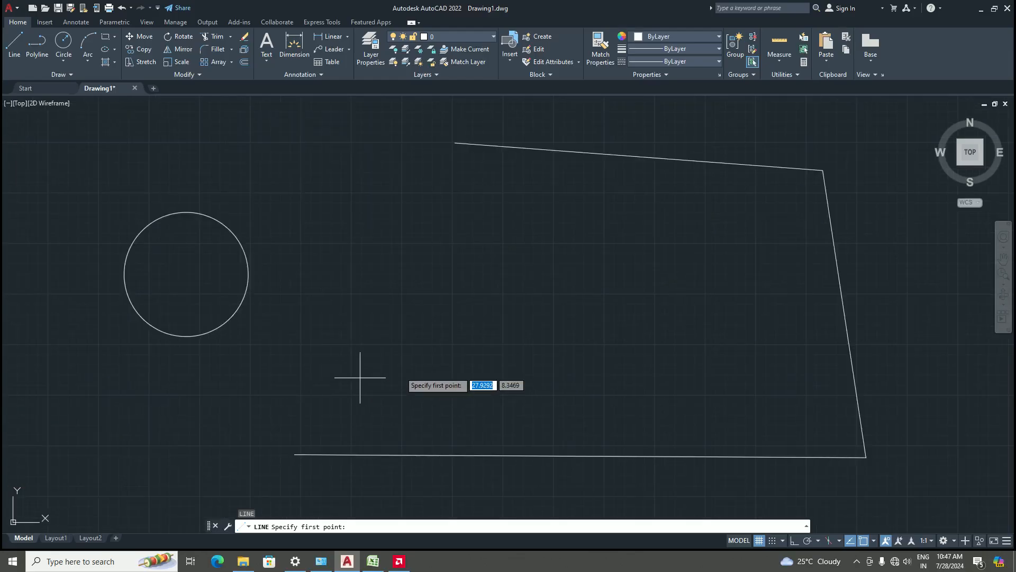
pyautogui.scroll(-4, 537, 290)
pyautogui.scroll(2, 550, 295)
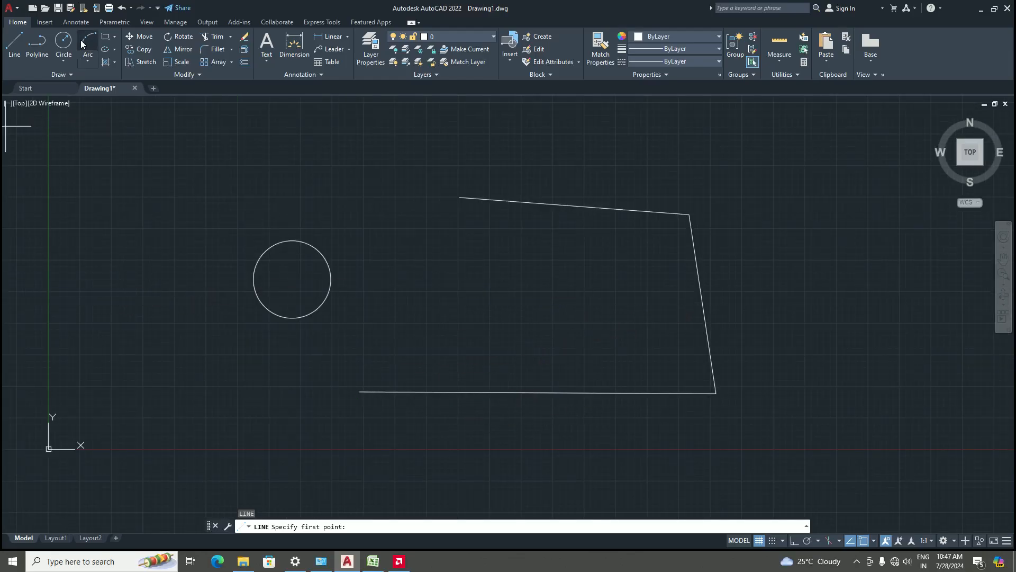
# Draw a line from the right edge's midpoint, horizontally with Ortho turned on, then to the bottom edge's left endpoint
pyautogui.click(703, 304)
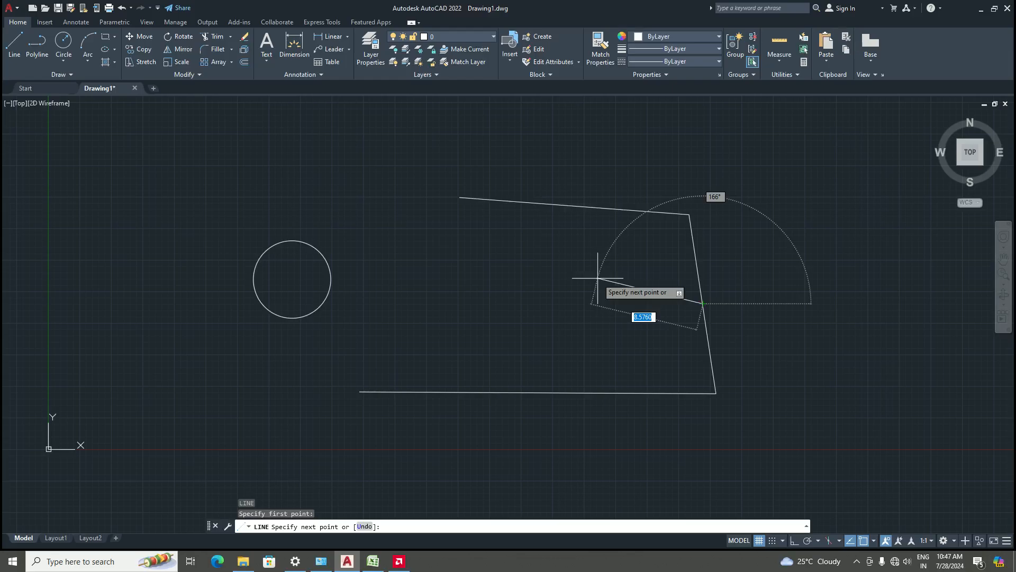
pyautogui.press('F8')
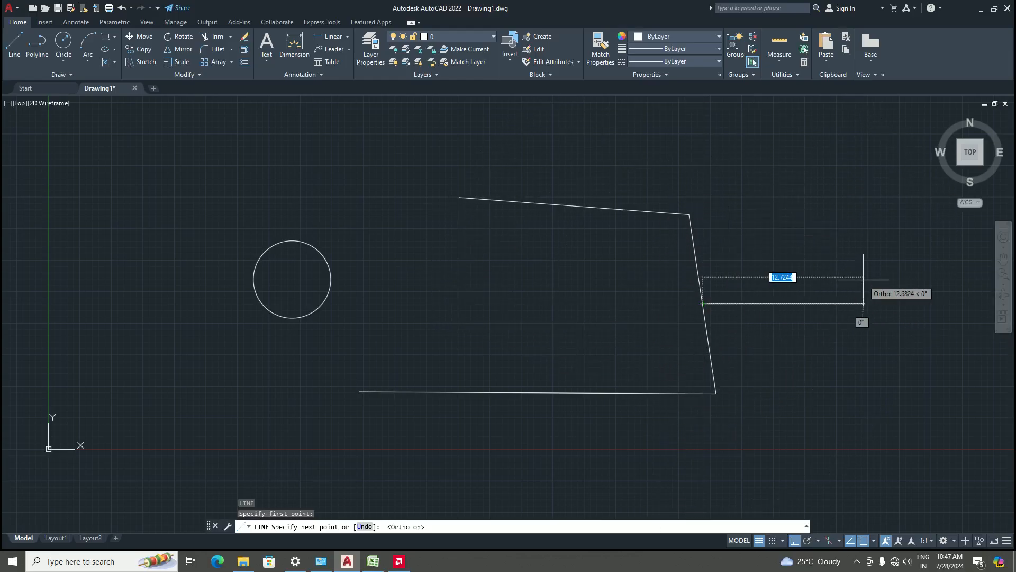
pyautogui.click(431, 289)
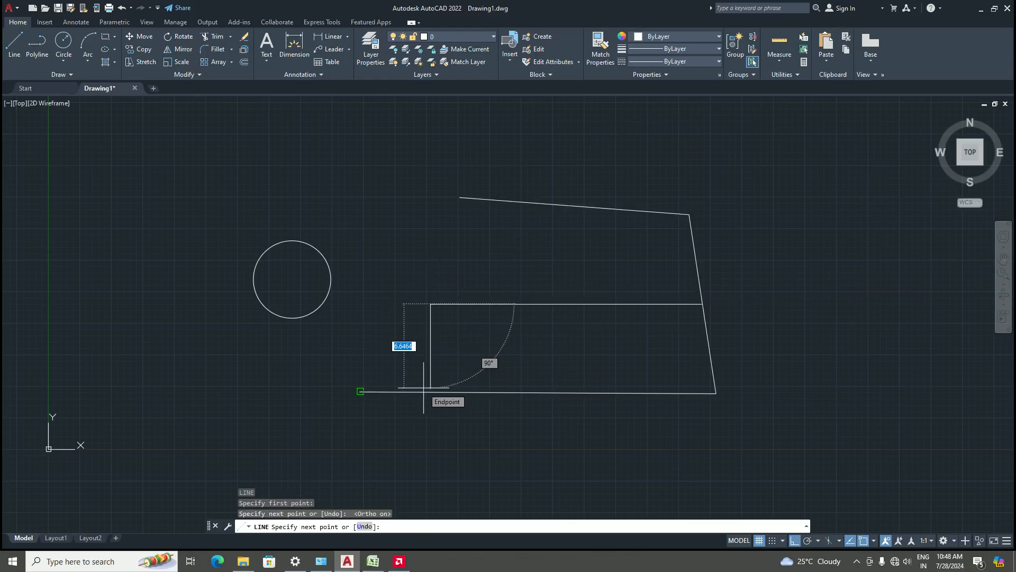
pyautogui.scroll(2, 376, 379)
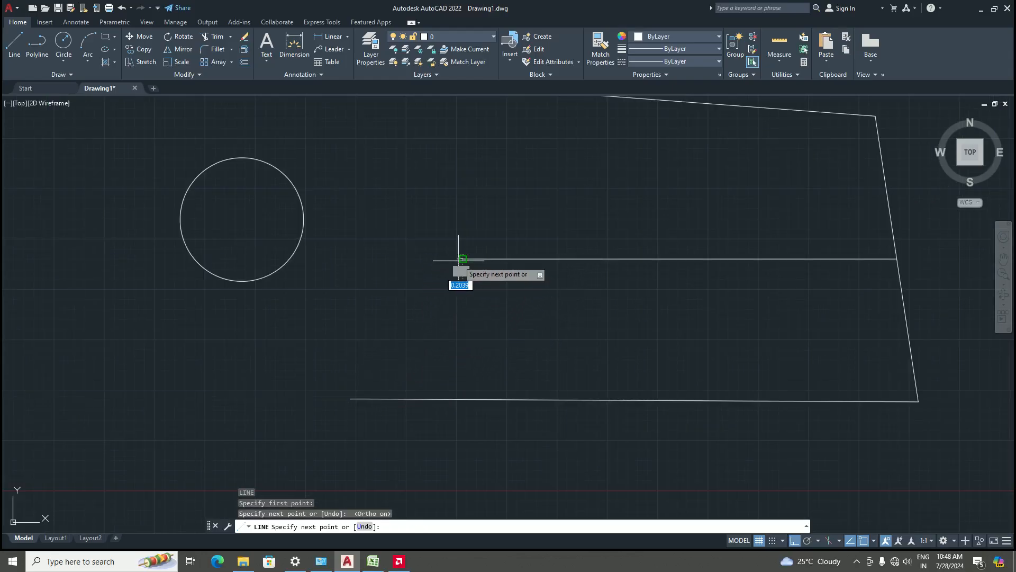
pyautogui.click(350, 398)
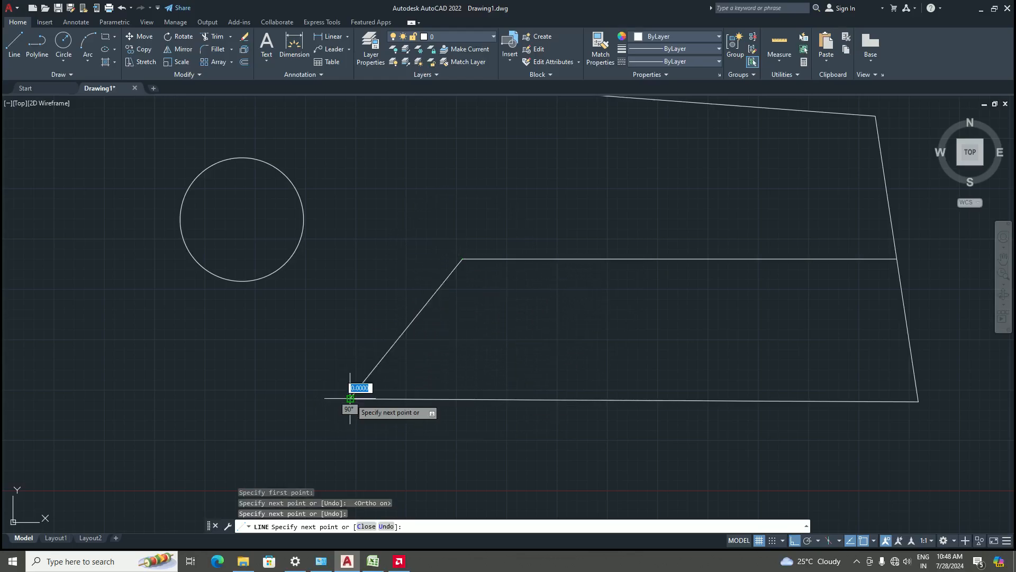
pyautogui.press('Escape')
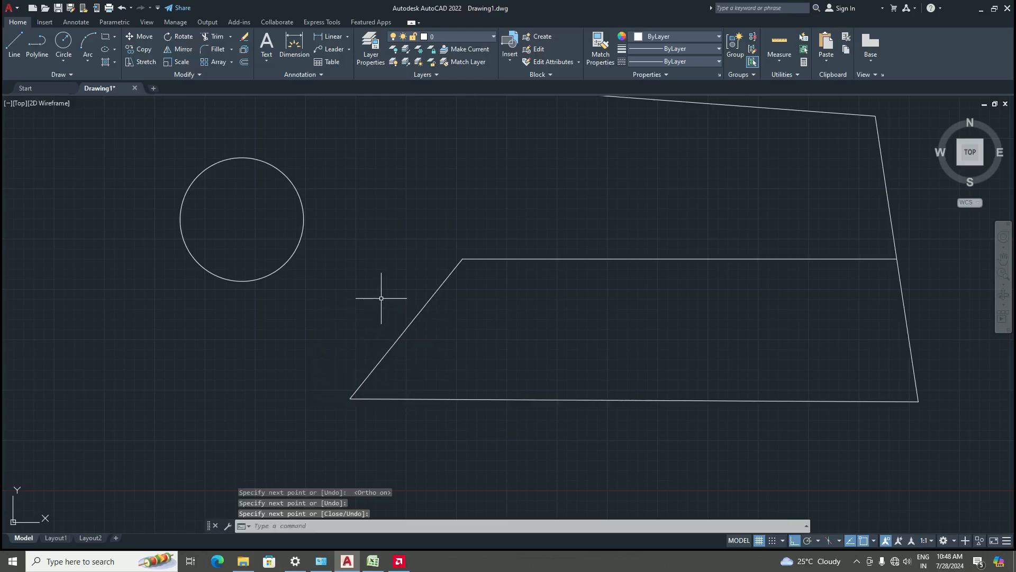
# Draw a line from the right edge's midpoint to the top edge's left endpoint
pyautogui.scroll(-4, 454, 413)
pyautogui.press('Return')
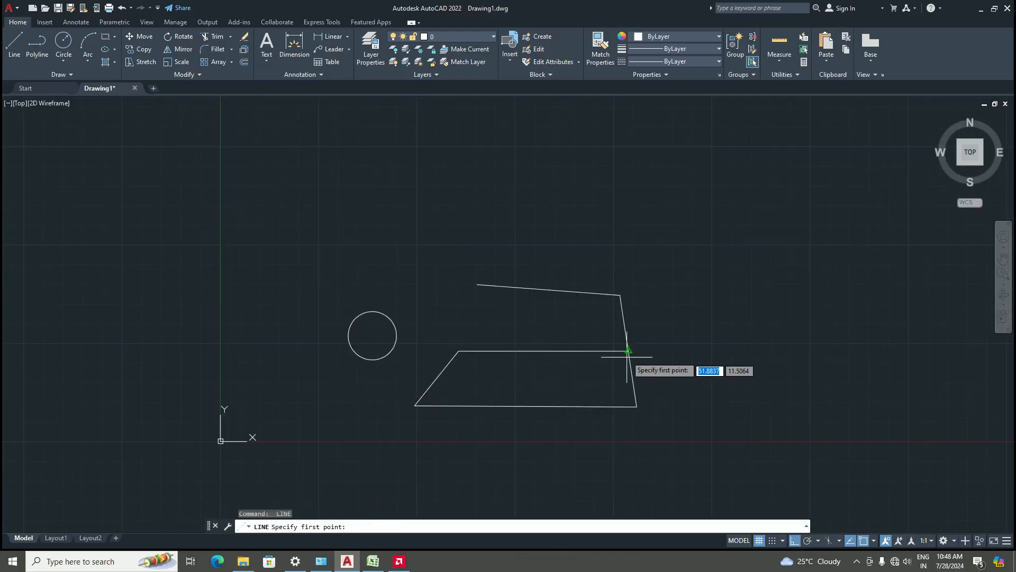
pyautogui.click(628, 352)
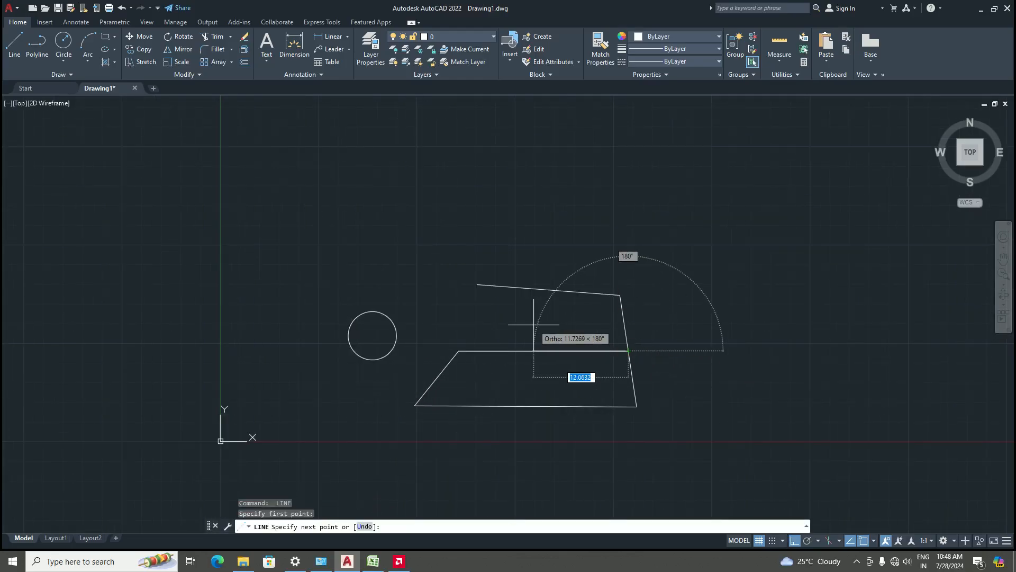
pyautogui.click(477, 285)
pyautogui.press('Return')
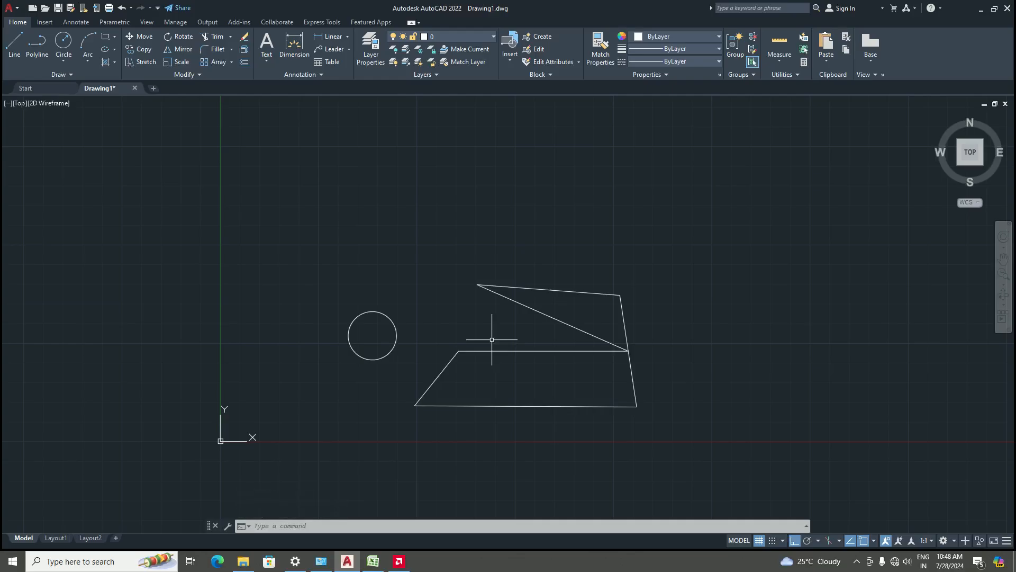
# Select the circle and all lines with a window and delete them
pyautogui.scroll(2, 602, 338)
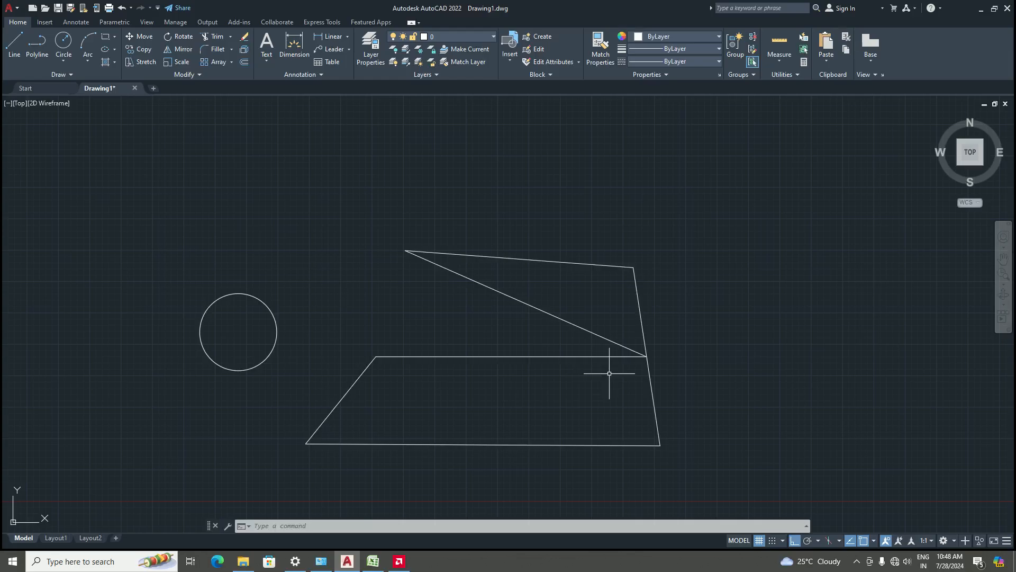
pyautogui.scroll(-5, 469, 317)
pyautogui.scroll(3, 458, 327)
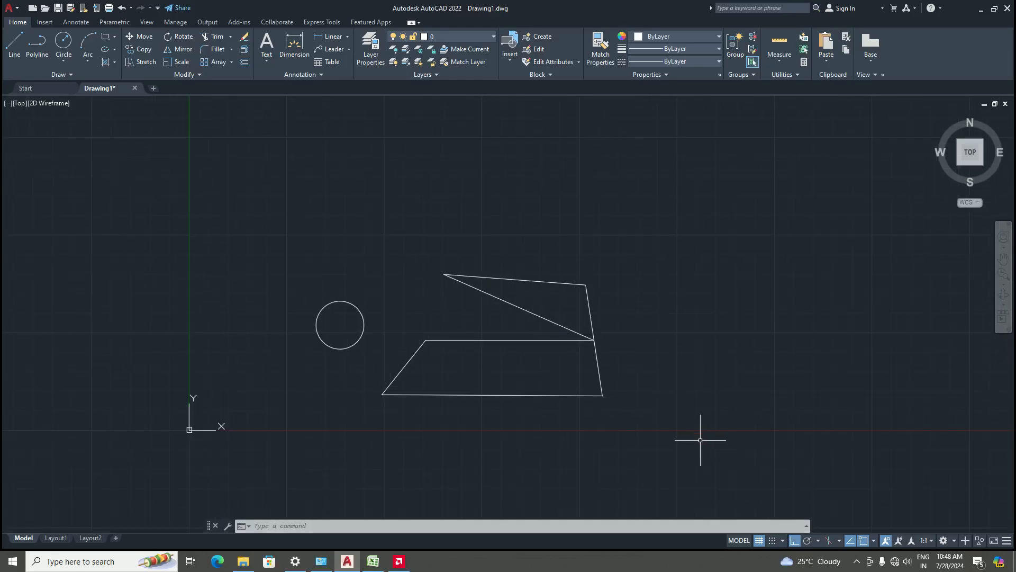
pyautogui.click(672, 433)
pyautogui.click(299, 235)
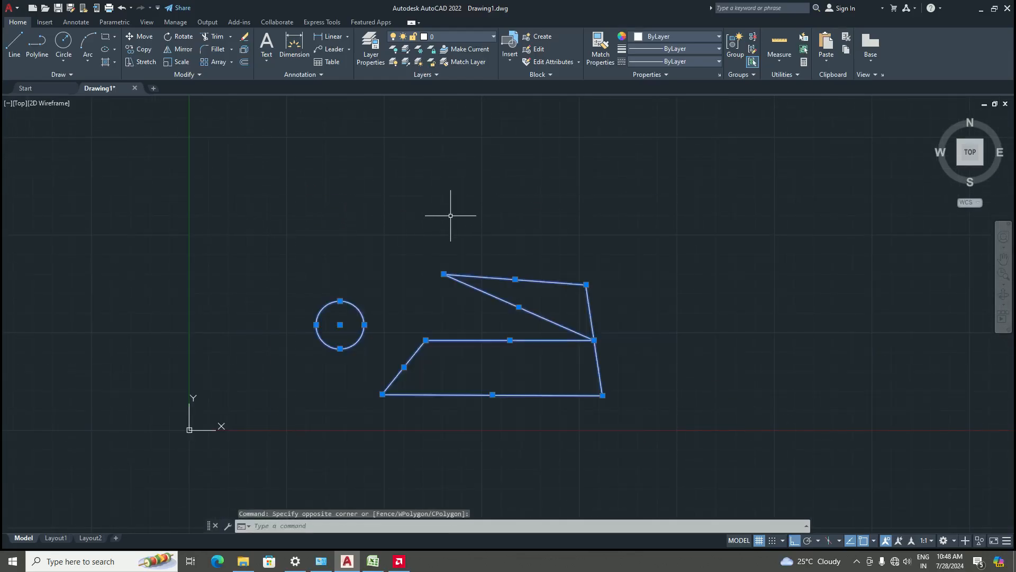
pyautogui.press('Delete')
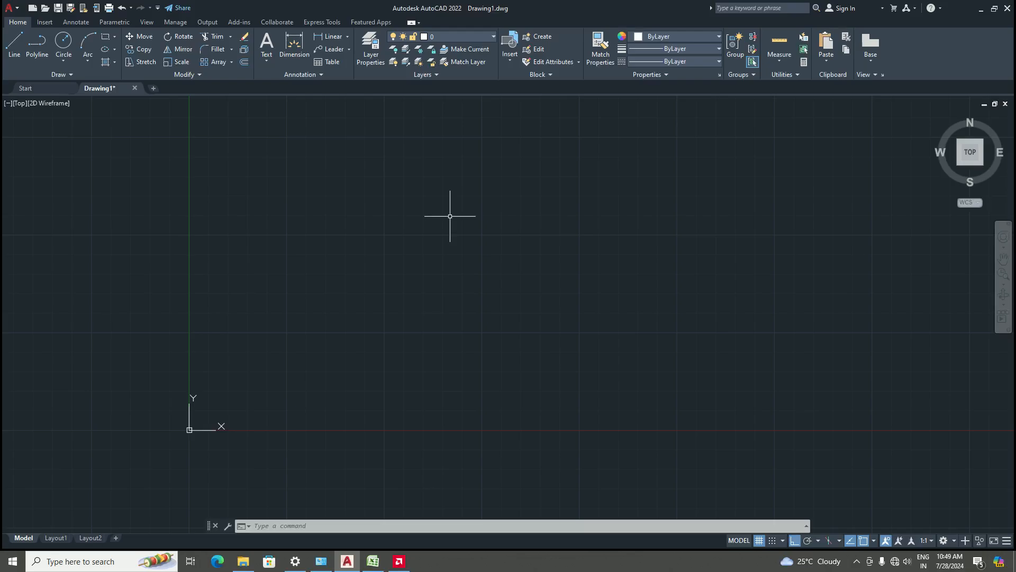
# Set the drawing units to Architectural length type with 0'-0" precision
pyautogui.write('UN')
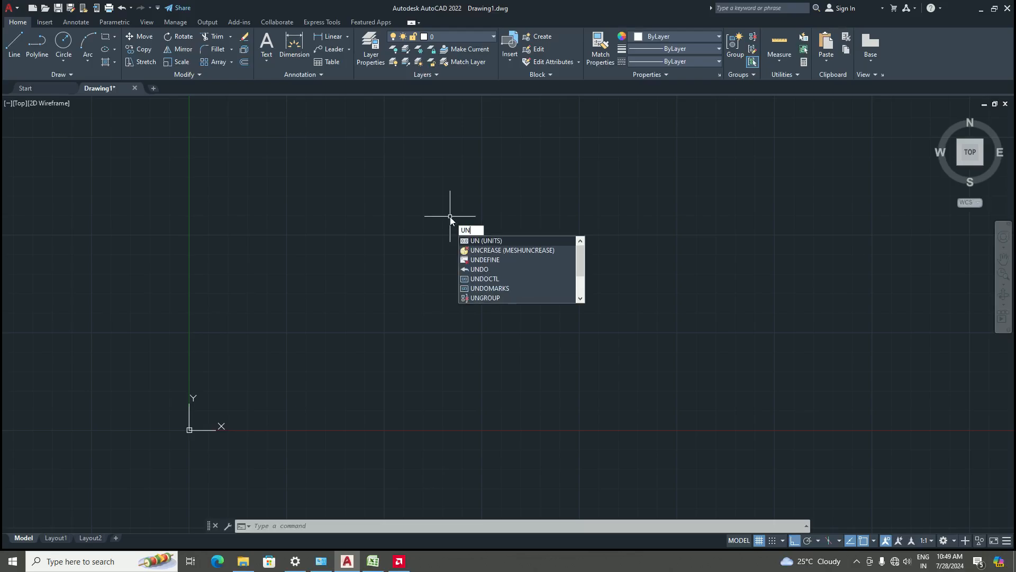
pyautogui.press('Return')
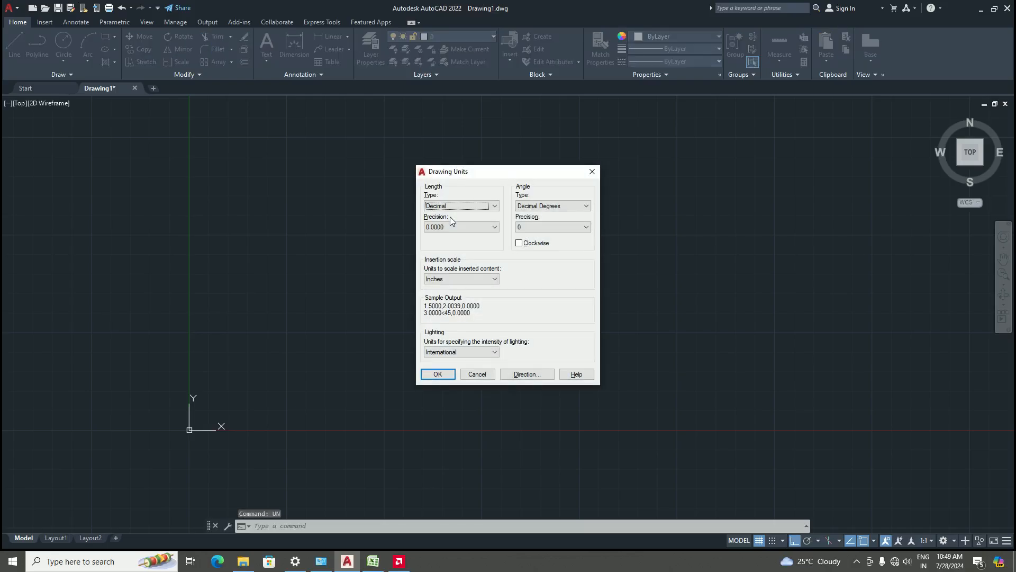
pyautogui.click(497, 206)
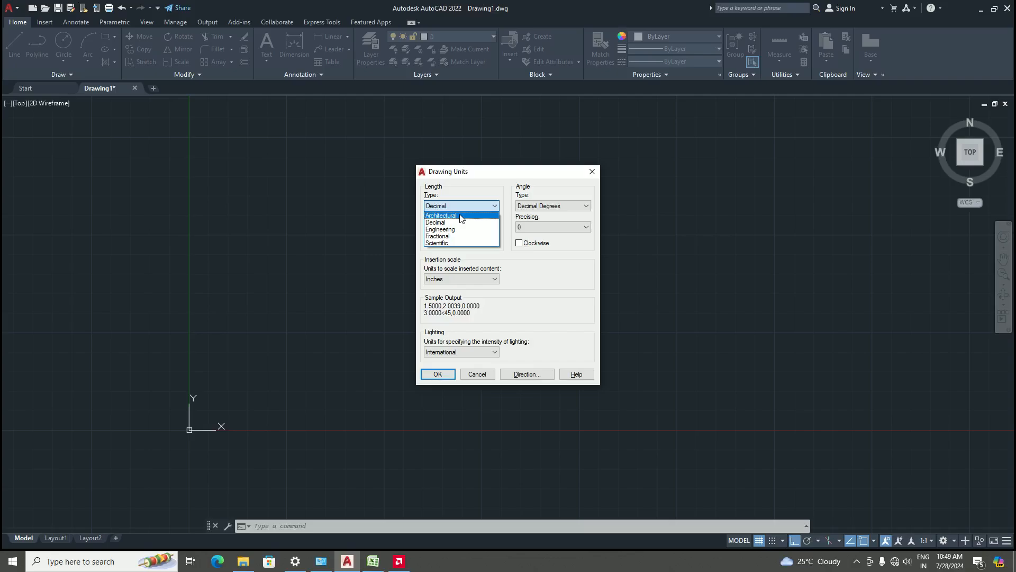
pyautogui.click(460, 216)
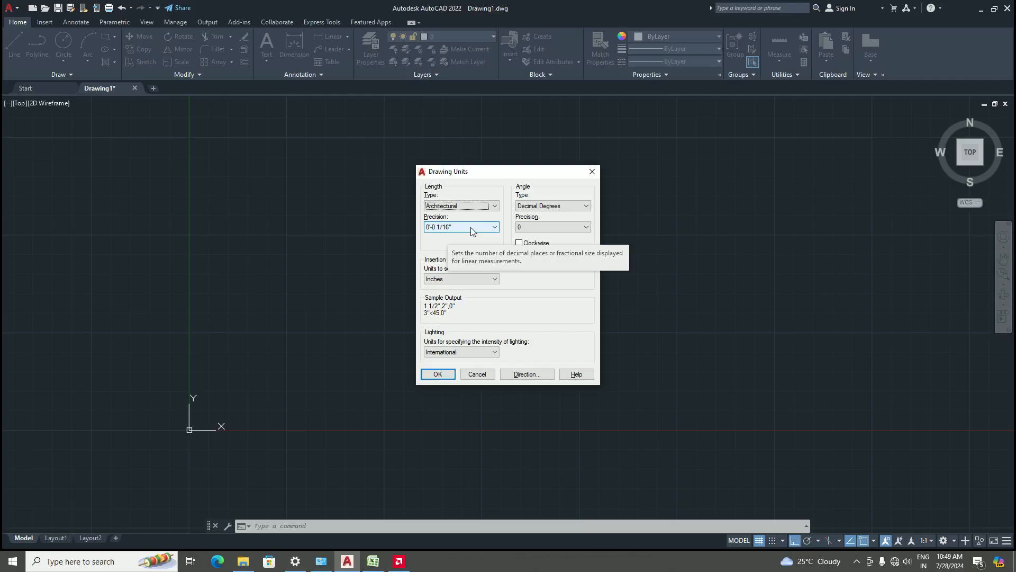
pyautogui.click(488, 229)
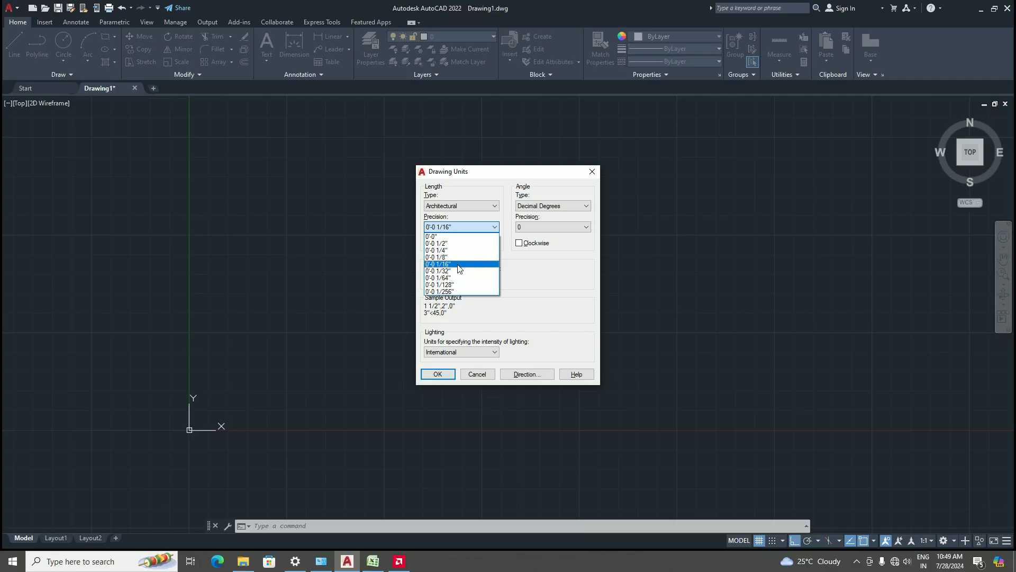
pyautogui.click(469, 228)
pyautogui.click(469, 229)
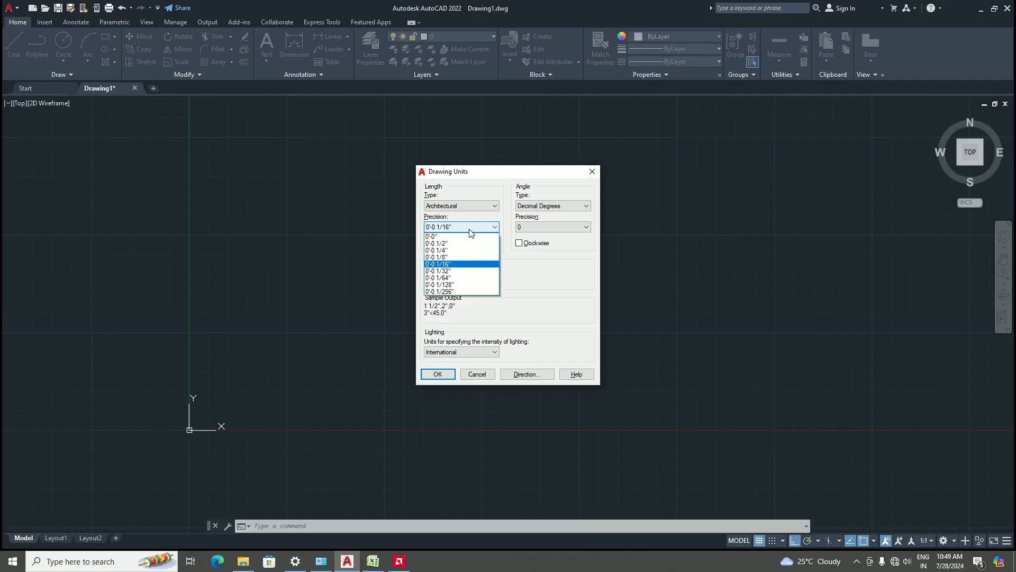
pyautogui.click(459, 243)
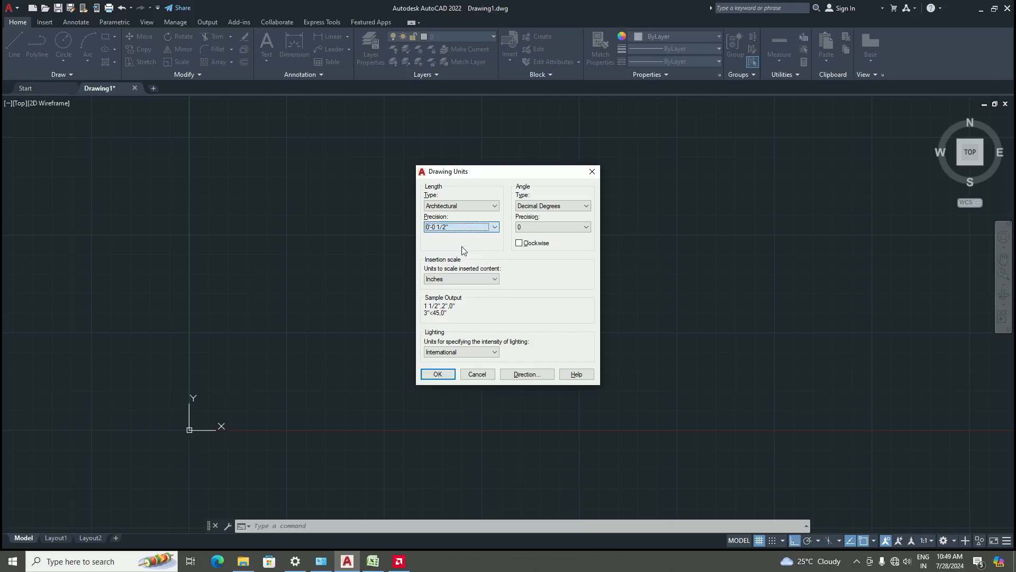
pyautogui.click(485, 232)
pyautogui.click(449, 239)
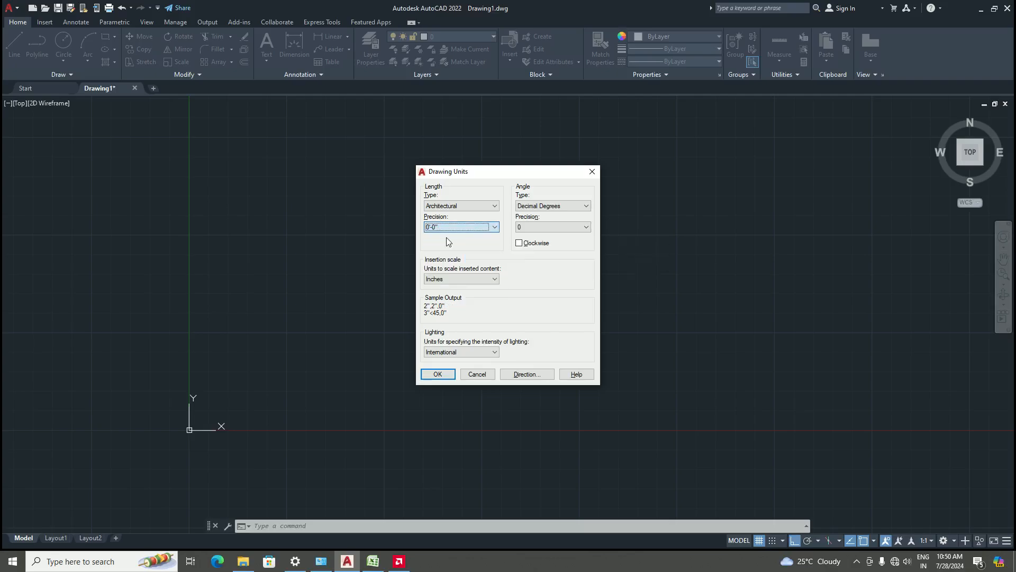
pyautogui.click(490, 230)
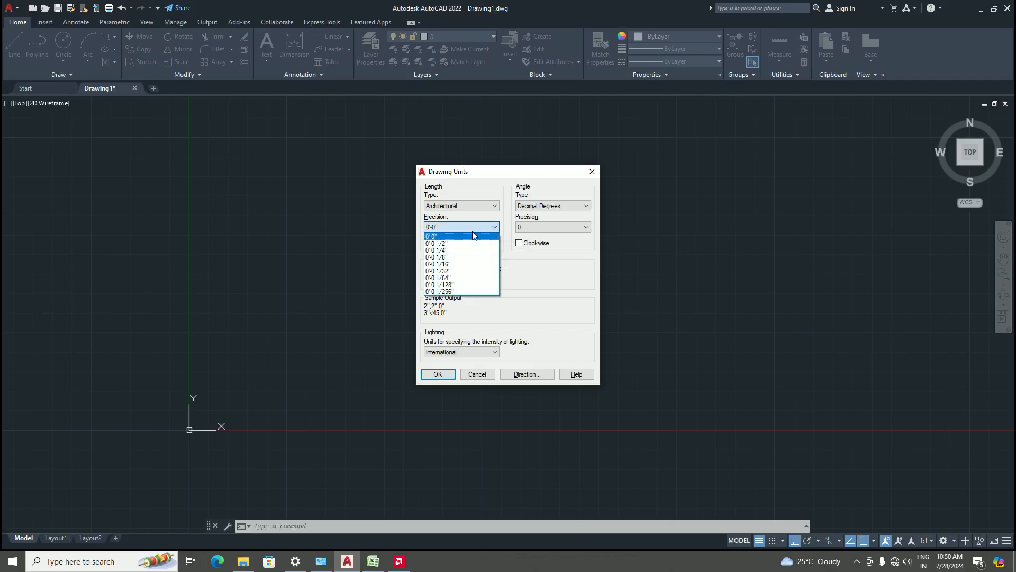
pyautogui.click(442, 236)
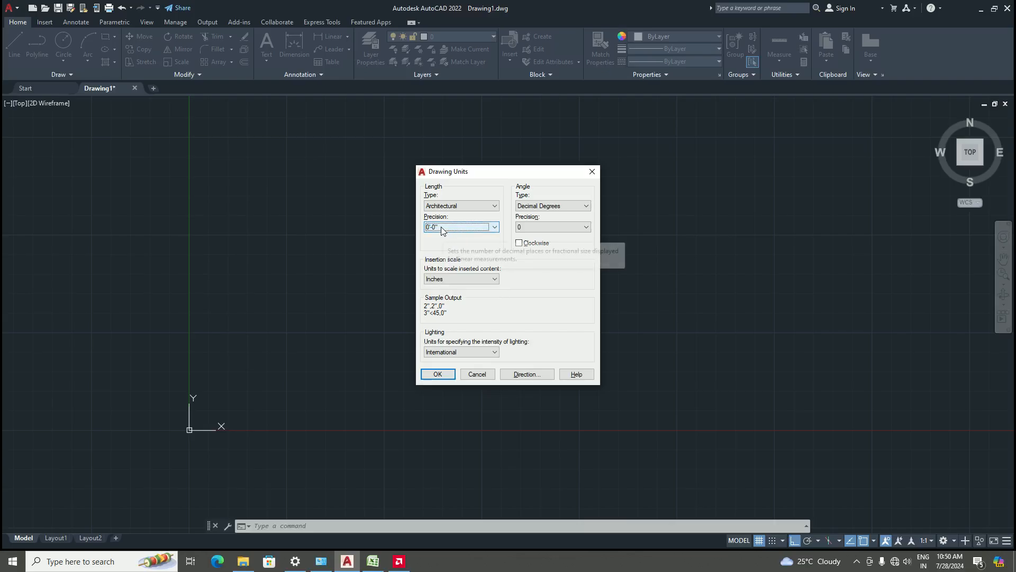
pyautogui.click(438, 374)
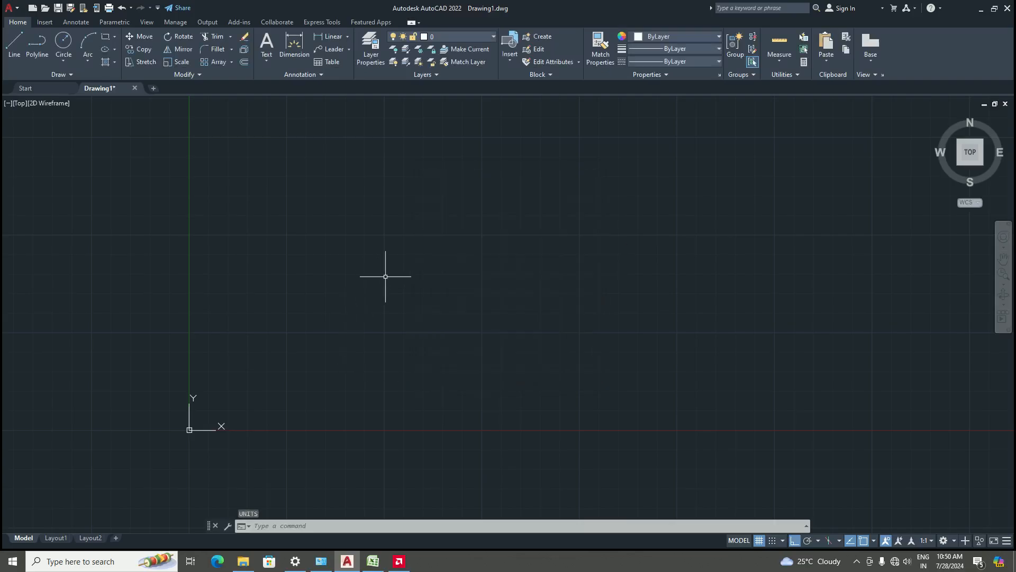
pyautogui.write('l')
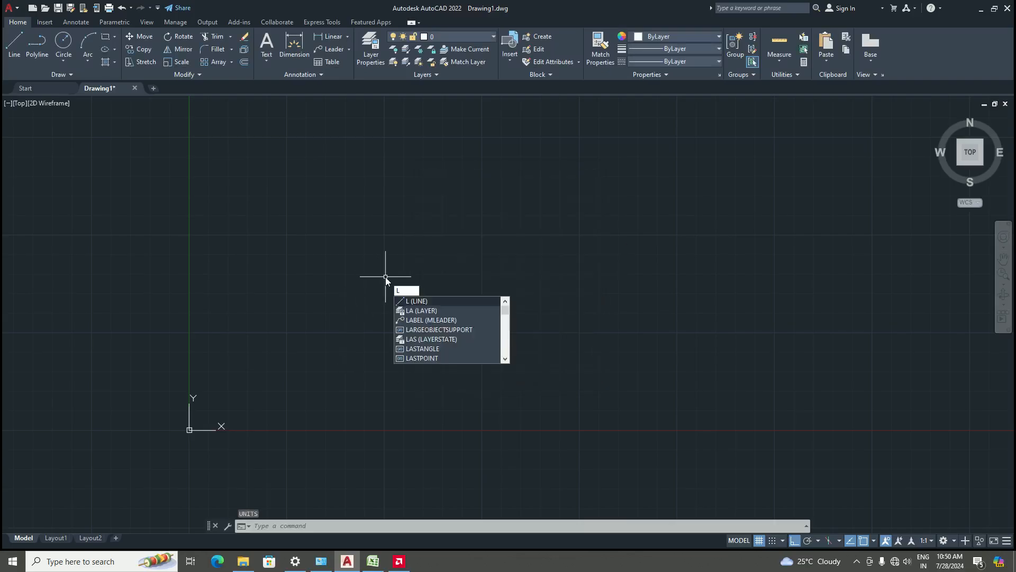
pyautogui.press('Return')
pyautogui.write('5')
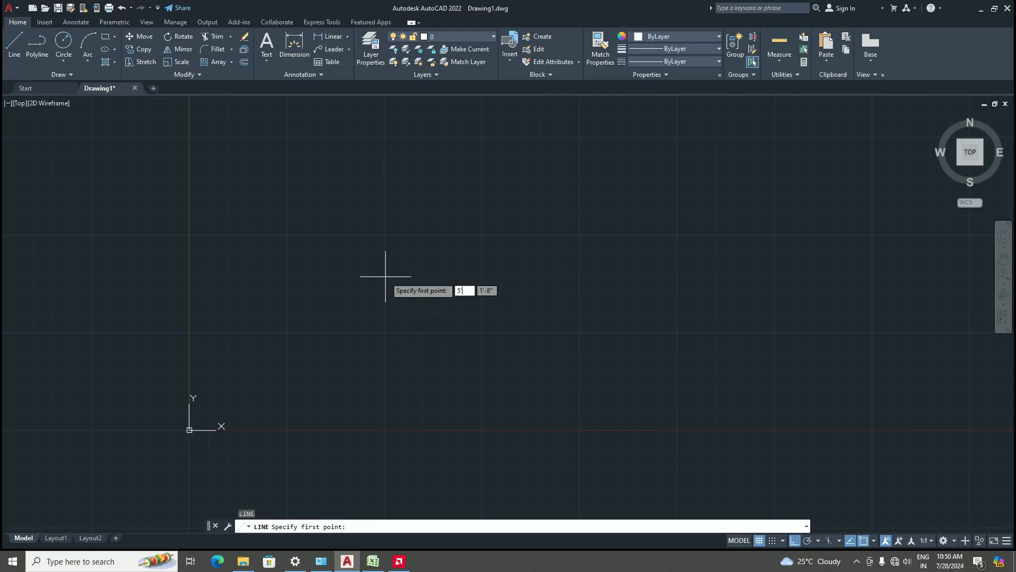
pyautogui.write('5.5"')
pyautogui.press('Return')
pyautogui.scroll(-6, 408, 334)
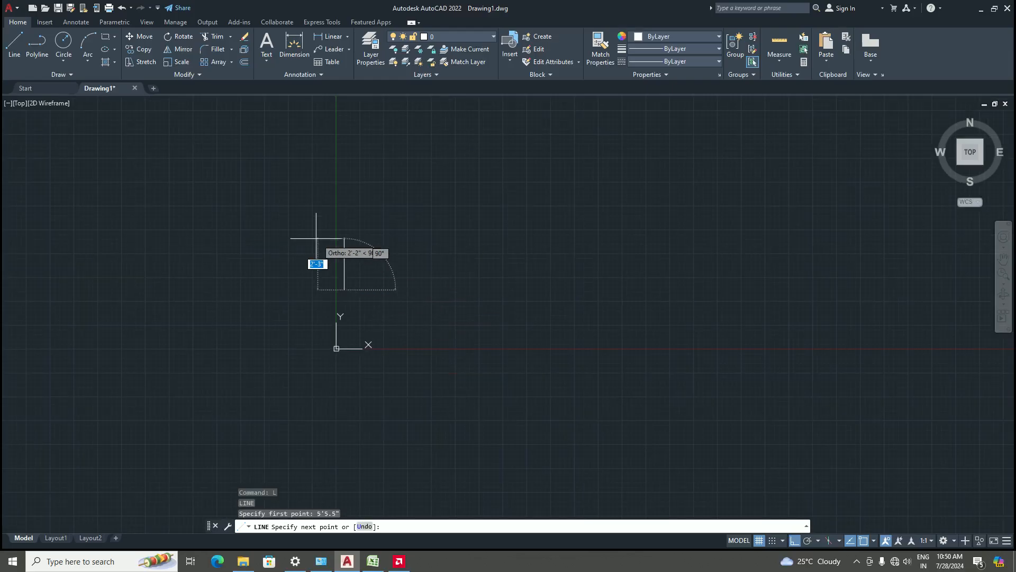
pyautogui.scroll(3, 476, 304)
pyautogui.press('Escape')
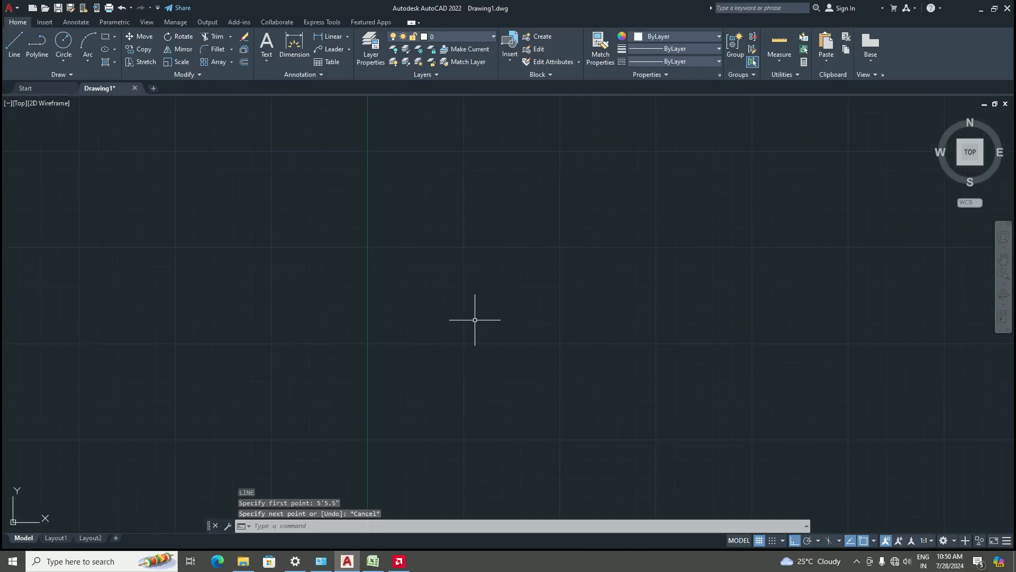
# Draw a horizontal line 5'5.5" long from a picked start point
pyautogui.write('l')
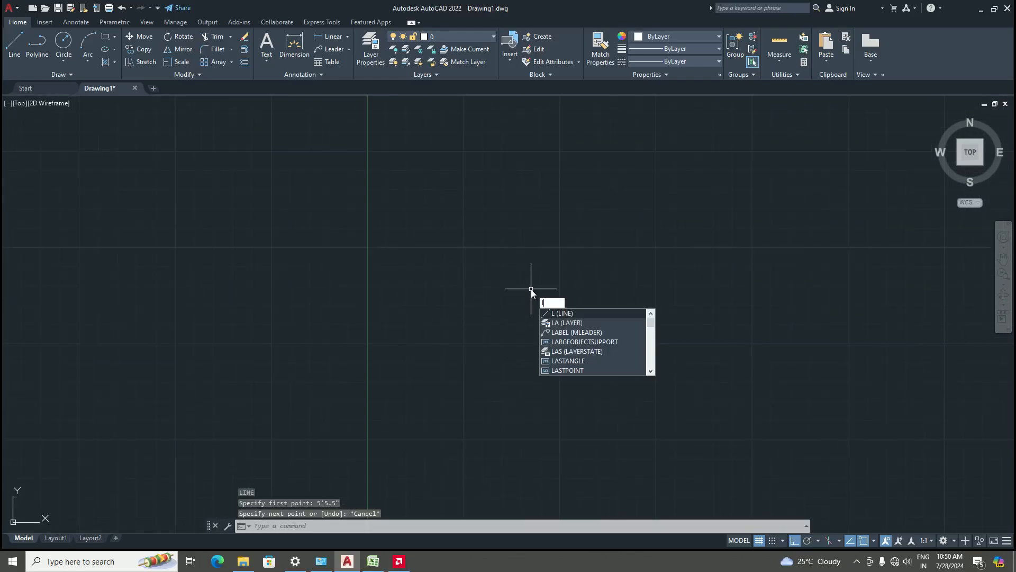
pyautogui.press('Return')
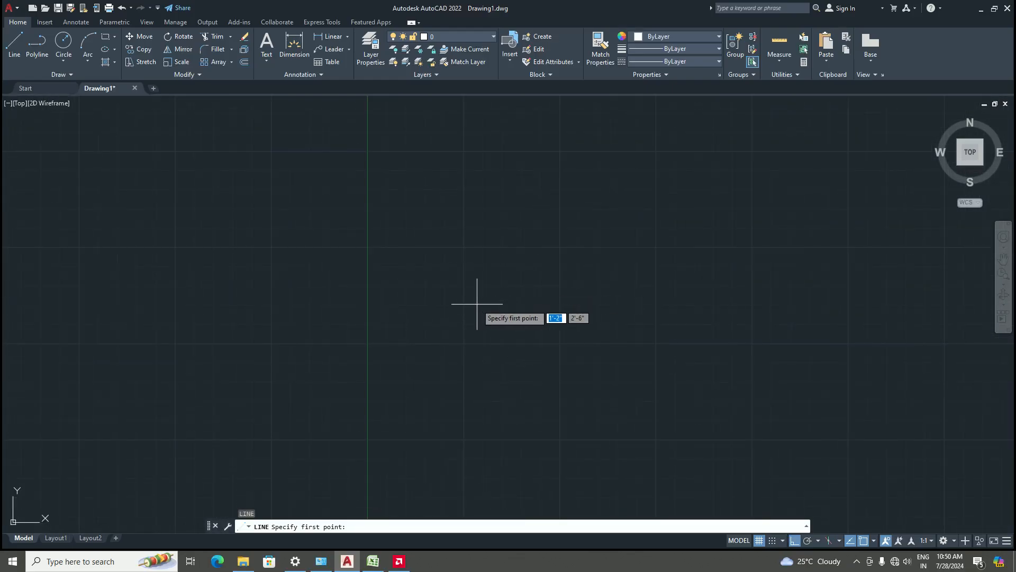
pyautogui.click(475, 320)
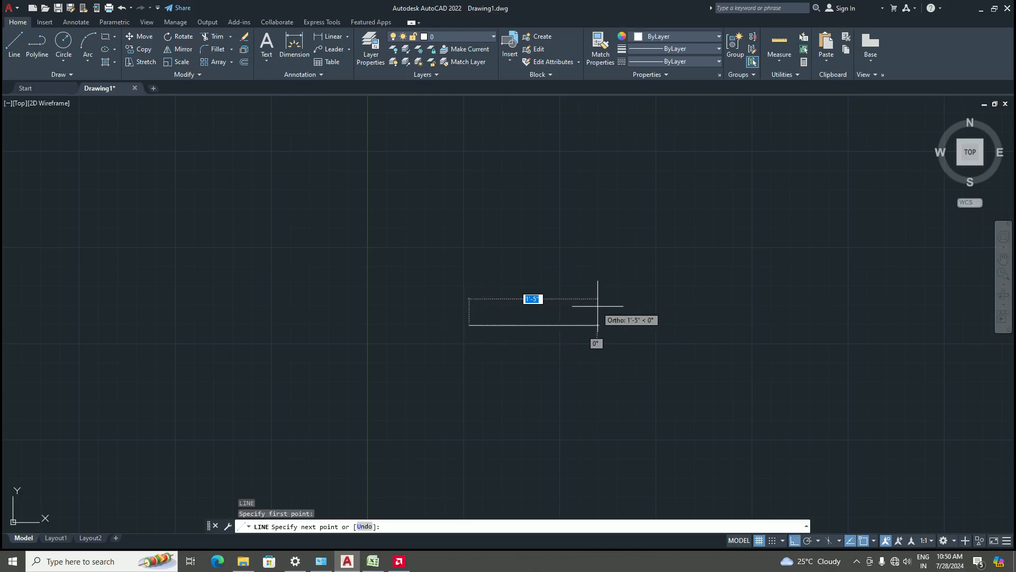
pyautogui.write("5'")
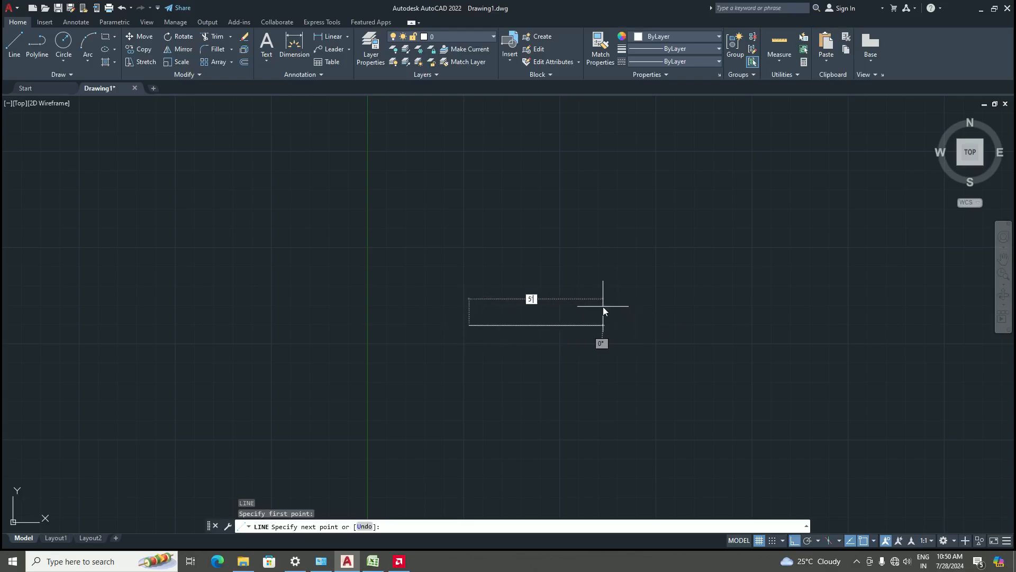
pyautogui.write('5.5"')
pyautogui.press('Return')
pyautogui.scroll(-6, 603, 306)
pyautogui.scroll(4, 674, 301)
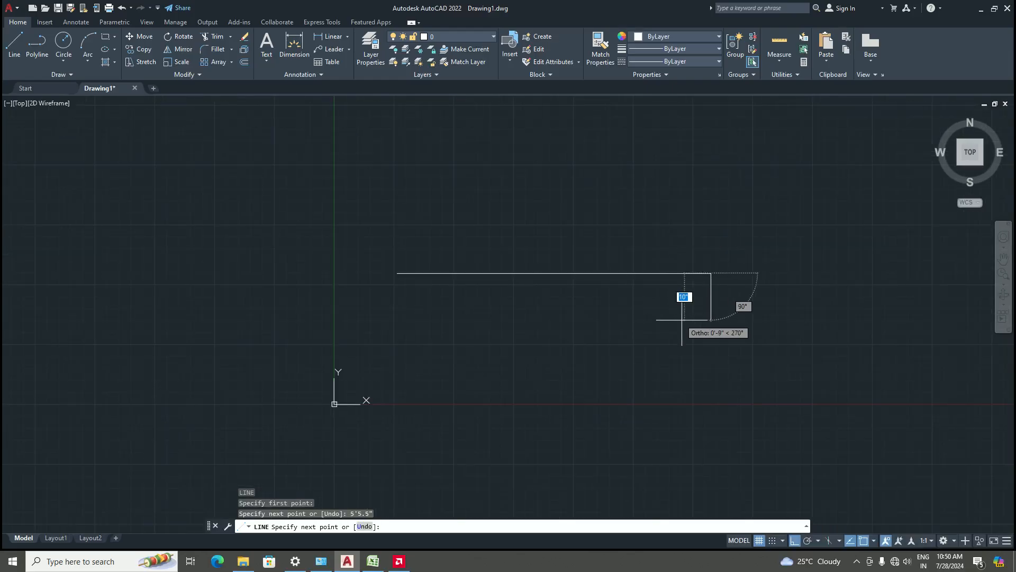
pyautogui.press('Return')
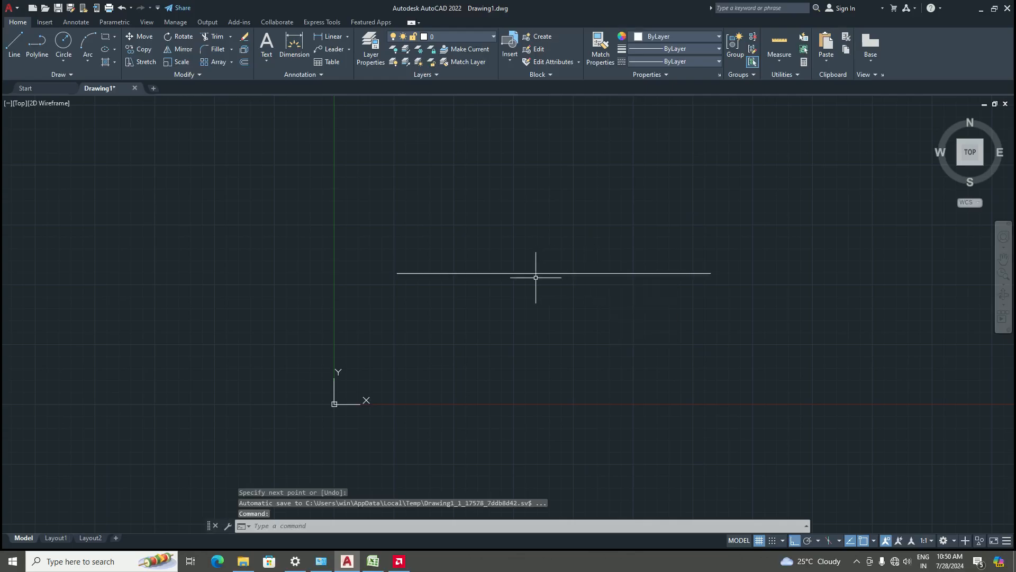
# Modify the Standard dimension style's primary units to Architectural with 0'-0" precision and set it current
pyautogui.write('d')
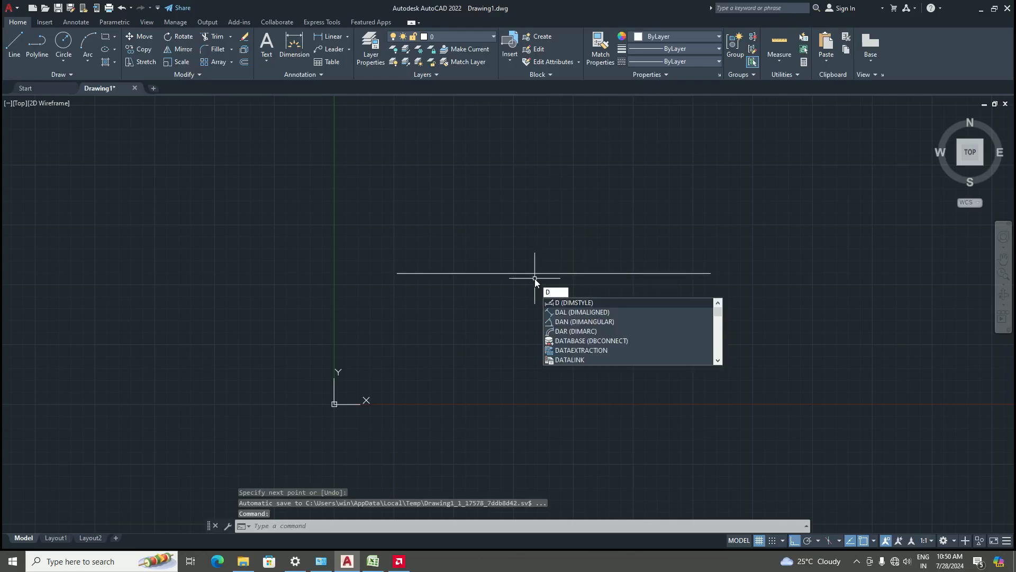
pyautogui.press('Return')
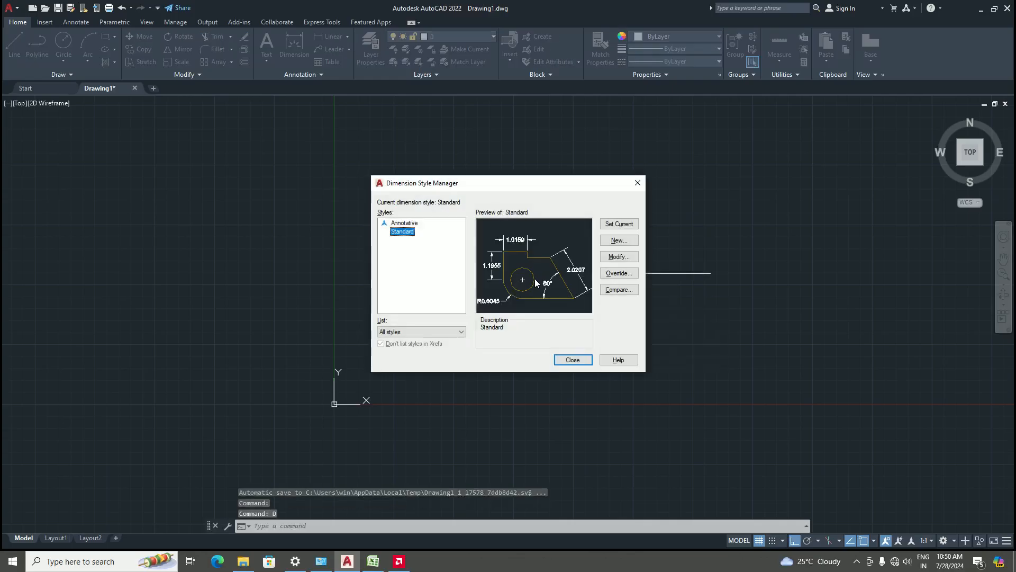
pyautogui.click(608, 256)
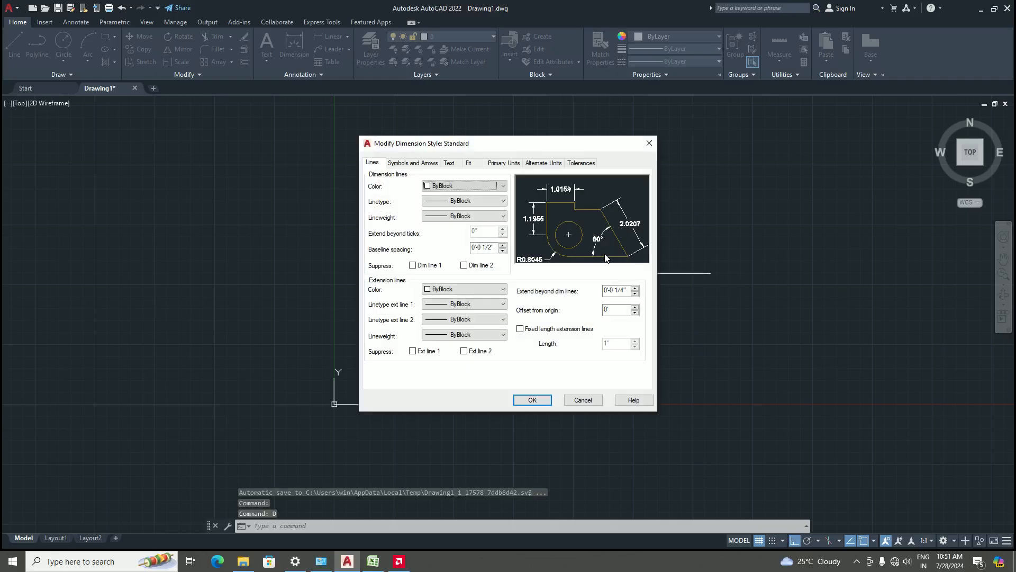
pyautogui.click(501, 163)
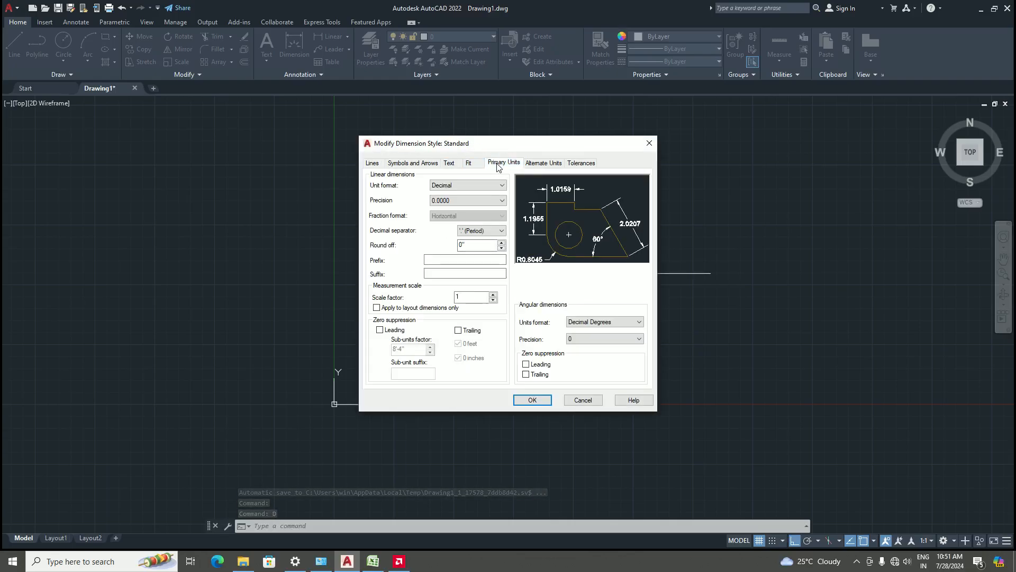
pyautogui.click(480, 185)
pyautogui.click(457, 217)
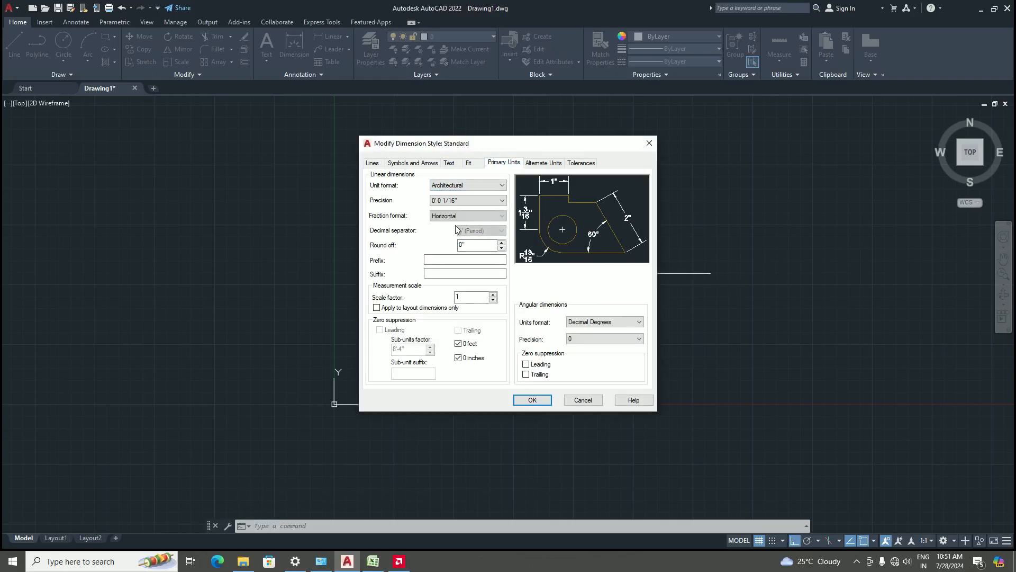
pyautogui.click(454, 201)
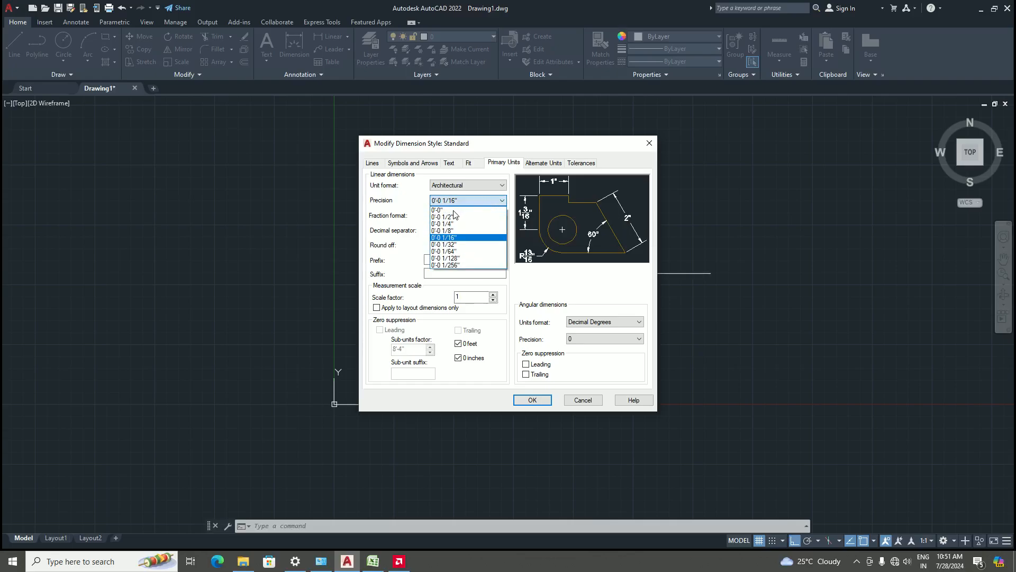
pyautogui.click(453, 210)
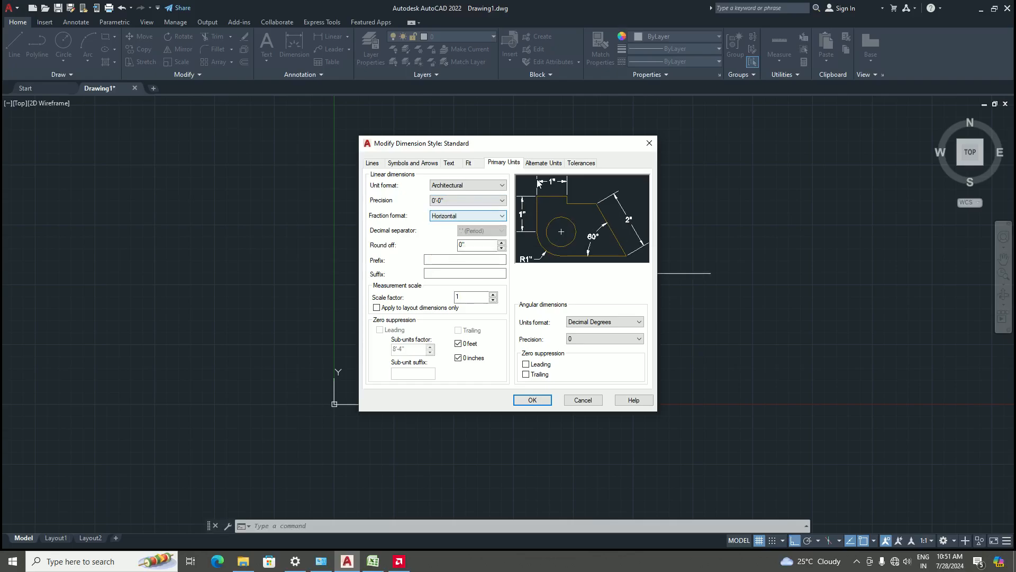
pyautogui.click(532, 400)
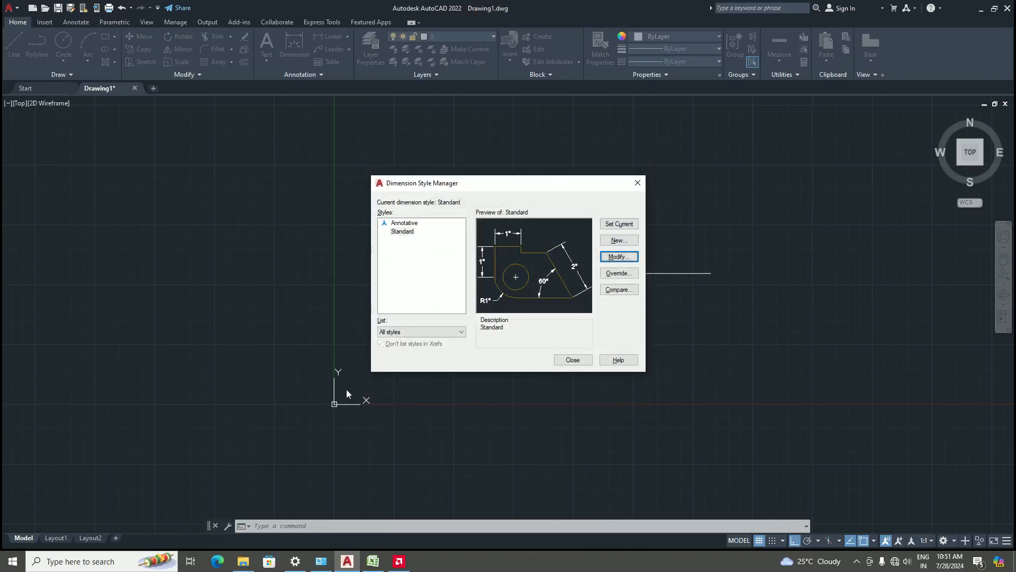
pyautogui.click(622, 224)
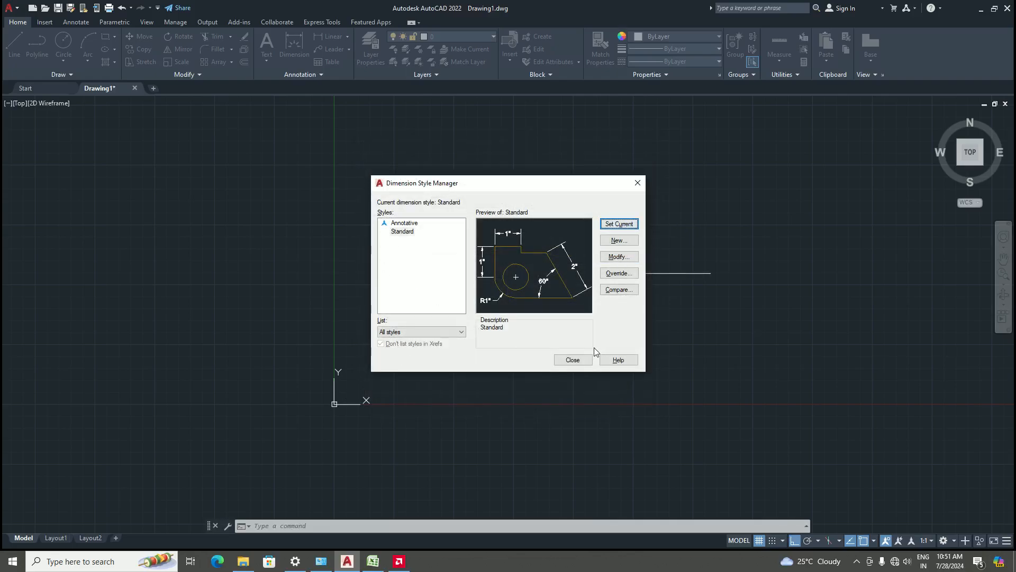
pyautogui.click(571, 360)
# Open the drawing units settings to check them and close the dialog
pyautogui.scroll(2, 561, 273)
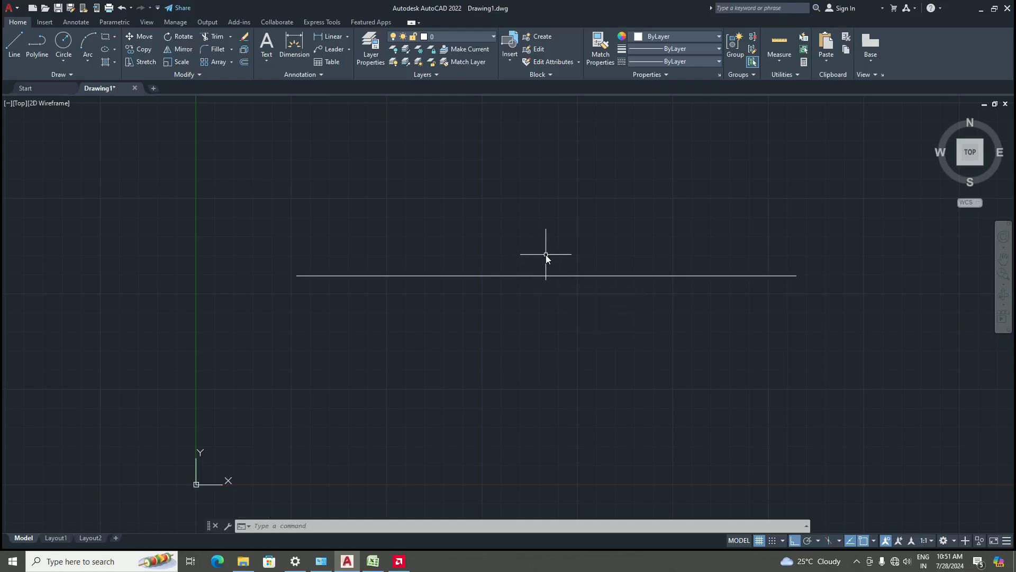
pyautogui.write('UN')
pyautogui.press('Return')
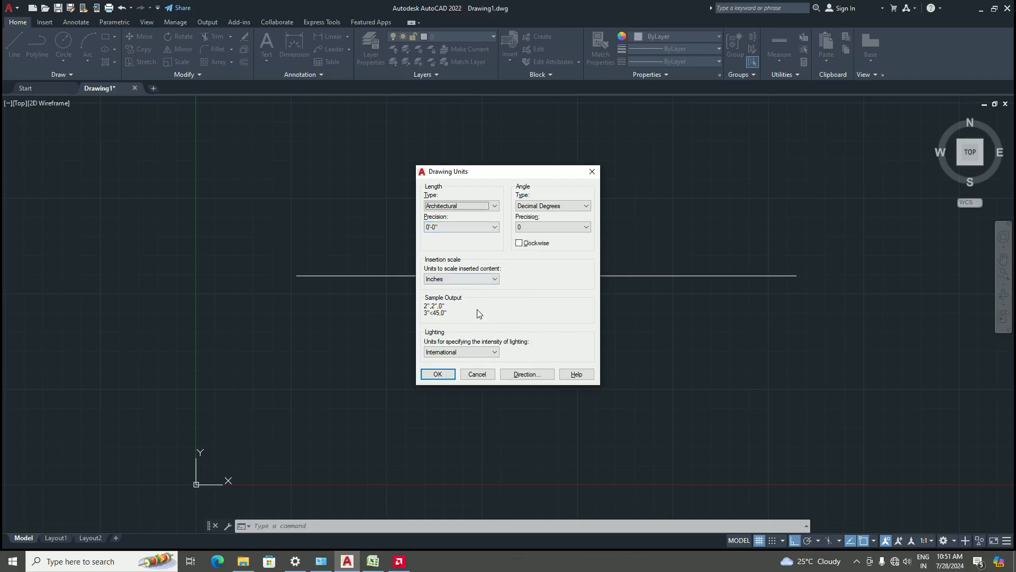
pyautogui.click(438, 374)
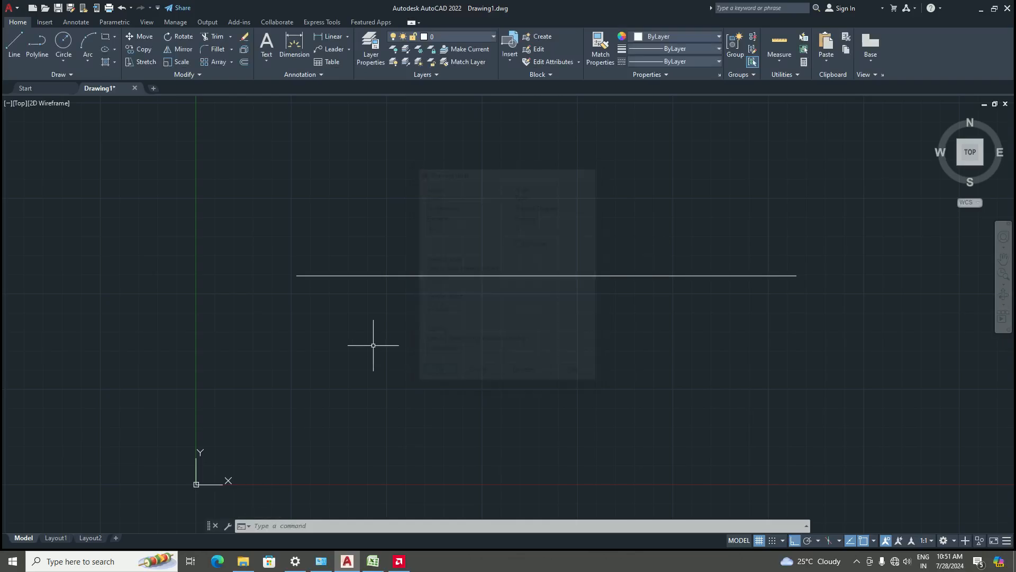
# Add a linear dimension for the line's full length, placed just above it
pyautogui.click(327, 37)
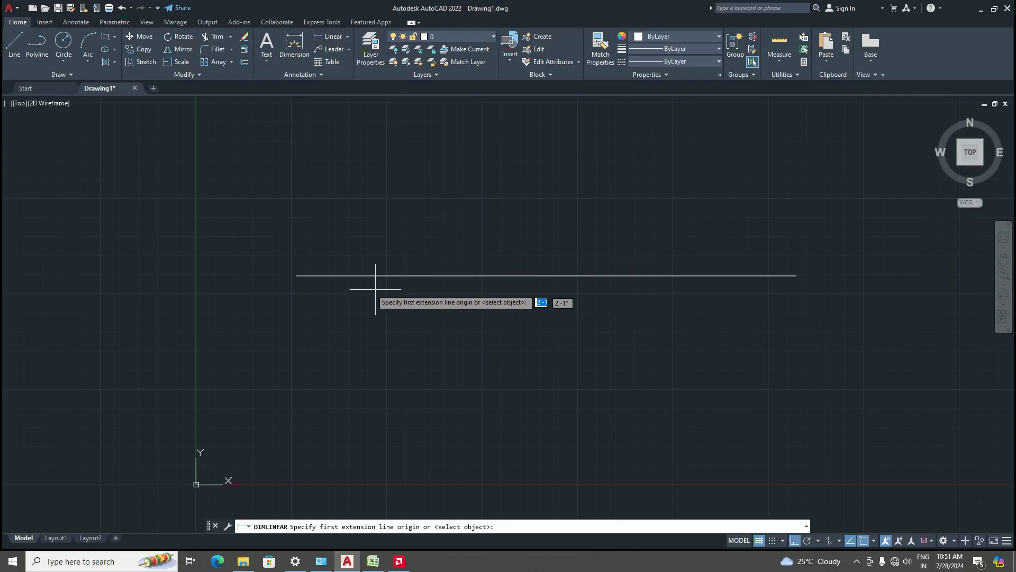
pyautogui.click(296, 276)
pyautogui.click(797, 275)
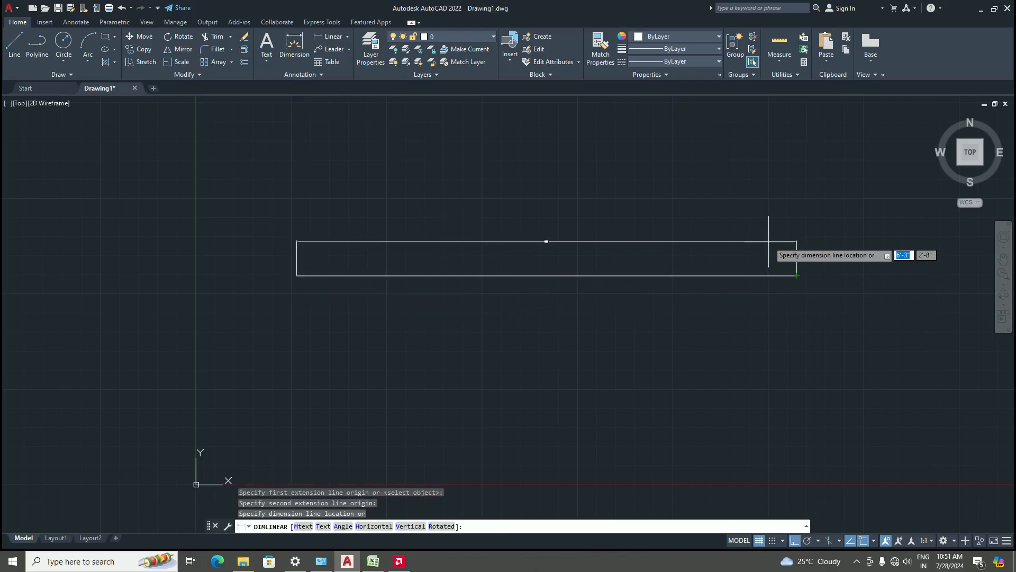
pyautogui.click(745, 244)
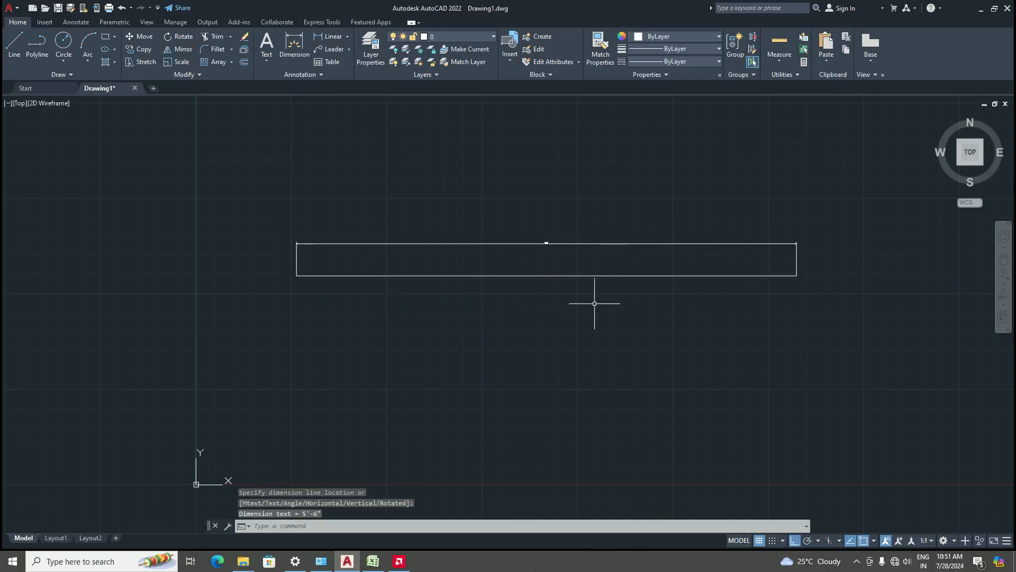
pyautogui.scroll(5, 554, 244)
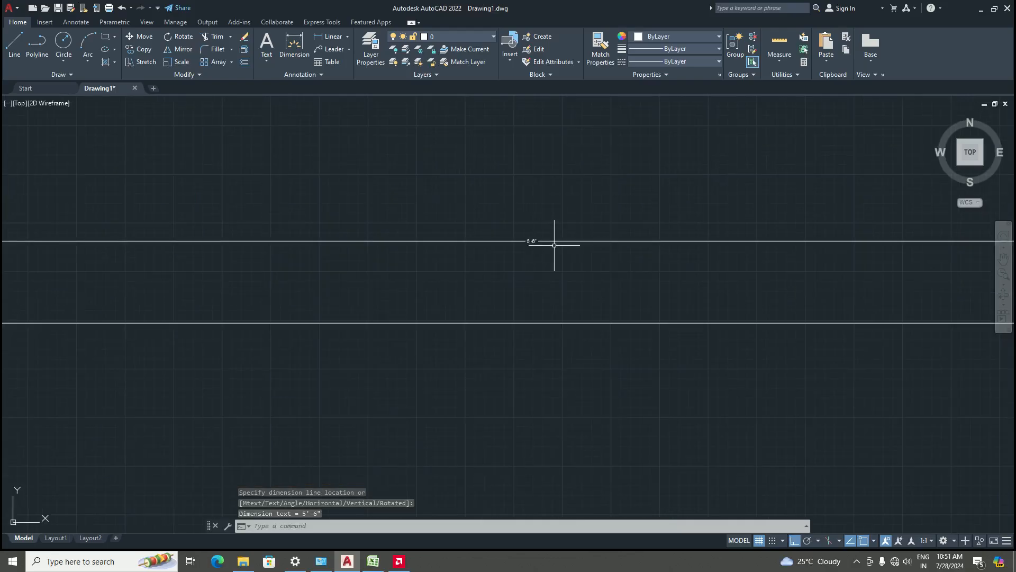
pyautogui.scroll(3, 535, 235)
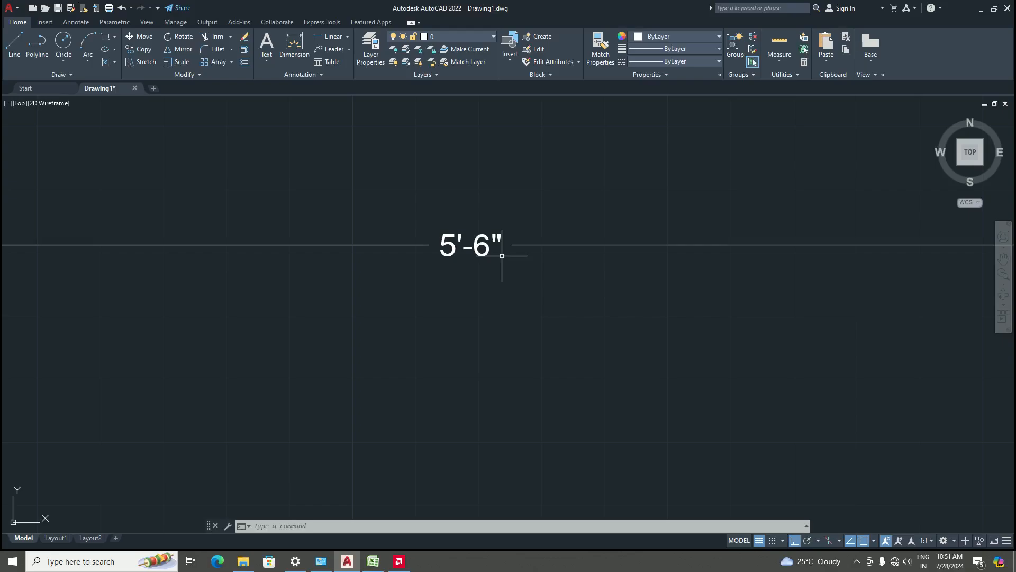
# Change the Standard dimension style's primary units precision to 0'-0 1/2"
pyautogui.write('d')
pyautogui.press('Return')
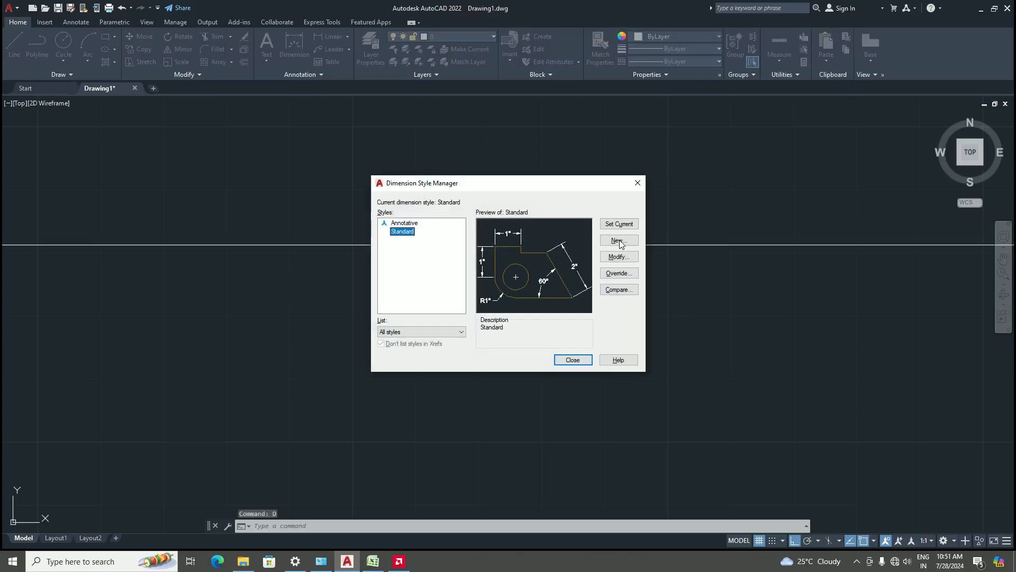
pyautogui.click(619, 256)
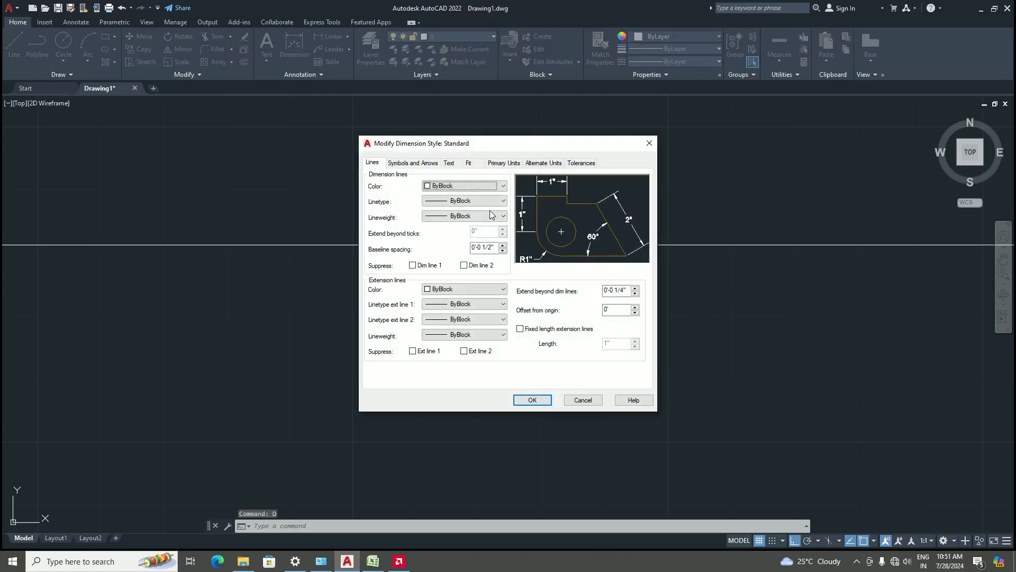
pyautogui.click(518, 163)
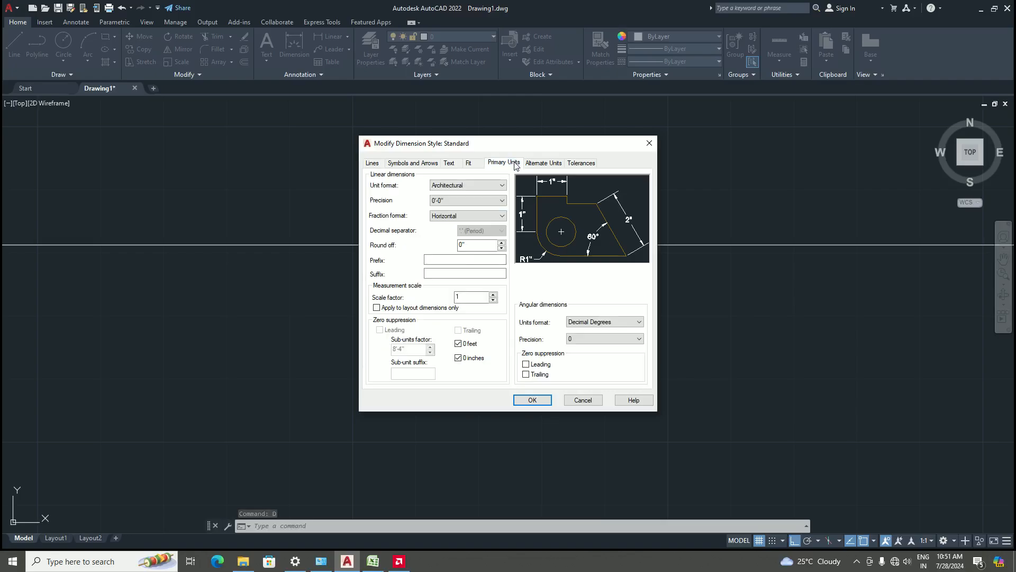
pyautogui.click(464, 200)
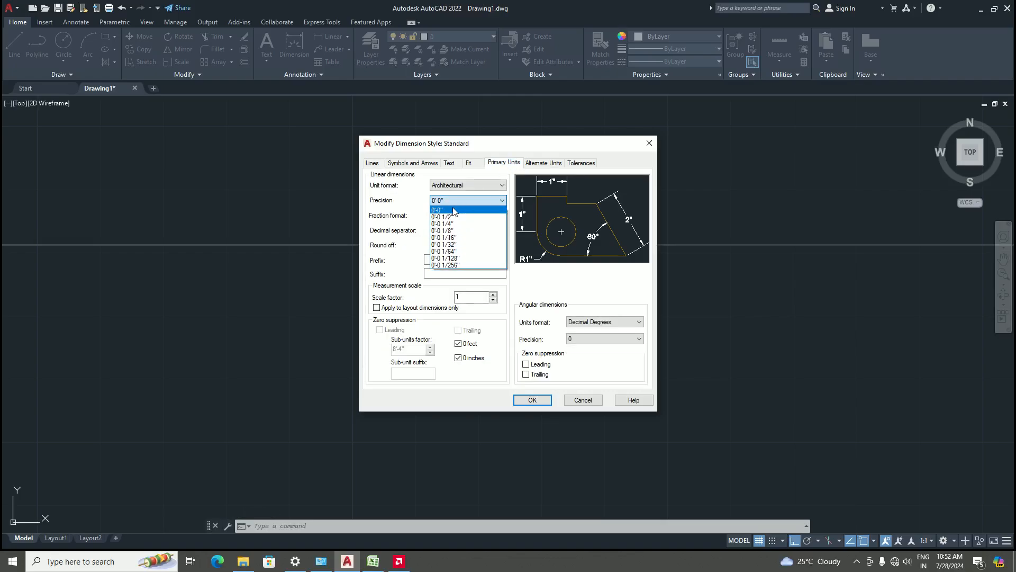
pyautogui.click(455, 217)
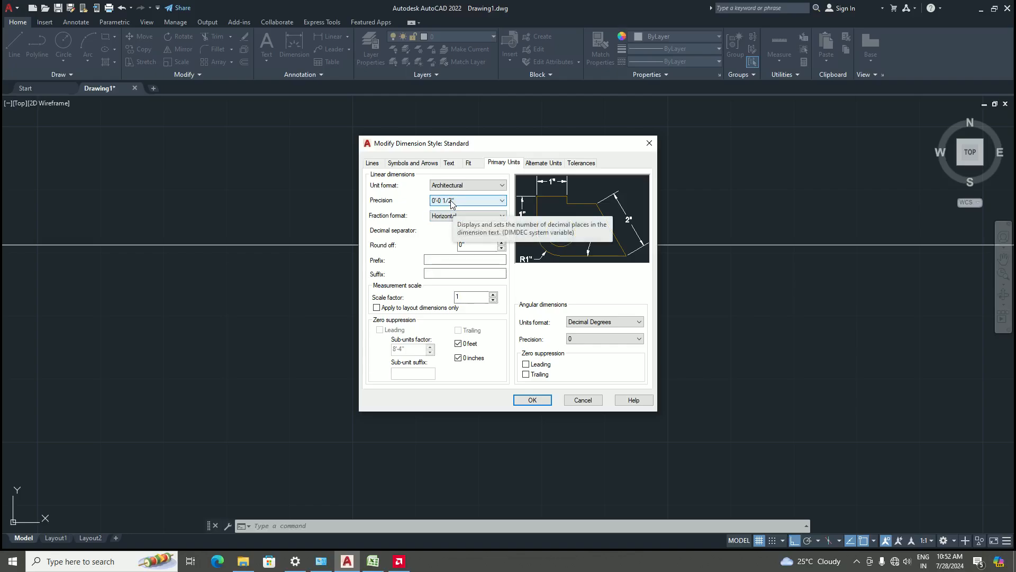
pyautogui.click(531, 400)
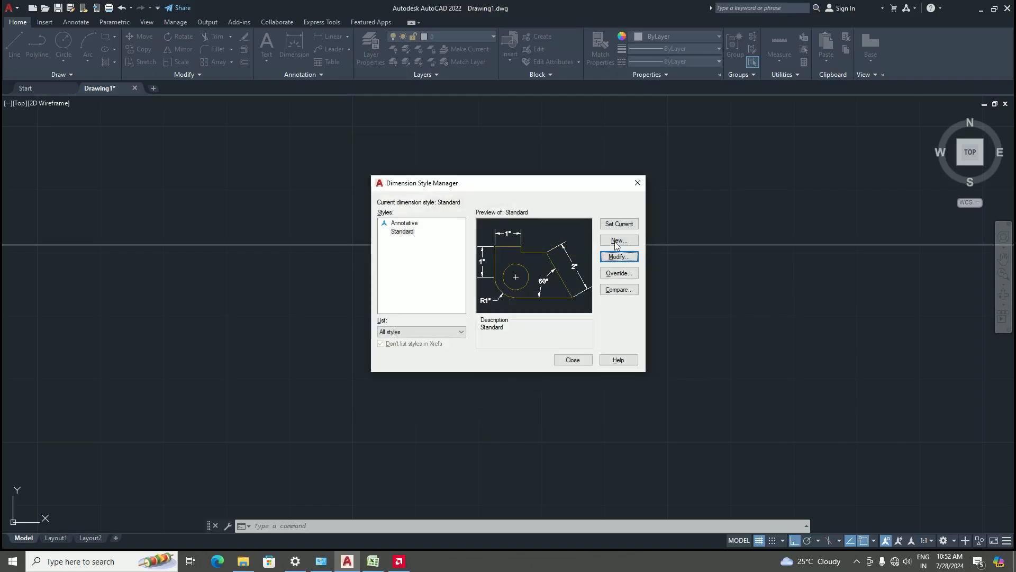
pyautogui.click(573, 360)
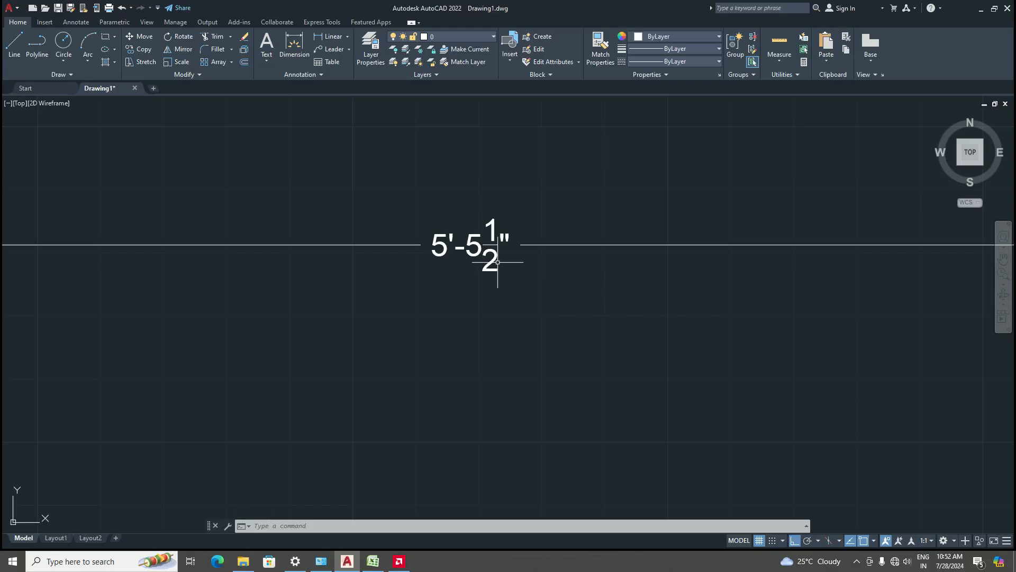
pyautogui.scroll(-1, 498, 262)
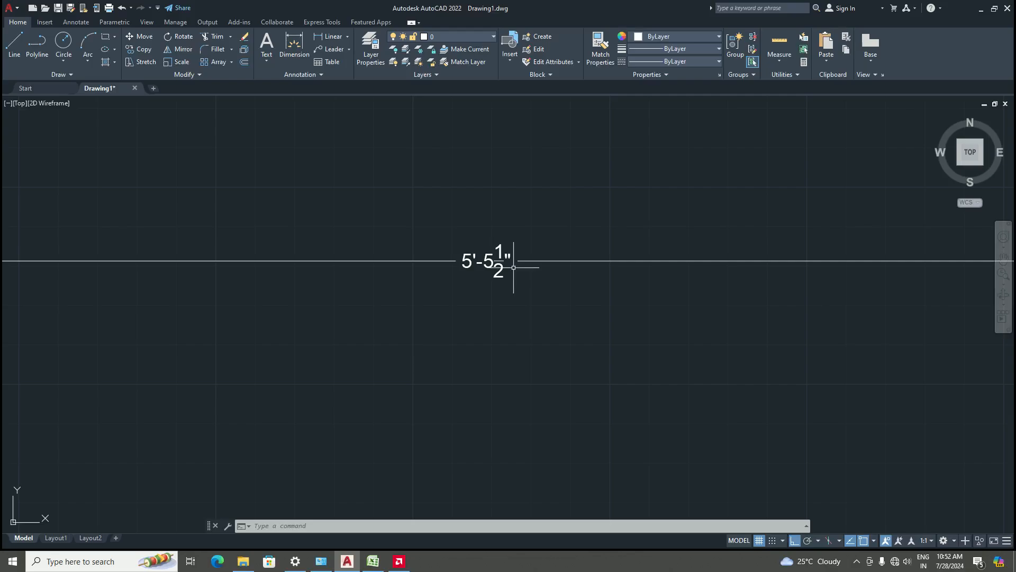
# Set the drawing units' length precision to 0'-0 1/2"
pyautogui.write('UN')
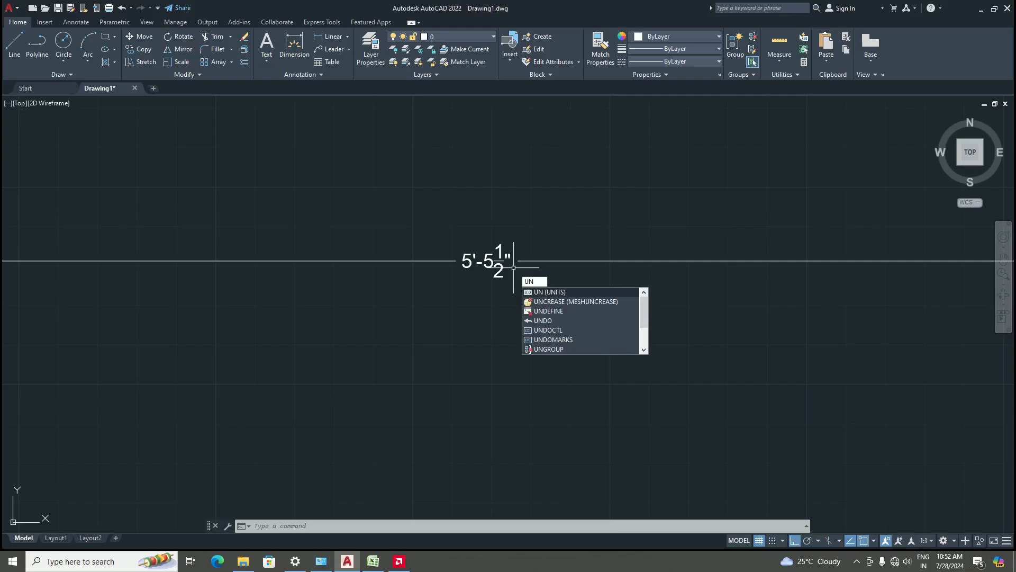
pyautogui.press('Return')
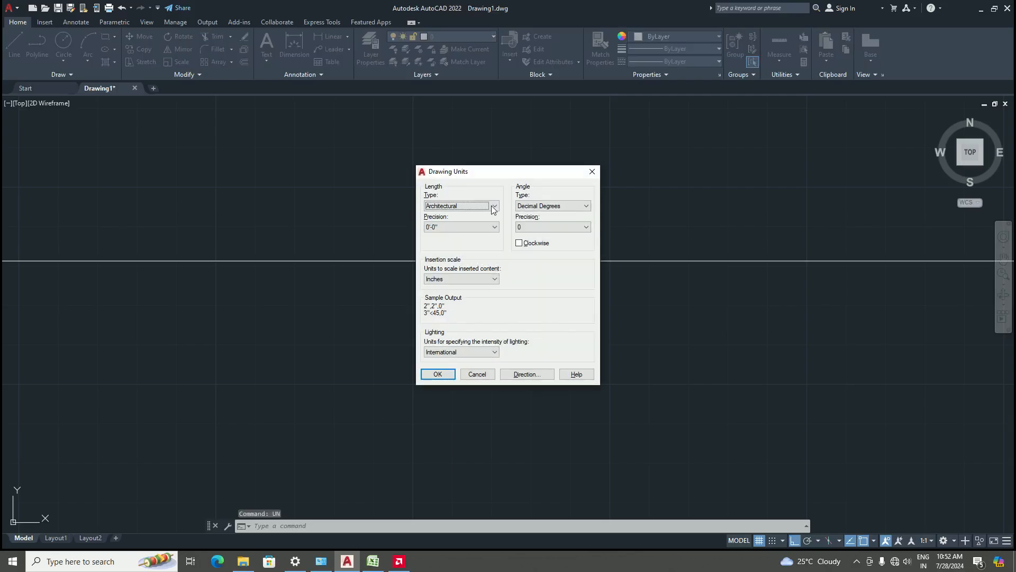
pyautogui.click(487, 227)
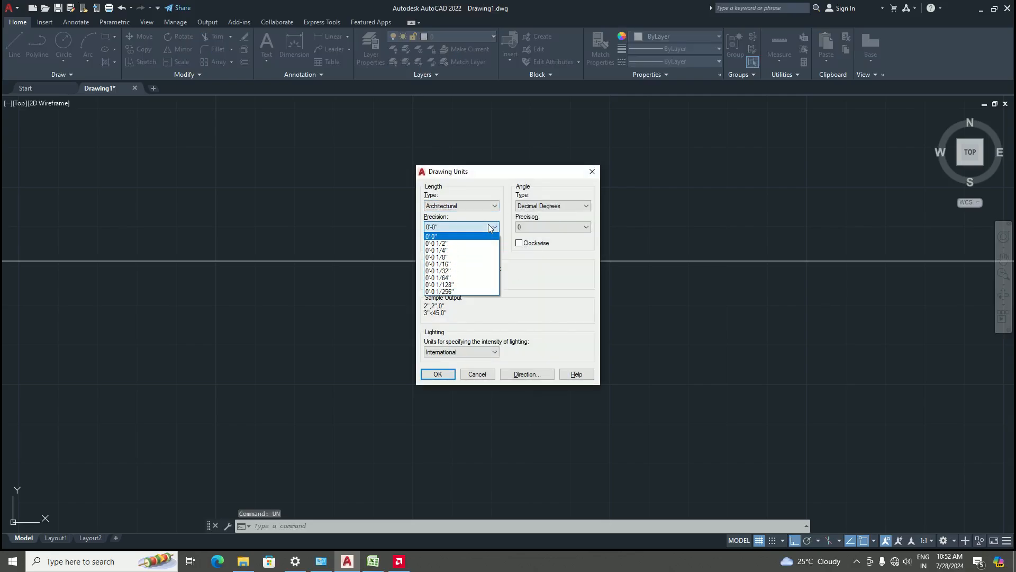
pyautogui.click(451, 243)
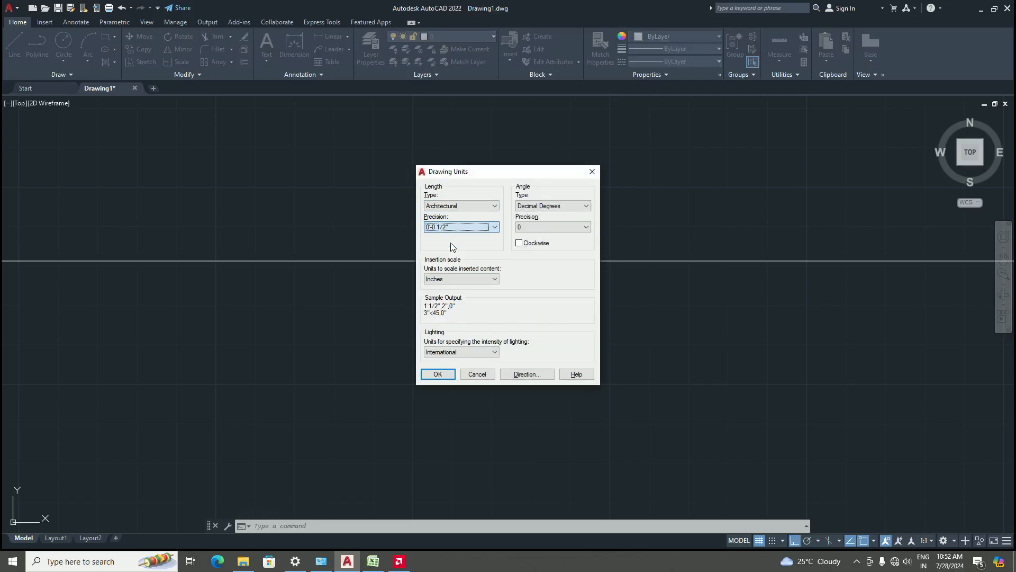
pyautogui.click(438, 374)
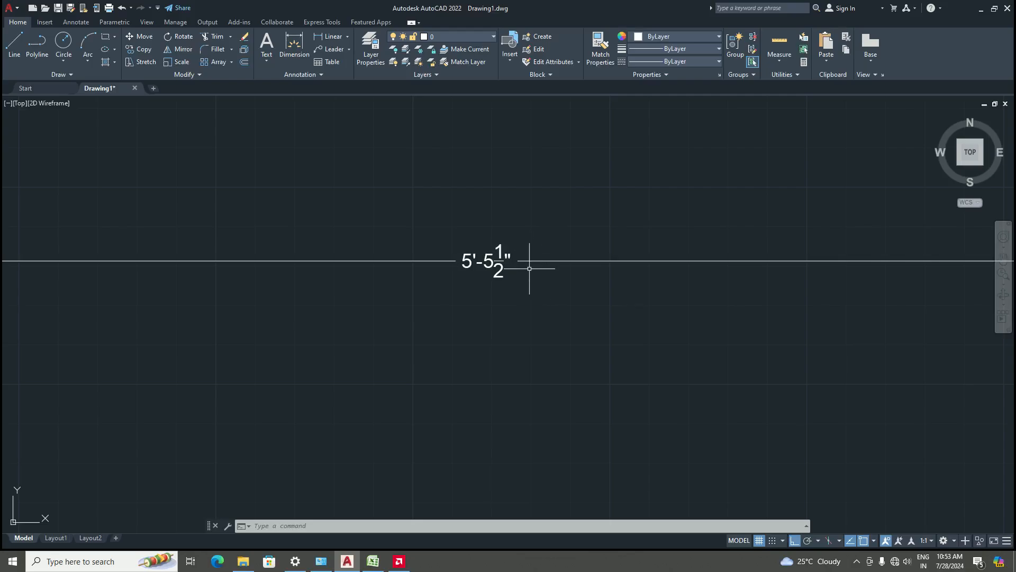
pyautogui.write('u')
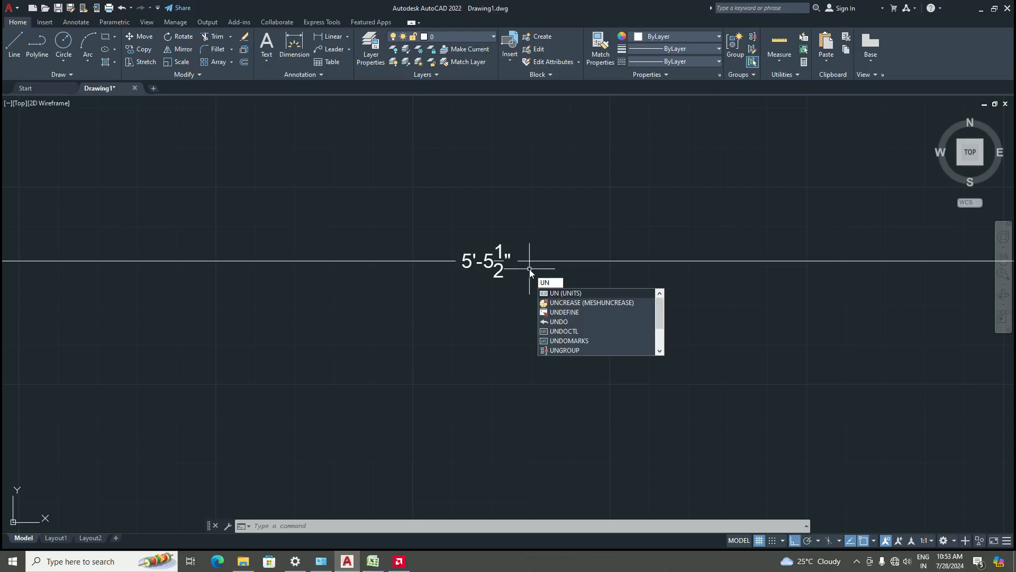
pyautogui.press('Return')
pyautogui.press('Escape')
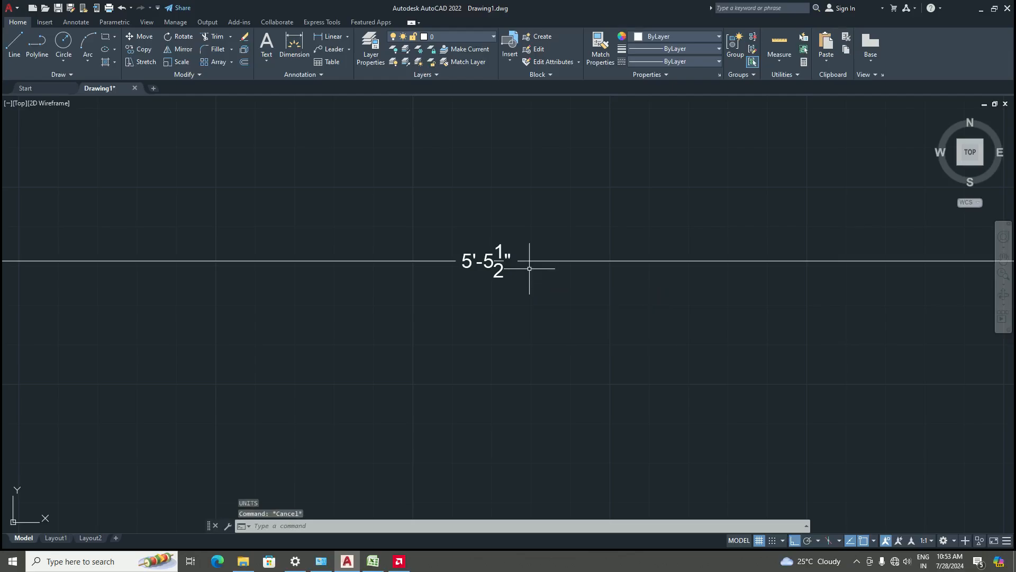
# Erase the horizontal line together with its dimension
pyautogui.scroll(-8, 511, 275)
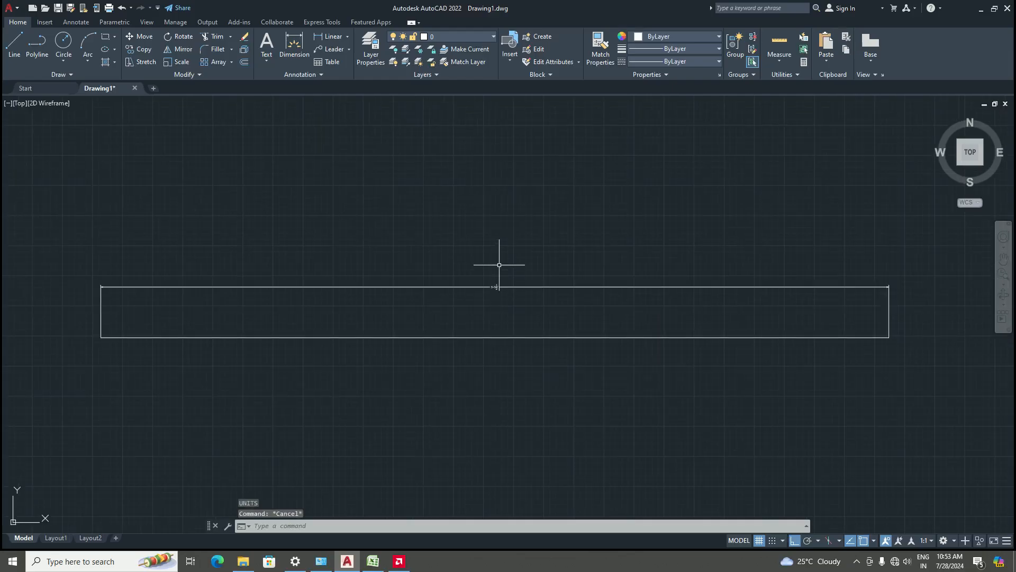
pyautogui.scroll(2, 522, 284)
pyautogui.scroll(-3, 493, 317)
pyautogui.scroll(5, 517, 299)
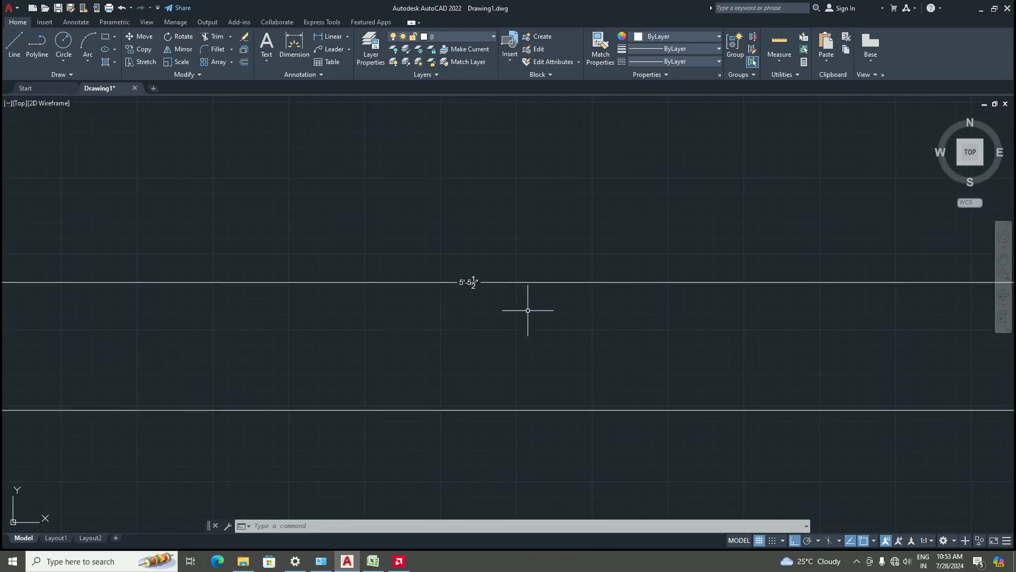
pyautogui.scroll(-6, 527, 310)
pyautogui.scroll(2, 550, 312)
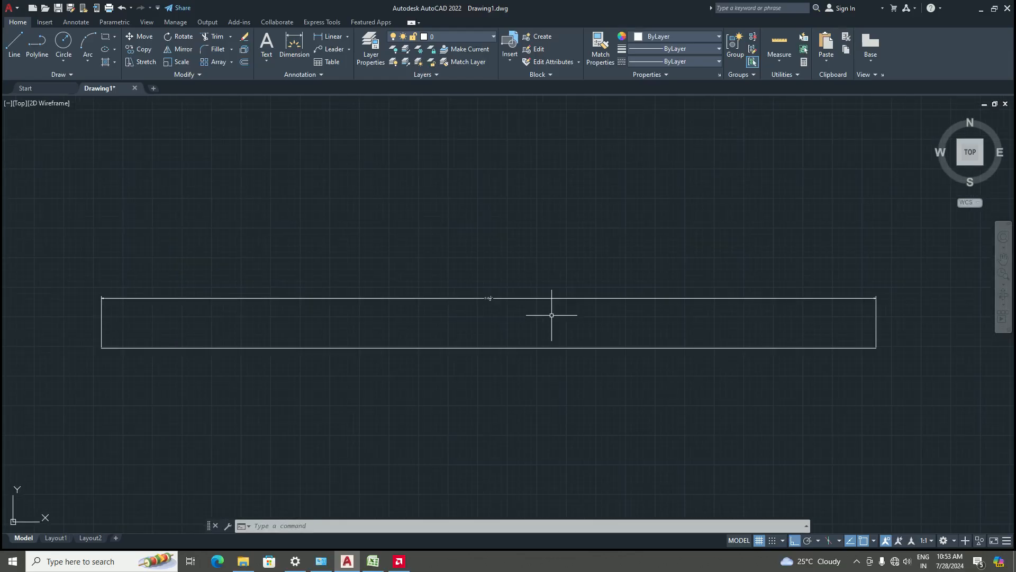
pyautogui.click(904, 375)
pyautogui.click(69, 235)
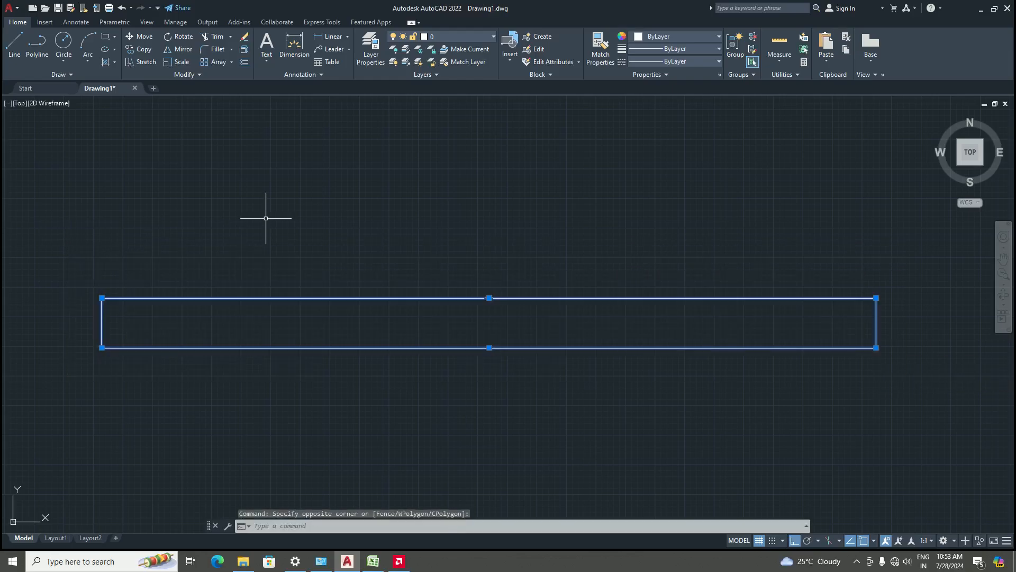
pyautogui.press('Delete')
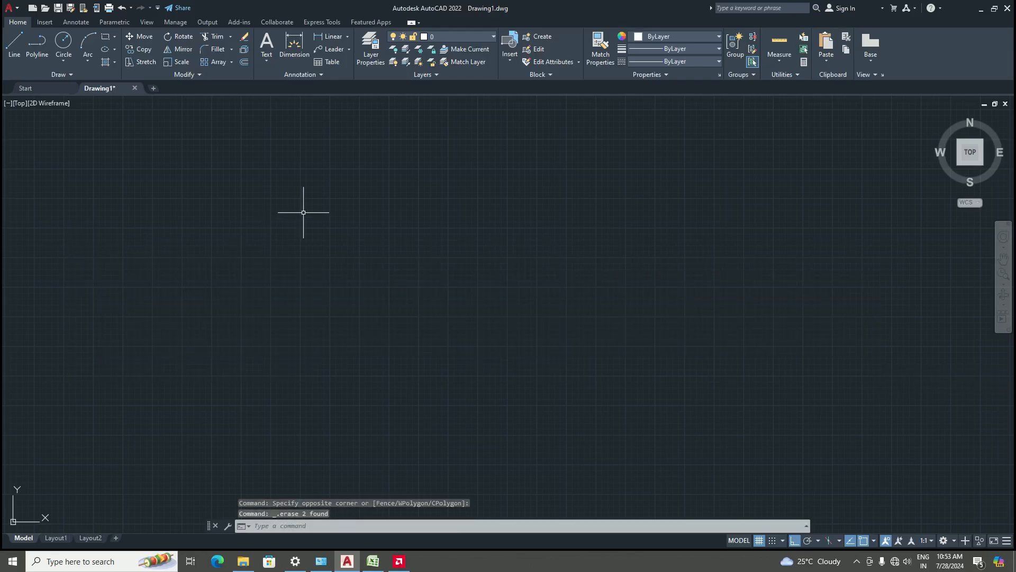
# Open the drawing units settings to check the length precision and close the dialog
pyautogui.write('un')
pyautogui.press('Return')
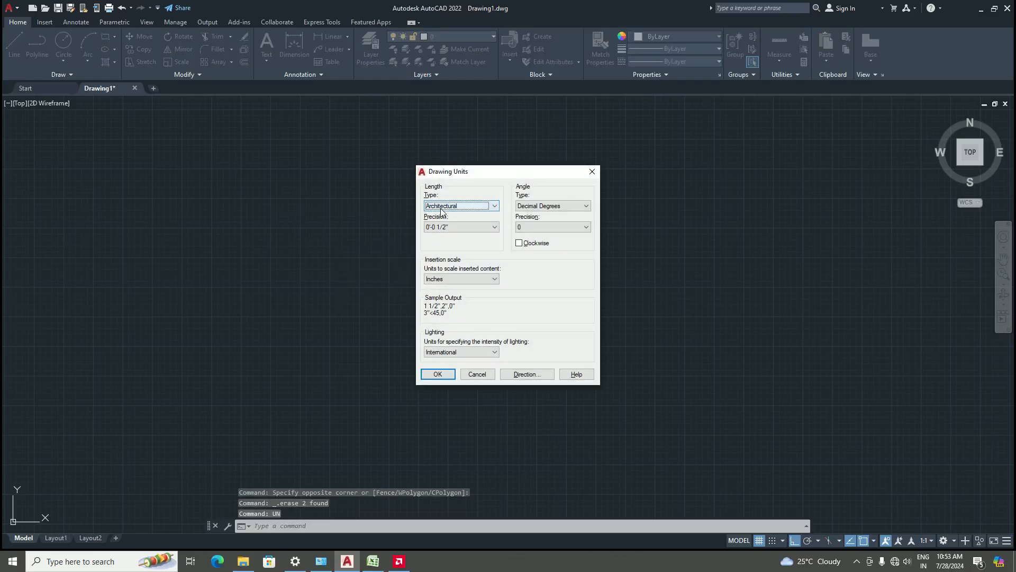
pyautogui.click(475, 227)
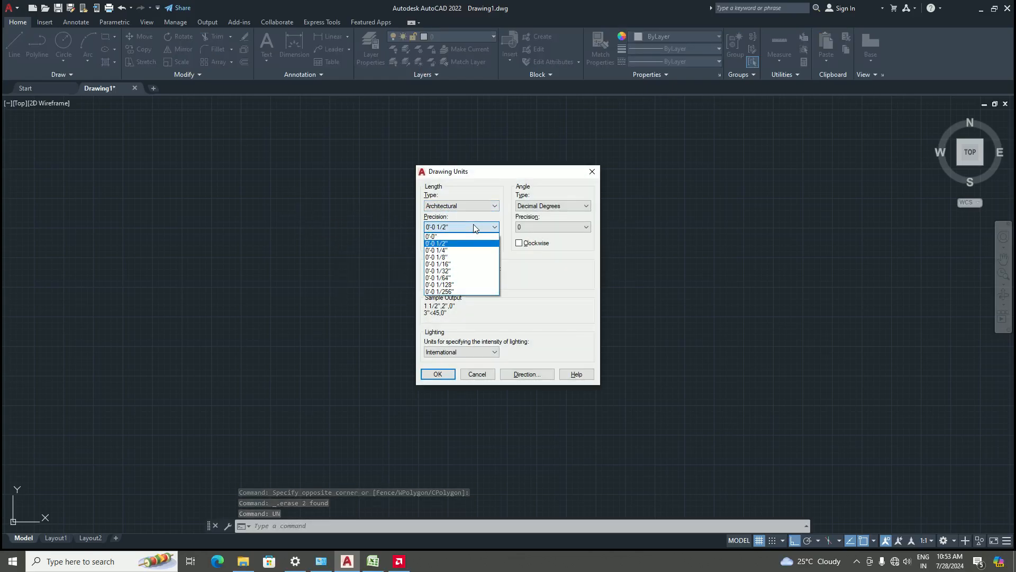
pyautogui.click(475, 227)
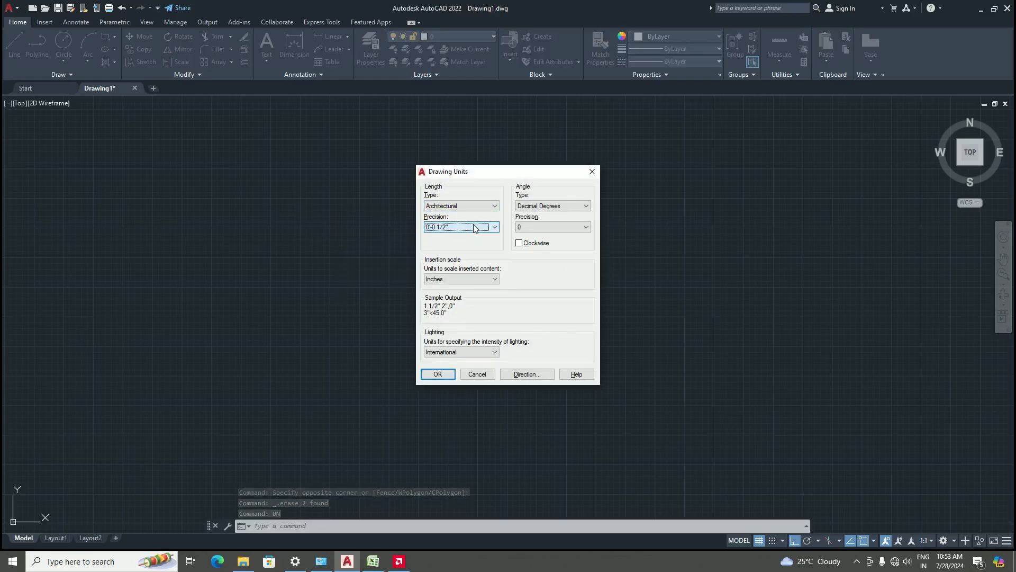
pyautogui.click(592, 171)
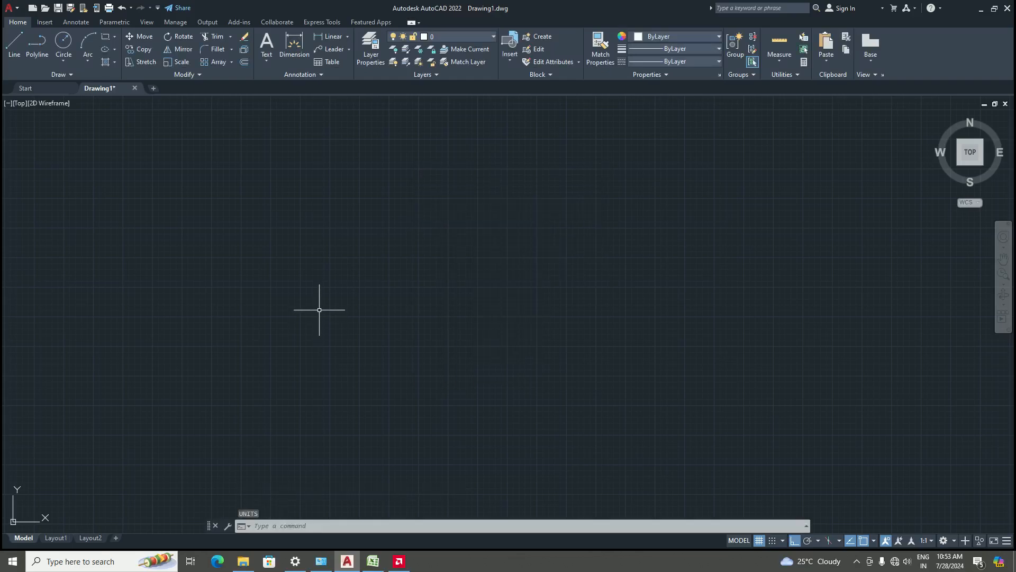
# Modify the Standard dimension style, setting its text height to 8"
pyautogui.press('Return')
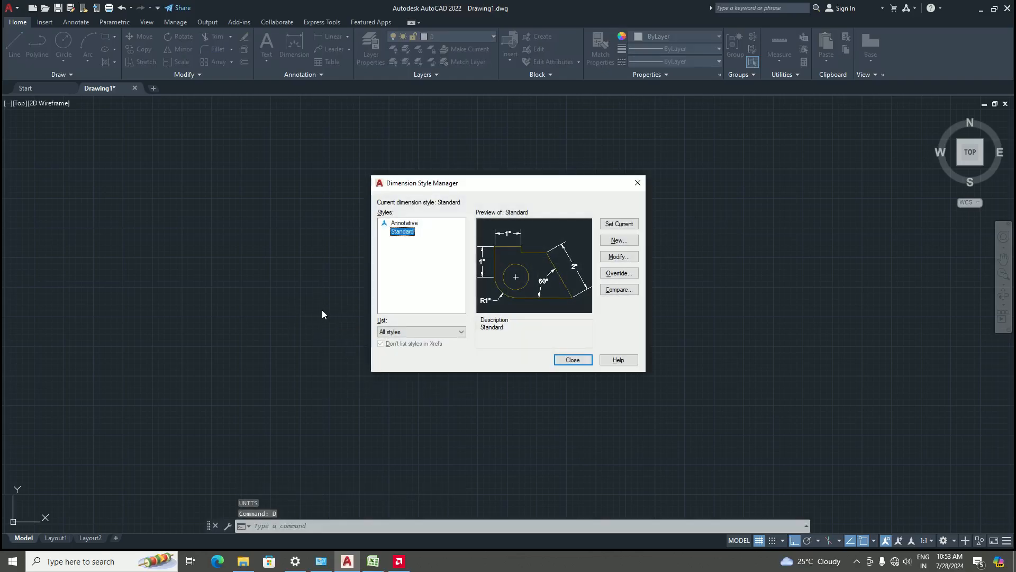
pyautogui.click(617, 256)
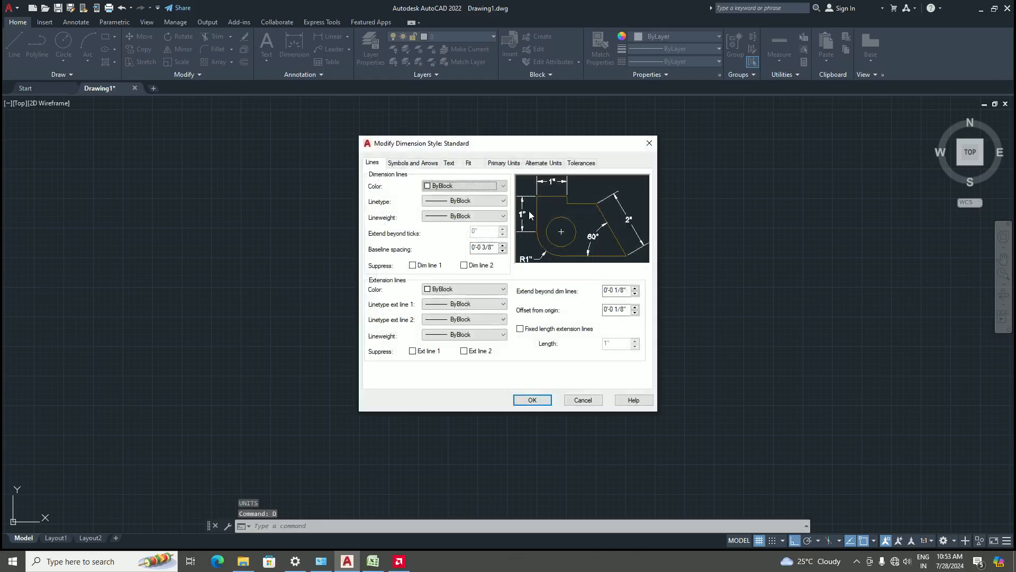
pyautogui.click(504, 163)
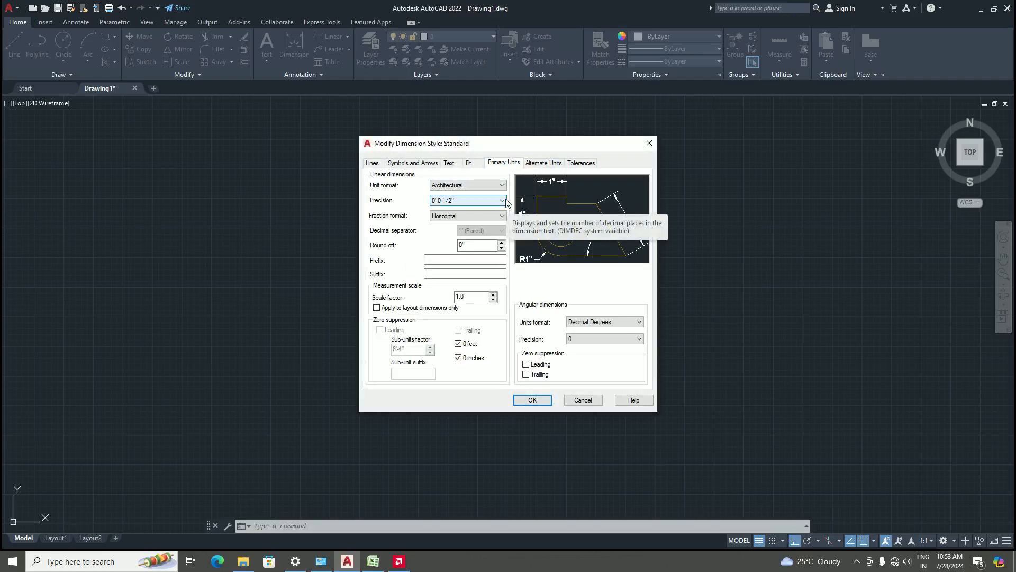
pyautogui.click(448, 164)
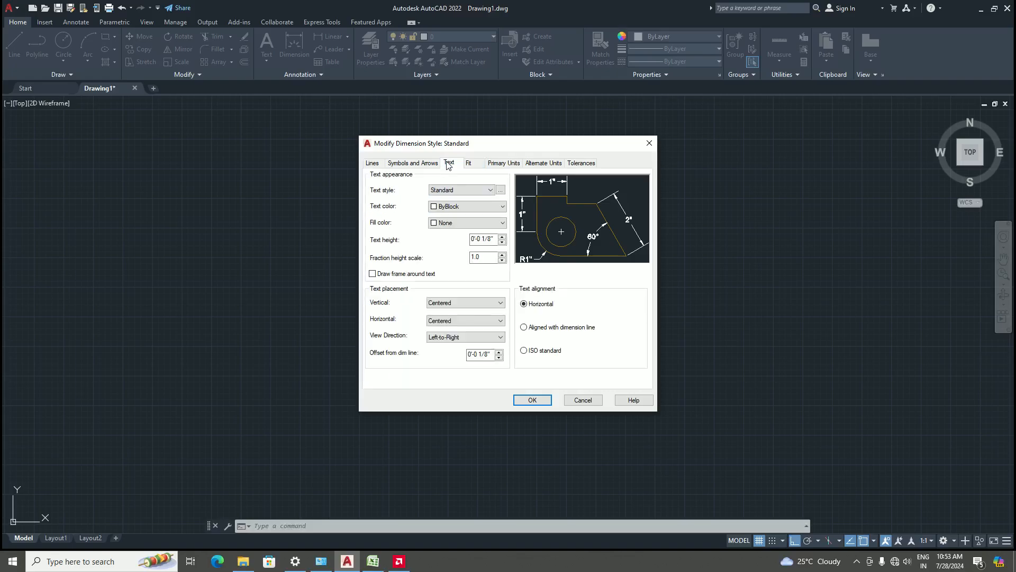
pyautogui.click(489, 240)
pyautogui.press('BackSpace')
pyautogui.press('BackSpace')
pyautogui.press('BackSpace')
pyautogui.press('BackSpace')
pyautogui.press('BackSpace')
pyautogui.press('BackSpace')
pyautogui.press('BackSpace')
pyautogui.press('BackSpace')
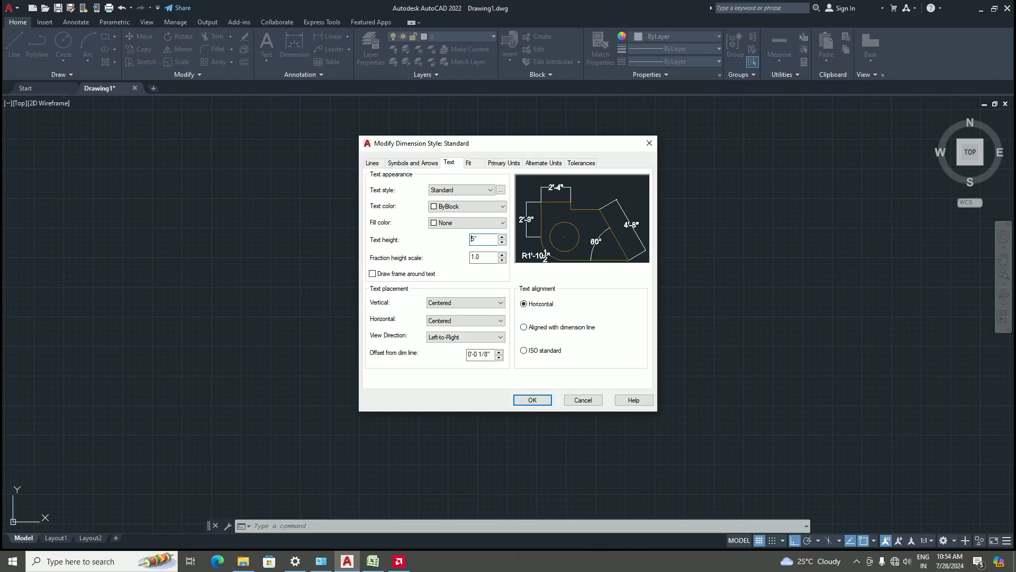
# Set the Standard dimension style's arrow size to 2" and close the style manager
pyautogui.click(418, 163)
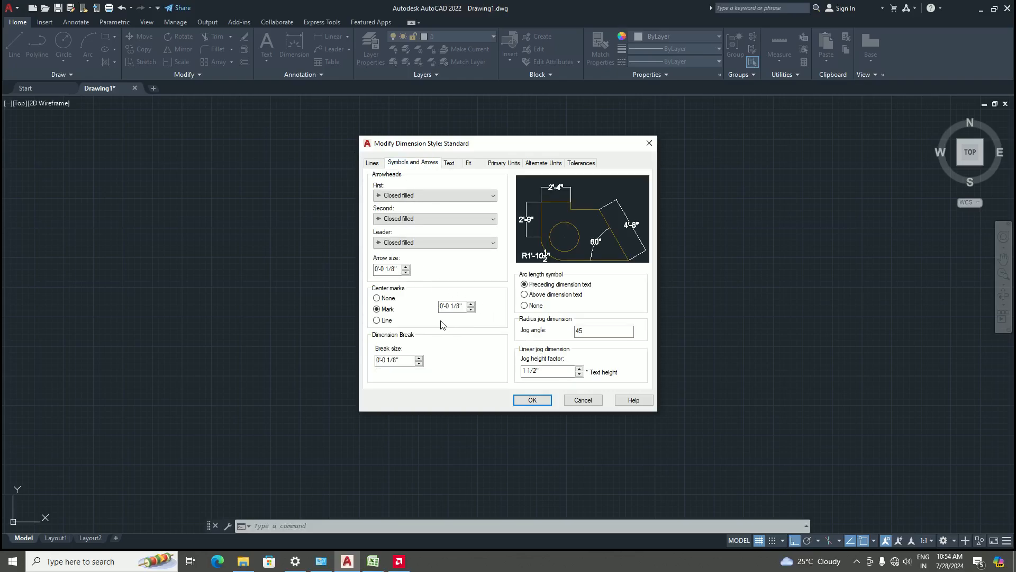
pyautogui.click(400, 269)
pyautogui.press('BackSpace')
pyautogui.press('BackSpace')
pyautogui.press('BackSpace')
pyautogui.press('BackSpace')
pyautogui.press('BackSpace')
pyautogui.press('BackSpace')
pyautogui.press('BackSpace')
pyautogui.press('BackSpace')
pyautogui.click(530, 399)
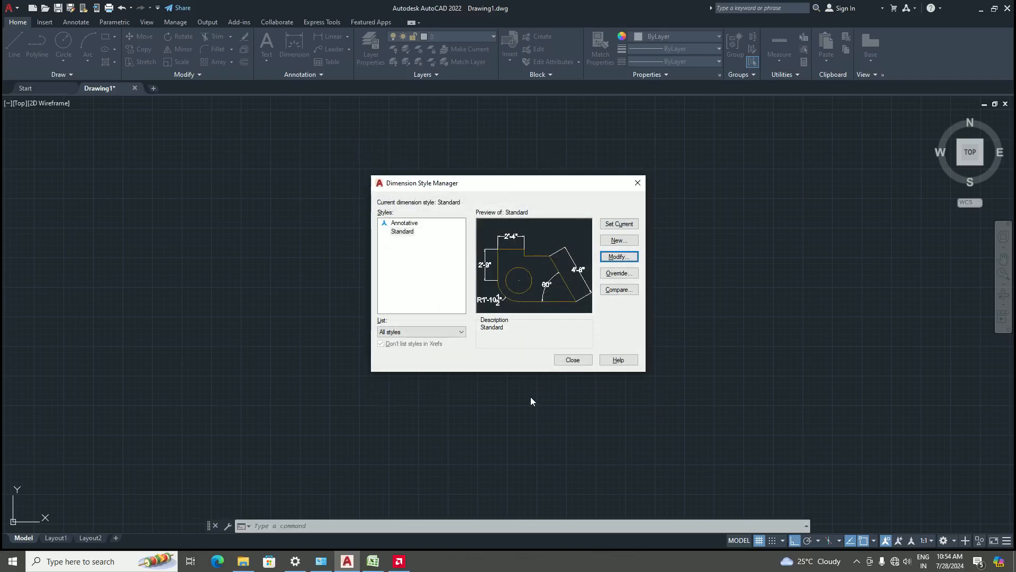
pyautogui.click(566, 360)
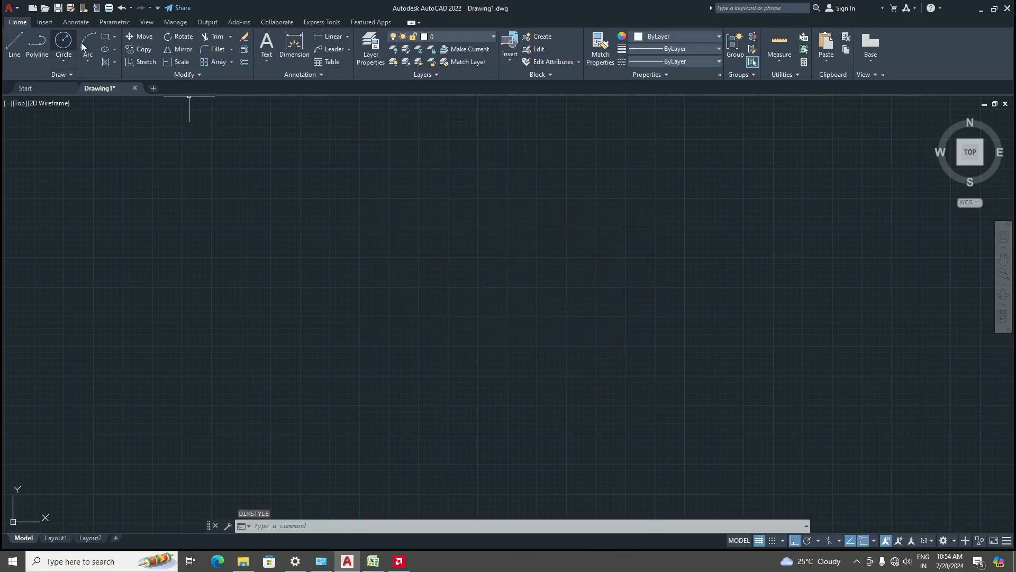
# Draw a rectangle about 9 1/2" wide
pyautogui.click(353, 341)
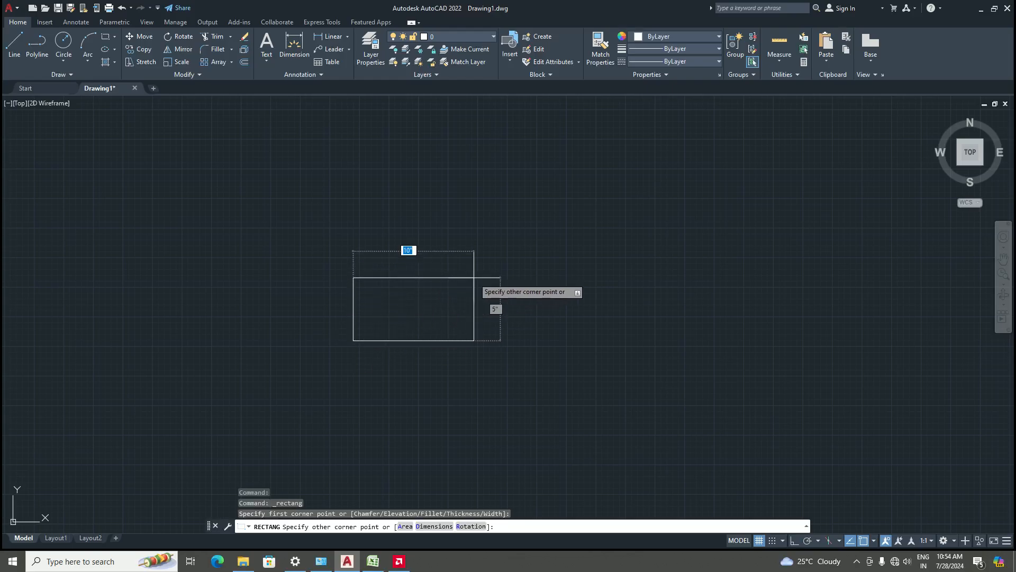
pyautogui.click(465, 280)
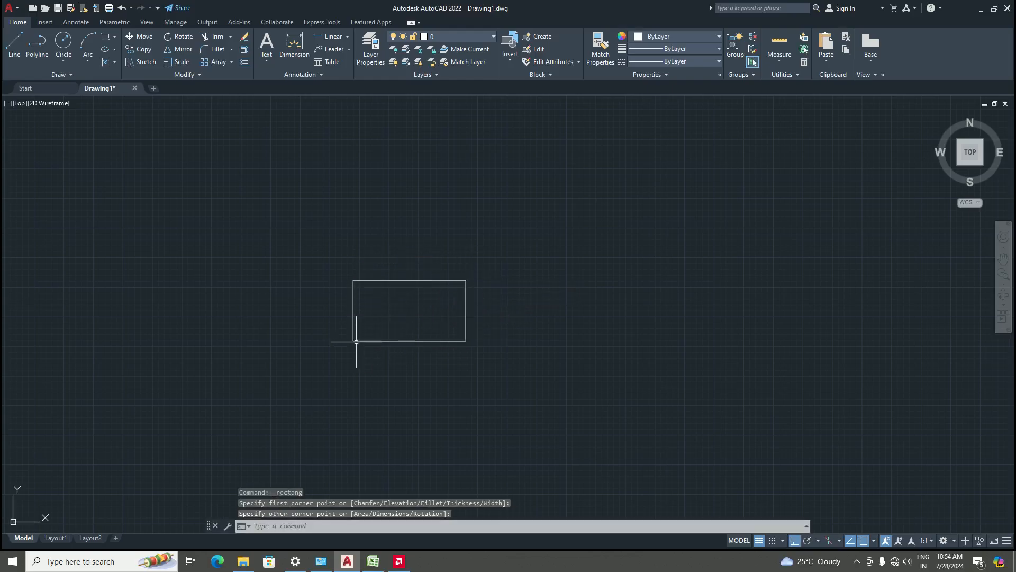
# Add a linear dimension across the rectangle's top edge, placed above it
pyautogui.click(331, 36)
pyautogui.scroll(4, 405, 306)
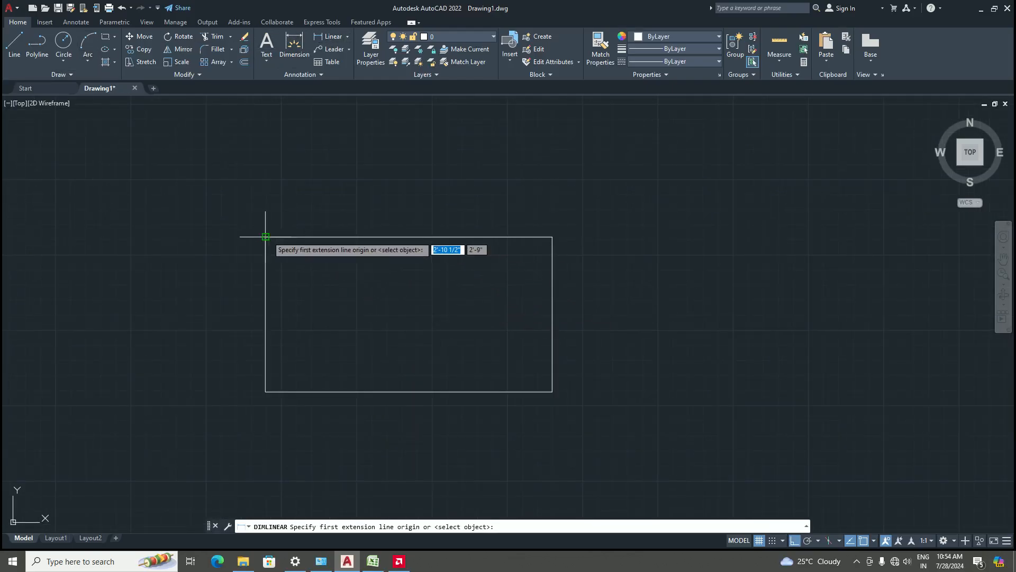
pyautogui.click(265, 236)
pyautogui.click(552, 236)
pyautogui.click(554, 174)
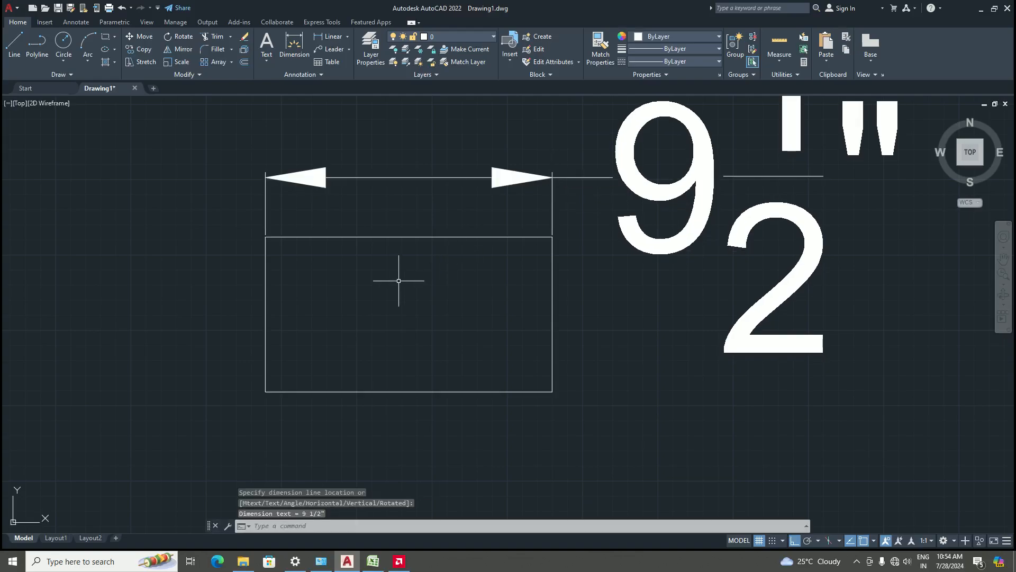
# Zoom in and out to examine the size of the new dimension's text and arrows
pyautogui.scroll(-5, 399, 281)
pyautogui.scroll(2, 487, 274)
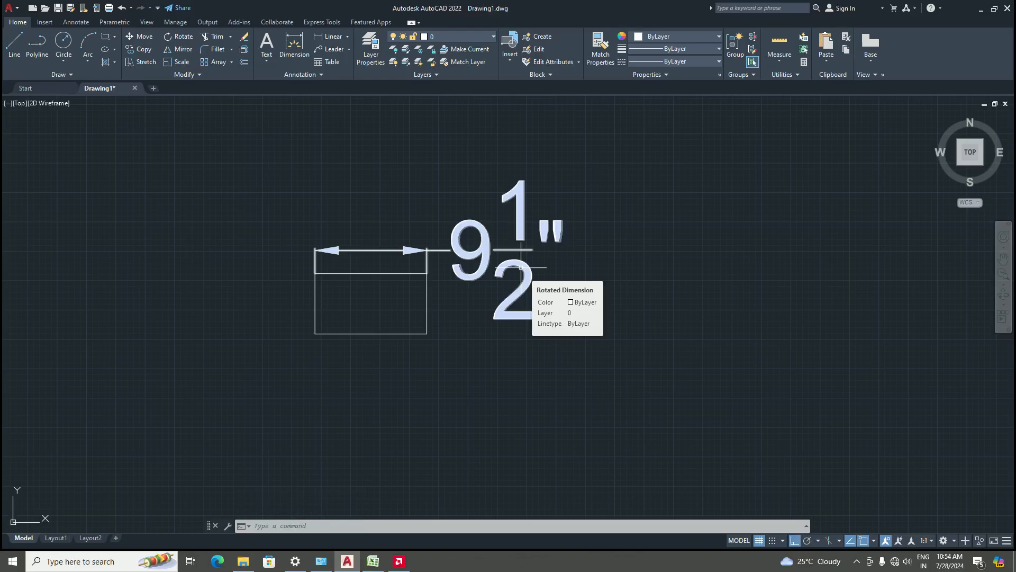
pyautogui.scroll(2, 486, 257)
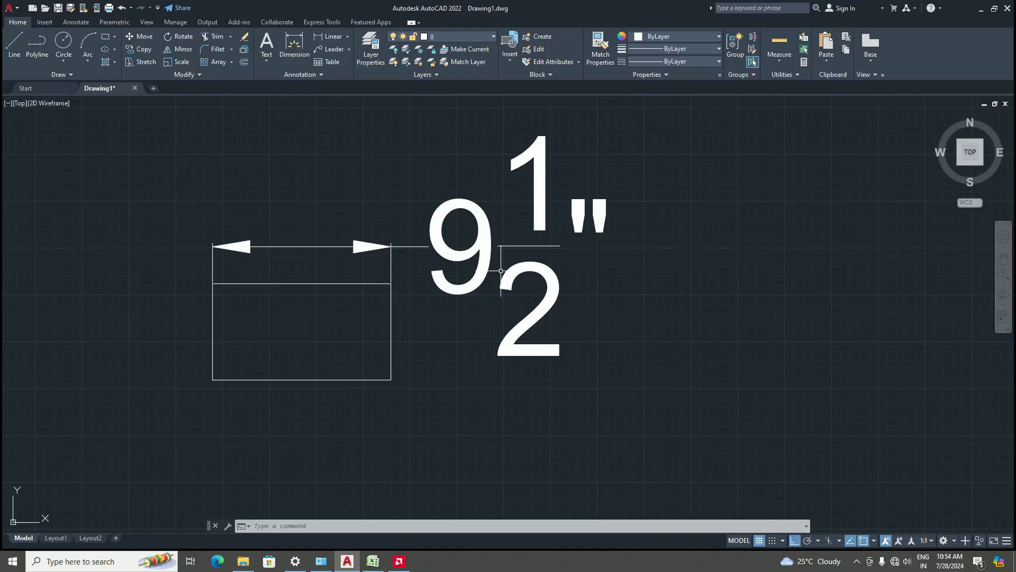
pyautogui.scroll(-4, 500, 270)
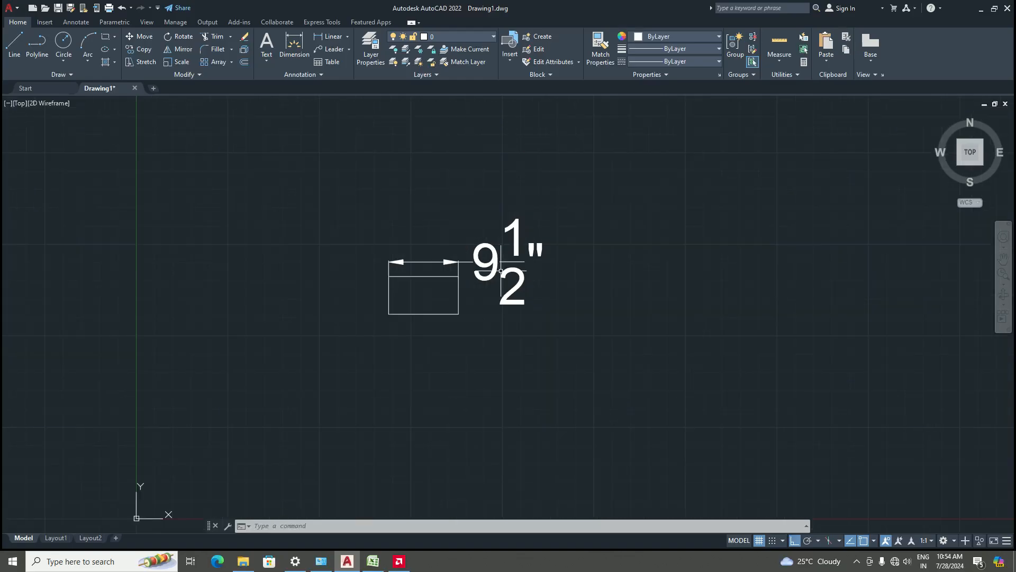
pyautogui.scroll(2, 487, 256)
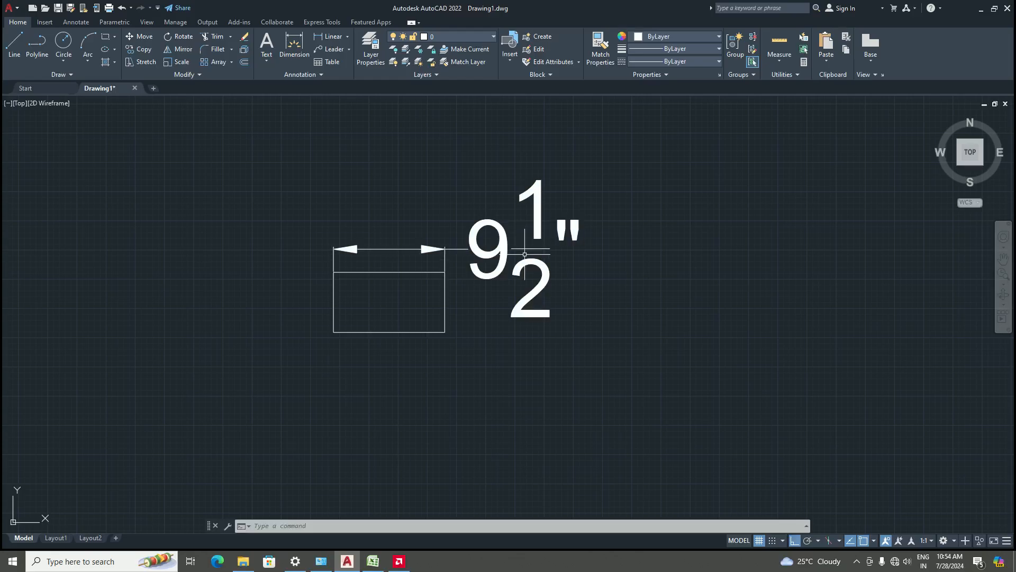
pyautogui.scroll(4, 495, 222)
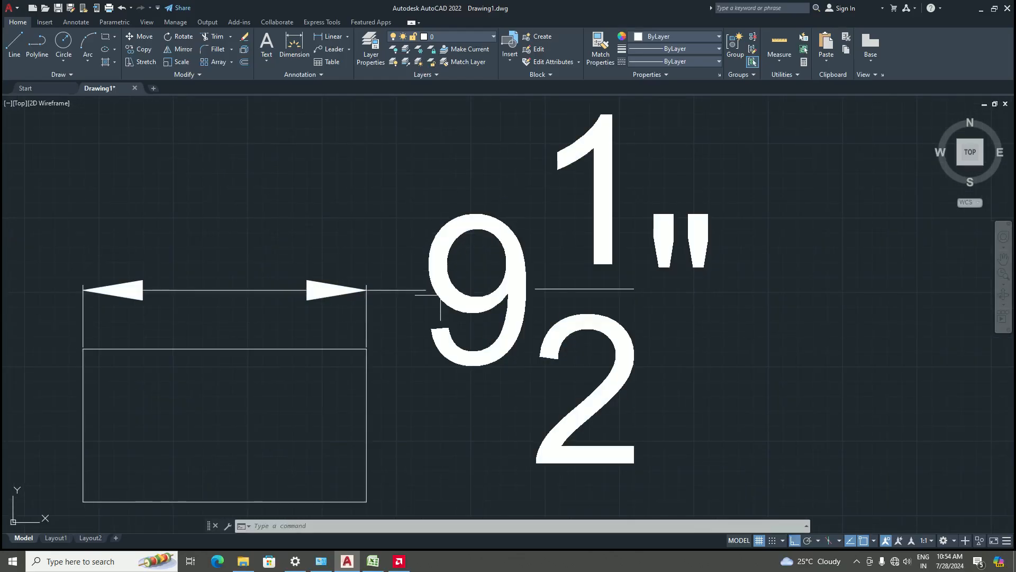
pyautogui.scroll(-4, 525, 256)
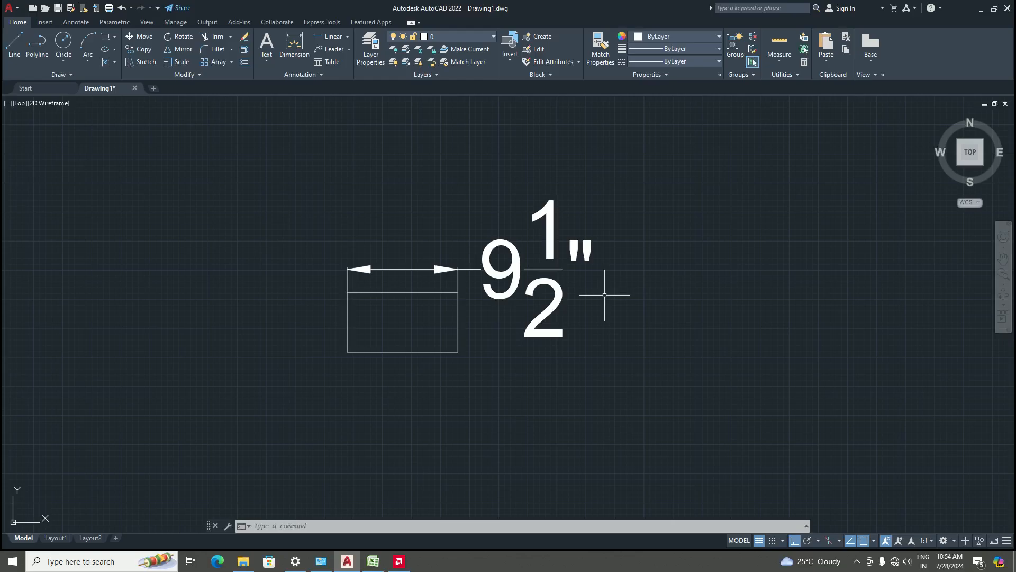
# Select the rectangle together with its dimension and delete them
pyautogui.scroll(2, 395, 303)
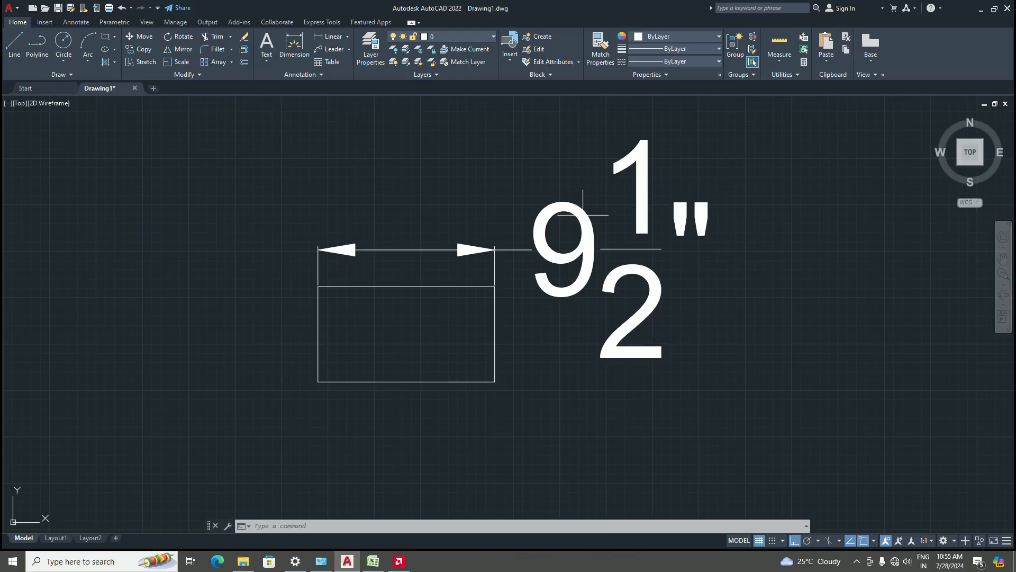
pyautogui.scroll(-4, 583, 215)
pyautogui.click(676, 329)
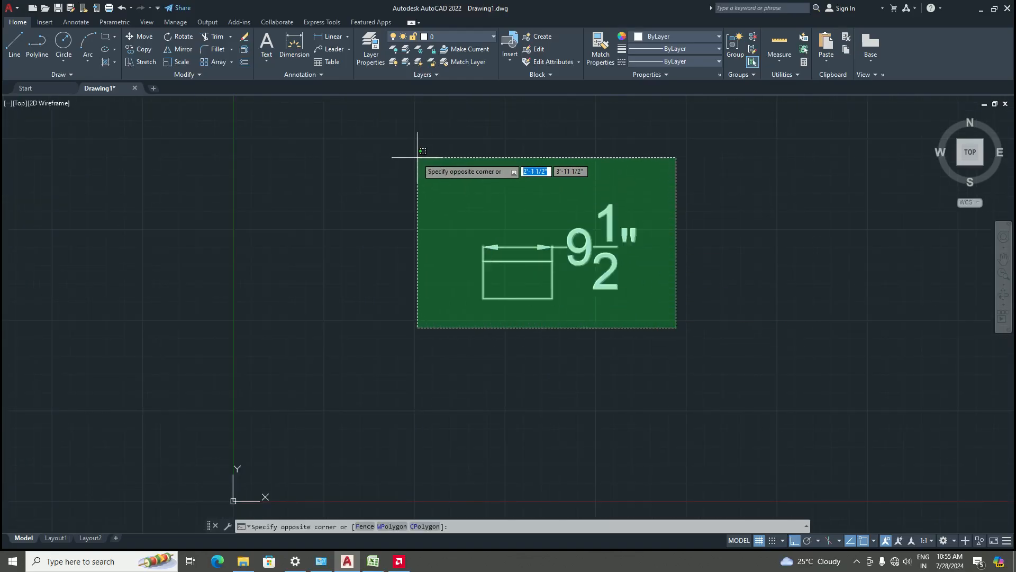
pyautogui.click(417, 154)
pyautogui.press('Delete')
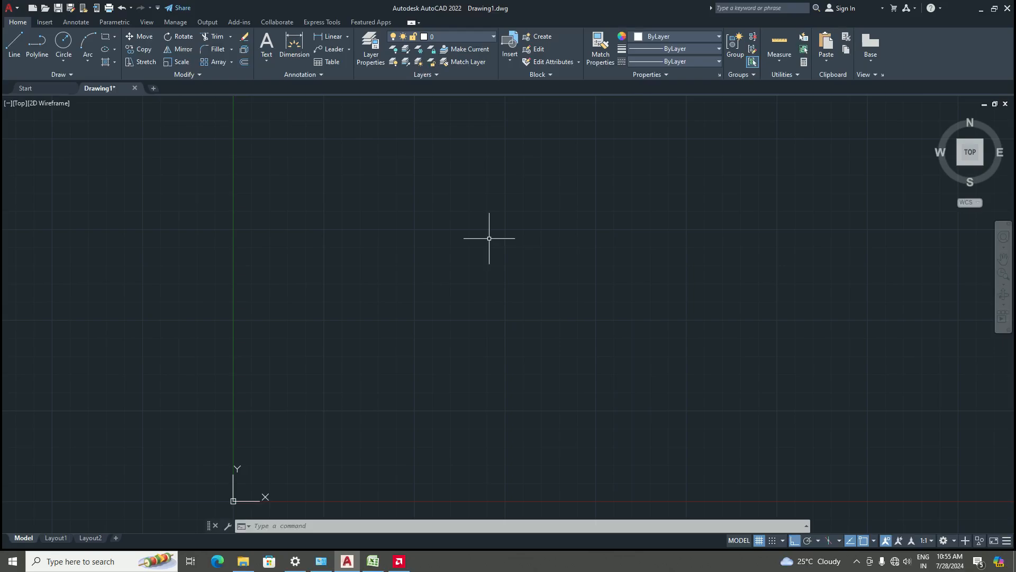
# Draw a rectangle with its Dimensions option, 10' long and 15' wide
pyautogui.write('rec')
pyautogui.press('Return')
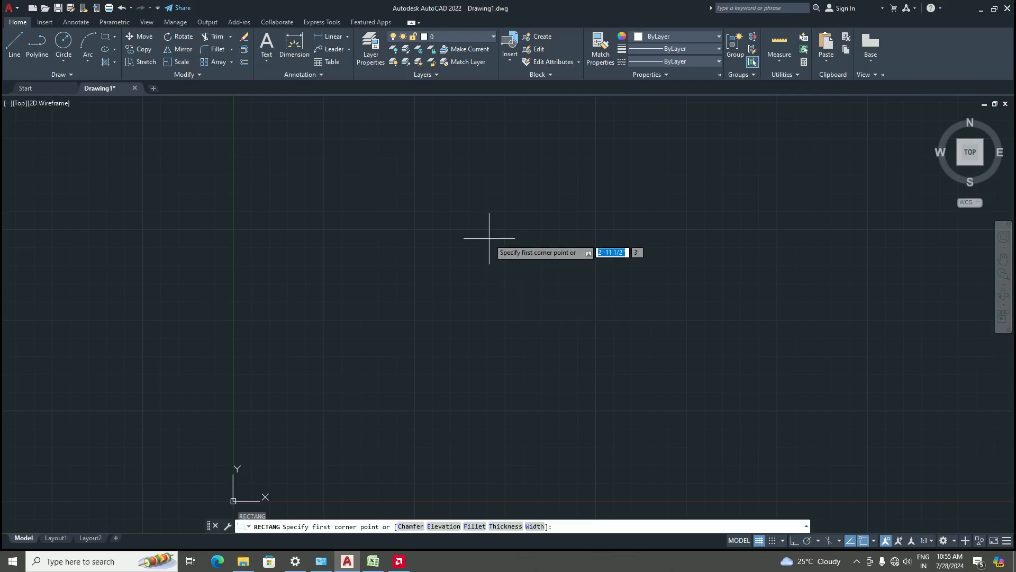
pyautogui.click(447, 362)
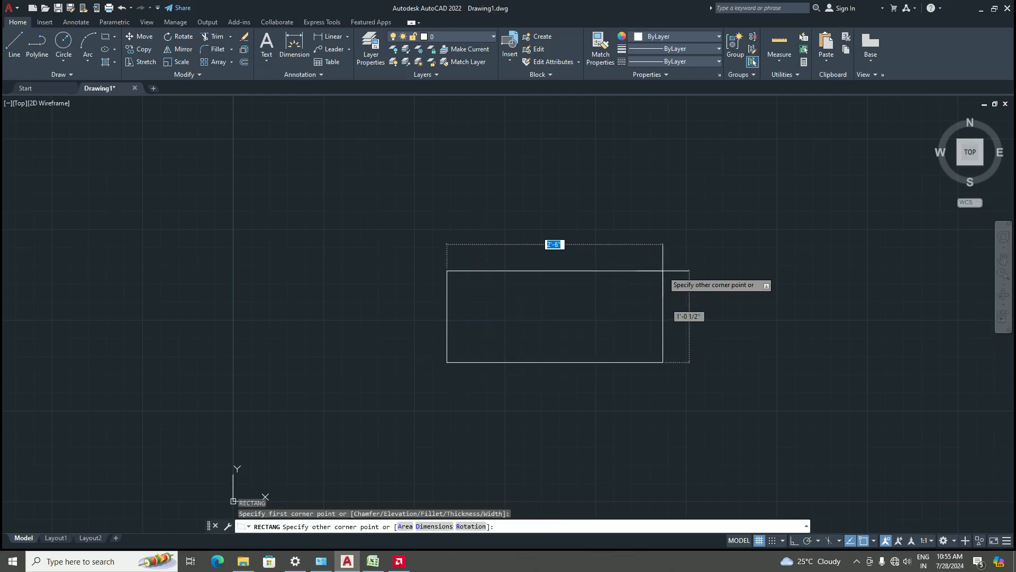
pyautogui.write('d')
pyautogui.press('Return')
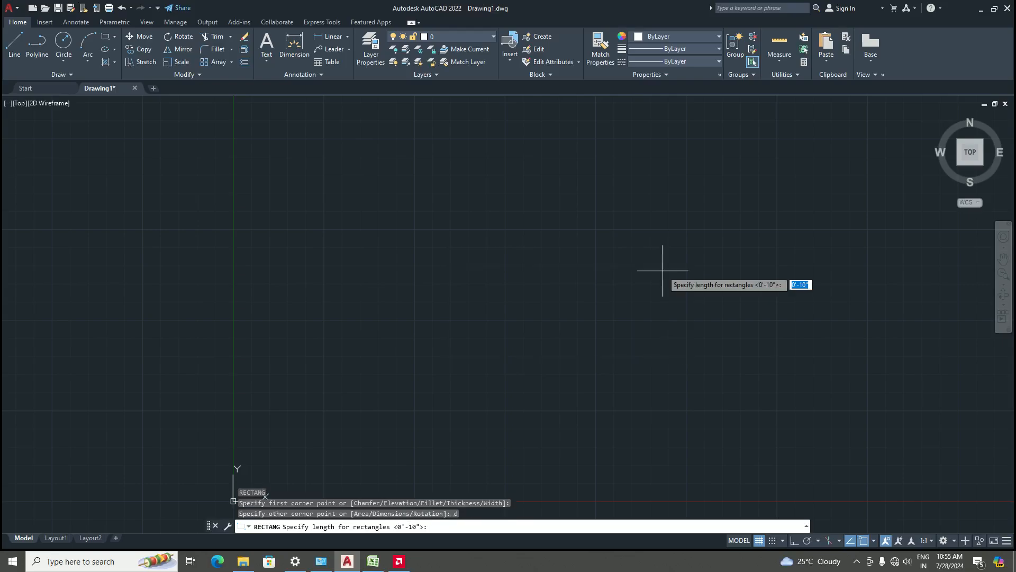
pyautogui.write("10'")
pyautogui.press('Return')
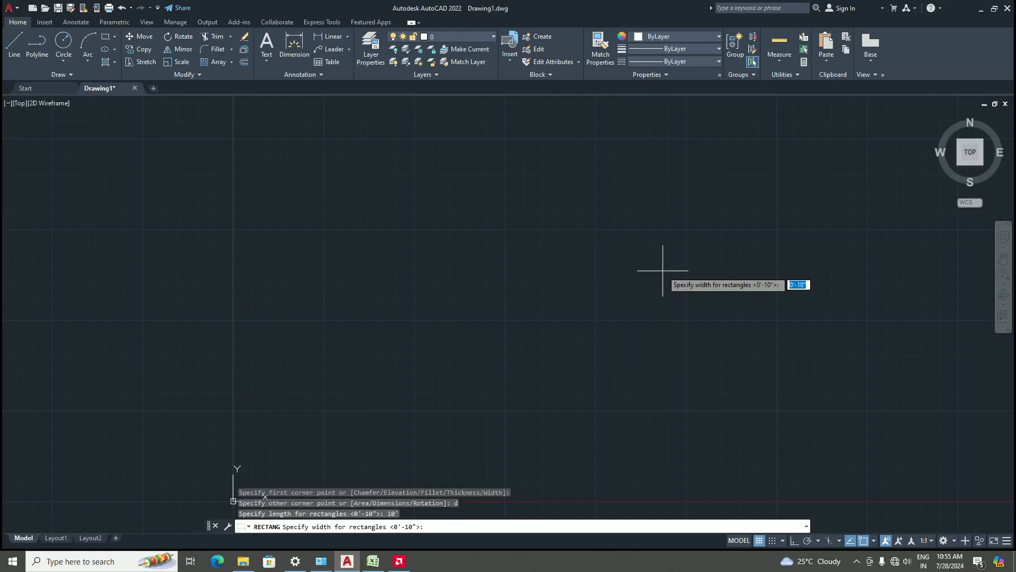
pyautogui.write("15'")
pyautogui.press('Return')
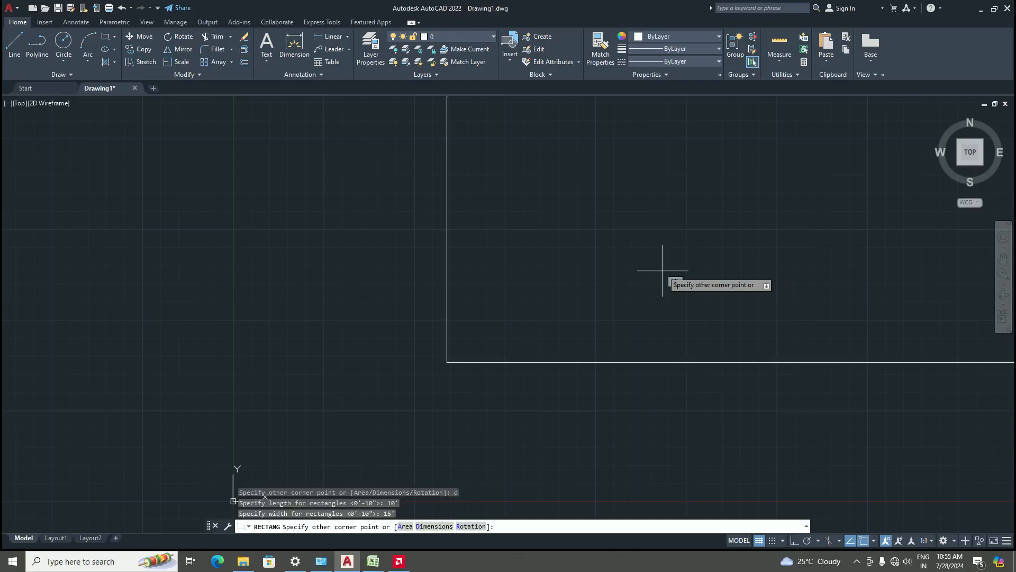
pyautogui.scroll(-5, 663, 267)
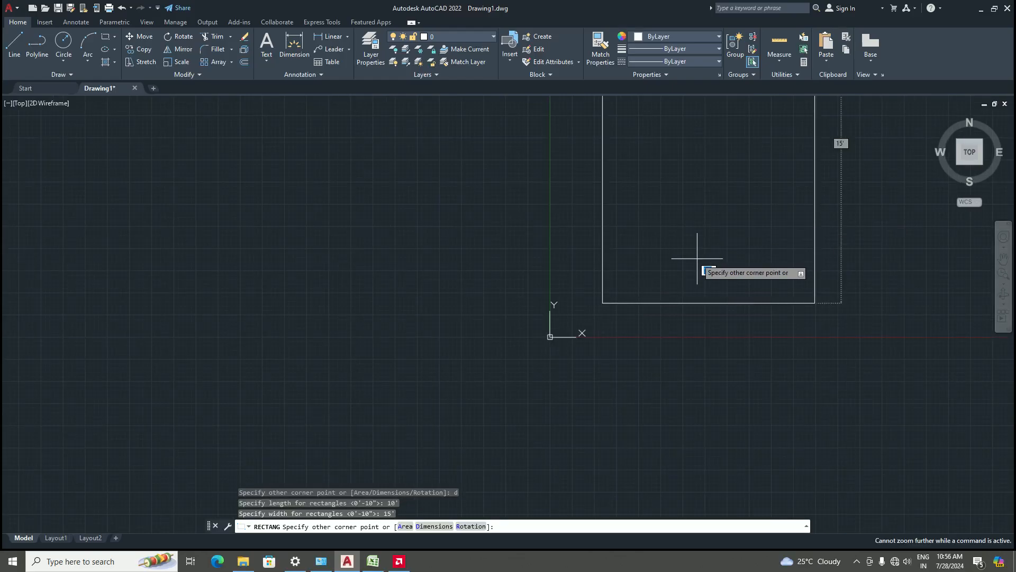
pyautogui.click(824, 202)
pyautogui.scroll(-6, 650, 287)
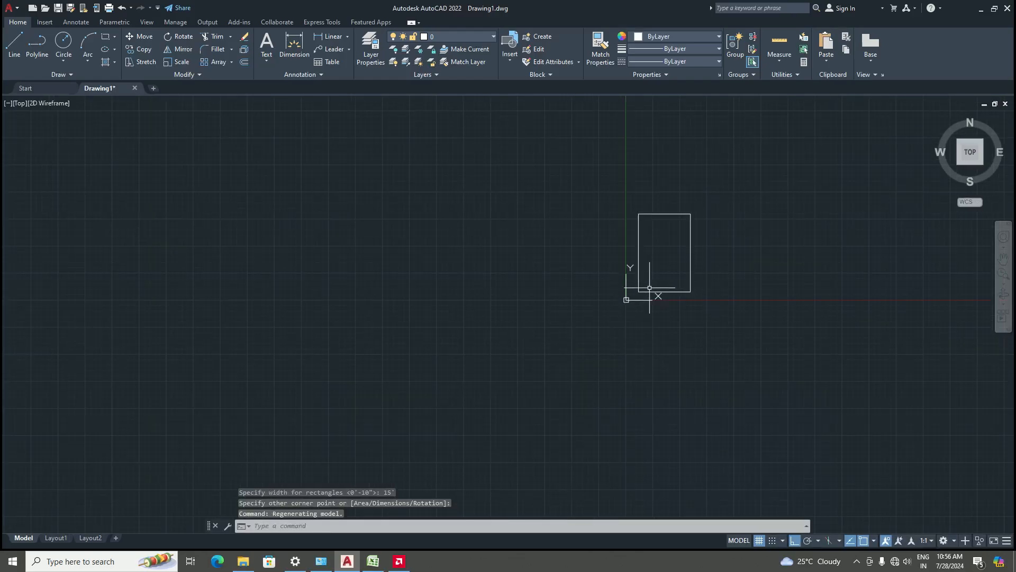
# Dimension the new rectangle's top edge with a linear dimension placed just above it
pyautogui.scroll(6, 722, 240)
pyautogui.scroll(-2, 618, 332)
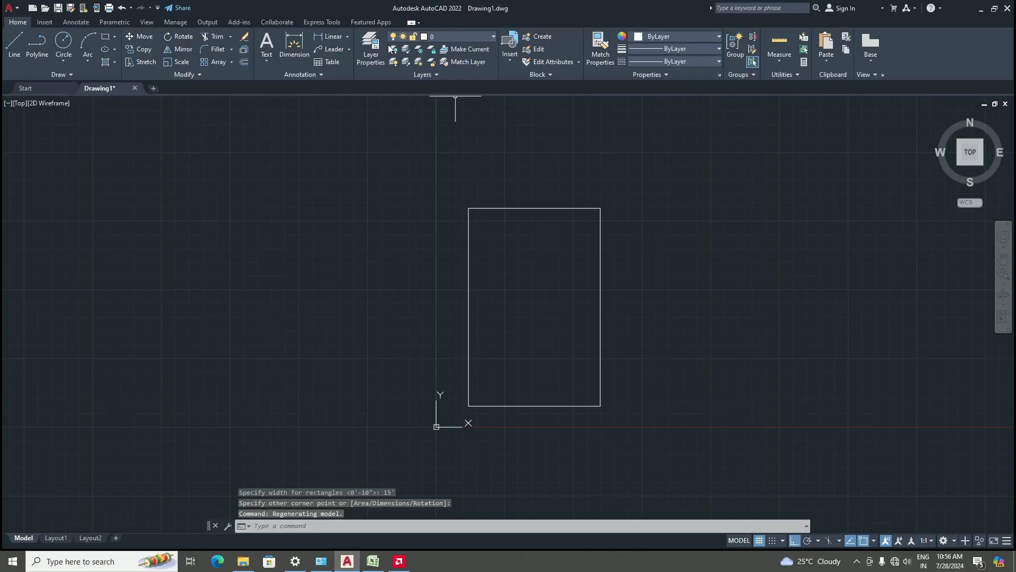
pyautogui.click(319, 36)
pyautogui.scroll(4, 553, 174)
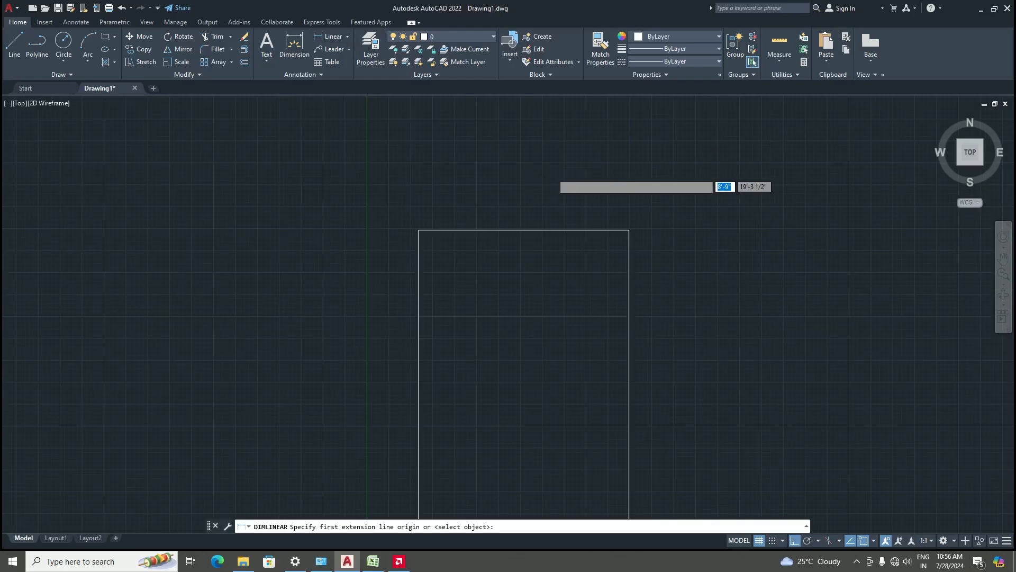
pyautogui.click(339, 263)
pyautogui.click(674, 263)
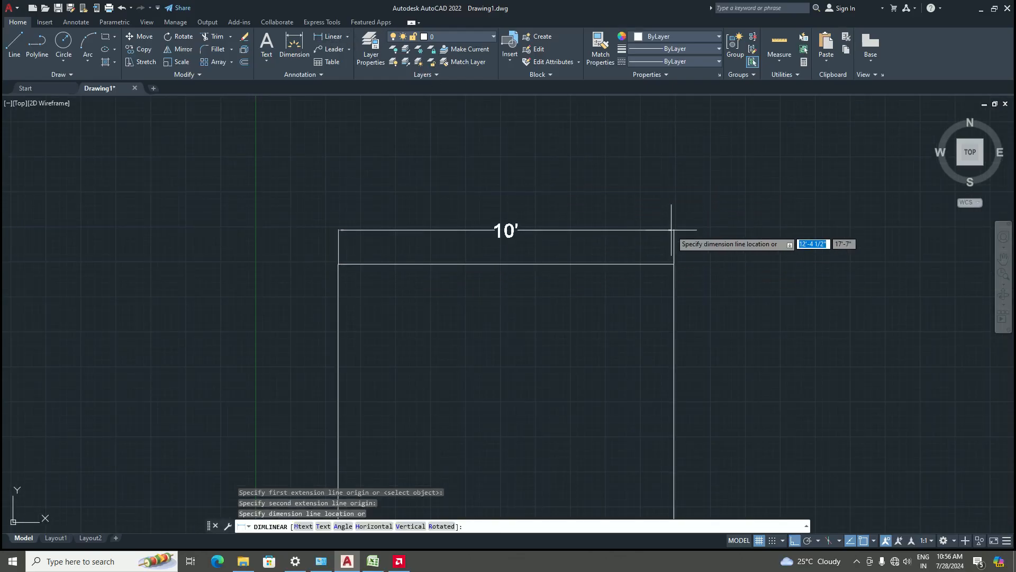
pyautogui.click(666, 245)
# Zoom in and out to examine the new dimension's text and arrow sizes
pyautogui.scroll(-3, 484, 182)
pyautogui.scroll(2, 491, 190)
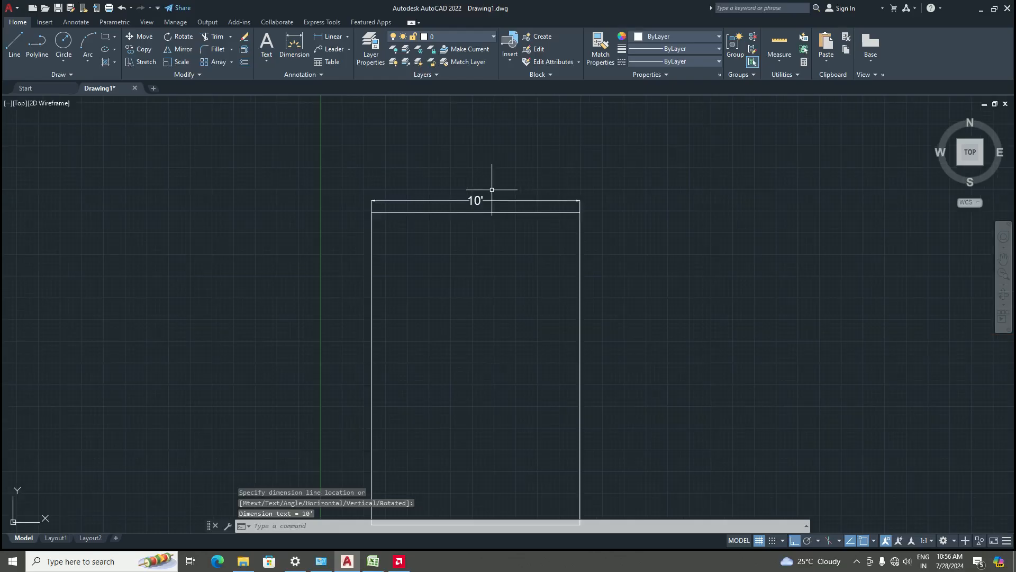
pyautogui.scroll(2, 483, 206)
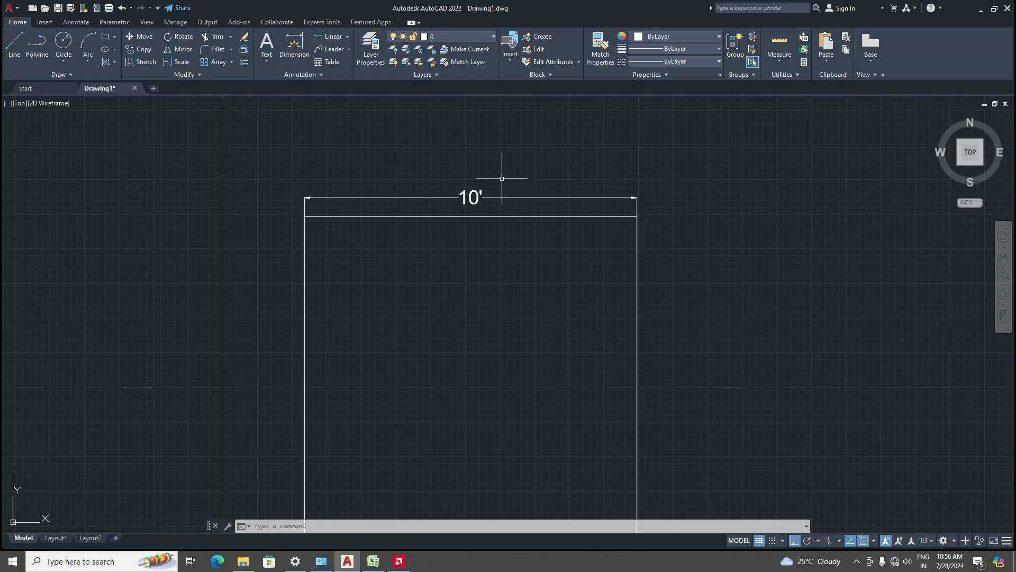
pyautogui.scroll(2, 485, 200)
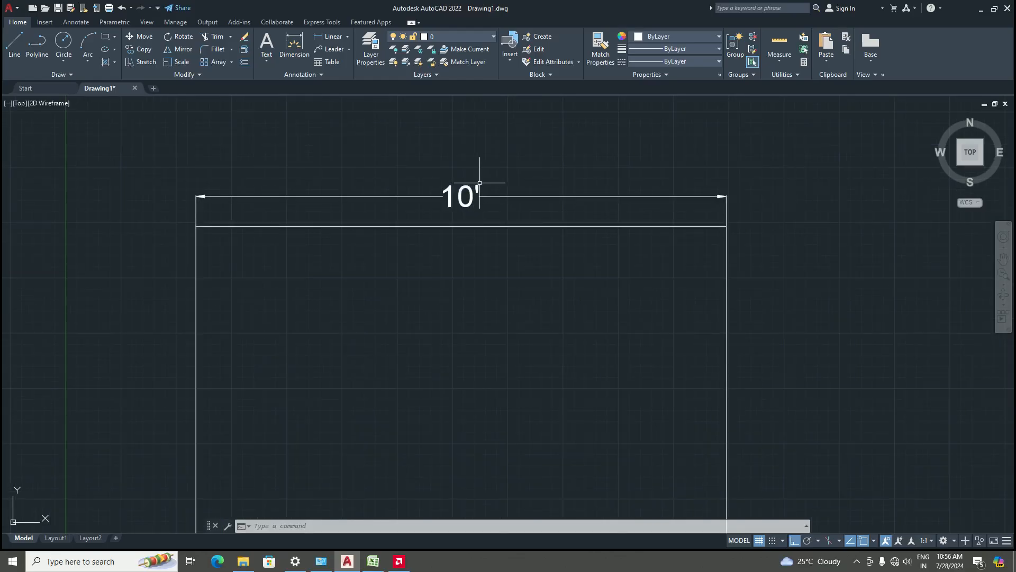
pyautogui.scroll(2, 453, 184)
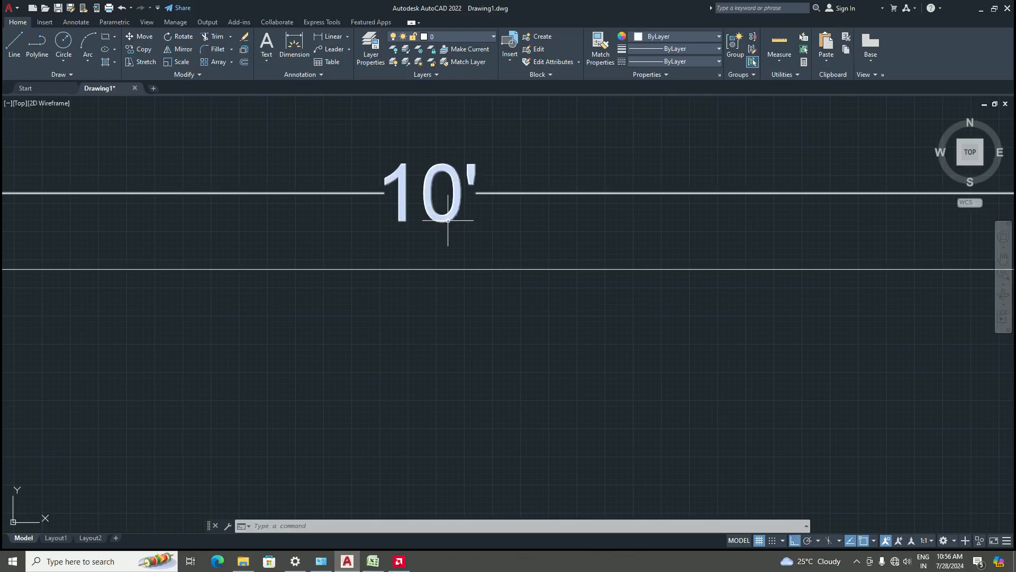
pyautogui.scroll(-3, 447, 220)
pyautogui.scroll(5, 296, 244)
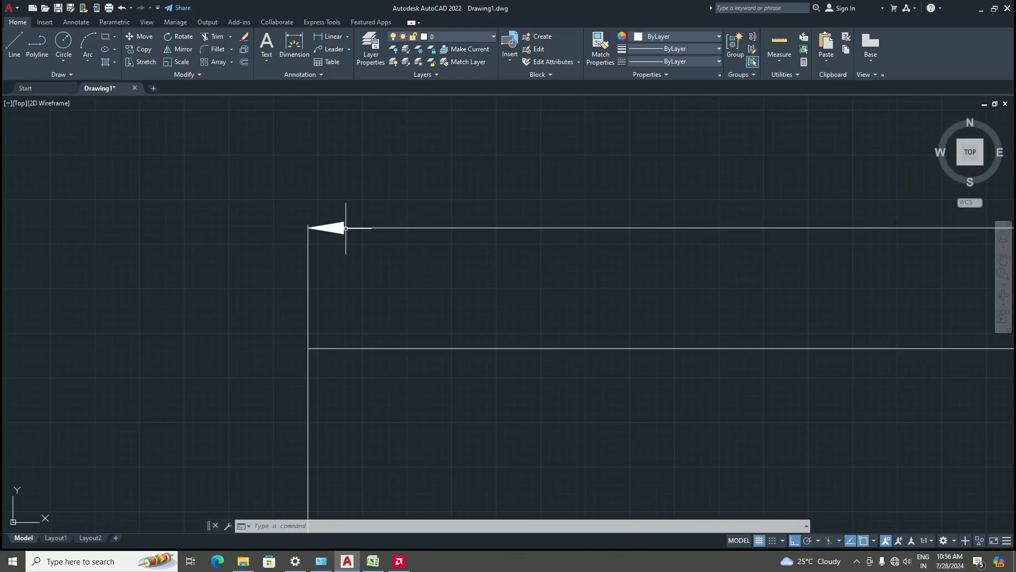
pyautogui.scroll(-6, 345, 228)
pyautogui.scroll(2, 467, 275)
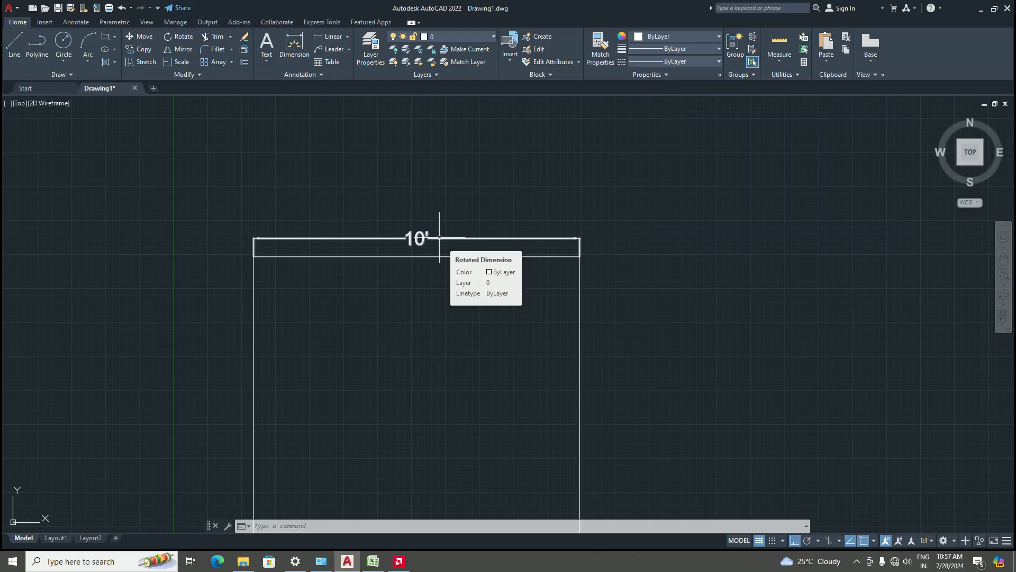
pyautogui.scroll(-5, 460, 222)
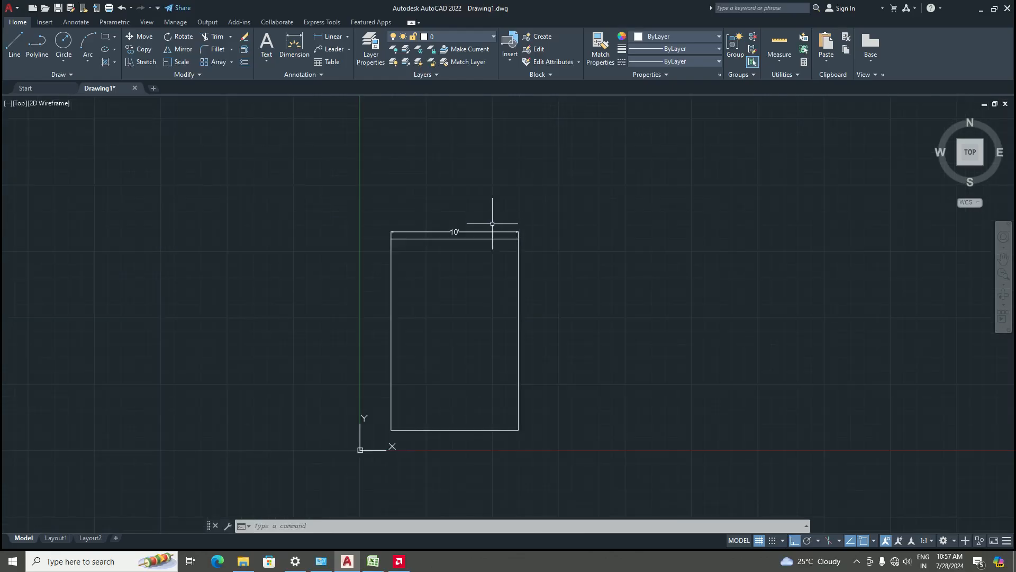
pyautogui.scroll(3, 502, 208)
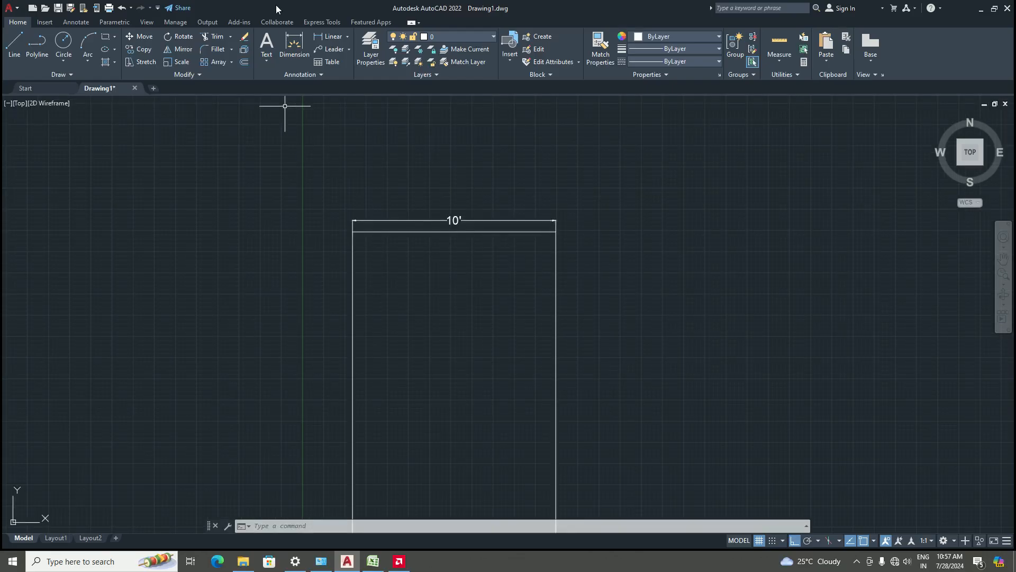
pyautogui.scroll(5, 441, 223)
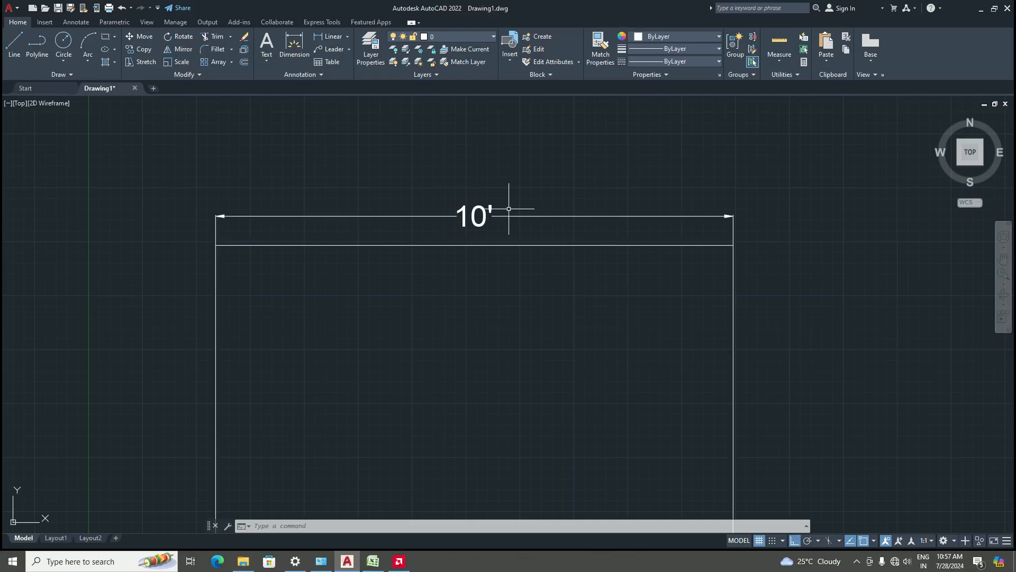
pyautogui.scroll(-5, 526, 218)
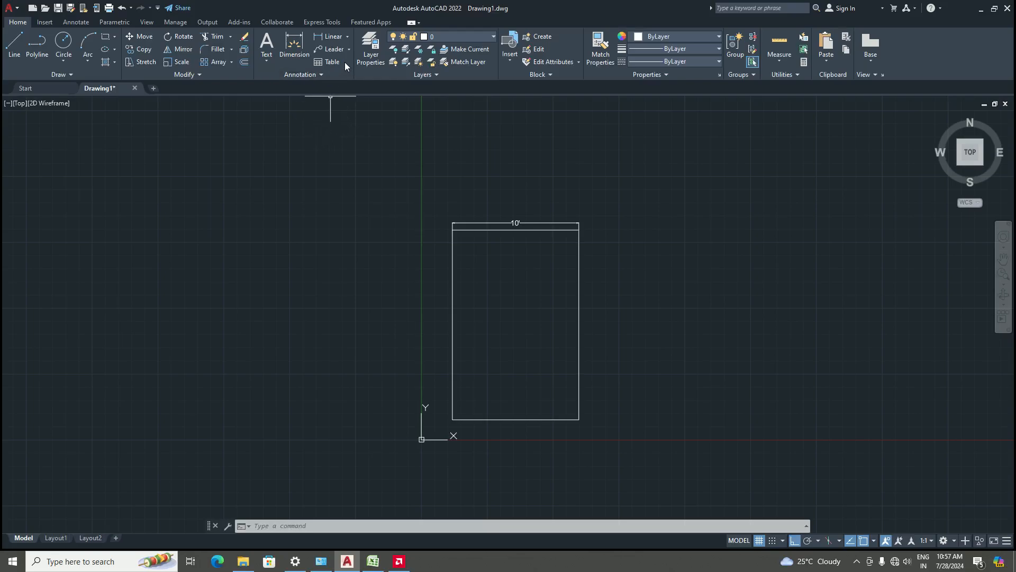
# Make Standard the current dimension style from the annotation style list
pyautogui.click(325, 73)
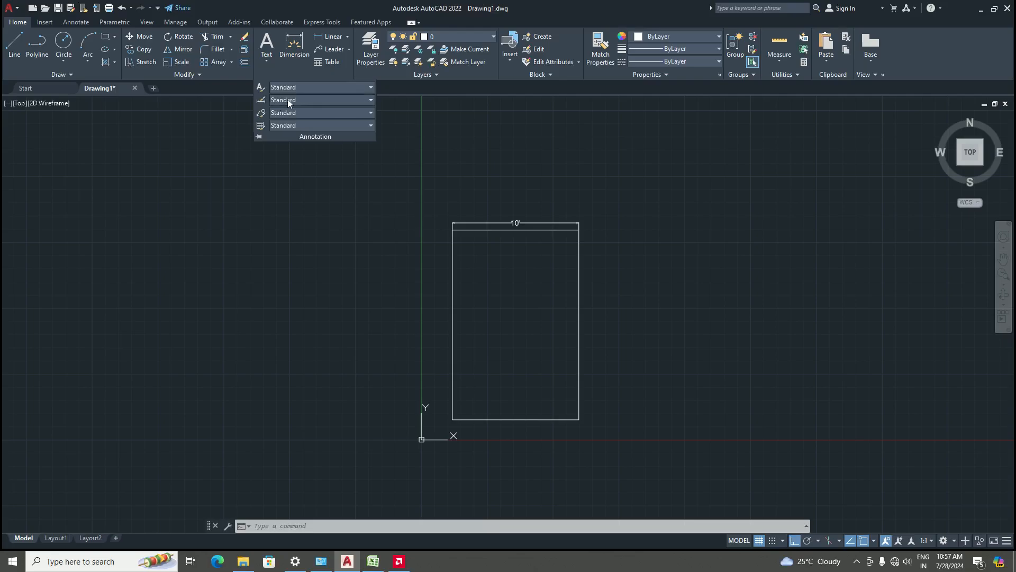
pyautogui.click(332, 100)
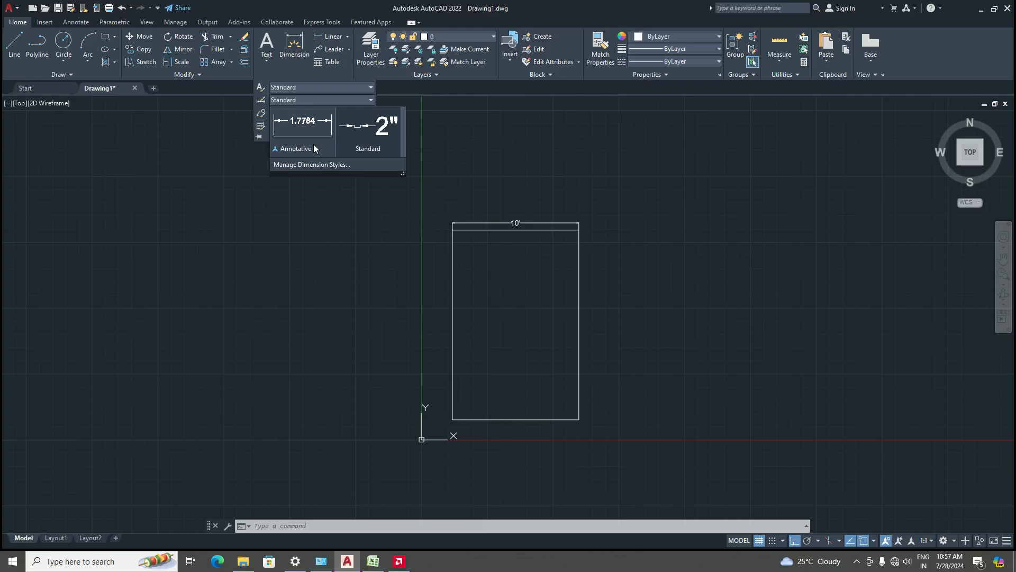
pyautogui.click(363, 99)
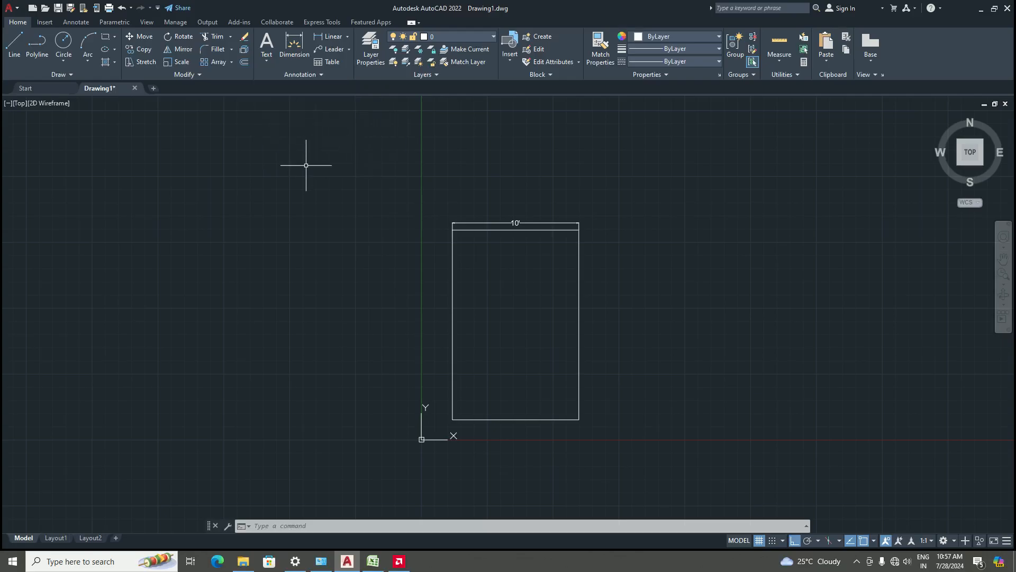
pyautogui.scroll(-3, 475, 243)
pyautogui.scroll(3, 522, 291)
pyautogui.scroll(-3, 462, 294)
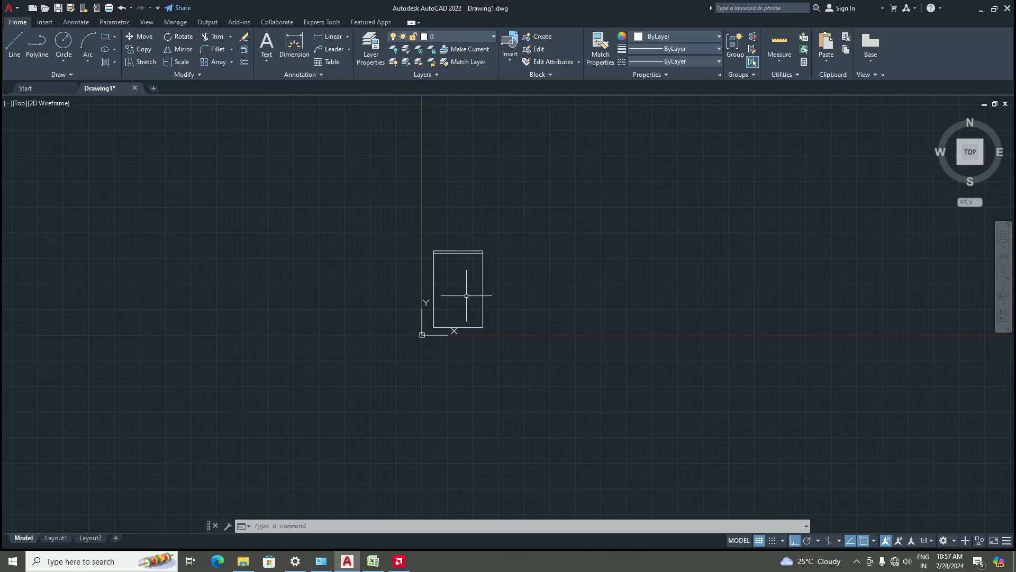
pyautogui.scroll(3, 502, 349)
# Window-select the rectangle and its dimension and delete them
pyautogui.click(502, 350)
pyautogui.click(310, 97)
pyautogui.scroll(-3, 402, 264)
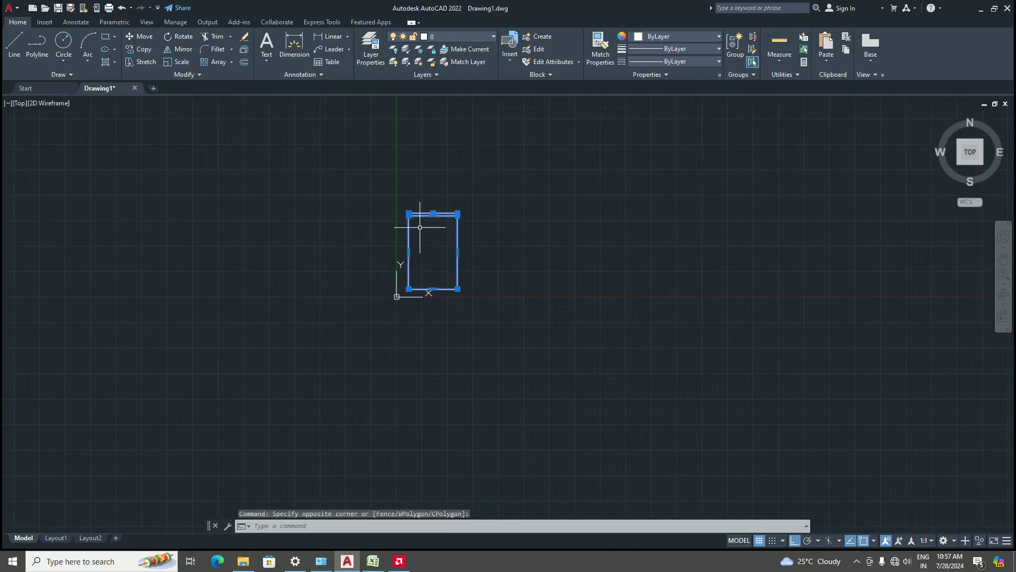
pyautogui.scroll(3, 420, 226)
pyautogui.press('Delete')
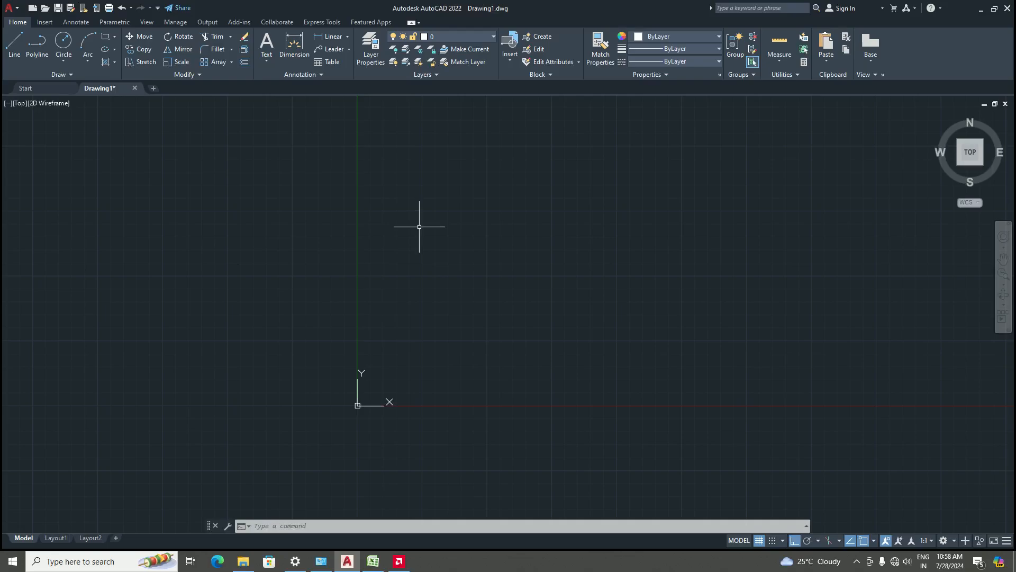
# Save the drawing as a drawing template named with the author's first name followed by 'template'
pyautogui.click(8, 8)
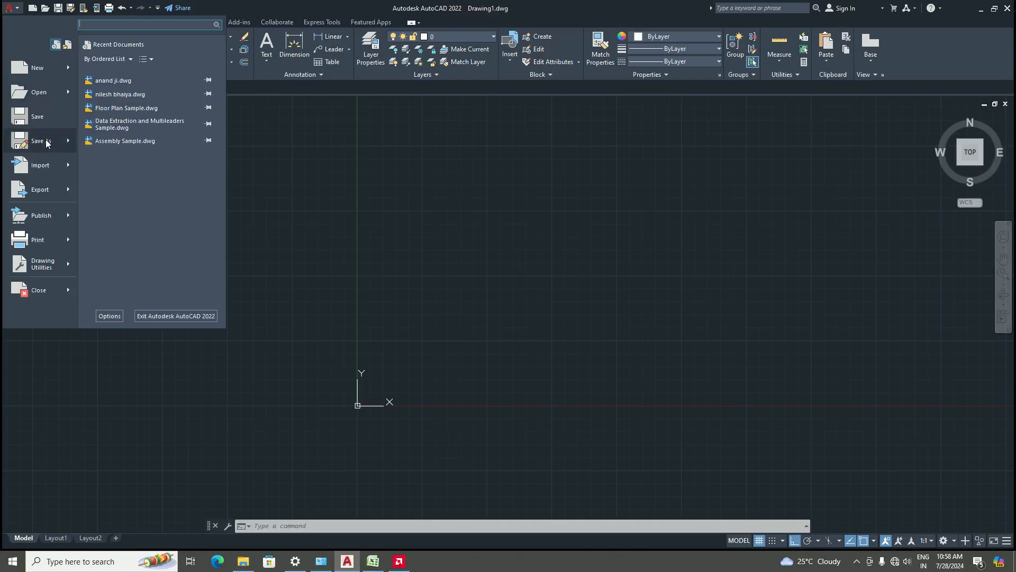
pyautogui.moveTo(46, 143)
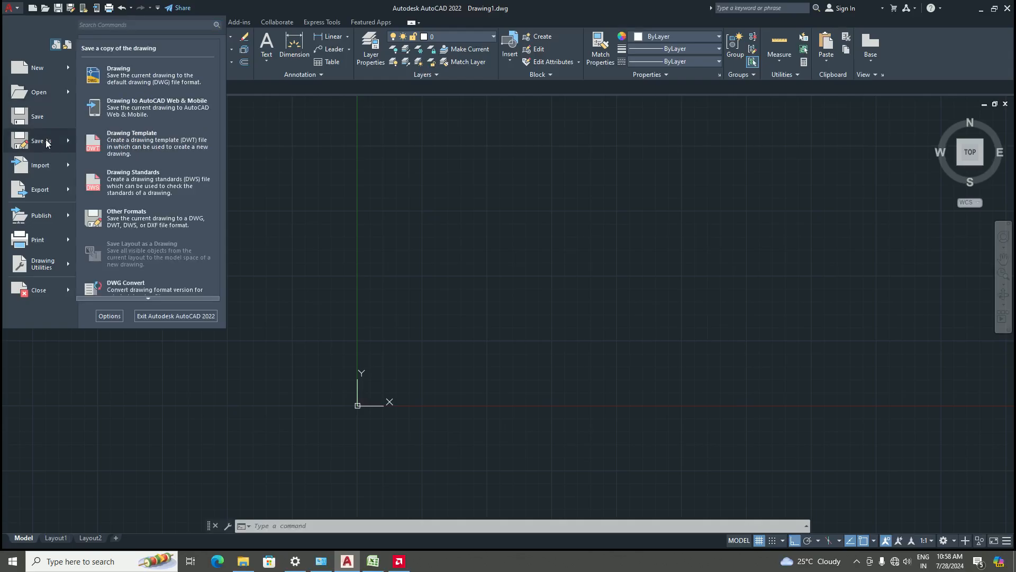
pyautogui.click(127, 143)
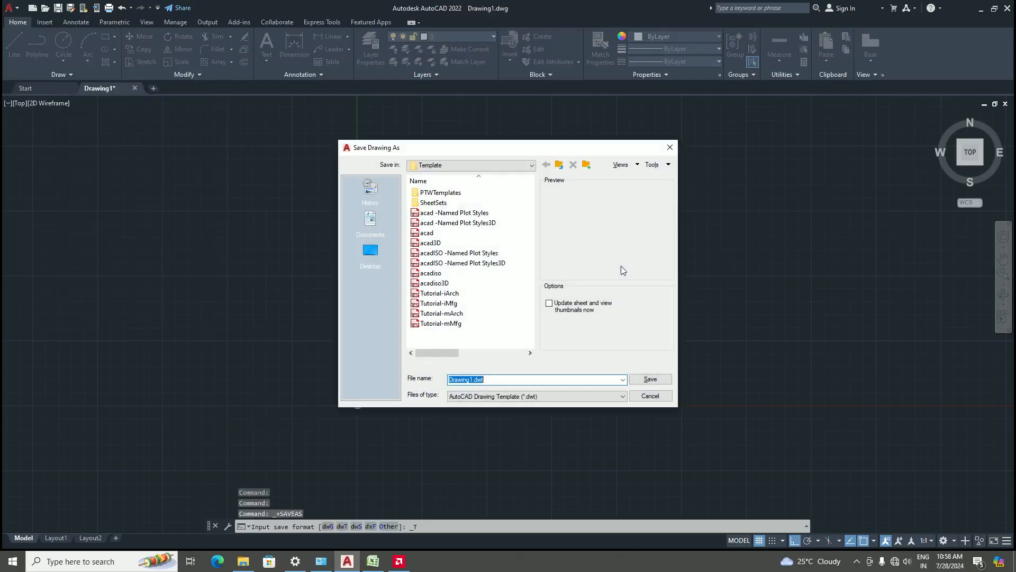
pyautogui.click(491, 380)
pyautogui.hotkey('ctrl', 'a')
pyautogui.press('BackSpace')
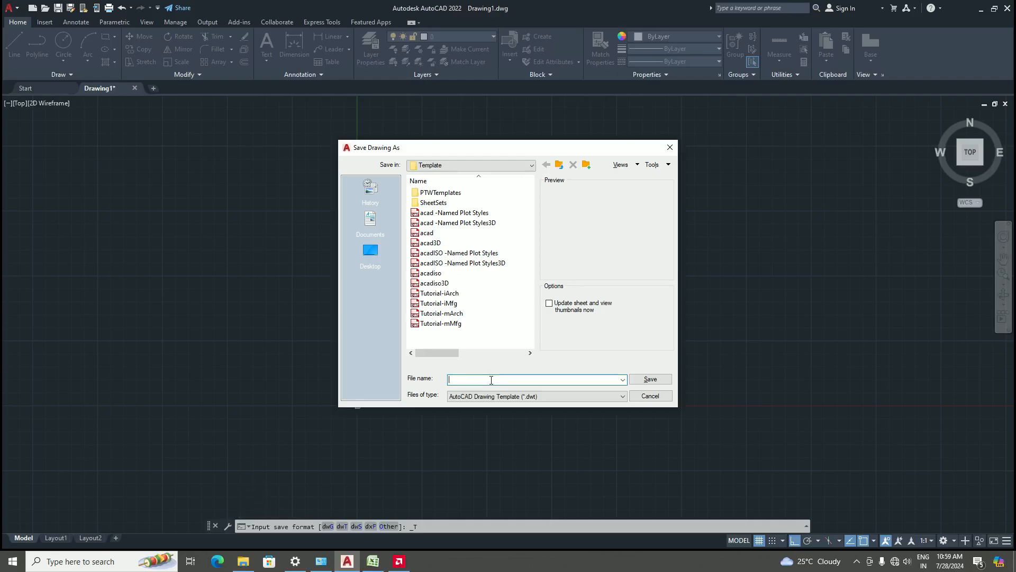
pyautogui.write('ankit template')
pyautogui.click(650, 379)
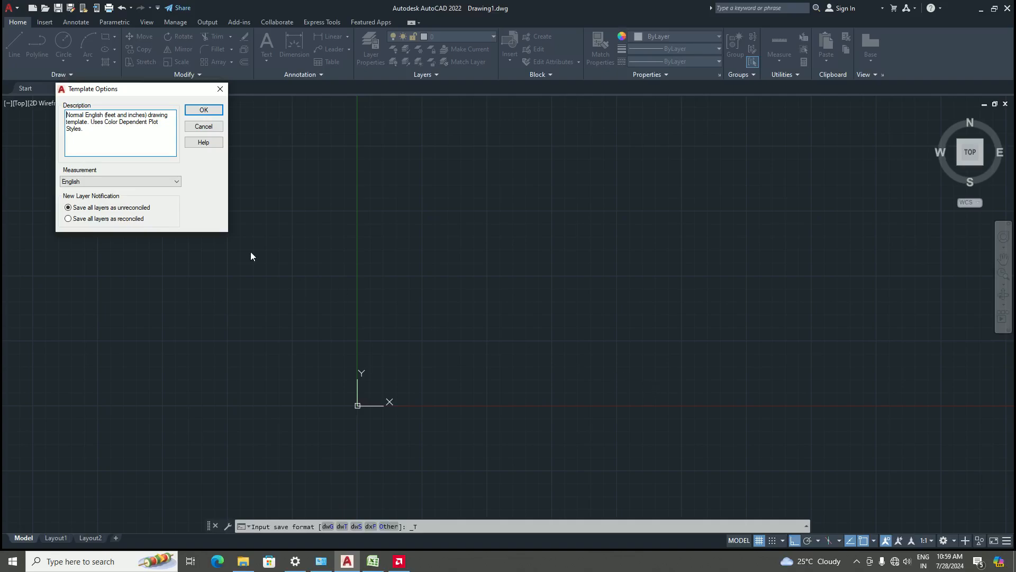
# Replace the template description with 'units are in architectural with presicion of 1/2 inches. in standard dimension'
pyautogui.click(98, 132)
pyautogui.press('BackSpace')
pyautogui.press('BackSpace')
pyautogui.press('BackSpace')
pyautogui.press('BackSpace')
pyautogui.press('BackSpace')
pyautogui.press('BackSpace')
pyautogui.press('BackSpace')
pyautogui.press('BackSpace')
pyautogui.press('BackSpace')
pyautogui.press('BackSpace')
pyautogui.press('BackSpace')
pyautogui.press('BackSpace')
pyautogui.press('BackSpace')
pyautogui.press('BackSpace')
pyautogui.press('BackSpace')
pyautogui.press('BackSpace')
pyautogui.press('BackSpace')
pyautogui.press('BackSpace')
pyautogui.press('BackSpace')
pyautogui.press('BackSpace')
pyautogui.press('BackSpace')
pyautogui.press('BackSpace')
pyautogui.press('BackSpace')
pyautogui.press('BackSpace')
pyautogui.press('BackSpace')
pyautogui.press('BackSpace')
pyautogui.press('BackSpace')
pyautogui.press('BackSpace')
pyautogui.press('BackSpace')
pyautogui.press('BackSpace')
pyautogui.press('BackSpace')
pyautogui.press('BackSpace')
pyautogui.press('BackSpace')
pyautogui.press('BackSpace')
pyautogui.press('BackSpace')
pyautogui.press('BackSpace')
pyautogui.press('BackSpace')
pyautogui.press('BackSpace')
pyautogui.press('BackSpace')
pyautogui.press('BackSpace')
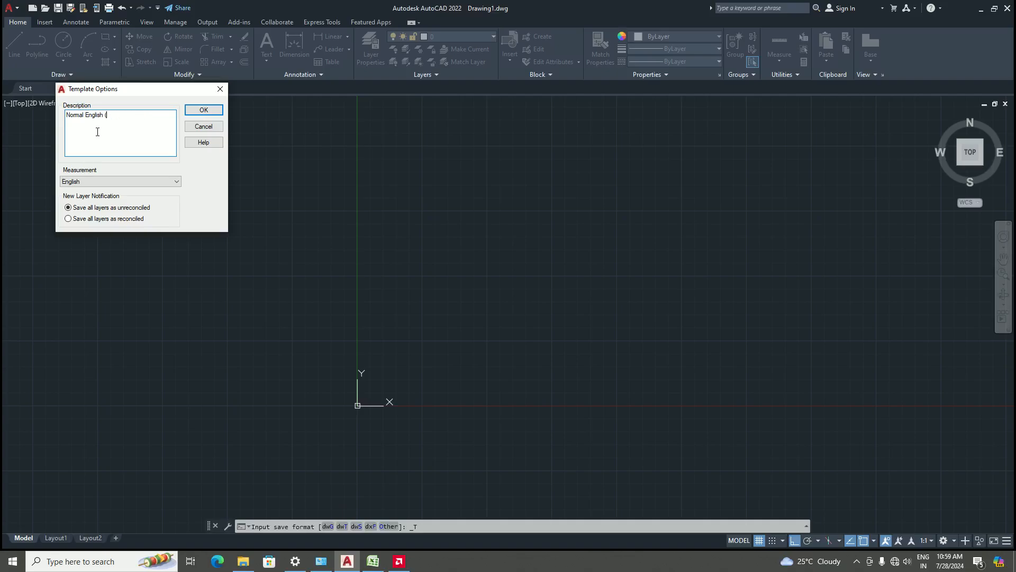
pyautogui.press('BackSpace')
pyautogui.press('BackSpace')
pyautogui.press('BackSpace')
pyautogui.press('BackSpace')
pyautogui.press('BackSpace')
pyautogui.press('BackSpace')
pyautogui.press('BackSpace')
pyautogui.press('BackSpace')
pyautogui.press('BackSpace')
pyautogui.press('BackSpace')
pyautogui.press('BackSpace')
pyautogui.press('BackSpace')
pyautogui.press('BackSpace')
pyautogui.press('BackSpace')
pyautogui.press('BackSpace')
pyautogui.press('BackSpace')
pyautogui.write('units ')
pyautogui.write('are in archi')
pyautogui.write('tec')
pyautogui.write('tura')
pyautogui.write('l with pre')
pyautogui.write('sic')
pyautogui.write('ion')
pyautogui.write('0')
pyautogui.press('BackSpace')
pyautogui.write('1/2 inche')
pyautogui.write('s. in dim')
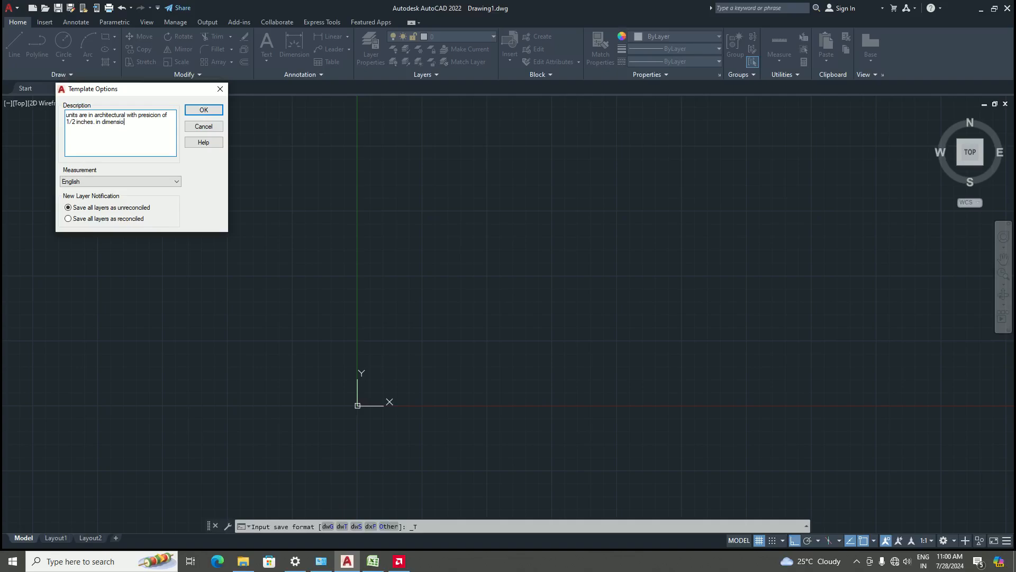
pyautogui.press('BackSpace')
pyautogui.press('BackSpace')
pyautogui.press('BackSpace')
pyautogui.press('BackSpace')
pyautogui.press('BackSpace')
pyautogui.press('BackSpace')
pyautogui.press('BackSpace')
pyautogui.write('standard dim')
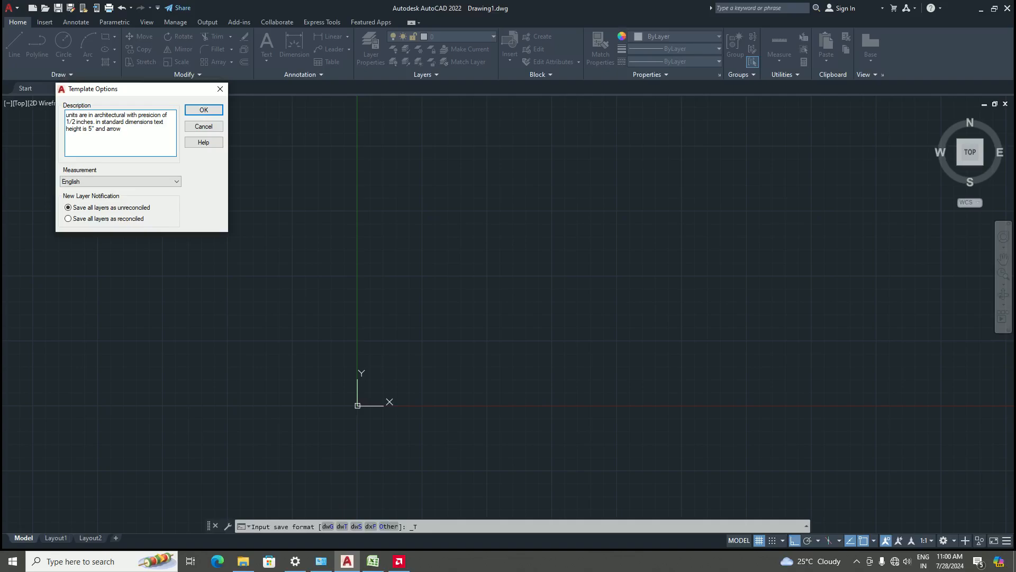
# Finish the template description with 'text height is 5" and arrow 2"' and confirm the template options
pyautogui.write('2".')
pyautogui.click(204, 110)
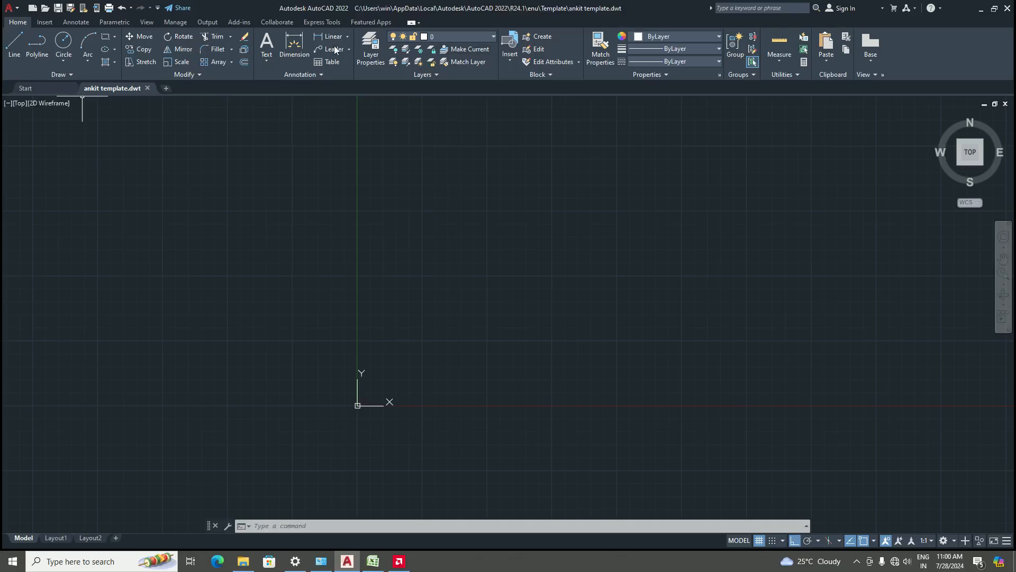
pyautogui.click(52, 89)
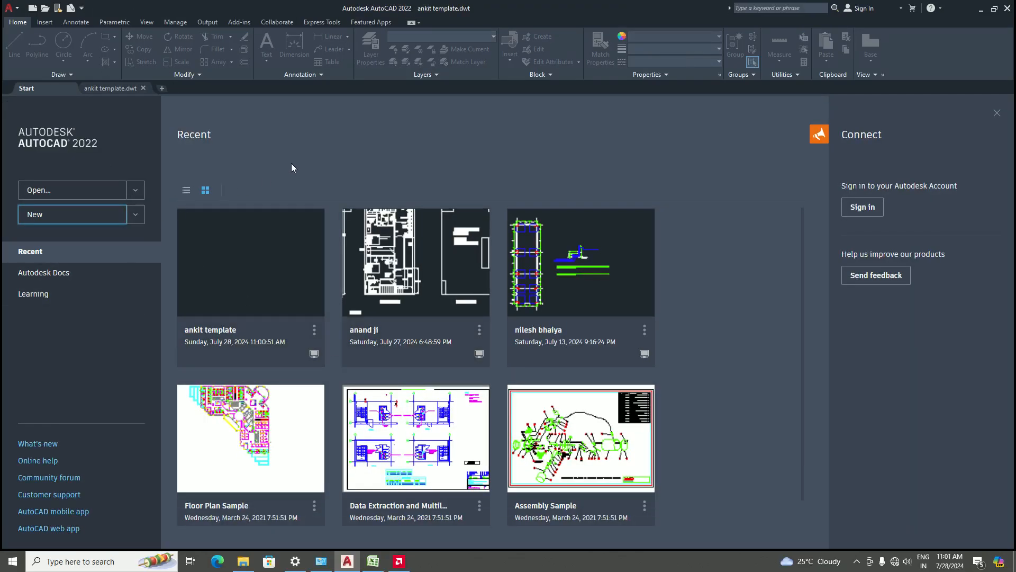
pyautogui.click(137, 217)
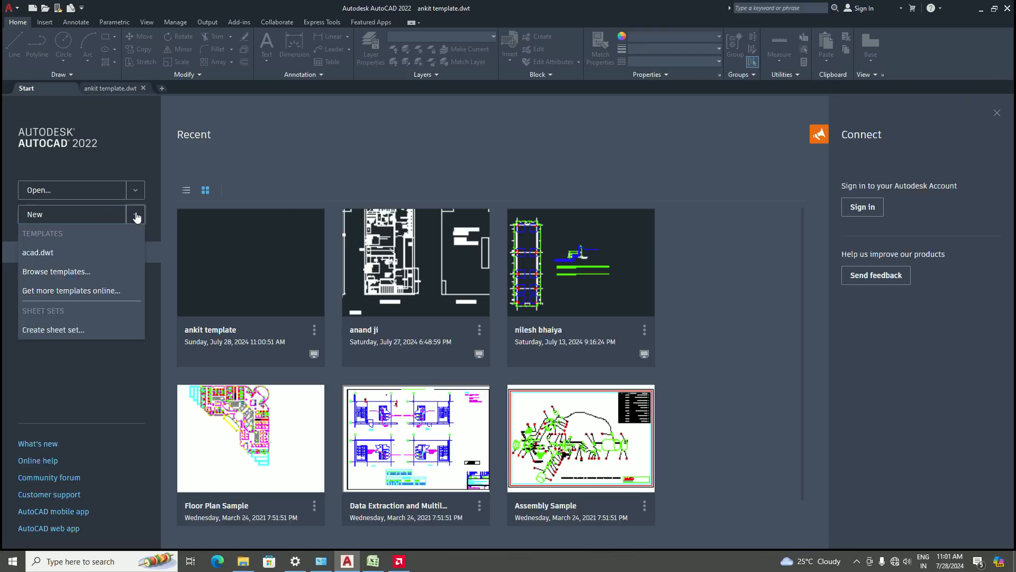
pyautogui.click(60, 274)
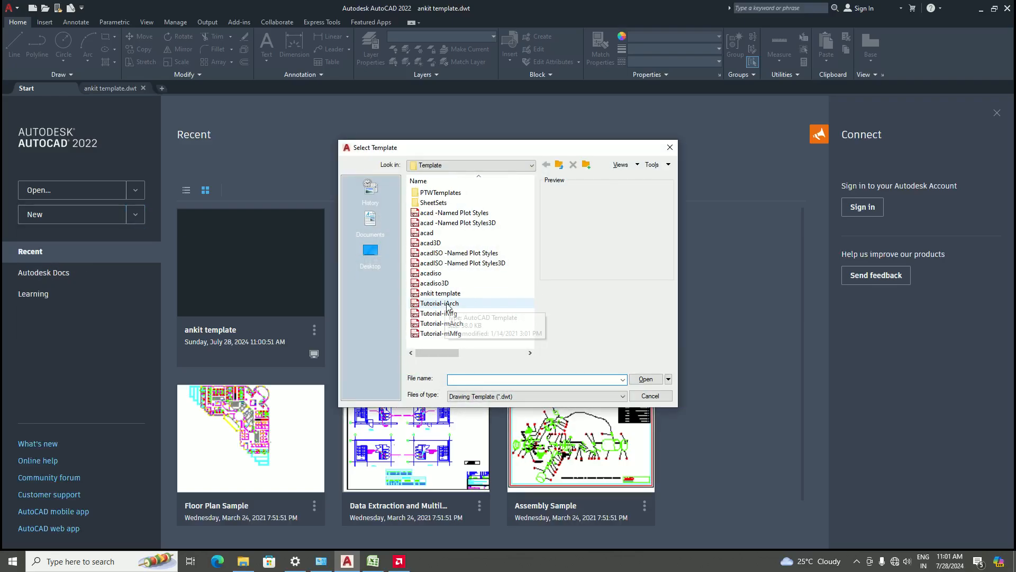
pyautogui.moveTo(433, 354); pyautogui.dragTo(421, 356)
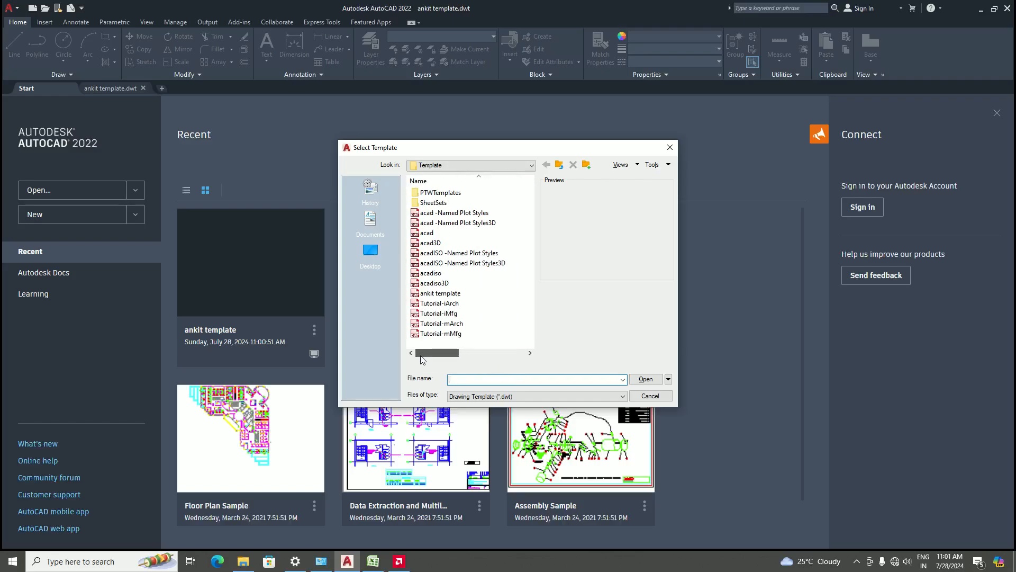
pyautogui.click(670, 147)
pyautogui.click(102, 88)
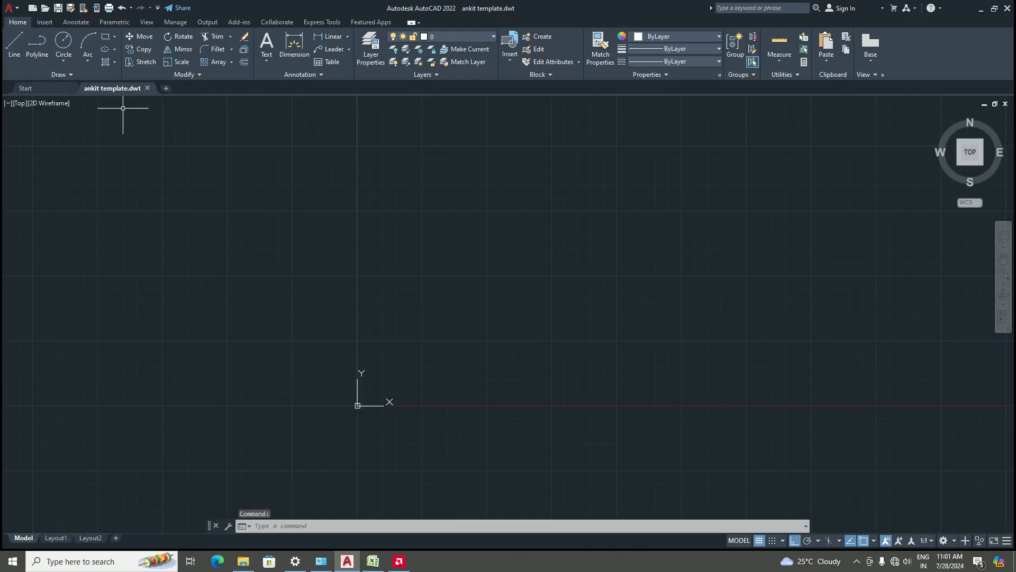
pyautogui.click(16, 8)
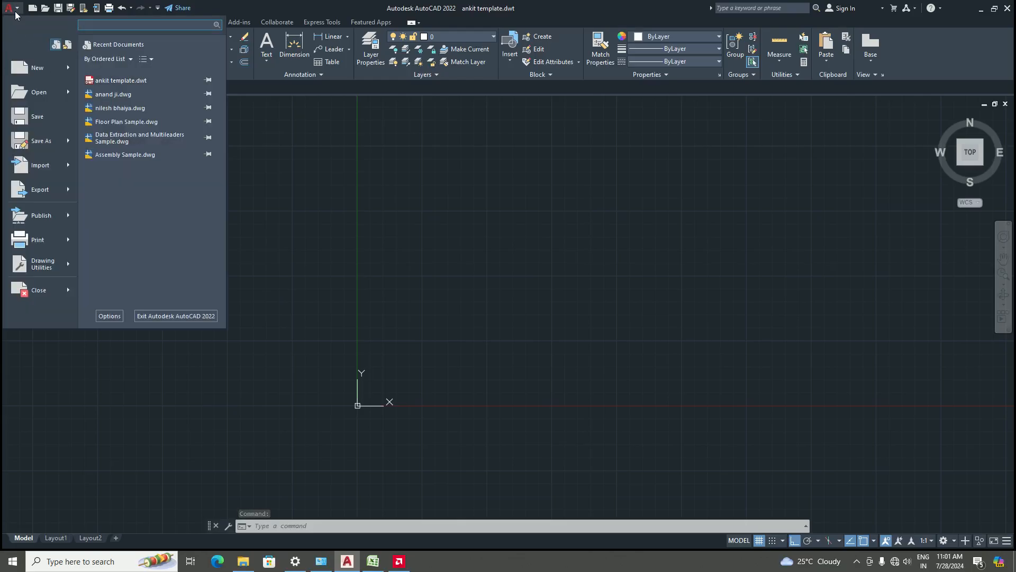
pyautogui.click(35, 141)
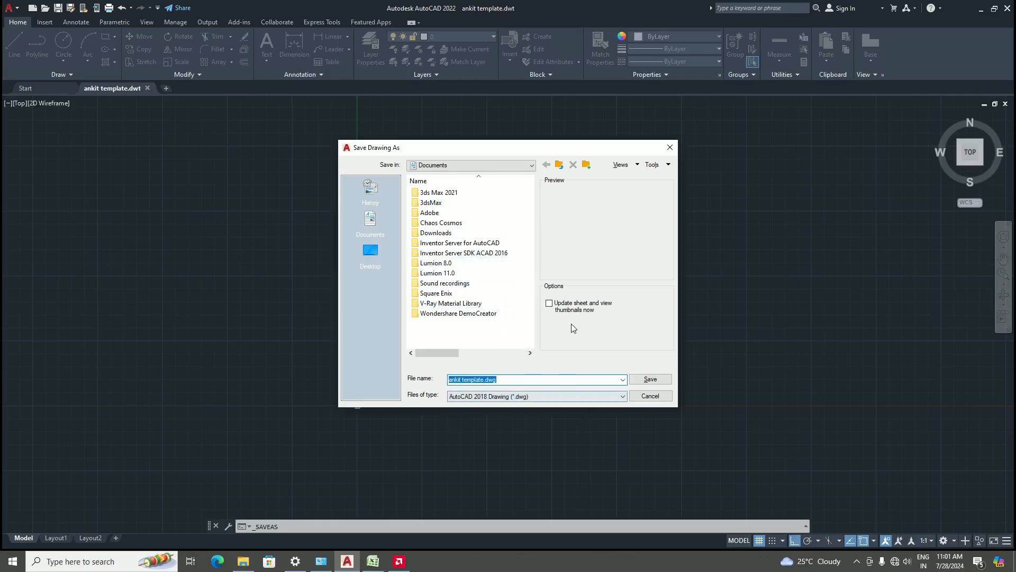
pyautogui.click(668, 150)
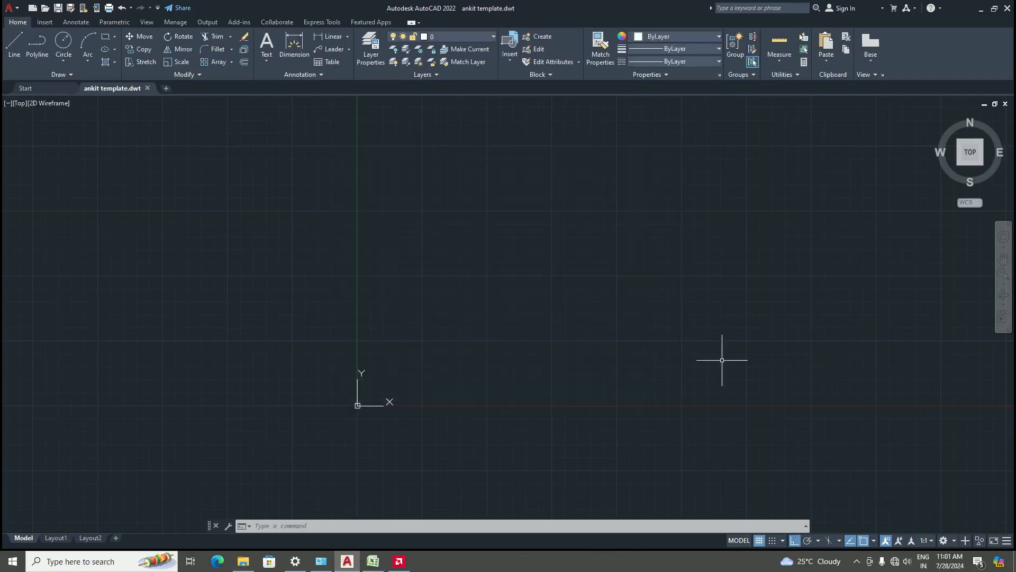
# Start a new drawing based on the saved ankit template from the template browser
pyautogui.click(49, 89)
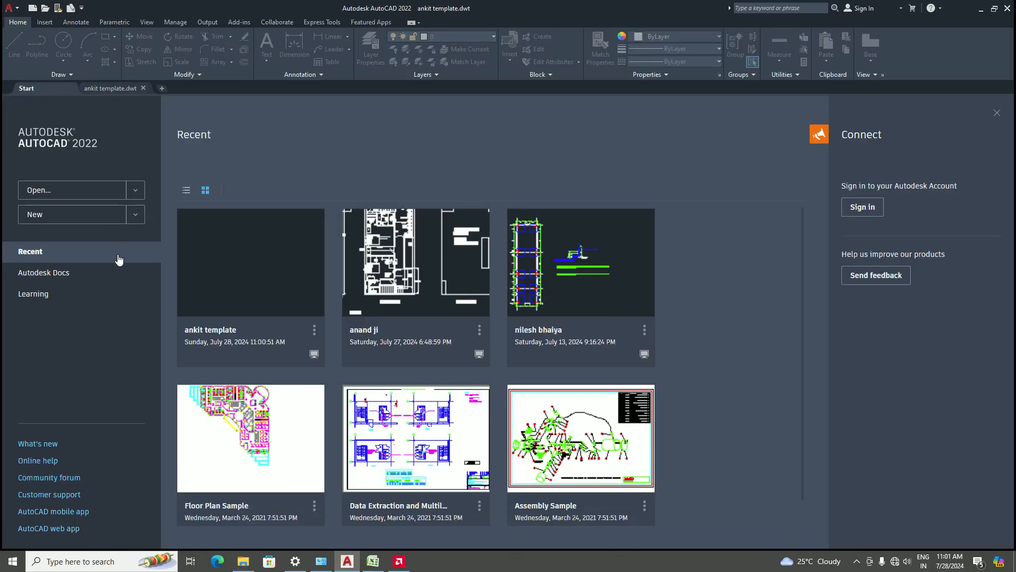
pyautogui.click(77, 216)
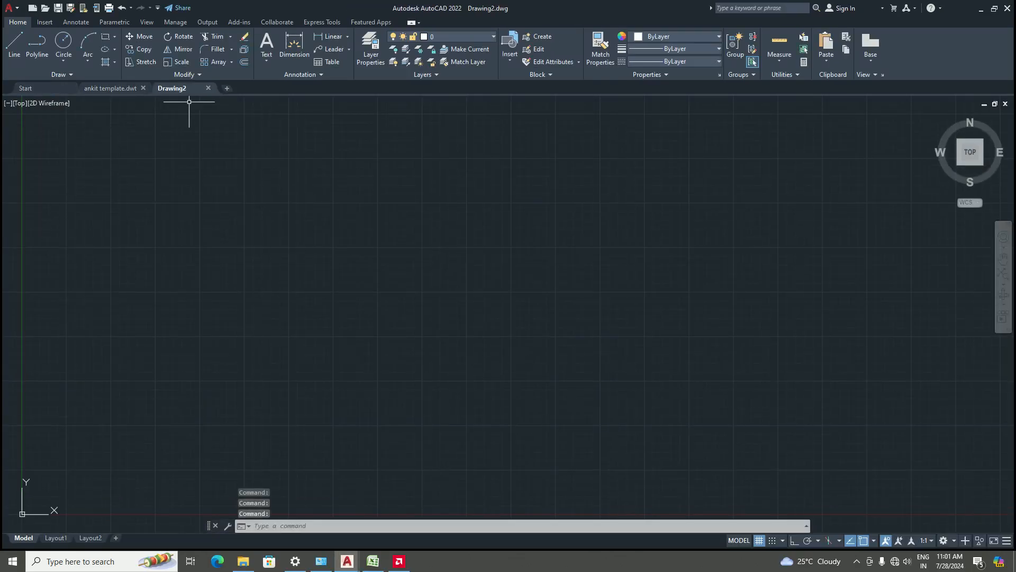
pyautogui.click(34, 88)
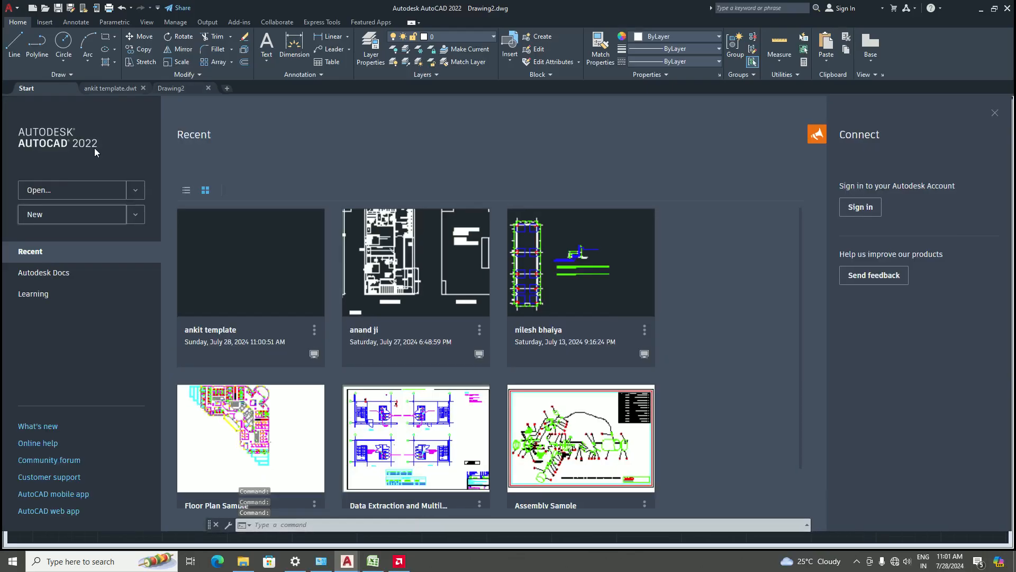
pyautogui.click(135, 216)
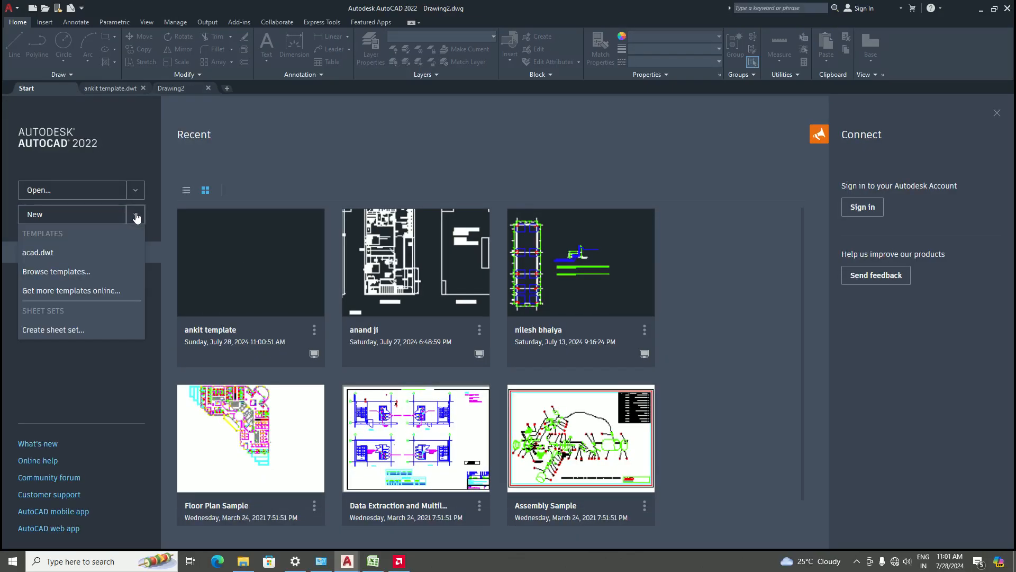
pyautogui.click(63, 271)
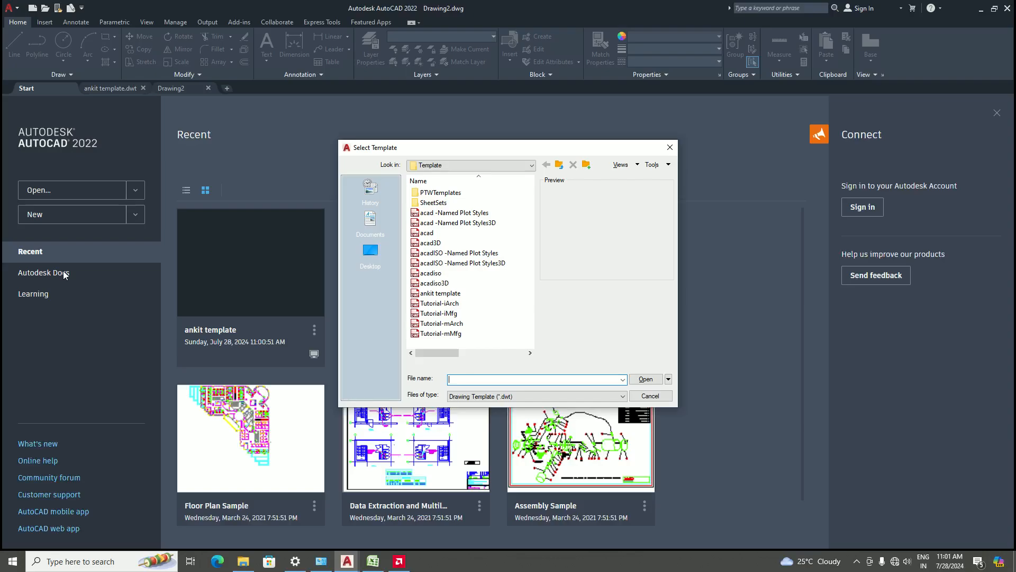
pyautogui.click(449, 294)
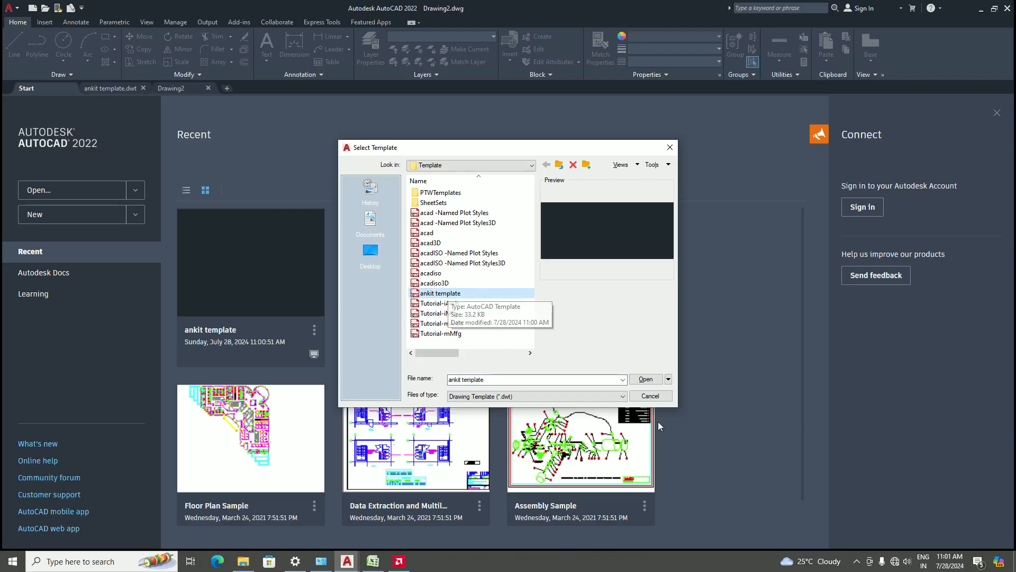
pyautogui.click(646, 379)
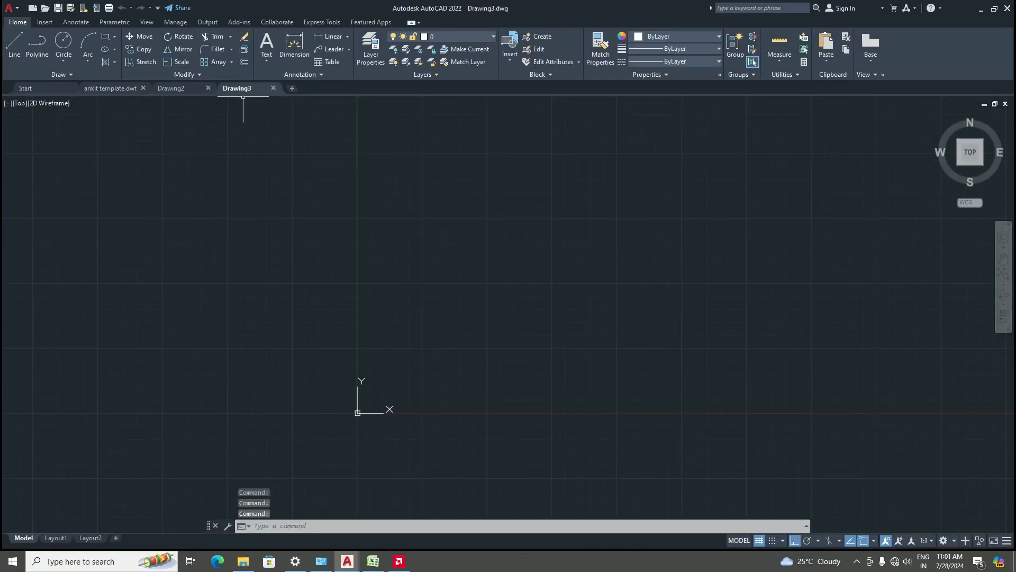
# Check the length units settings of the new template-based drawing in the Units dialog, then close it
pyautogui.scroll(-4, 351, 362)
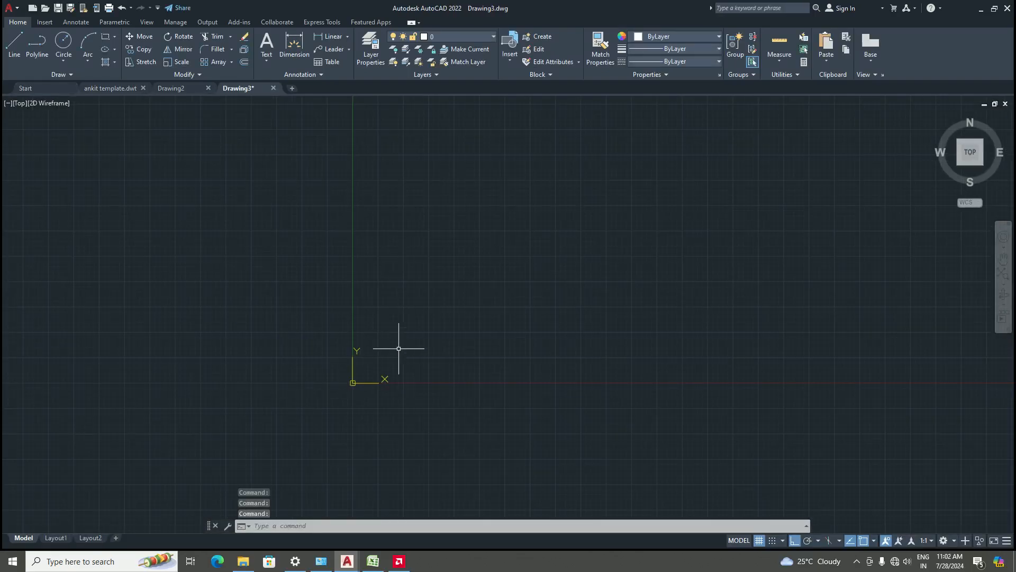
pyautogui.scroll(2, 429, 341)
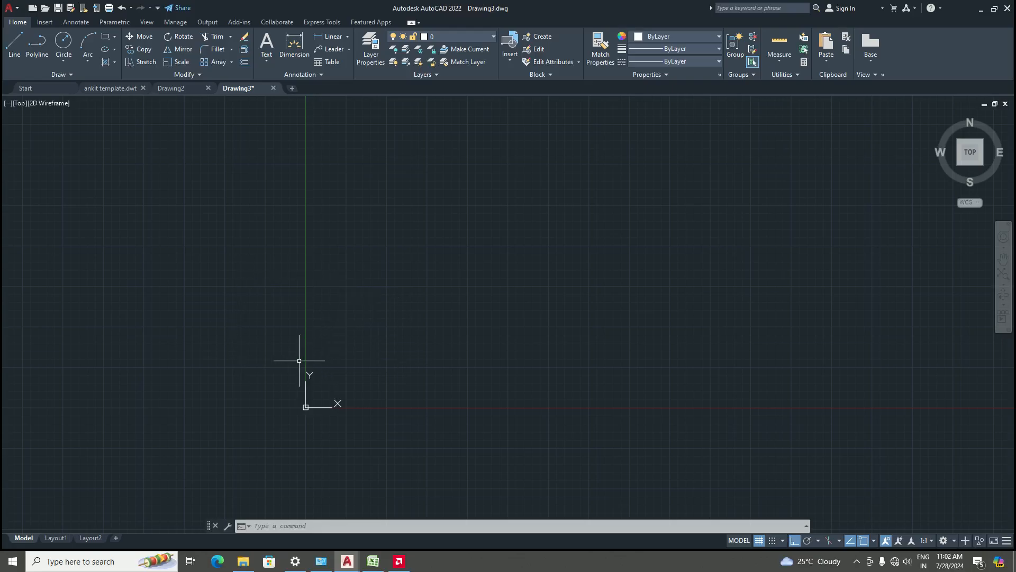
pyautogui.moveTo(116, 90)
pyautogui.scroll(2, 354, 357)
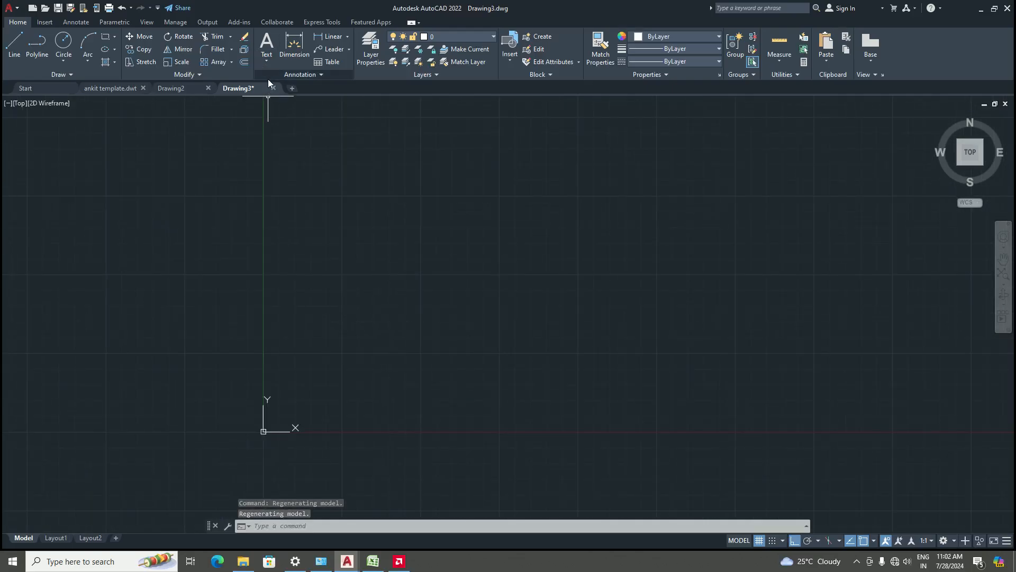
pyautogui.scroll(-2, 284, 377)
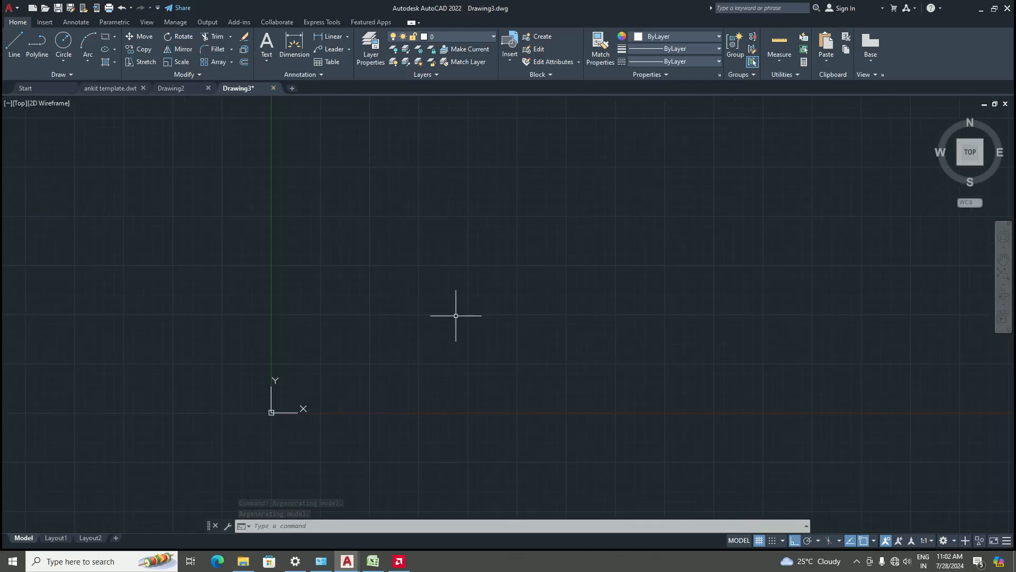
pyautogui.scroll(4, 456, 316)
pyautogui.scroll(-4, 409, 329)
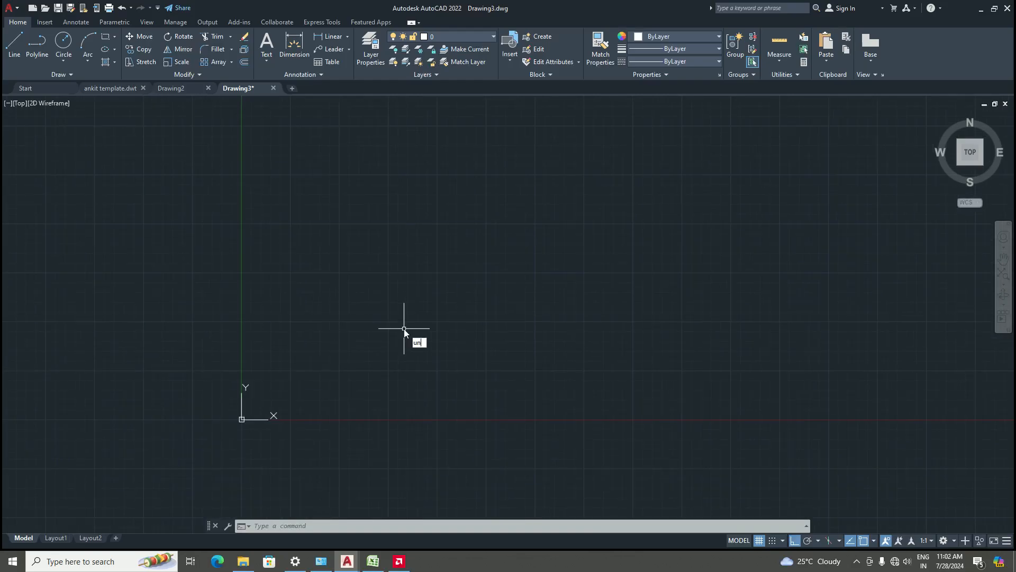
pyautogui.press('Return')
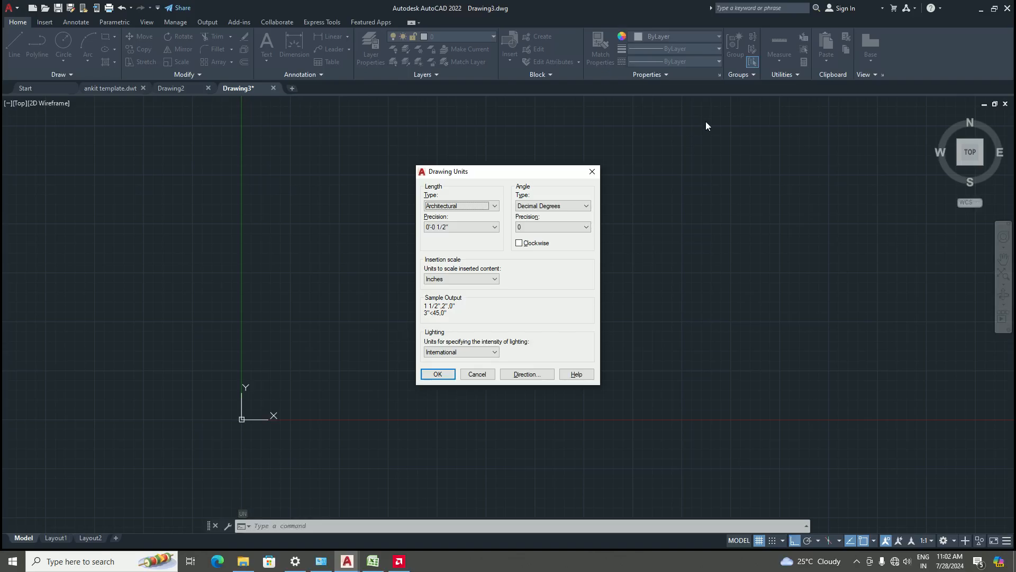
pyautogui.click(592, 171)
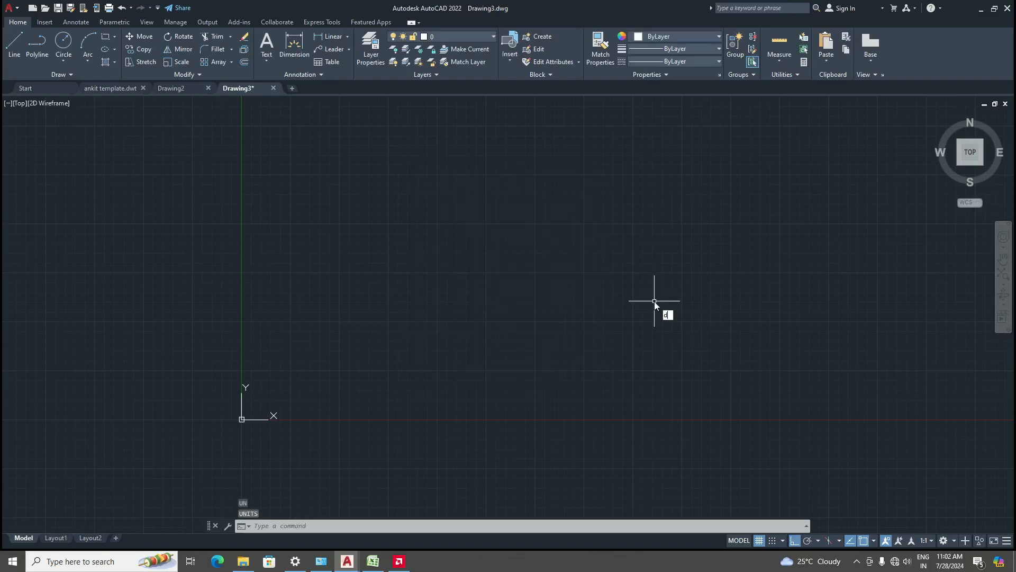
# Inspect the Standard dimension style's primary units, text and arrow settings in the new drawing, then close the manager
pyautogui.write('d')
pyautogui.press('Return')
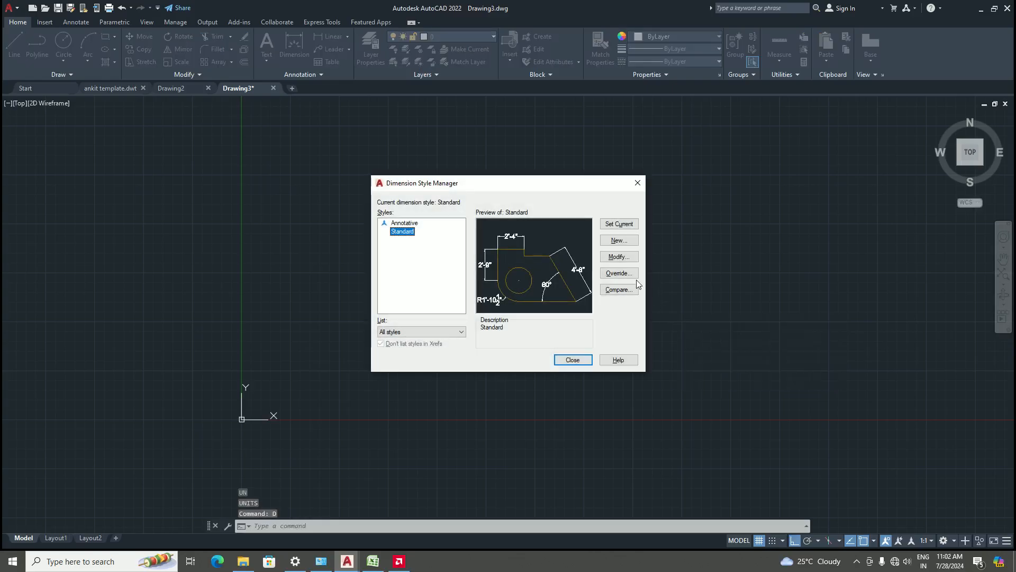
pyautogui.click(618, 256)
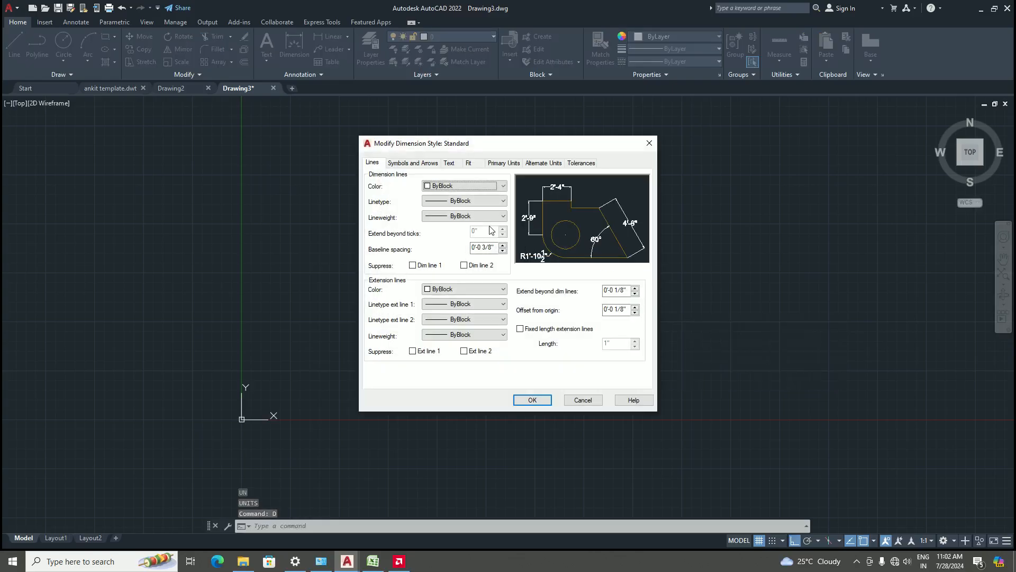
pyautogui.click(503, 162)
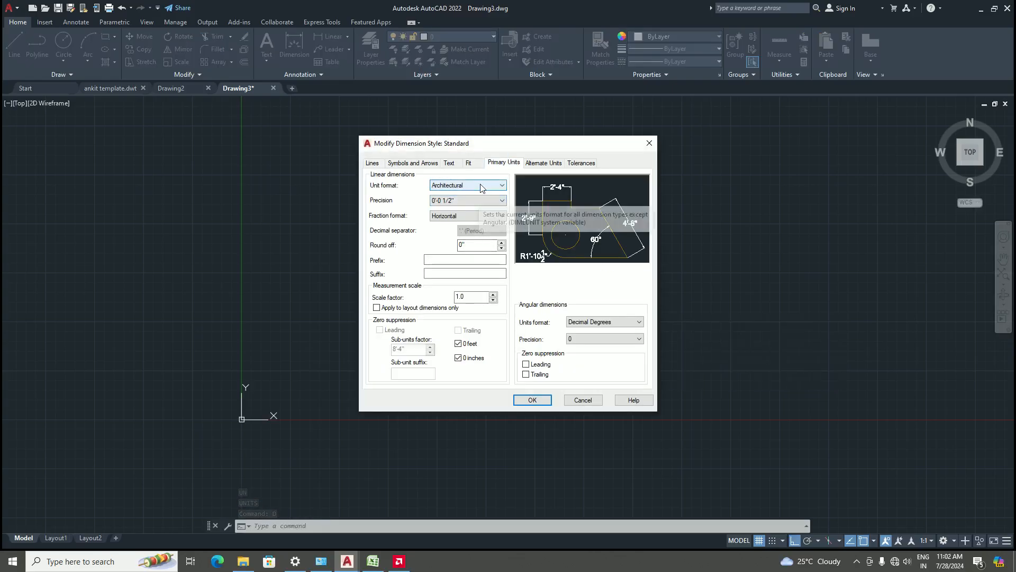
pyautogui.click(451, 162)
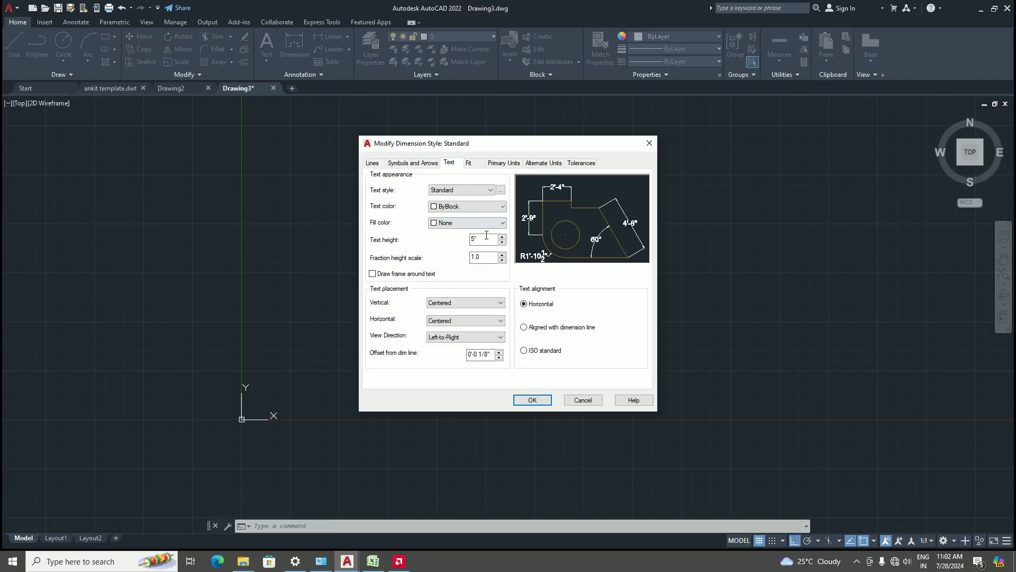
pyautogui.click(426, 163)
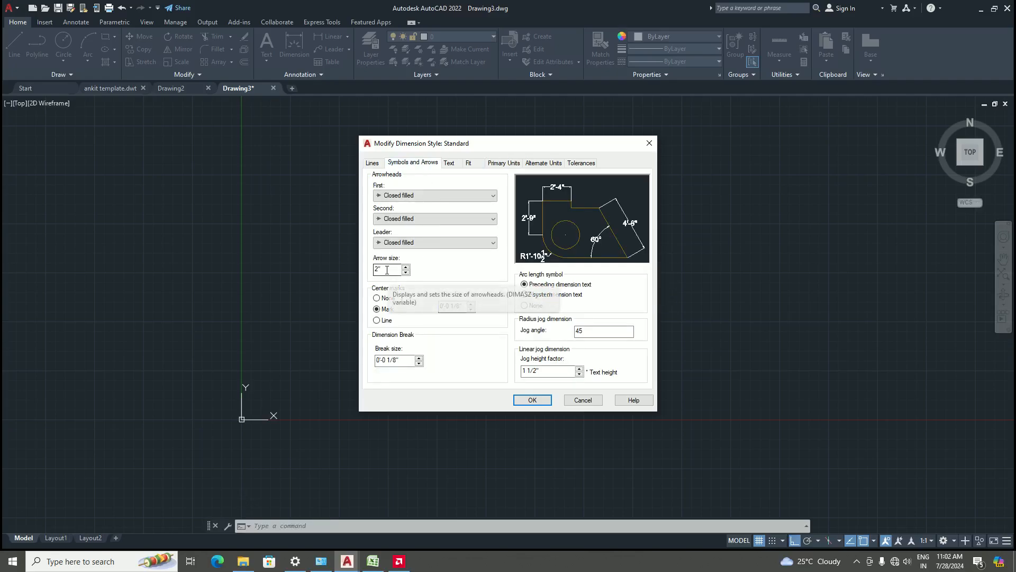
pyautogui.click(649, 143)
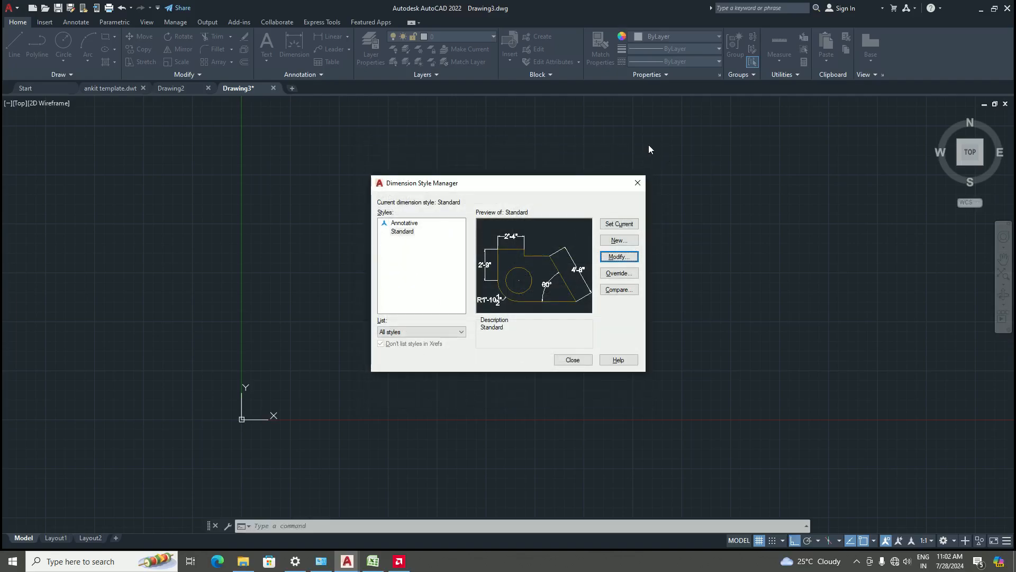
pyautogui.click(574, 360)
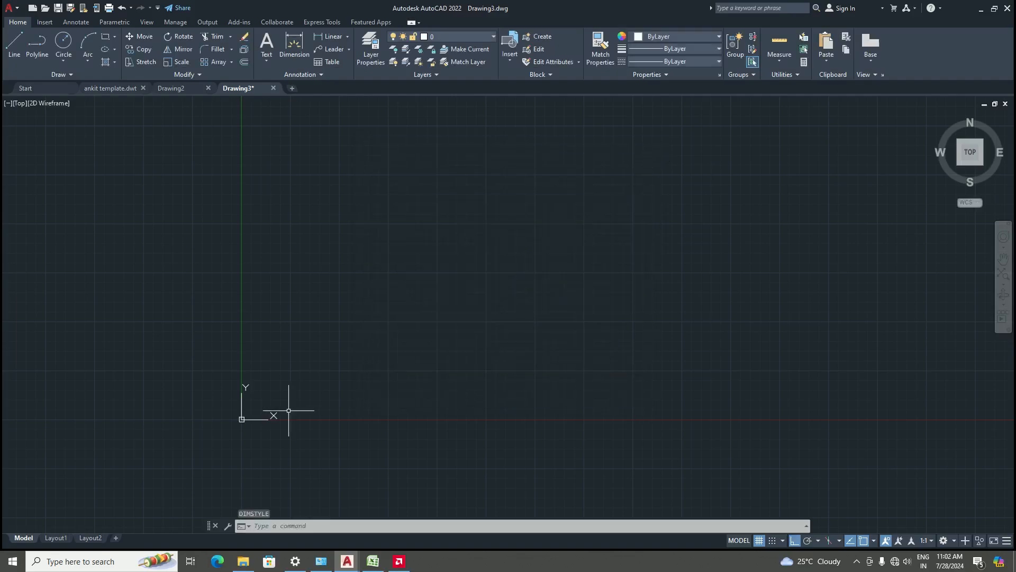
# Close Drawing3 without saving along with the other open drawings and template, then start a fresh new drawing
pyautogui.click(273, 89)
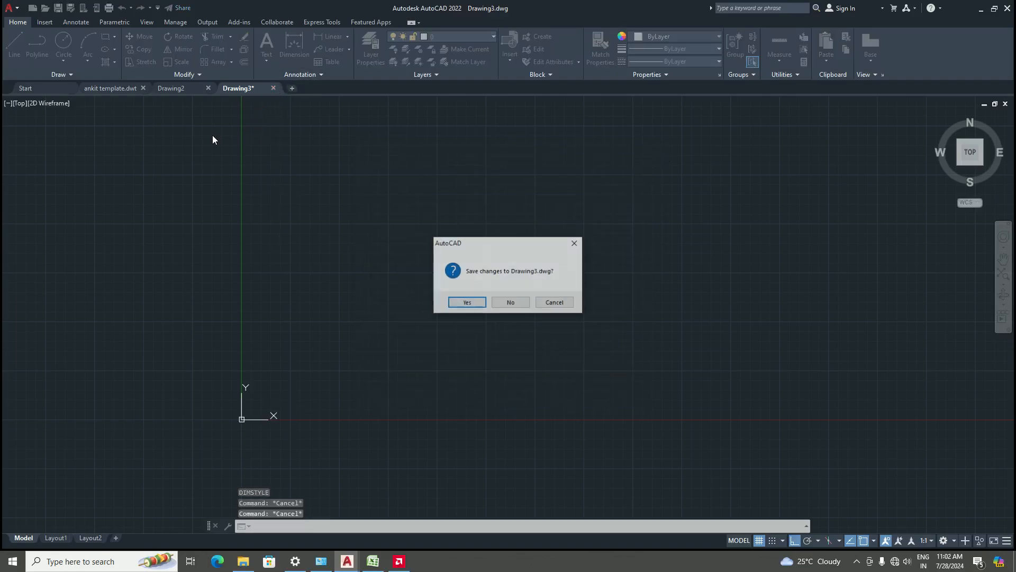
pyautogui.click(511, 303)
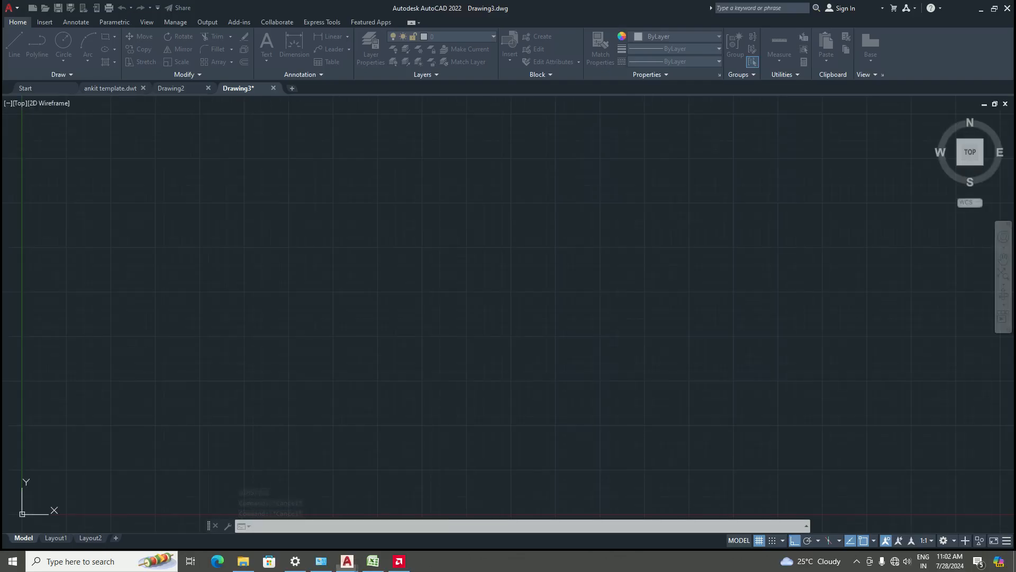
pyautogui.click(208, 88)
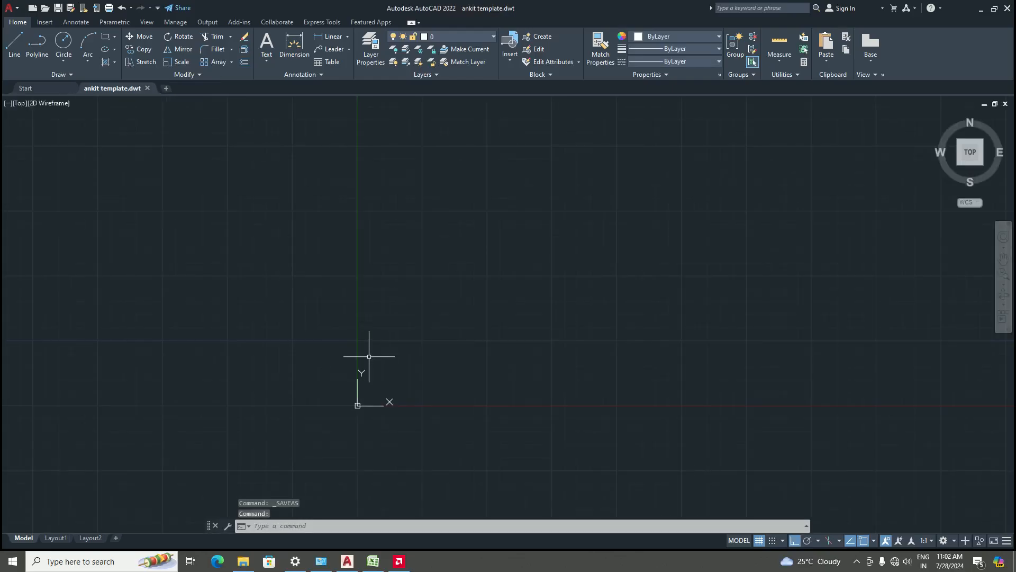
pyautogui.click(147, 88)
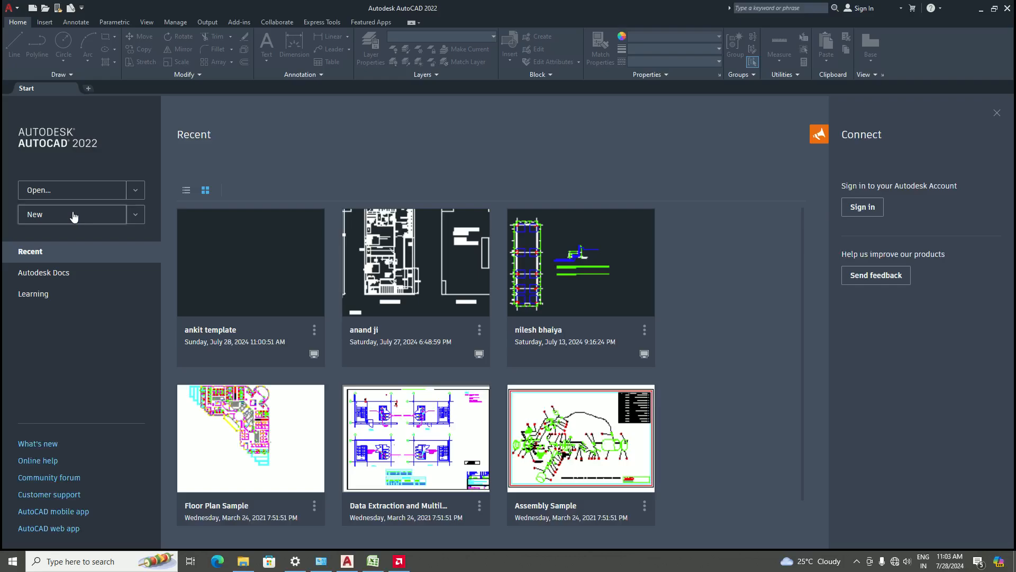
pyautogui.click(73, 215)
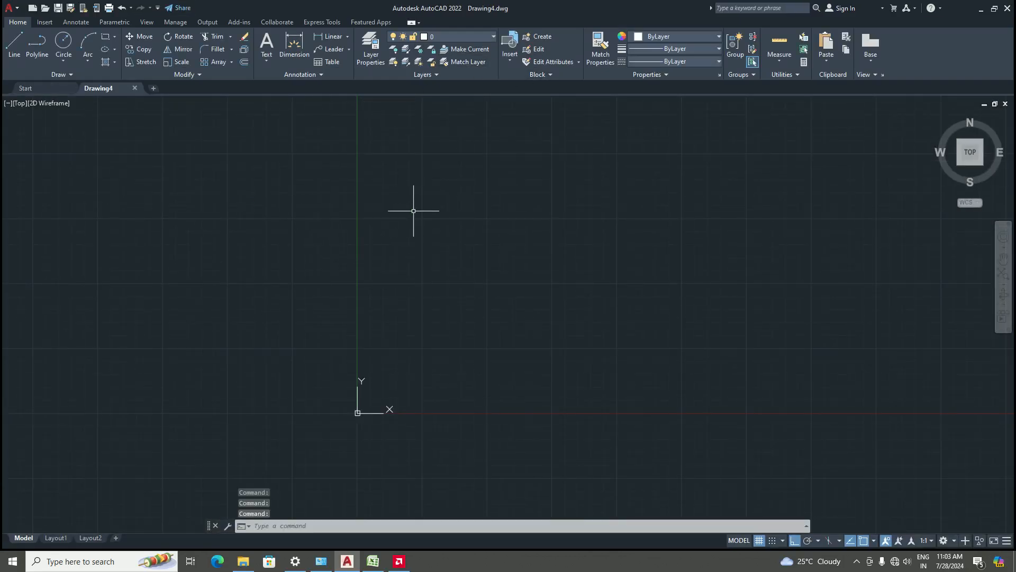
# Open the Drawing Units dialog in the current drawing to check its length settings, then close it
pyautogui.write('un')
pyautogui.press('Return')
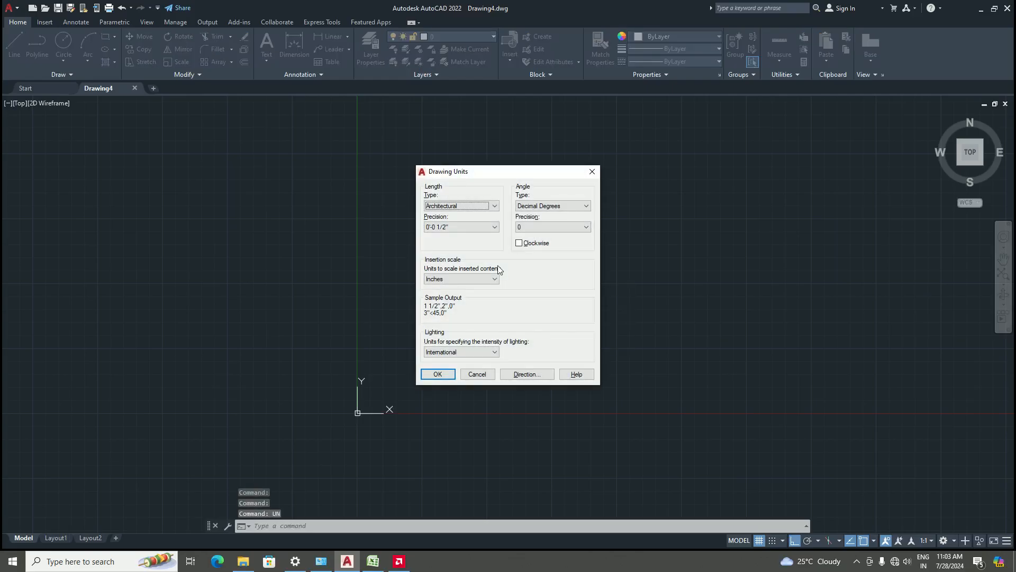
pyautogui.click(593, 170)
# Close Drawing4 without saving and start a new drawing from the acad.dwt template
pyautogui.click(134, 87)
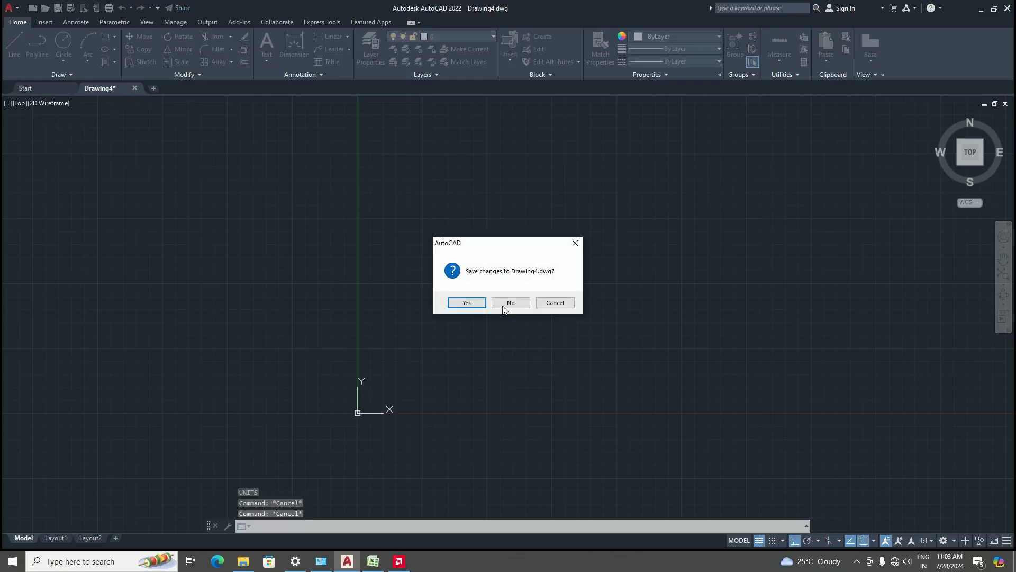
pyautogui.click(504, 305)
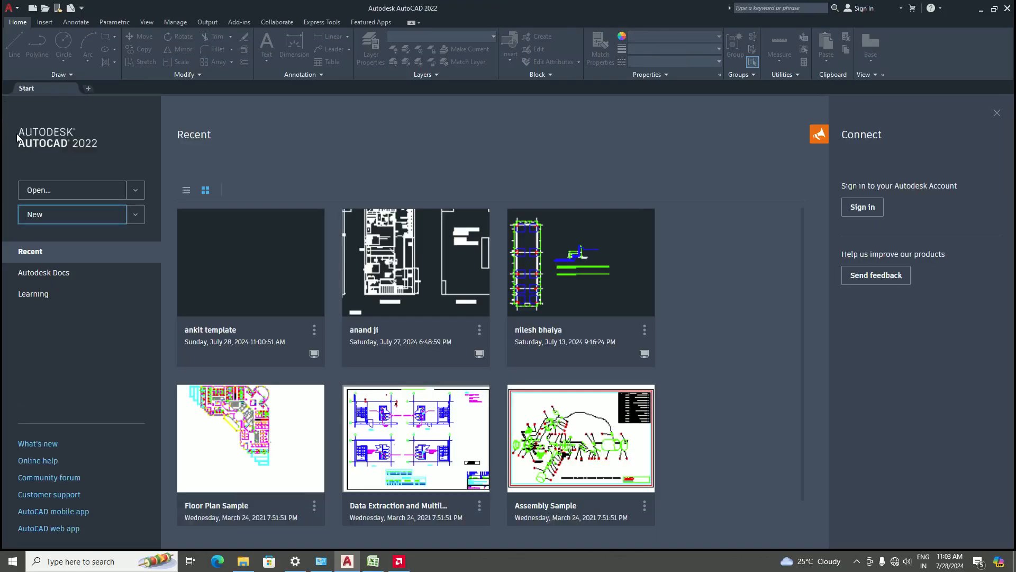
pyautogui.click(63, 214)
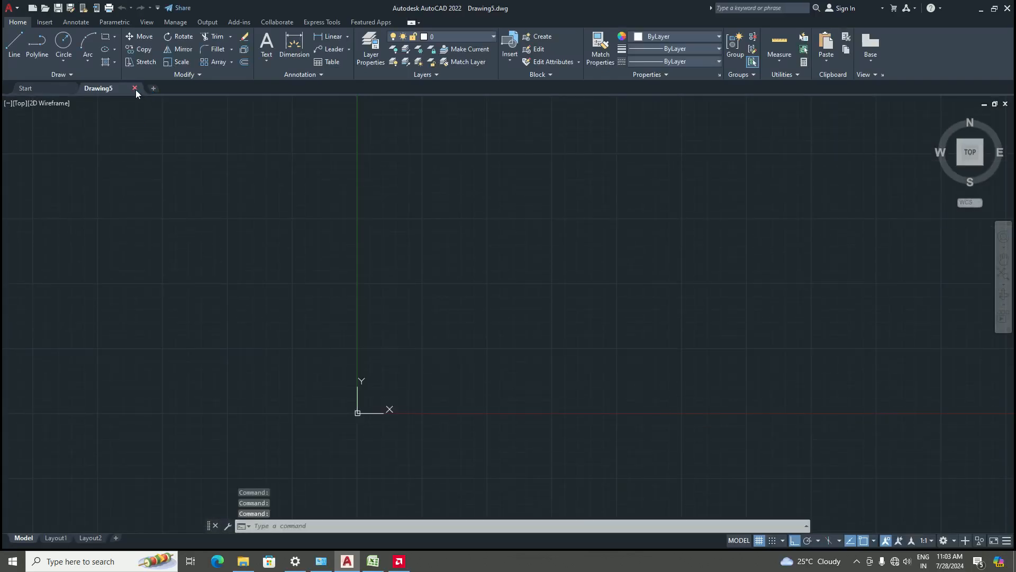
pyautogui.click(135, 89)
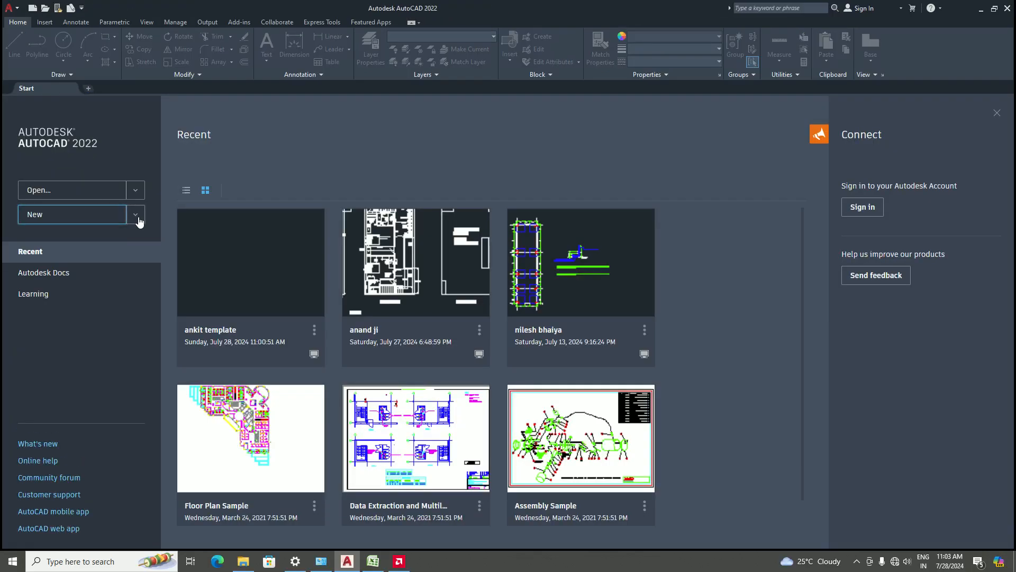
pyautogui.click(137, 215)
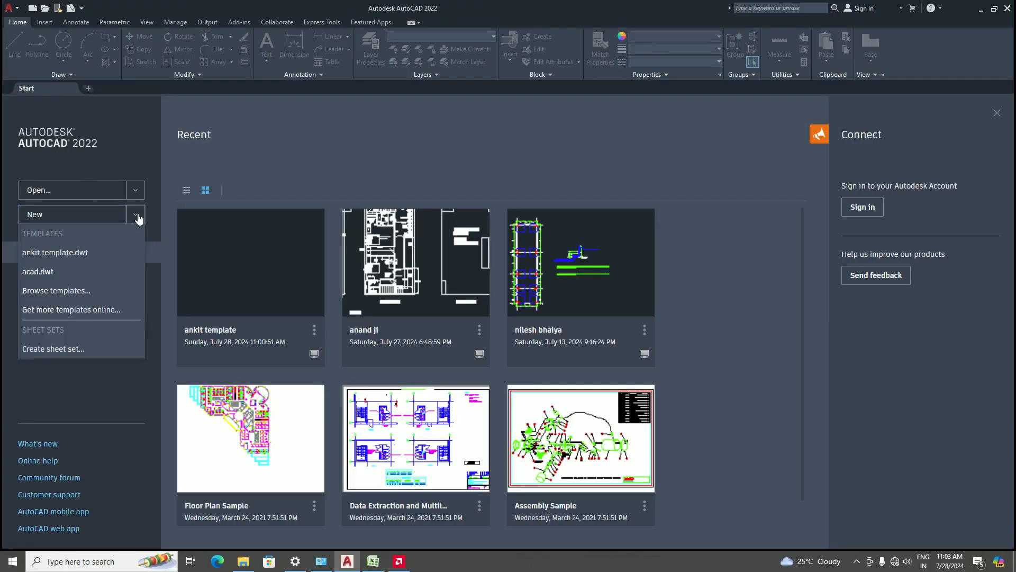
pyautogui.click(38, 272)
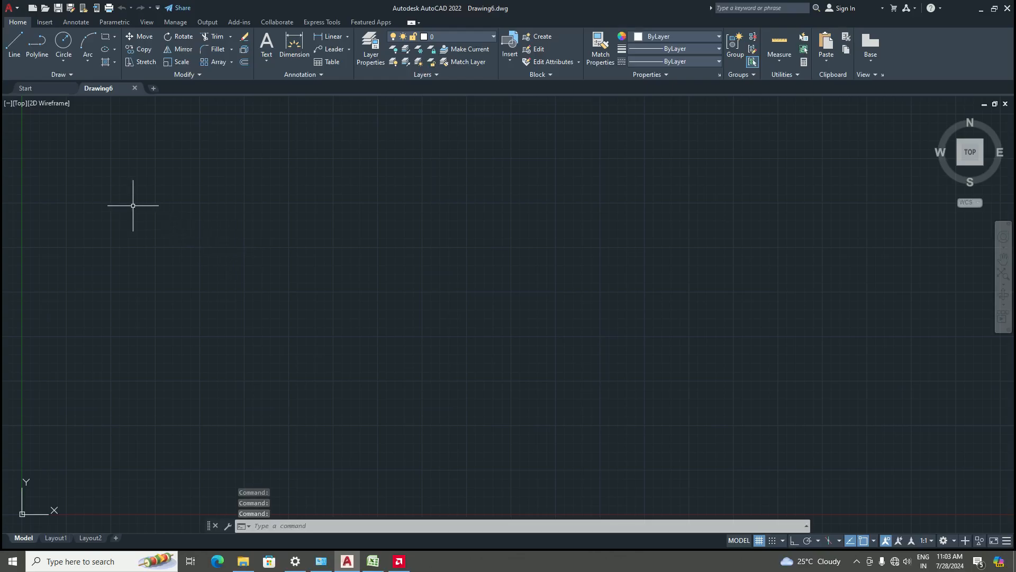
# Set the drawing's length units to Architectural with 0'-0 1/2" precision
pyautogui.write('UN')
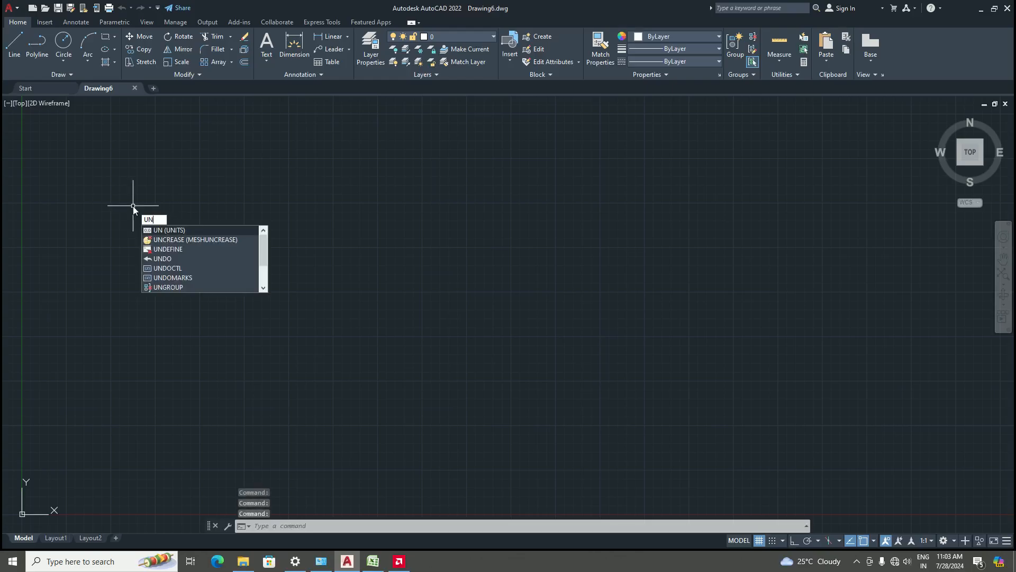
pyautogui.press('Return')
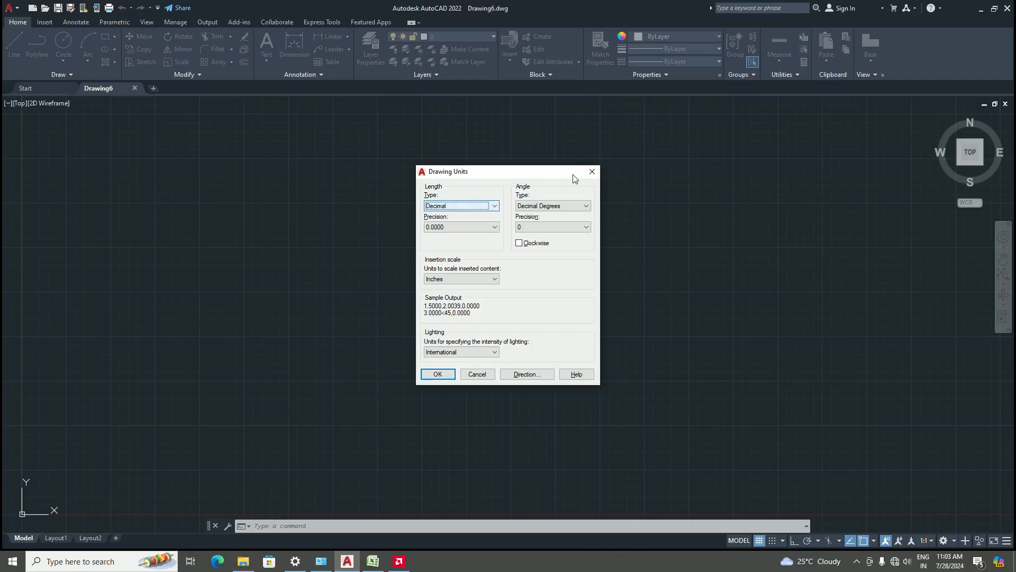
pyautogui.click(495, 205)
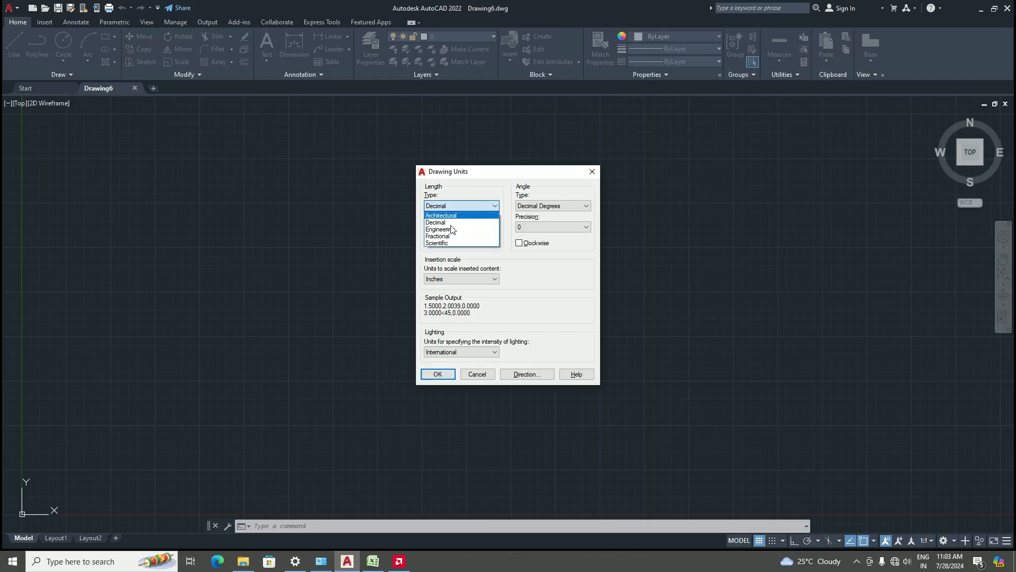
pyautogui.click(453, 216)
pyautogui.click(495, 227)
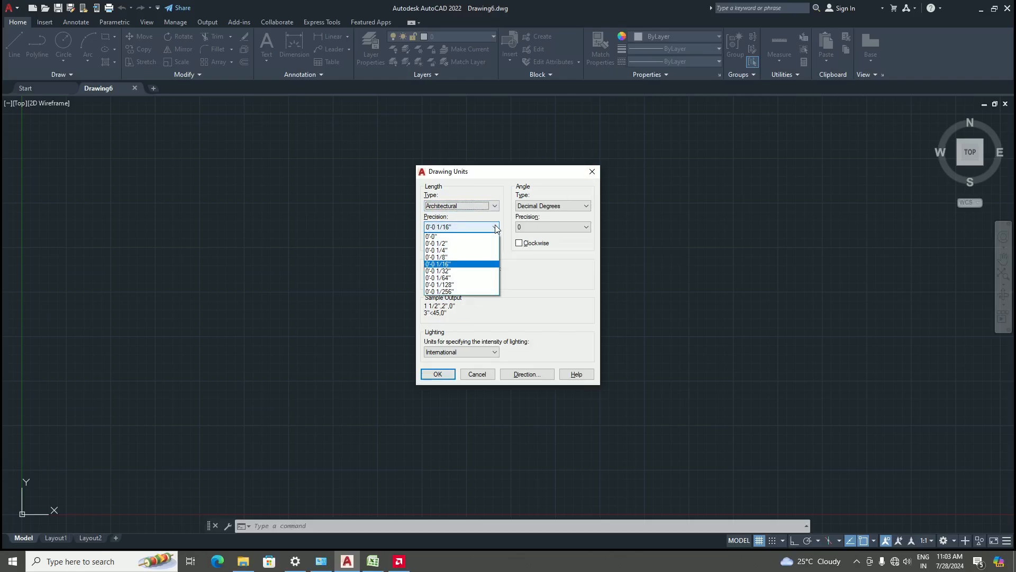
pyautogui.click(462, 244)
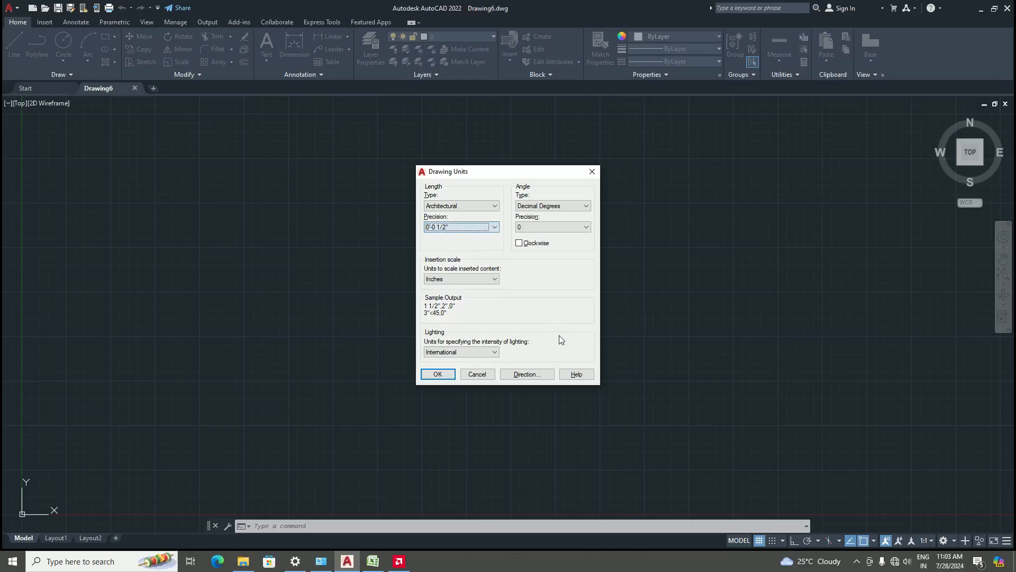
pyautogui.click(438, 374)
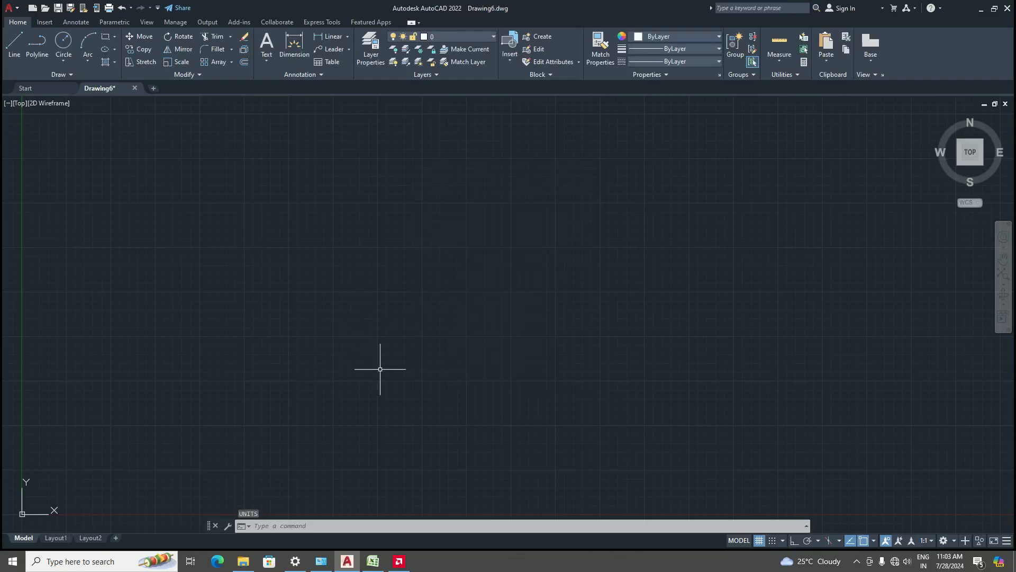
# Switch to the AutoCAD syllabus spreadsheet in Excel to review the drawing tools topic, then return to AutoCAD
pyautogui.click(375, 562)
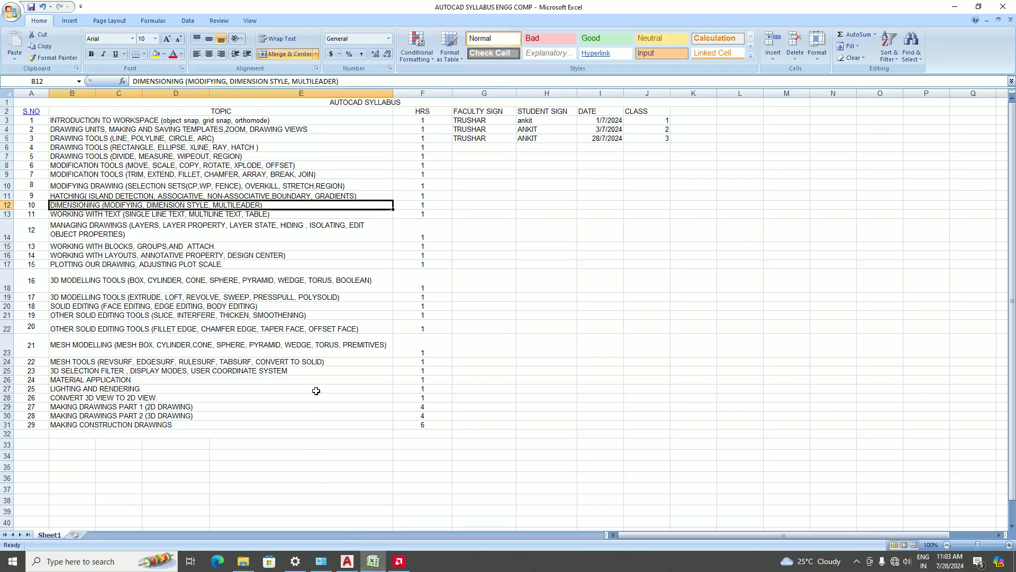
pyautogui.click(89, 140)
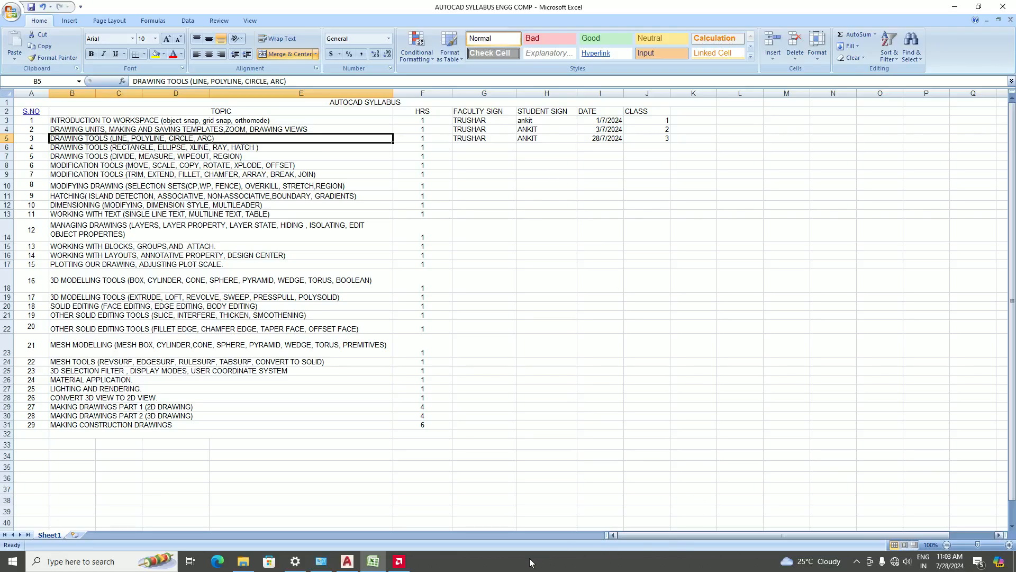
pyautogui.click(347, 561)
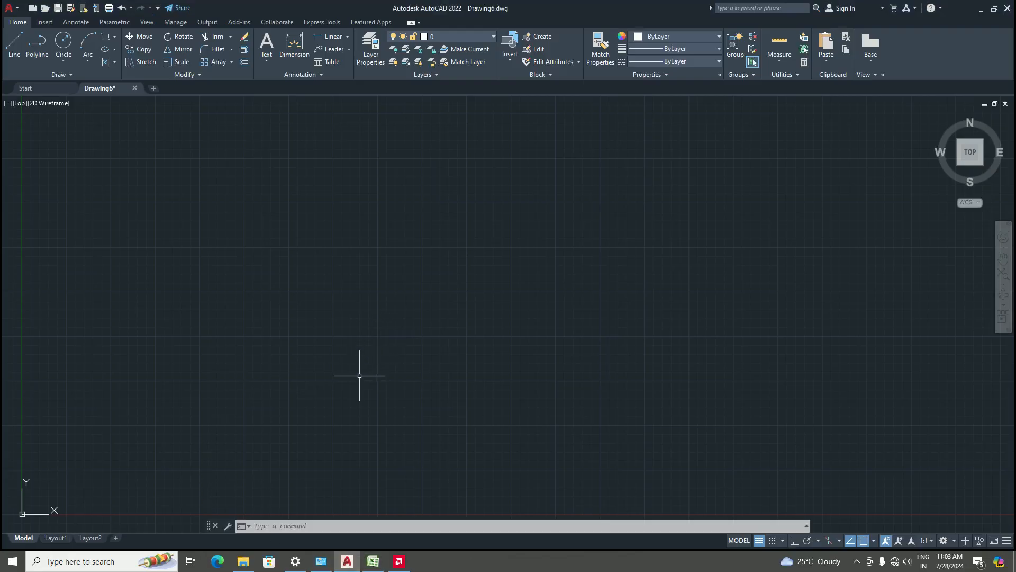
# Start a line, pick a start point, turn on Ortho and draw a 5' horizontal segment
pyautogui.scroll(-4, 360, 376)
pyautogui.scroll(1, 439, 349)
pyautogui.scroll(-2, 315, 324)
pyautogui.scroll(4, 379, 305)
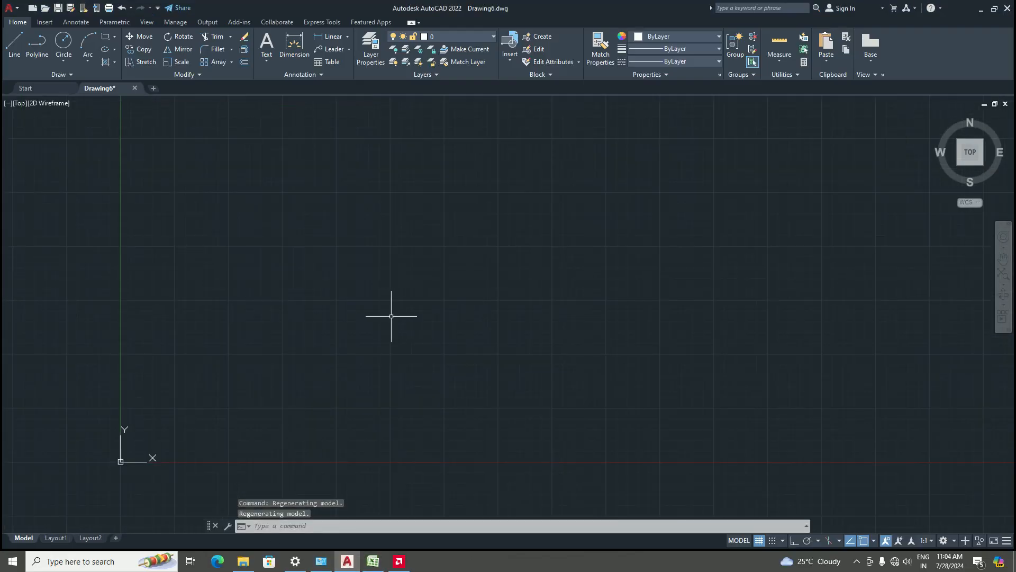
pyautogui.write('l')
pyautogui.press('Return')
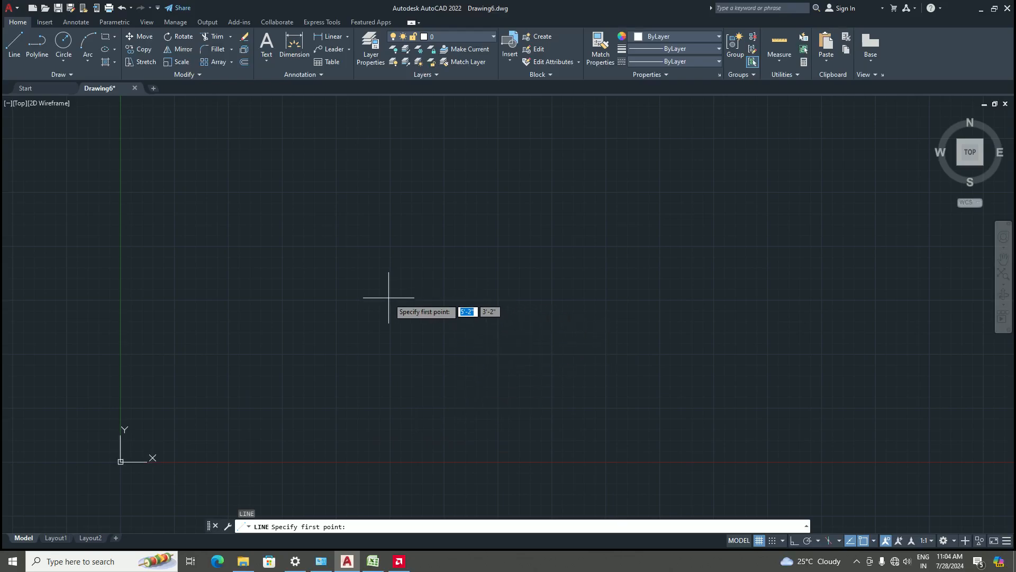
pyautogui.scroll(-2, 426, 339)
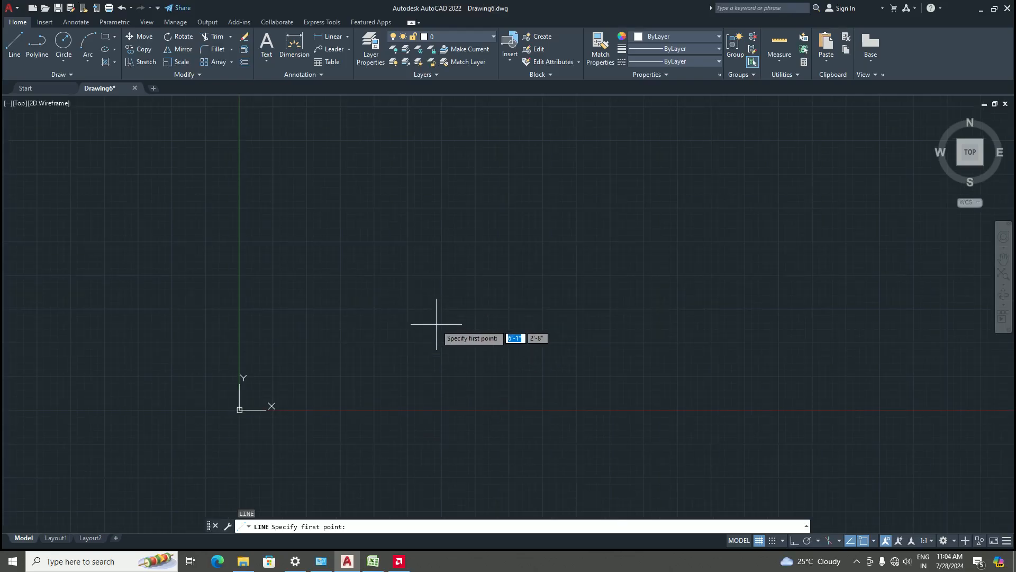
pyautogui.scroll(2, 345, 341)
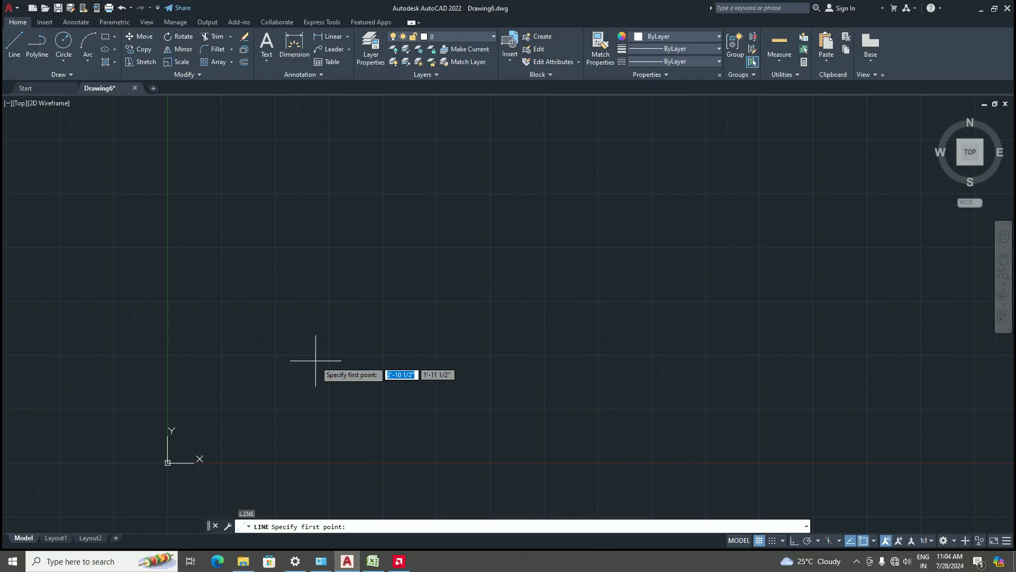
pyautogui.click(240, 358)
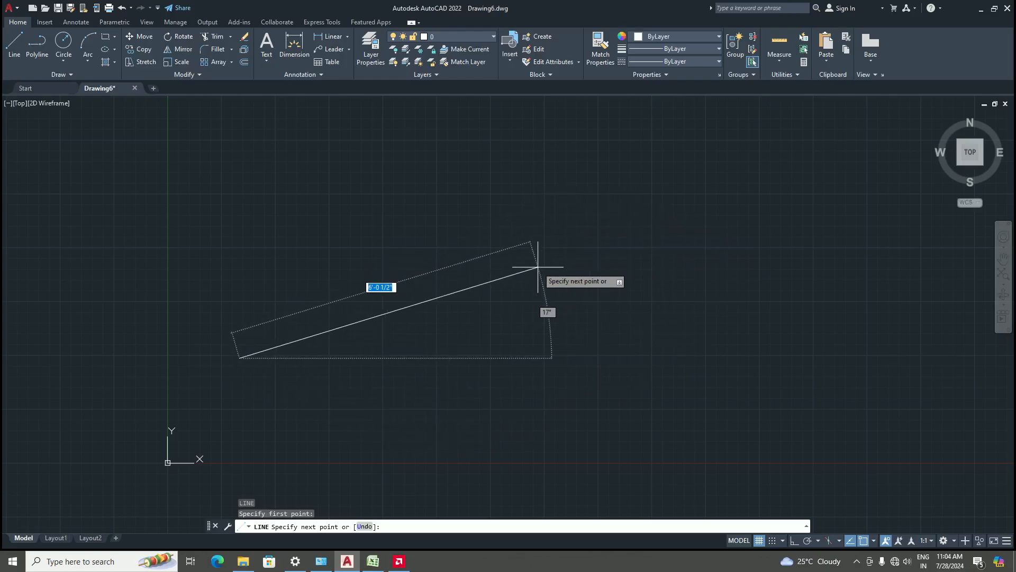
pyautogui.press('F8')
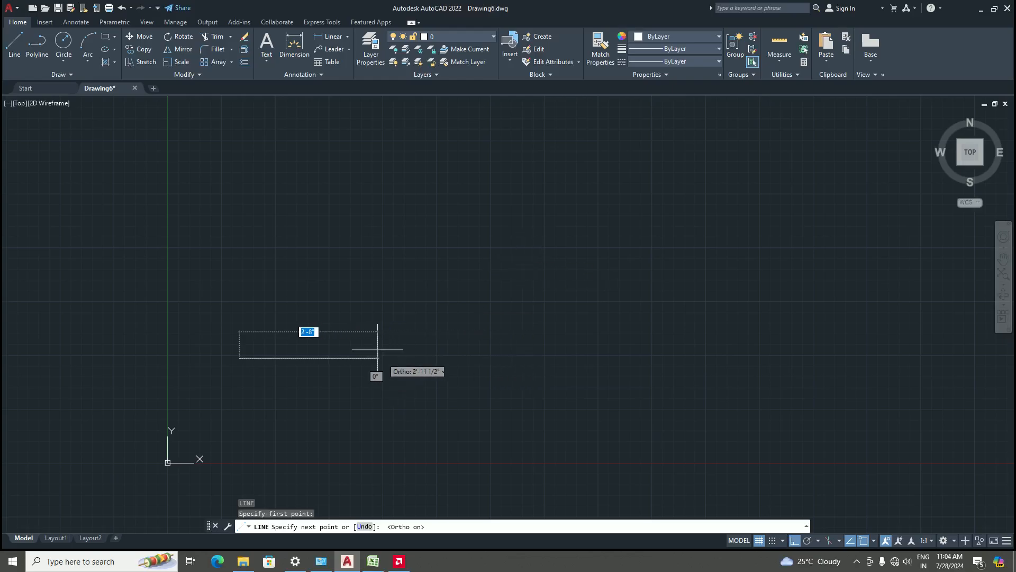
pyautogui.scroll(-4, 431, 364)
pyautogui.scroll(6, 404, 352)
pyautogui.scroll(-5, 372, 350)
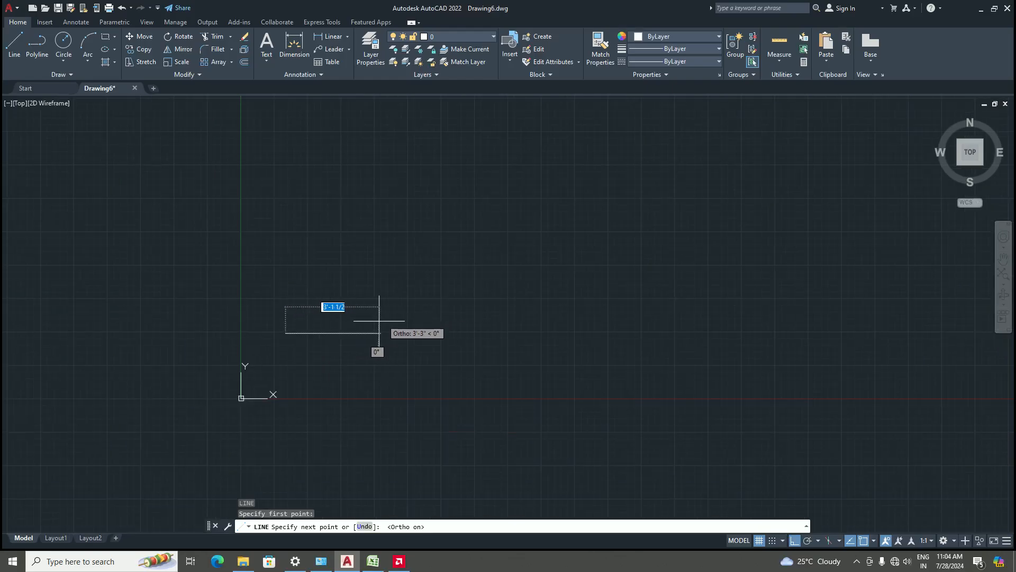
pyautogui.scroll(4, 404, 317)
pyautogui.scroll(-3, 477, 324)
pyautogui.scroll(4, 422, 326)
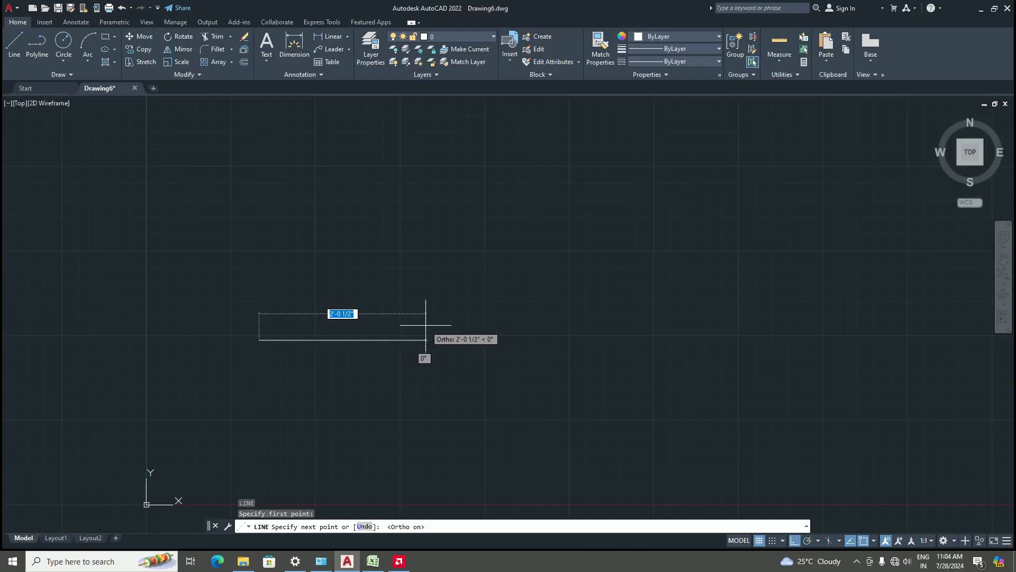
pyautogui.write('5')
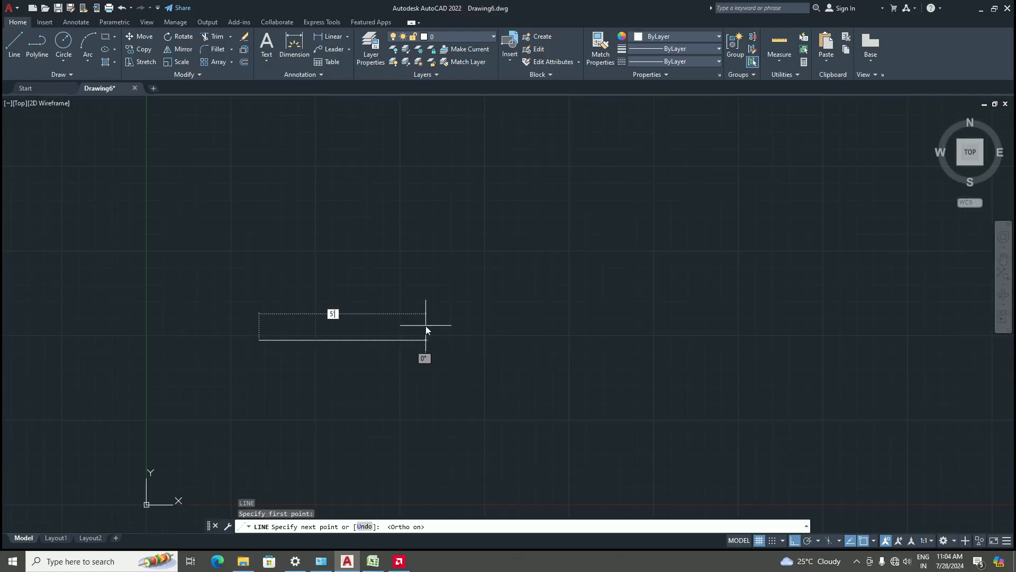
pyautogui.press('Return')
# Continue the line with a 3' vertical segment upward and end the command
pyautogui.scroll(-6, 438, 335)
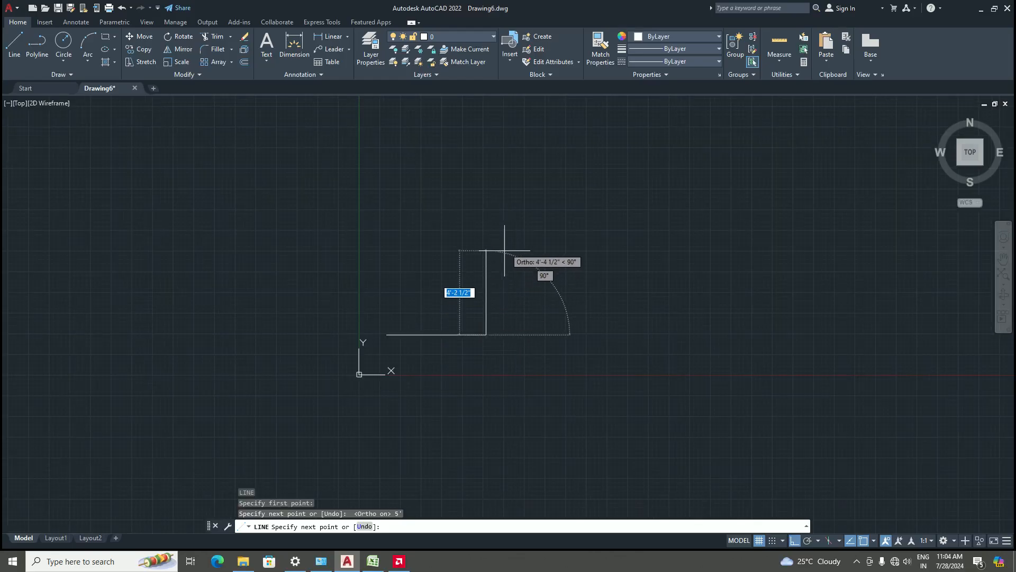
pyautogui.scroll(3, 503, 254)
pyautogui.write('3')
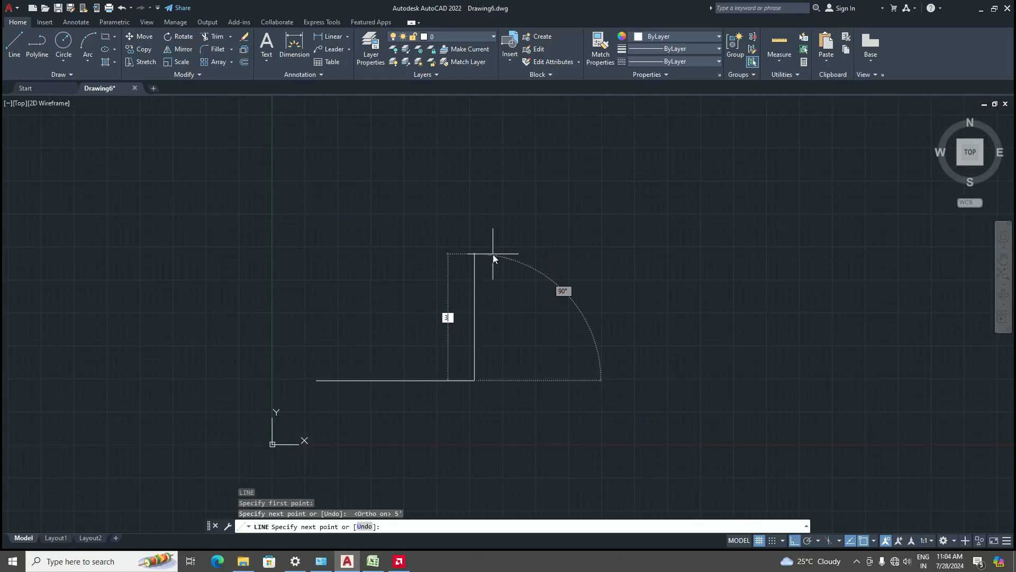
pyautogui.write("'")
pyautogui.press('Return')
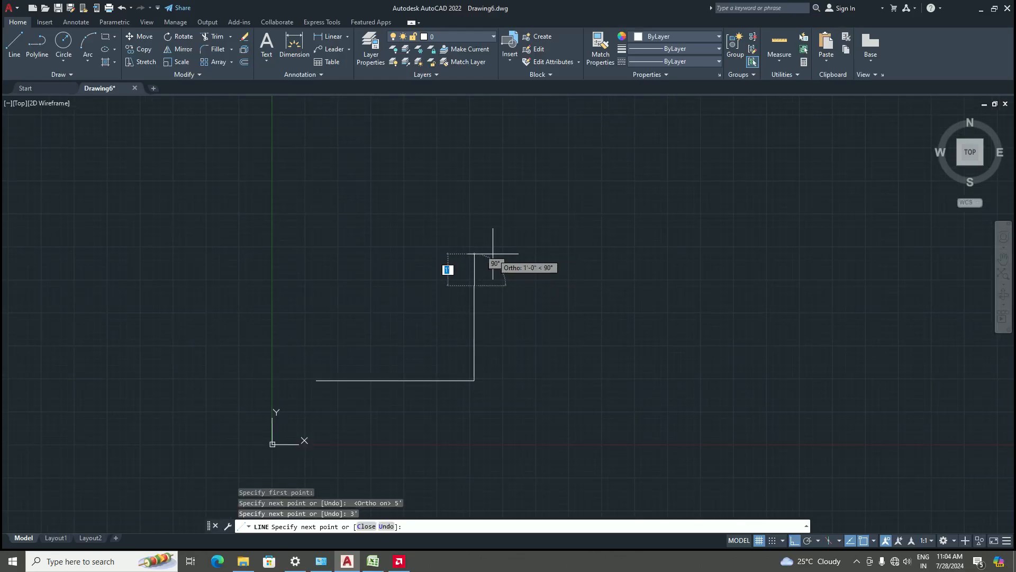
pyautogui.press('Return')
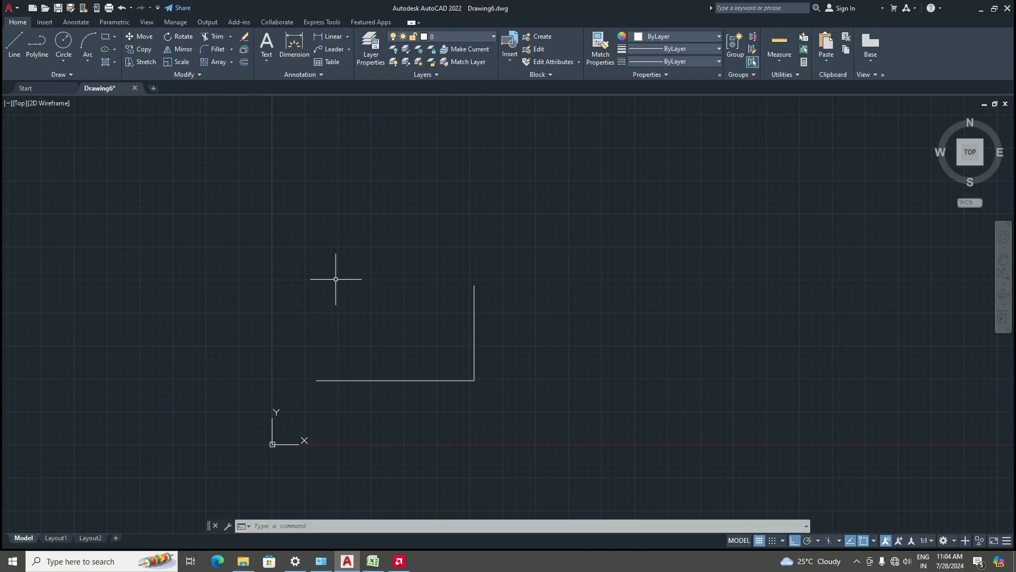
# Draw a new 5' line at a 45° angle from a fresh start point using polar input @5'<45
pyautogui.write('l')
pyautogui.press('Return')
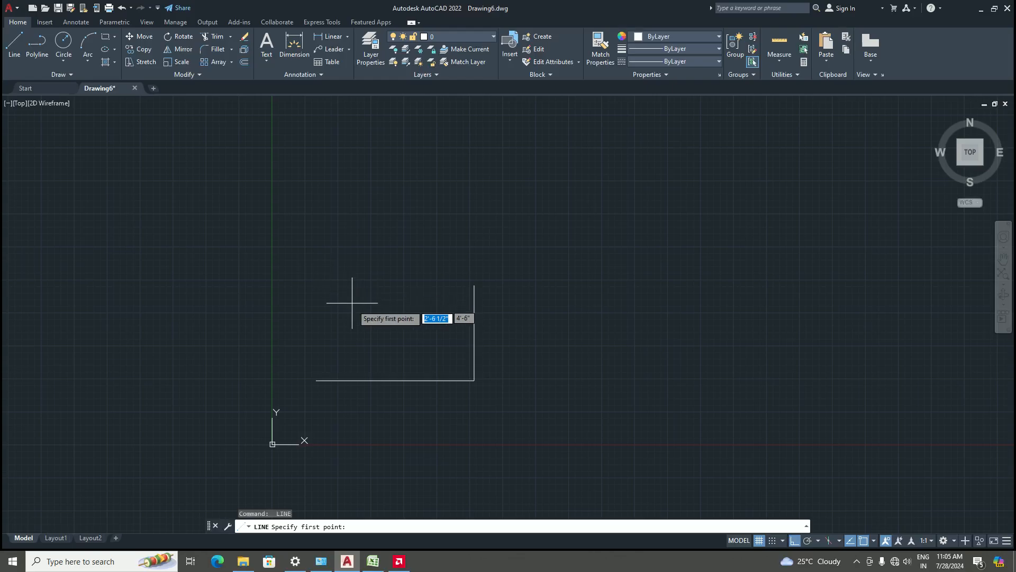
pyautogui.scroll(-4, 352, 295)
pyautogui.scroll(4, 424, 329)
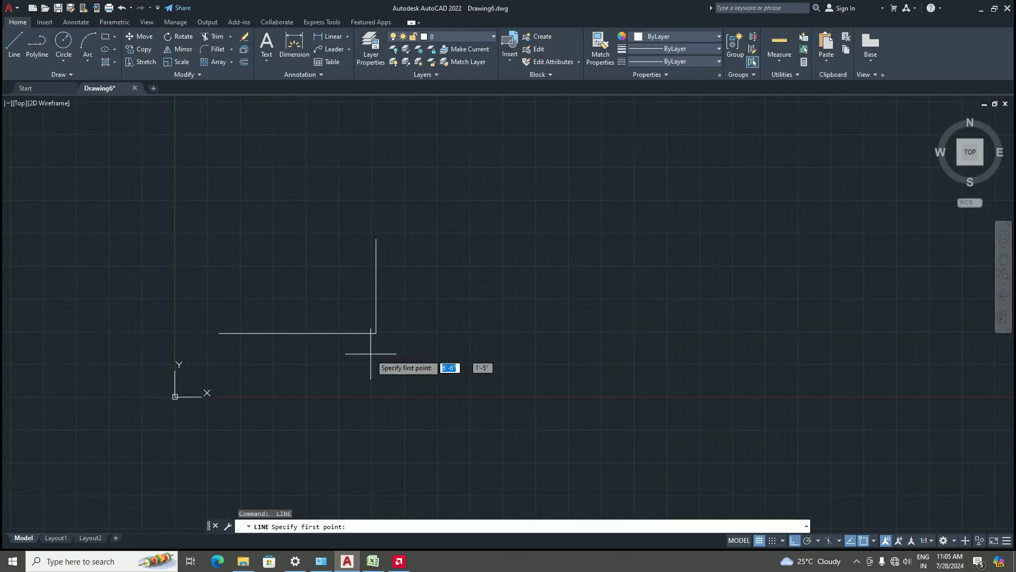
pyautogui.scroll(-2, 447, 325)
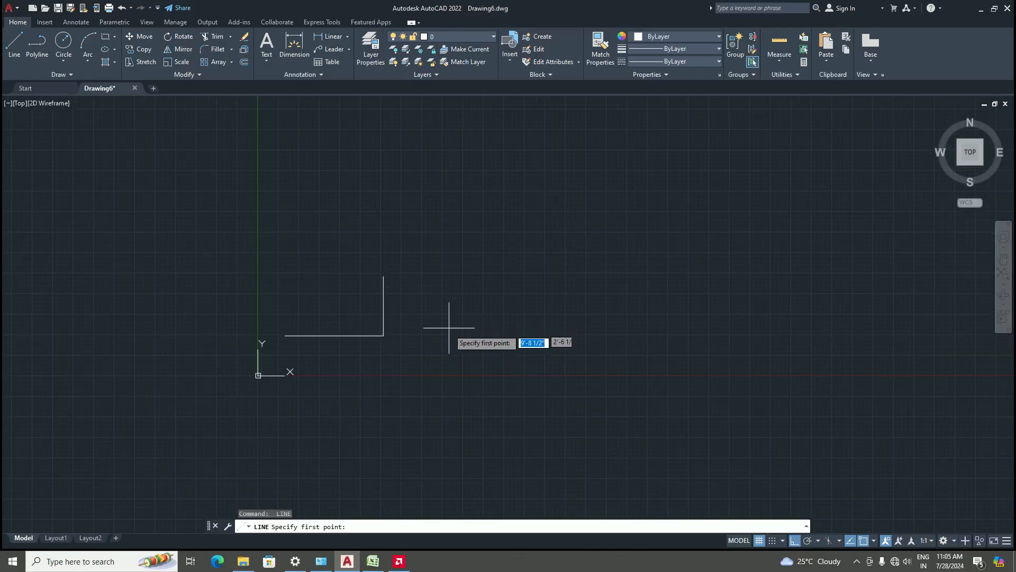
pyautogui.scroll(4, 424, 331)
pyautogui.click(374, 343)
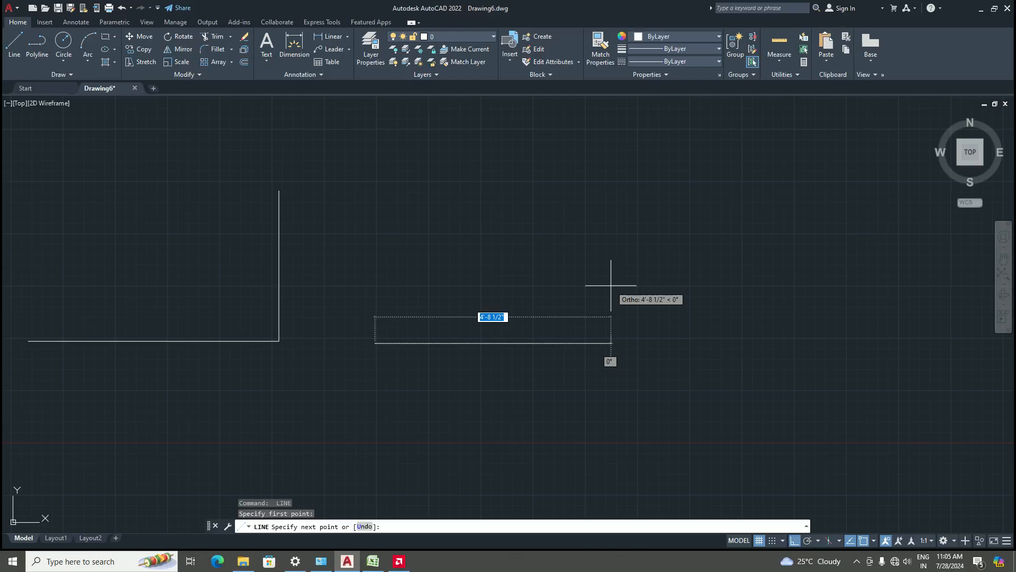
pyautogui.press('F8')
pyautogui.press('F8')
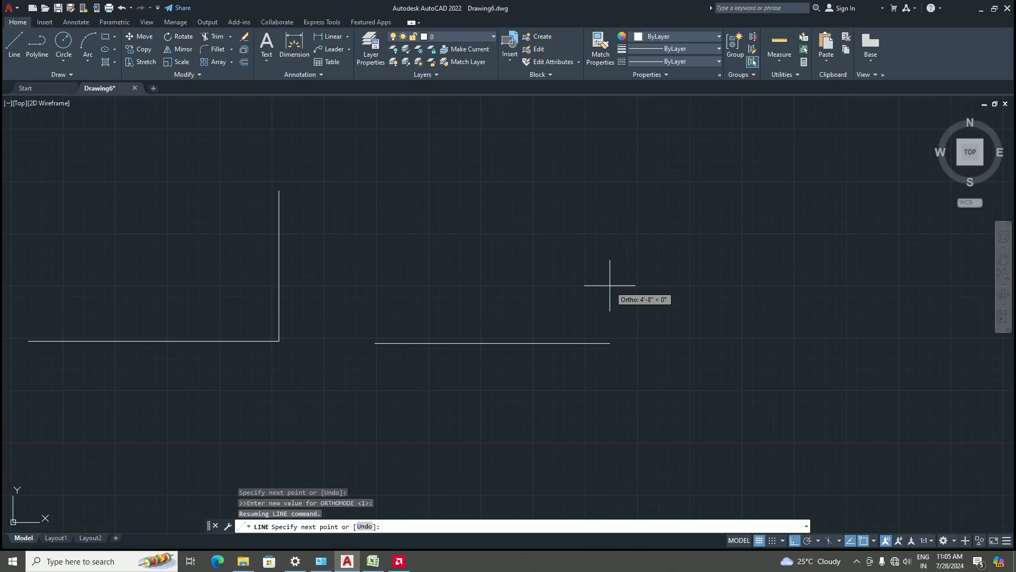
pyautogui.write('5')
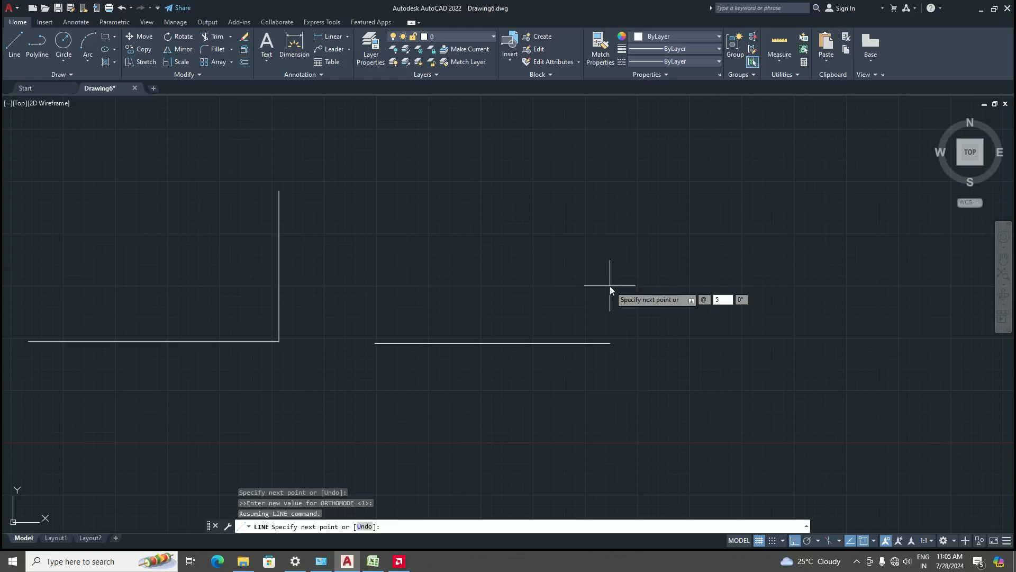
pyautogui.write("'")
pyautogui.press('Tab')
pyautogui.write('45')
pyautogui.press('Return')
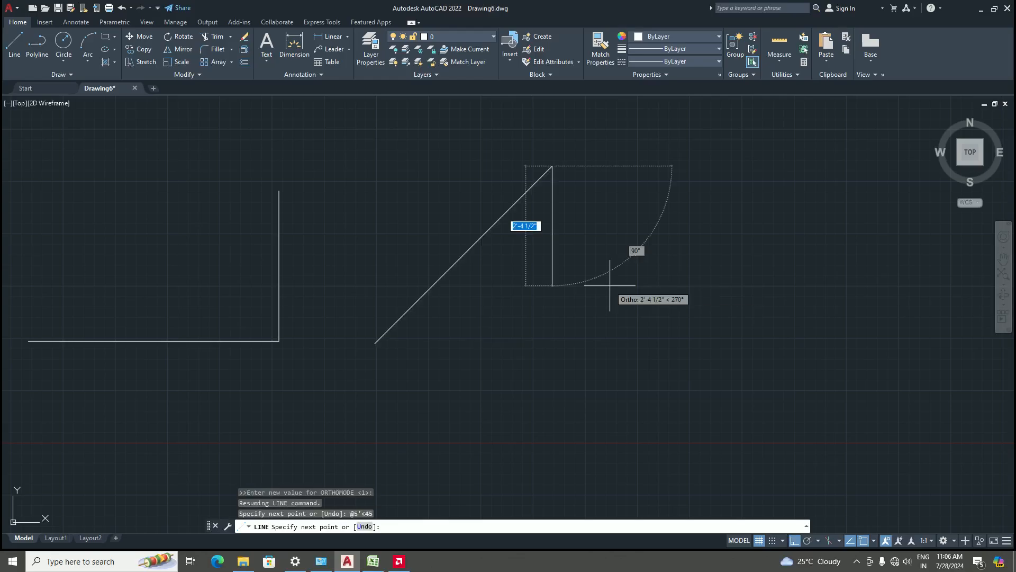
pyautogui.press('Return')
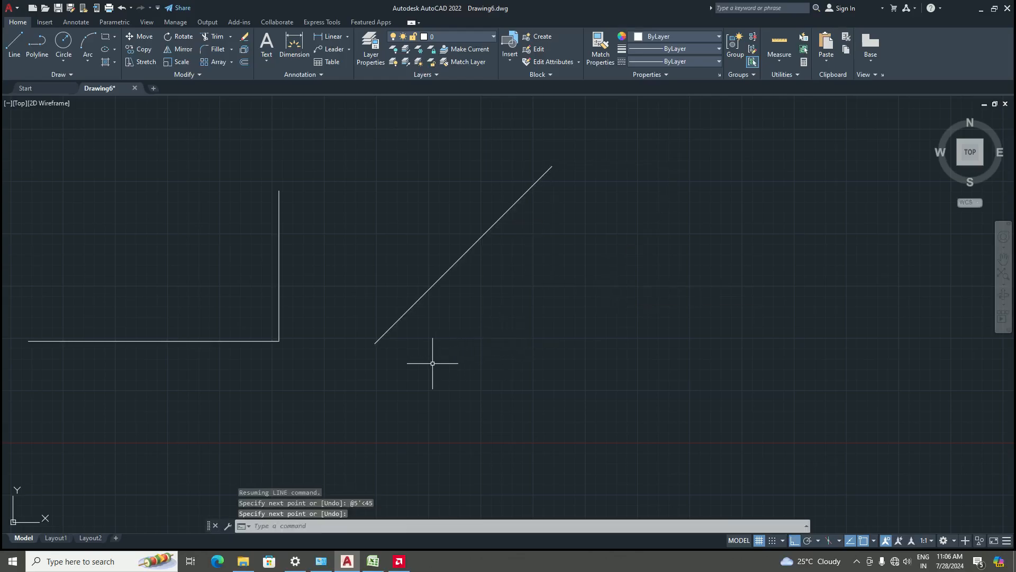
# Draw a 5' horizontal line starting from the lower end of the 45° line
pyautogui.scroll(-2, 429, 363)
pyautogui.scroll(2, 442, 292)
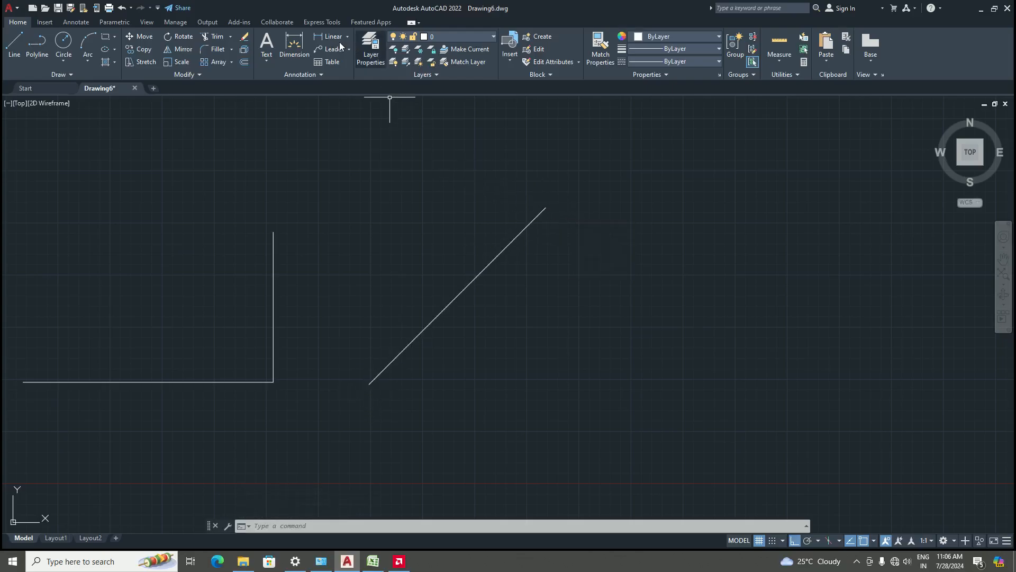
pyautogui.click(14, 46)
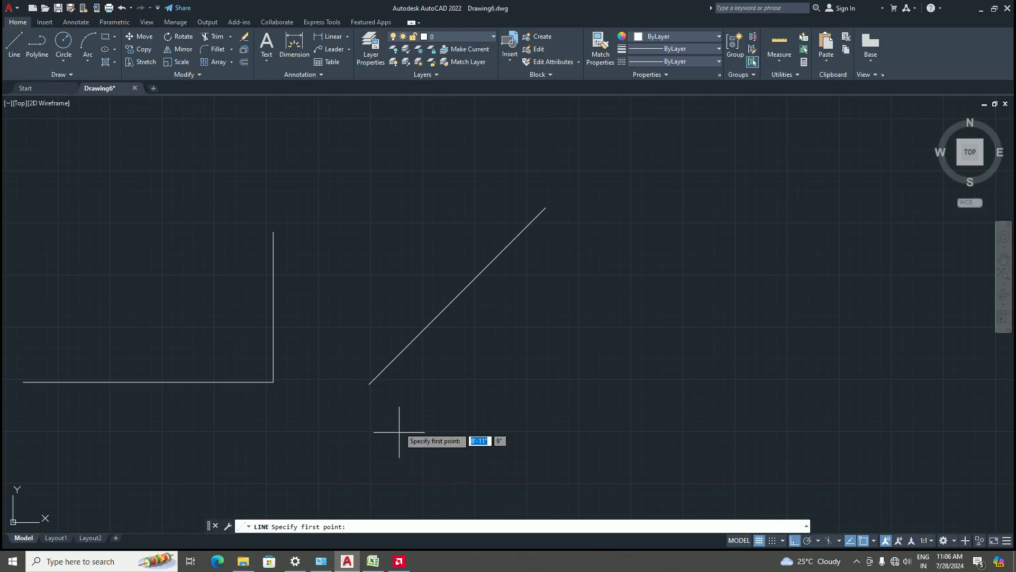
pyautogui.click(370, 385)
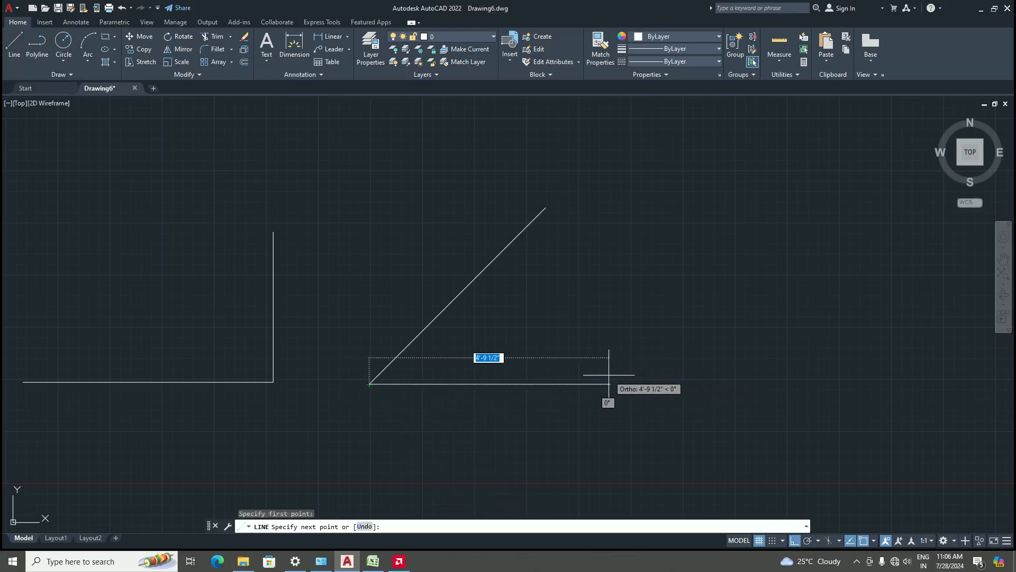
pyautogui.write("5'")
pyautogui.press('Return')
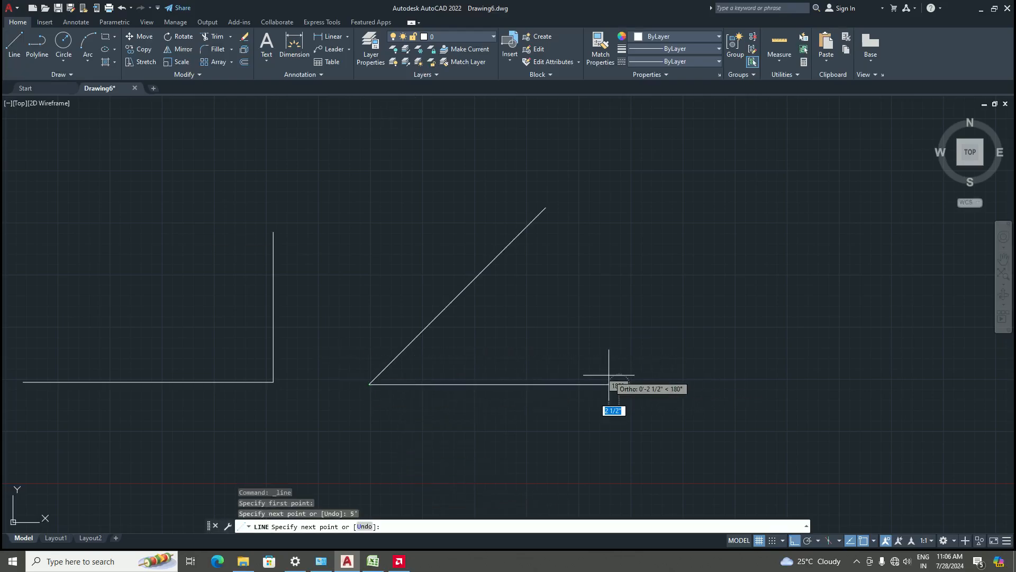
pyautogui.press('Return')
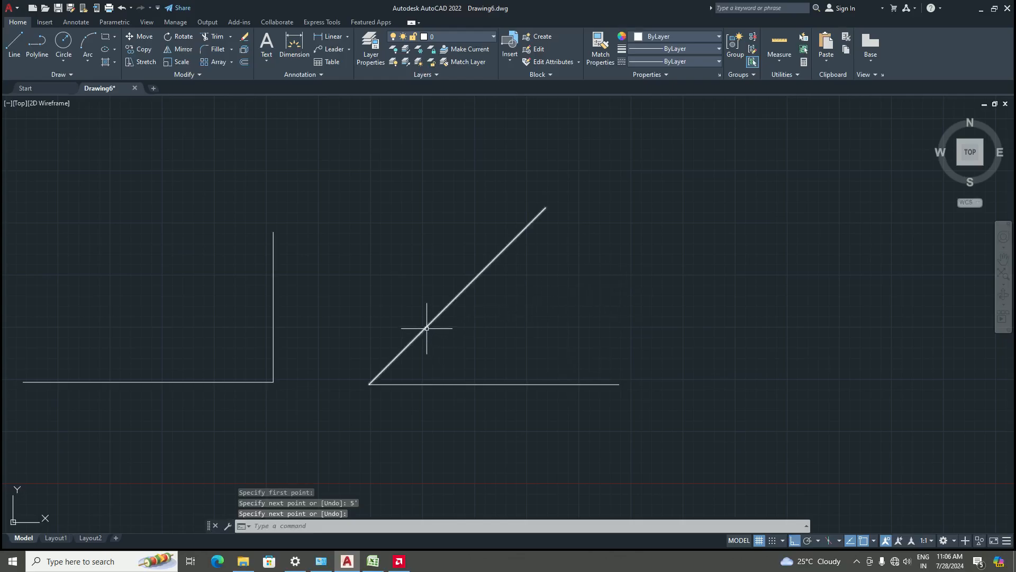
# Add an angular dimension between the 45° line and the horizontal line
pyautogui.click(347, 37)
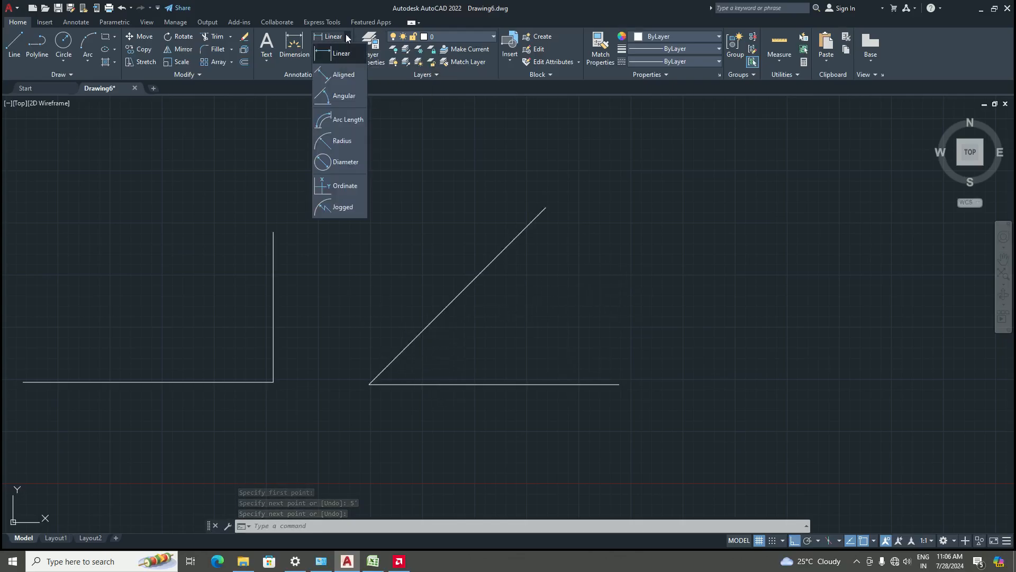
pyautogui.click(346, 96)
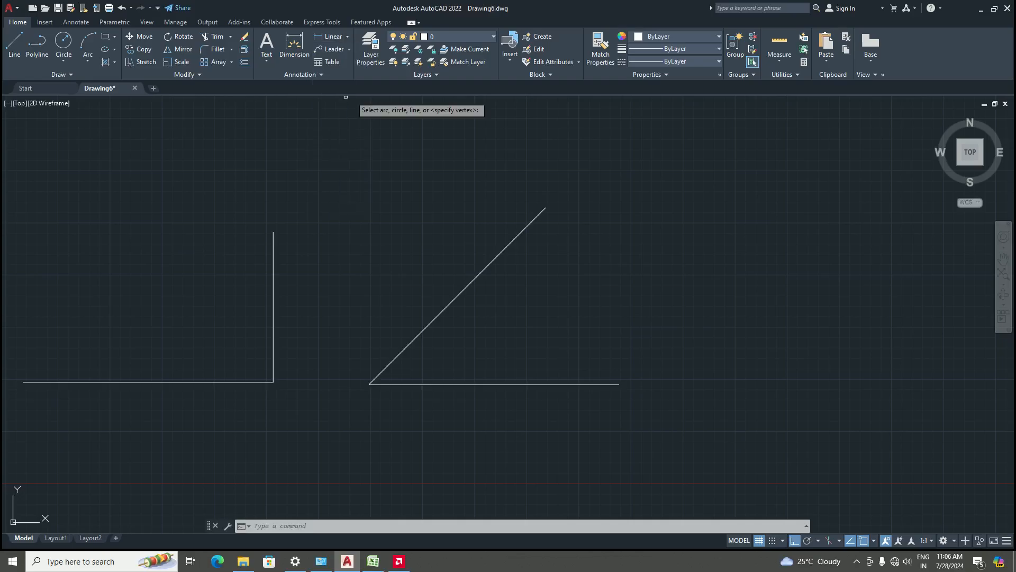
pyautogui.click(398, 355)
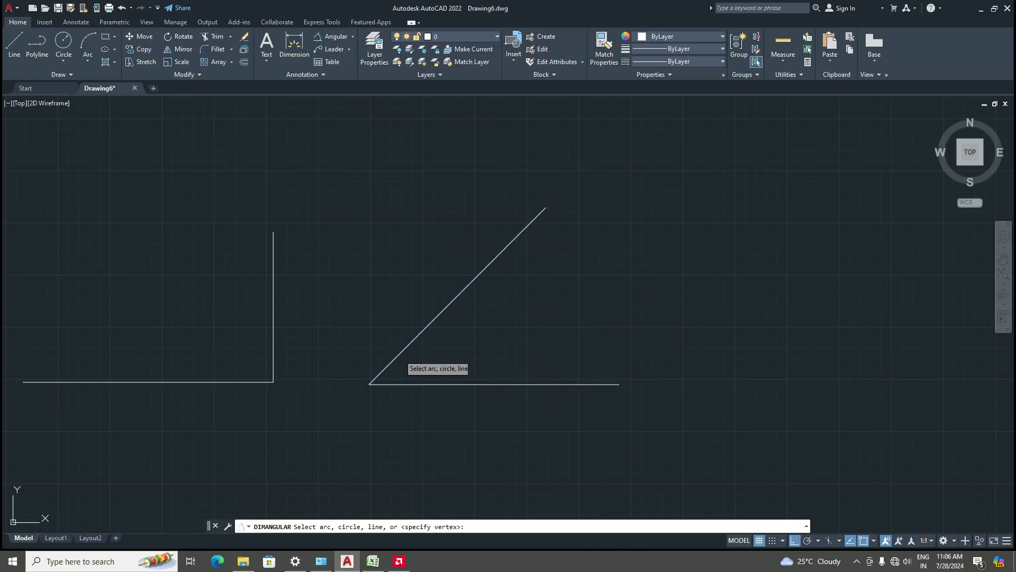
pyautogui.click(406, 384)
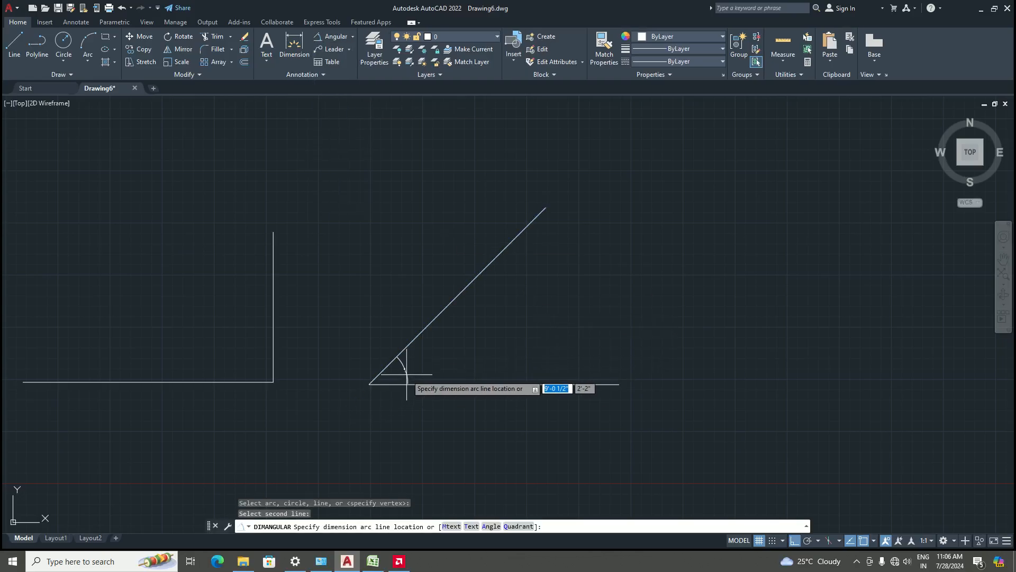
pyautogui.click(424, 343)
# Add an aligned dimension along the 45° line between its two endpoints
pyautogui.scroll(5, 432, 339)
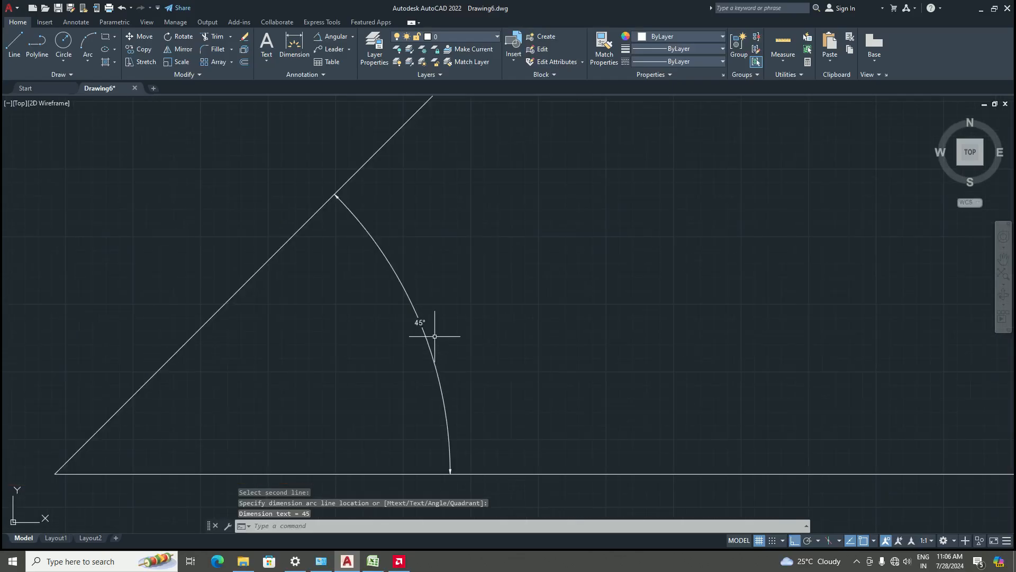
pyautogui.scroll(-6, 431, 340)
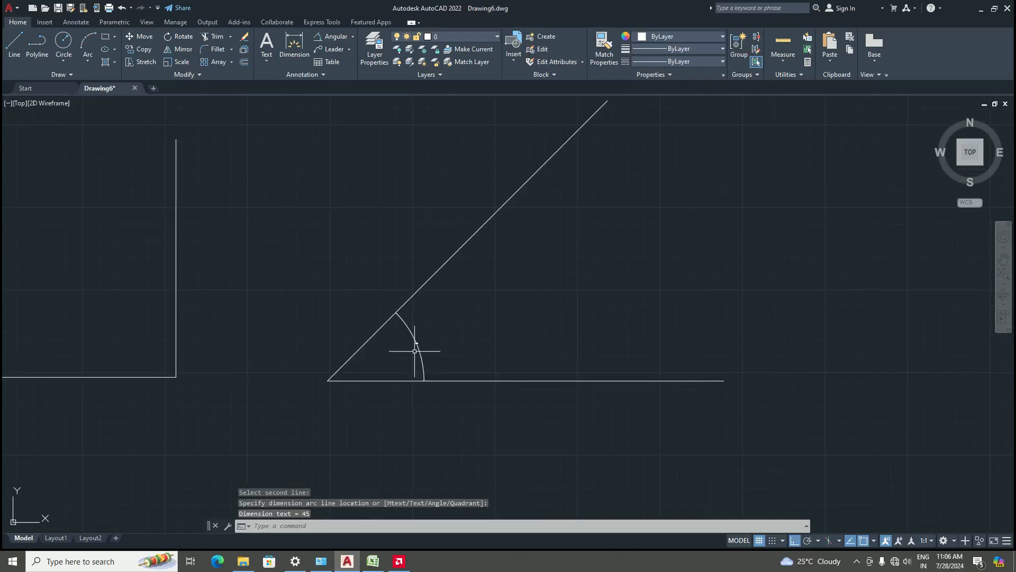
pyautogui.scroll(-4, 415, 351)
pyautogui.scroll(2, 504, 264)
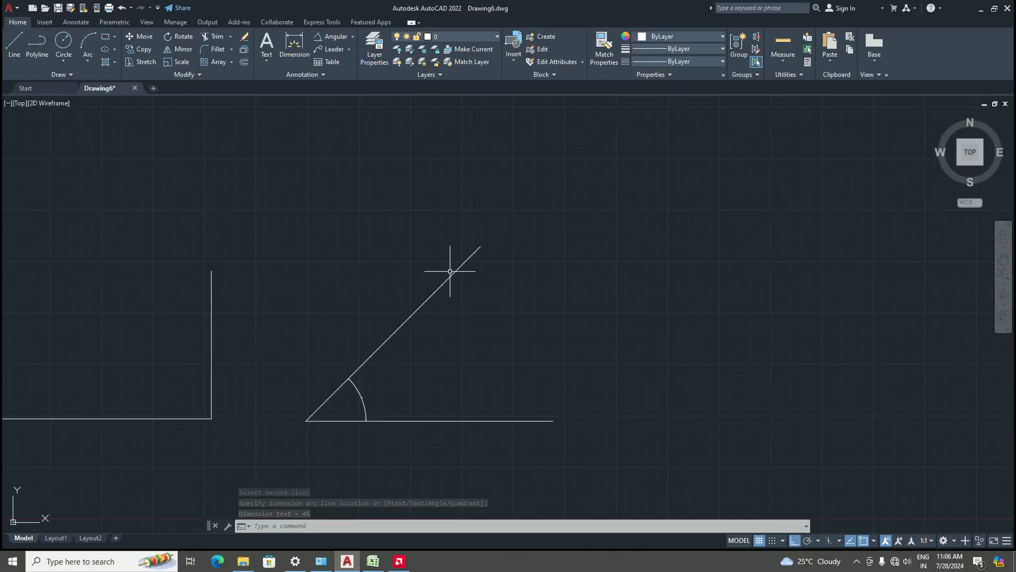
pyautogui.click(353, 36)
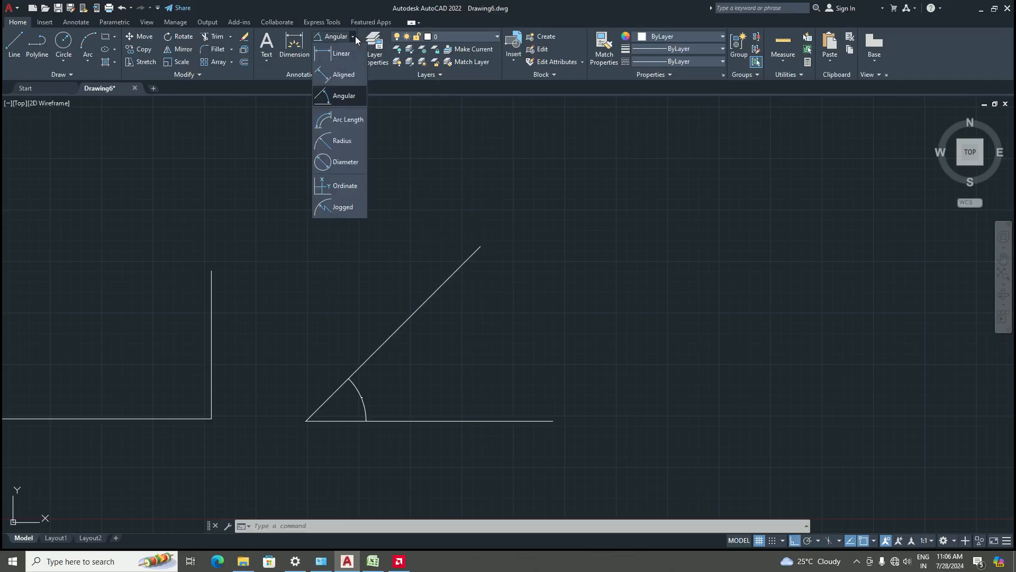
pyautogui.click(340, 76)
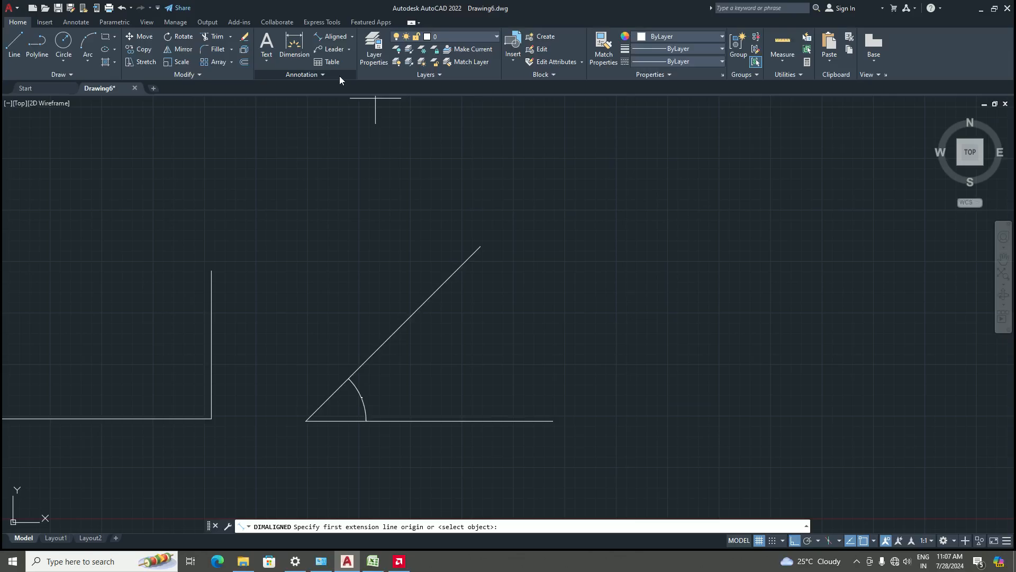
pyautogui.click(480, 246)
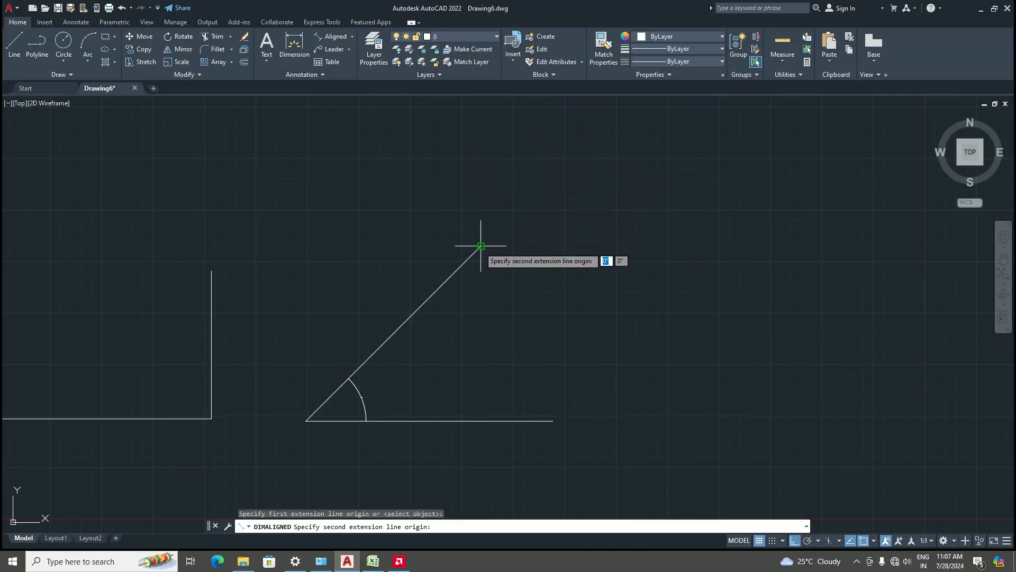
pyautogui.click(306, 420)
pyautogui.click(309, 356)
# Open the Drawing Units dialog to check the unit settings and close it
pyautogui.scroll(8, 352, 306)
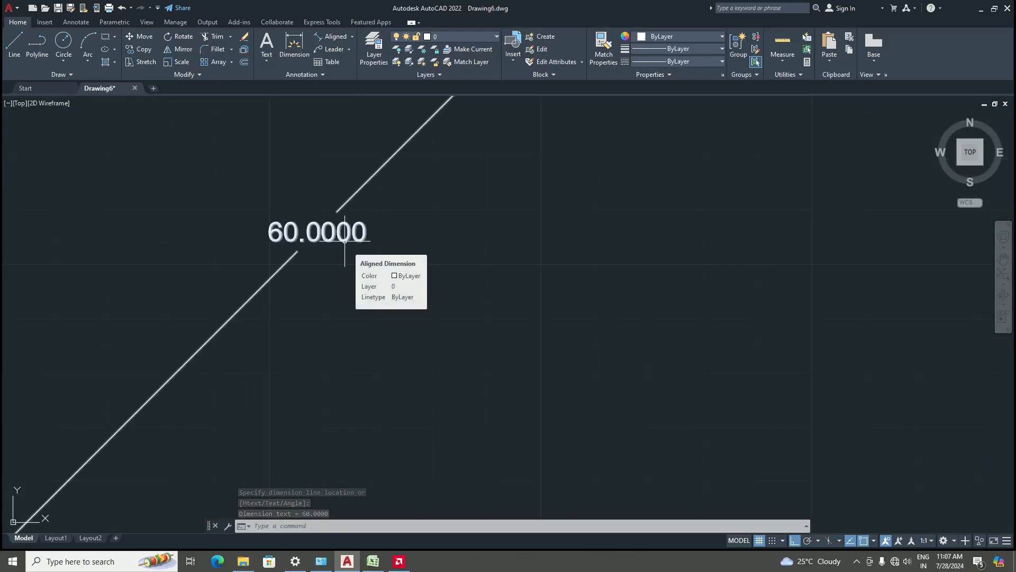
pyautogui.scroll(-5, 343, 259)
pyautogui.scroll(3, 345, 268)
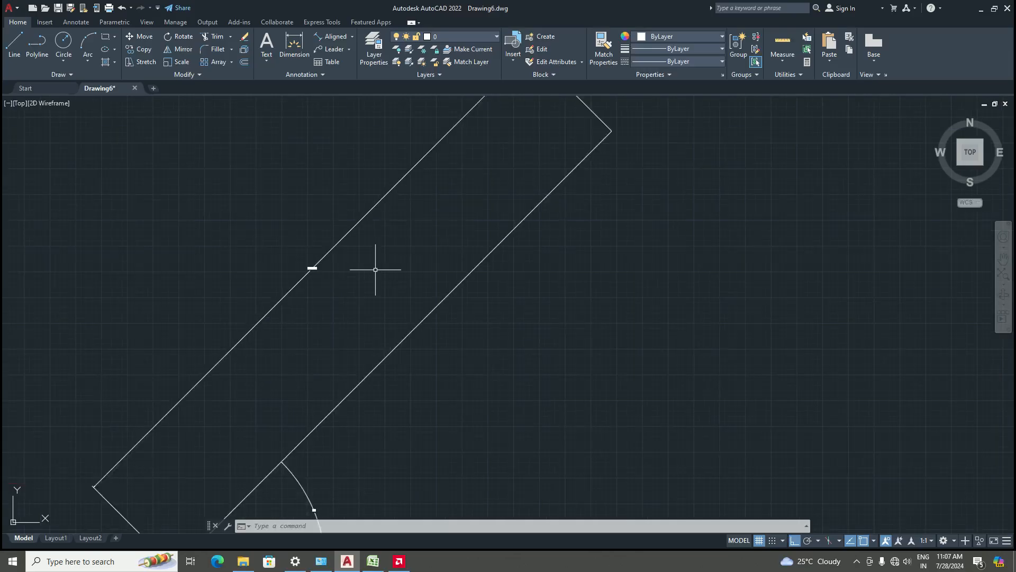
pyautogui.write('un')
pyautogui.press('Return')
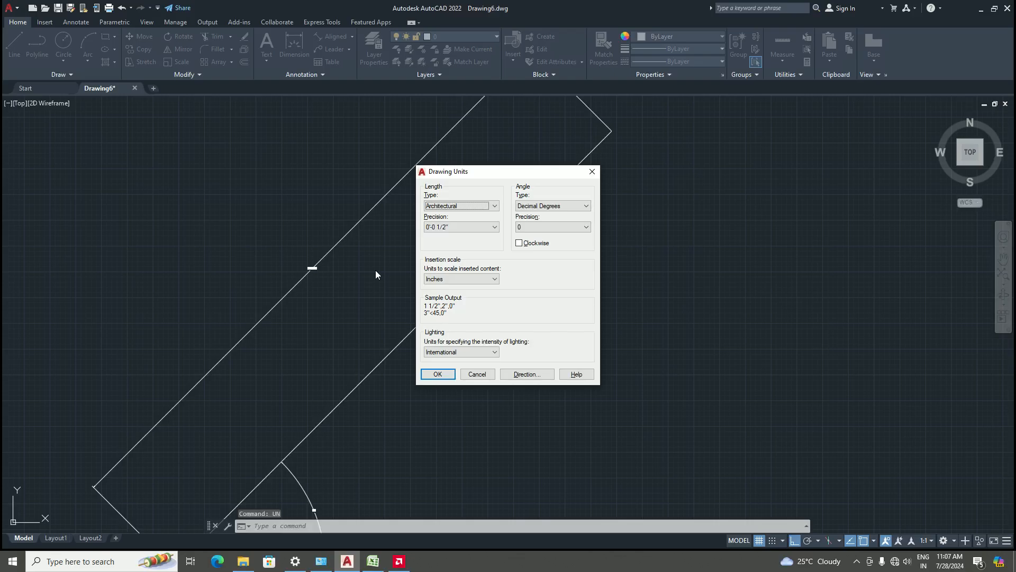
pyautogui.click(592, 172)
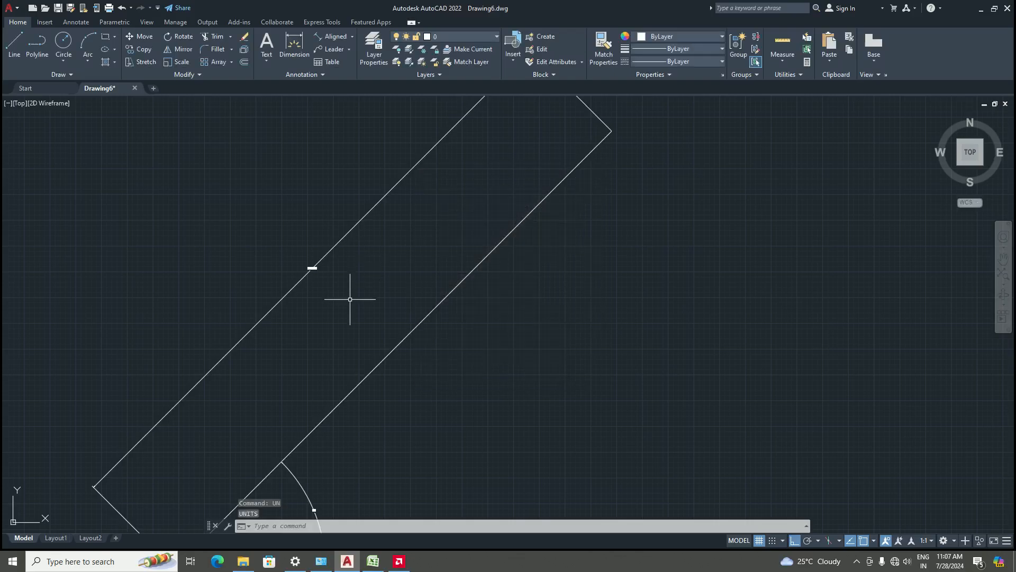
# Open the Dimension Style Manager to inspect the Standard style and close it
pyautogui.write('d')
pyautogui.press('Return')
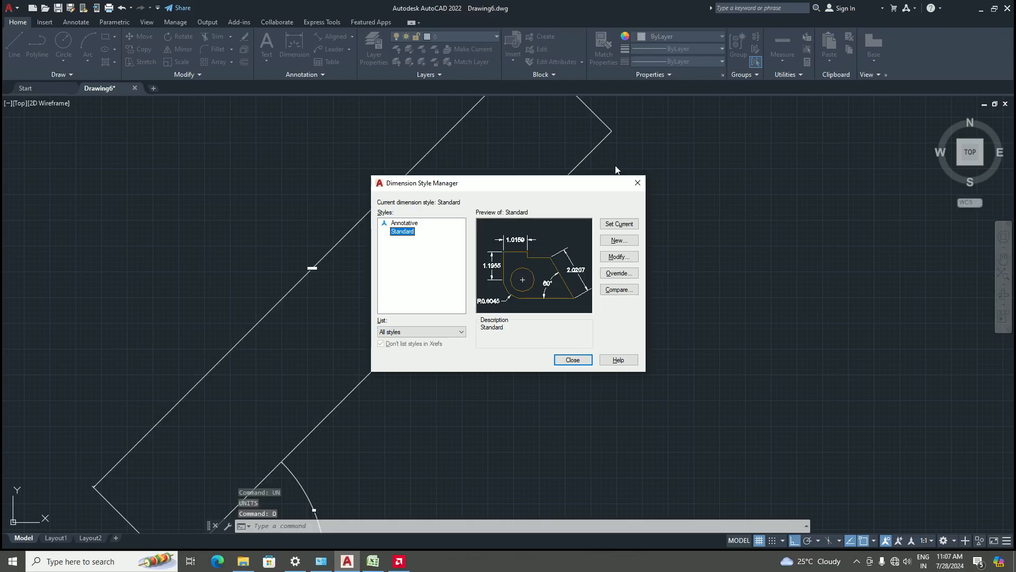
pyautogui.click(638, 182)
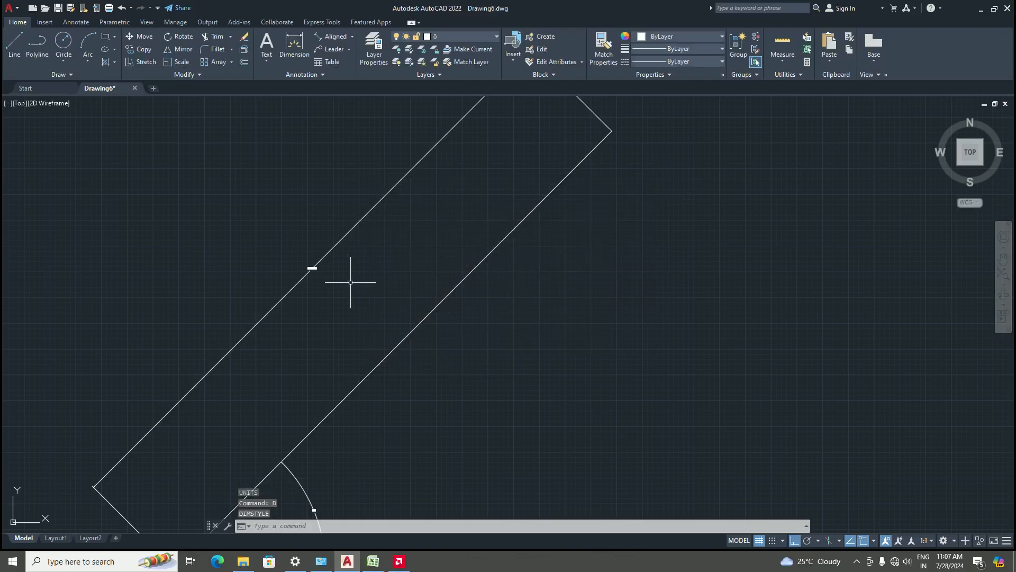
pyautogui.scroll(5, 329, 267)
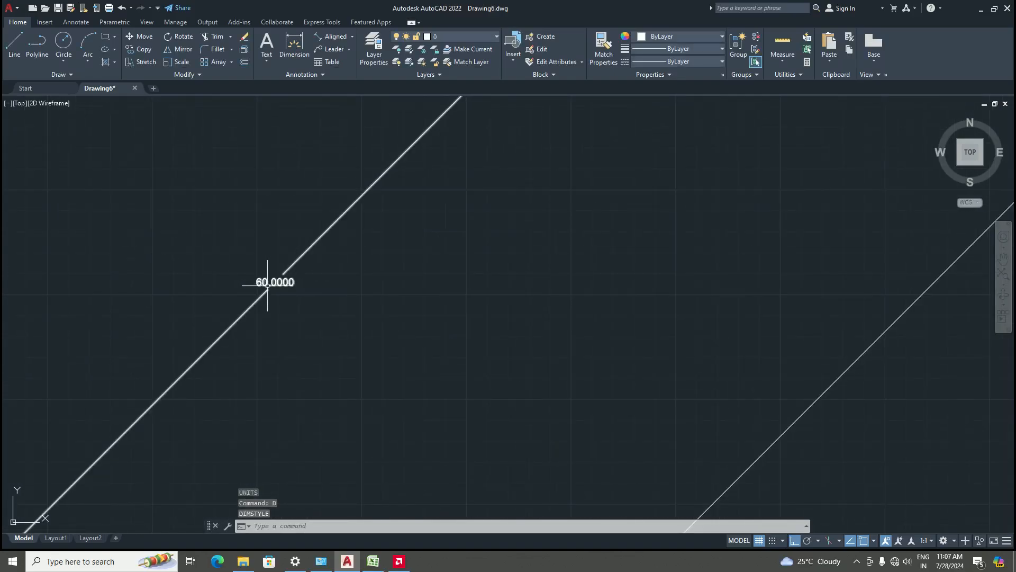
pyautogui.moveTo(268, 284)
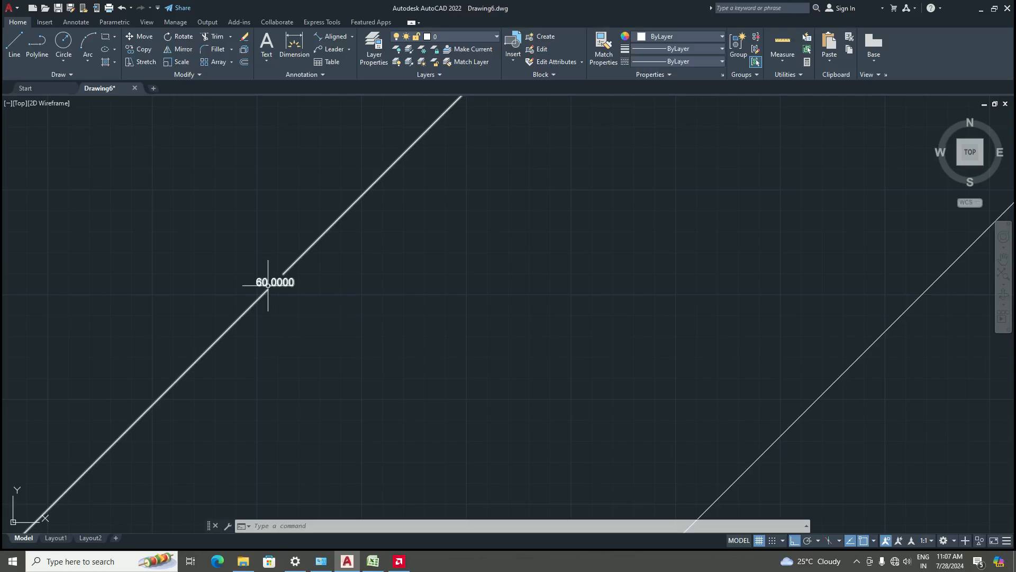
pyautogui.scroll(-4, 368, 291)
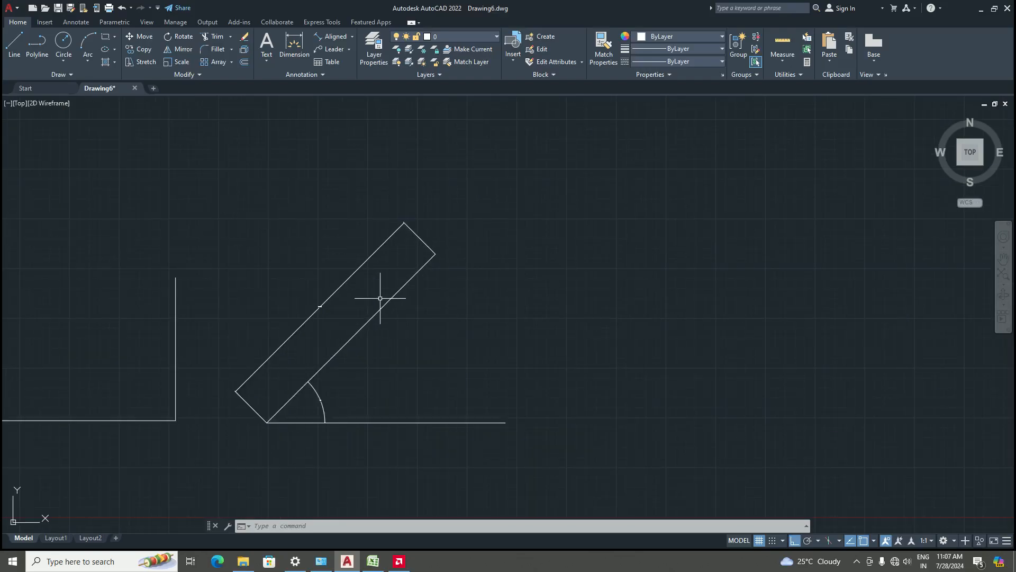
# Set the Standard dimension style's primary unit format to Architectural with 0'-0 1/2" precision
pyautogui.write('d')
pyautogui.press('Return')
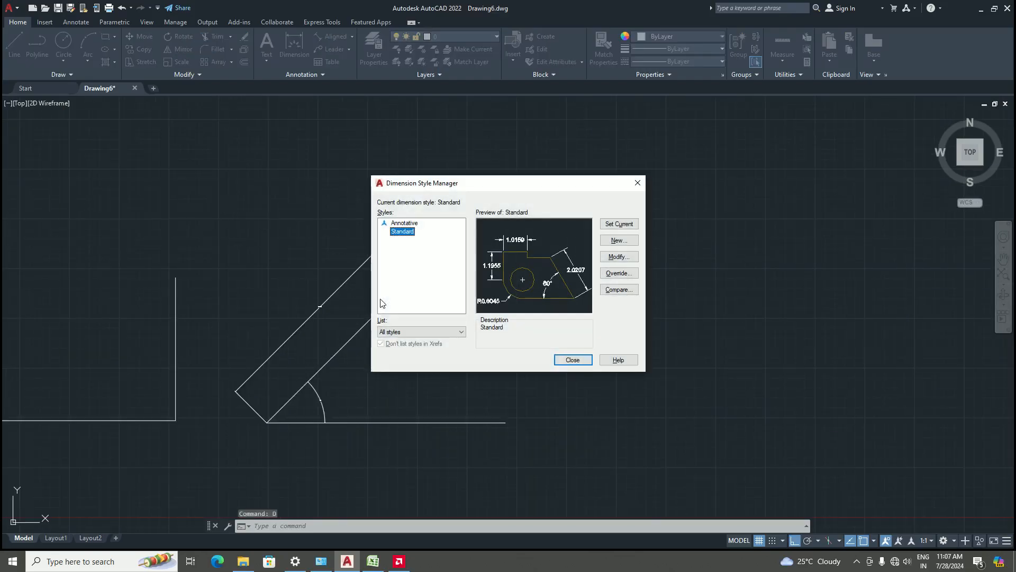
pyautogui.click(614, 256)
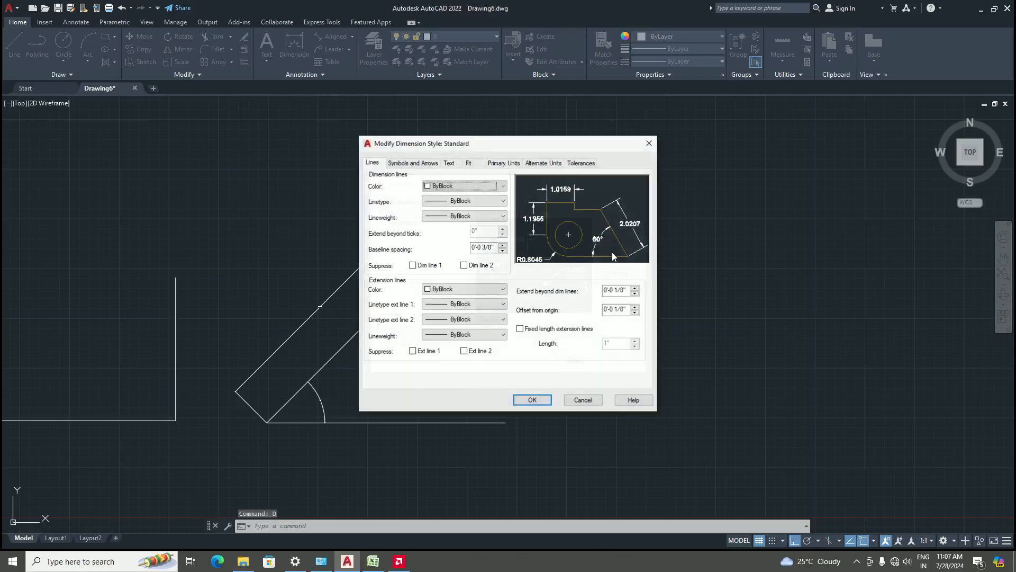
pyautogui.click(507, 163)
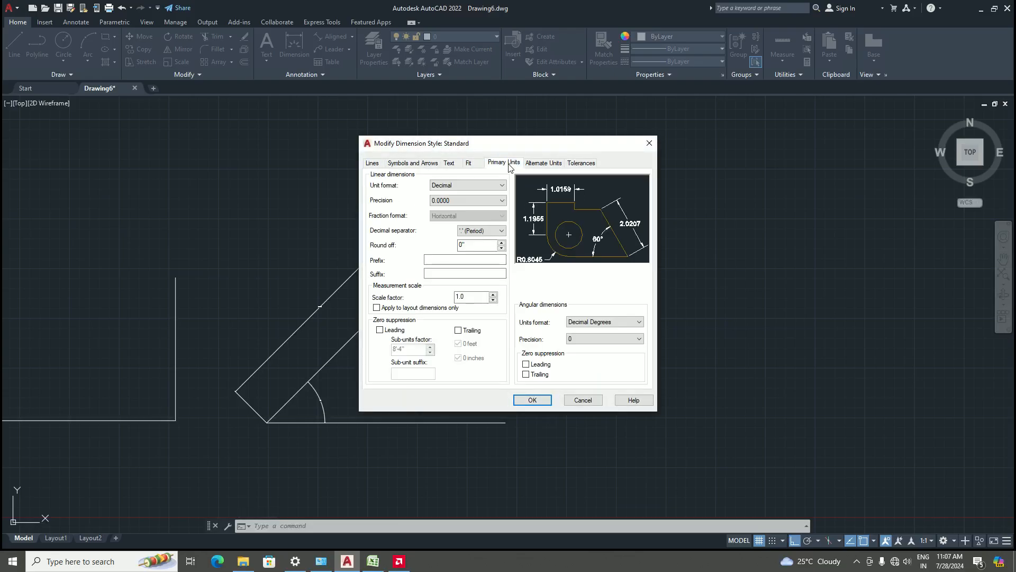
pyautogui.click(486, 187)
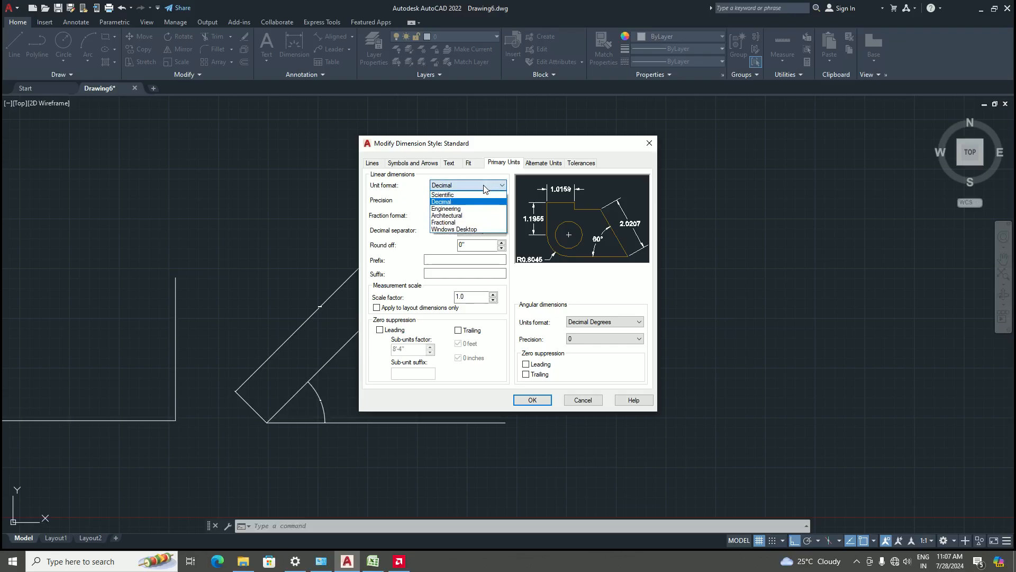
pyautogui.click(459, 219)
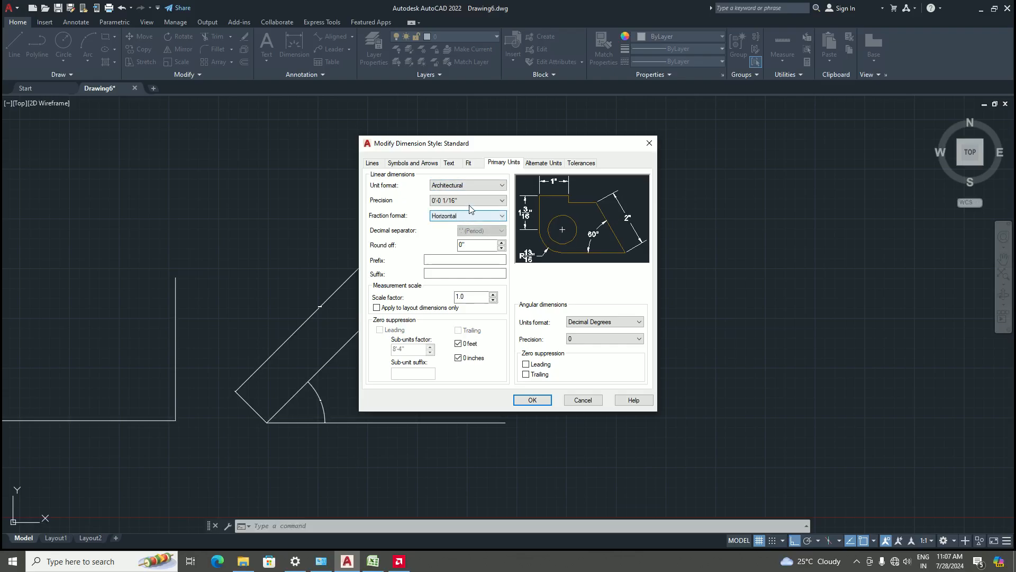
pyautogui.click(473, 204)
pyautogui.click(455, 220)
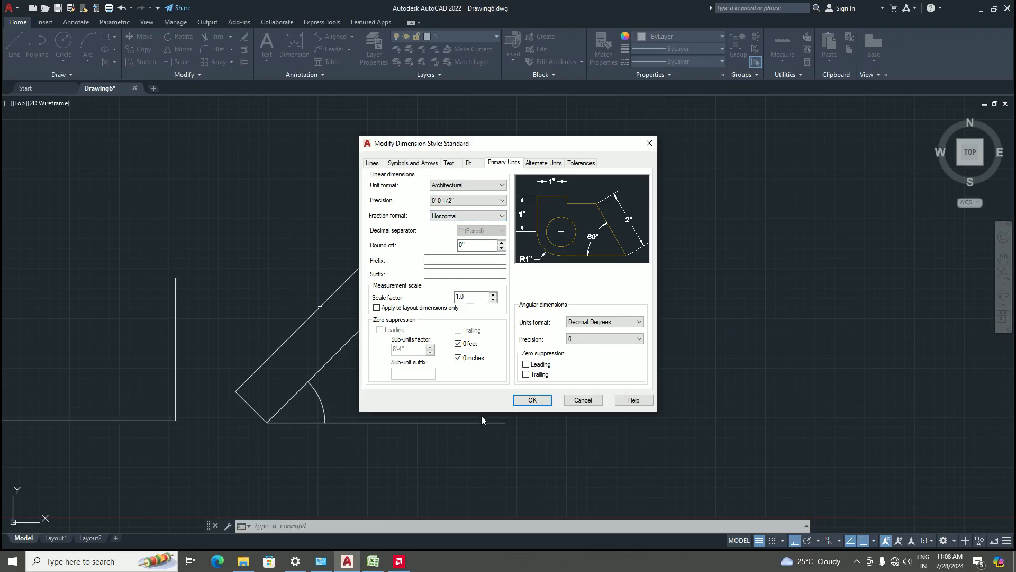
# Set the dimension text height to 5" and apply the style changes
pyautogui.click(449, 163)
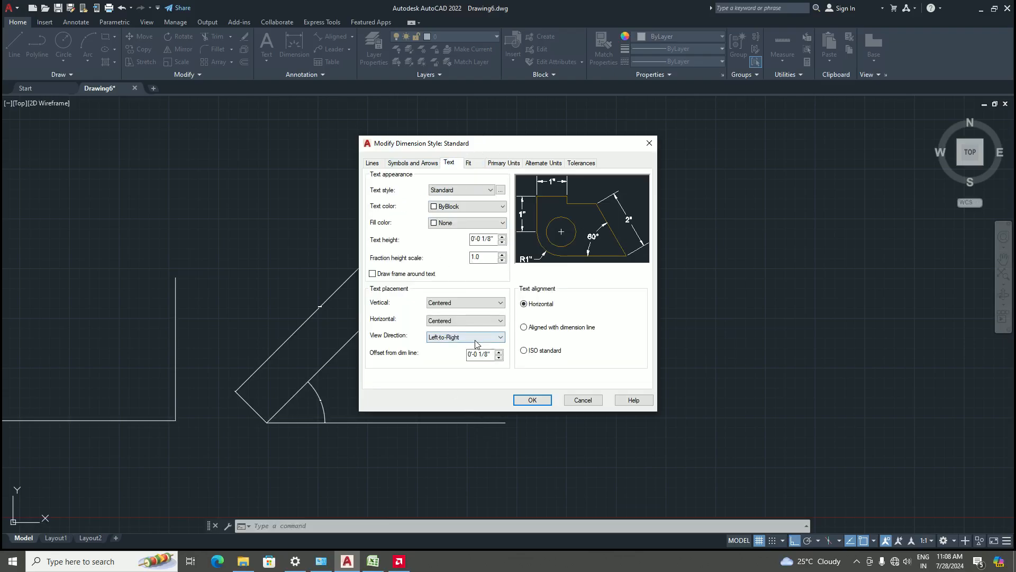
pyautogui.click(495, 239)
pyautogui.press('BackSpace')
pyautogui.press('BackSpace')
pyautogui.press('BackSpace')
pyautogui.press('BackSpace')
pyautogui.press('BackSpace')
pyautogui.press('BackSpace')
pyautogui.press('BackSpace')
pyautogui.press('BackSpace')
pyautogui.press('BackSpace')
pyautogui.write("5'")
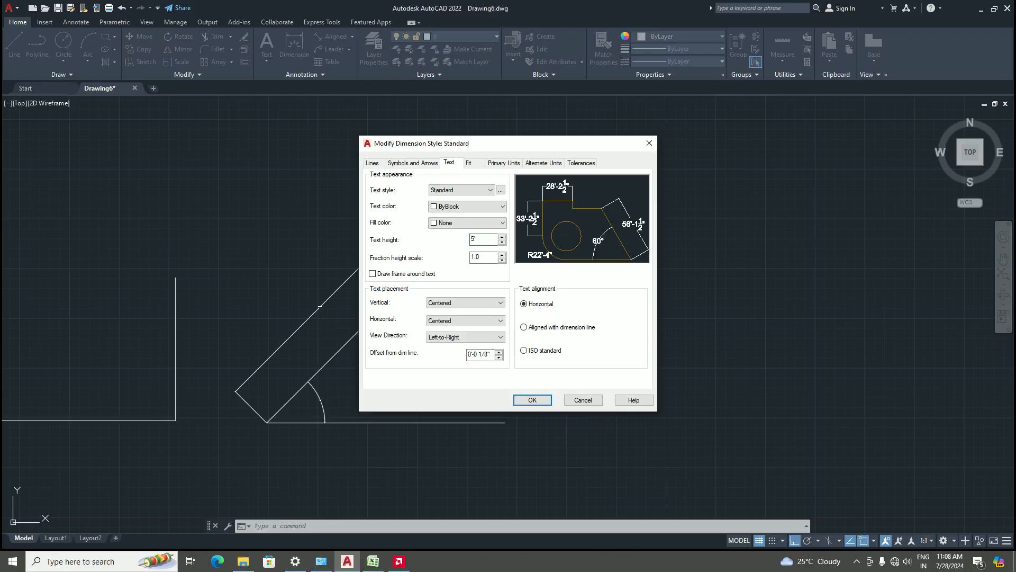
pyautogui.press('BackSpace')
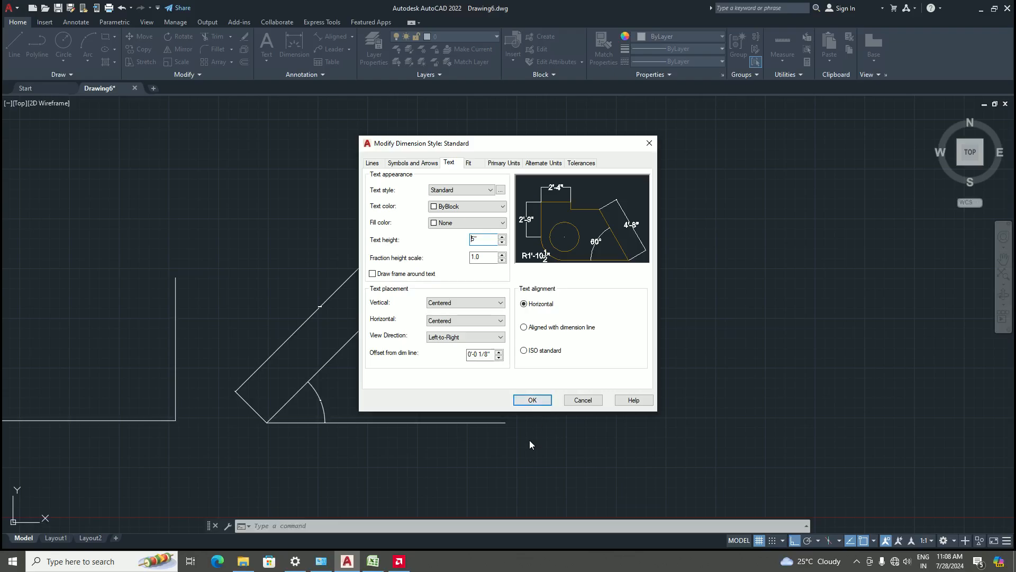
pyautogui.click(532, 400)
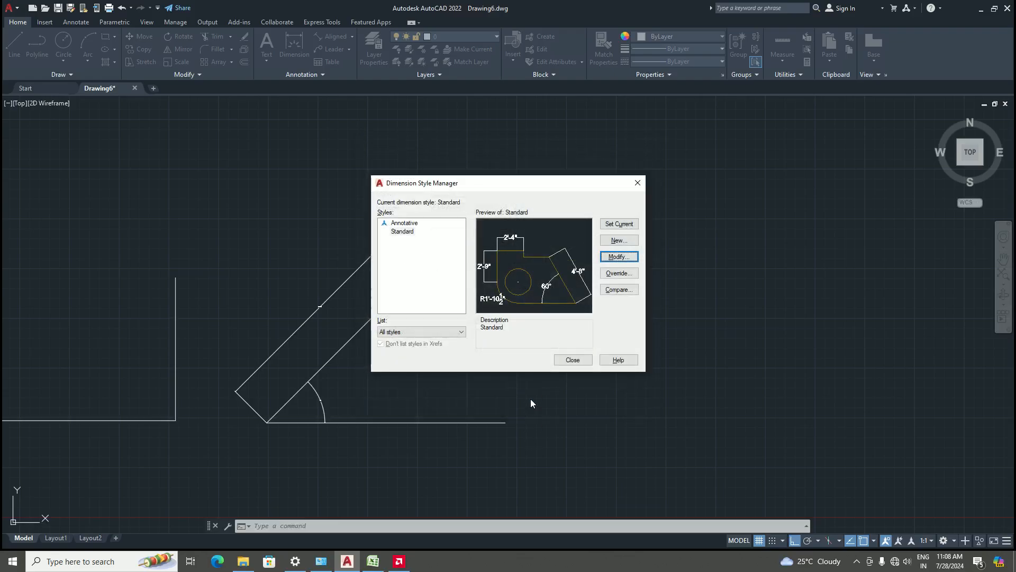
# Make the Standard dimension style current and close the Dimension Style Manager
pyautogui.click(619, 226)
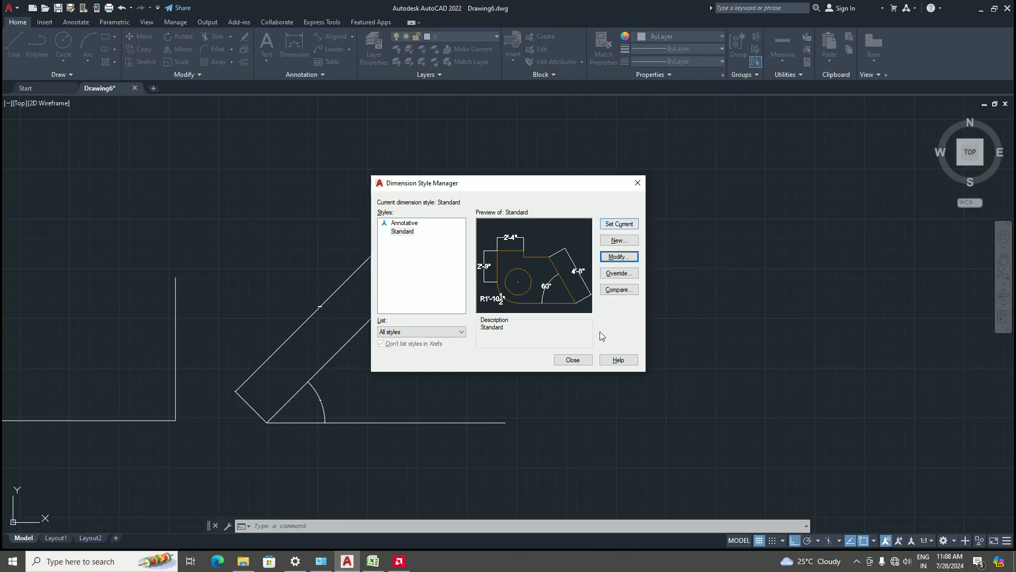
pyautogui.click(629, 226)
pyautogui.click(571, 360)
# Zoom in and out to examine the resized dimension text on the angled line
pyautogui.scroll(3, 327, 312)
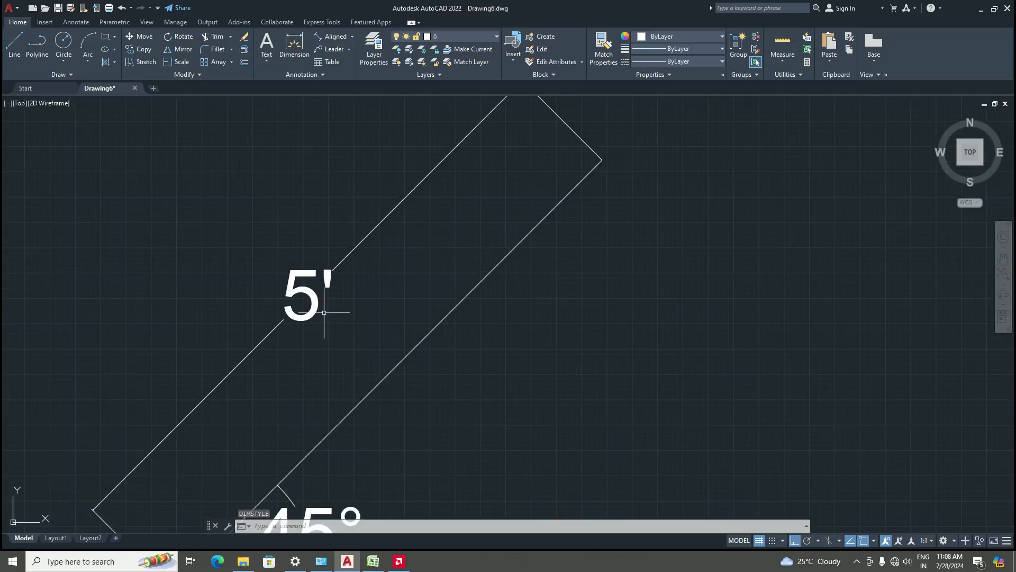
pyautogui.scroll(-3, 336, 379)
pyautogui.scroll(2, 340, 367)
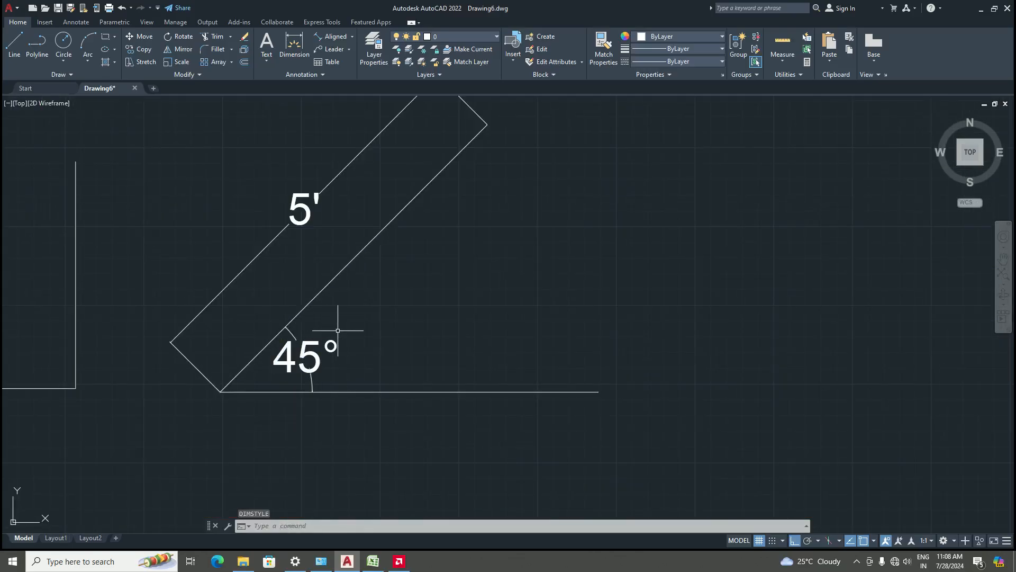
pyautogui.scroll(-4, 323, 355)
pyautogui.scroll(4, 316, 294)
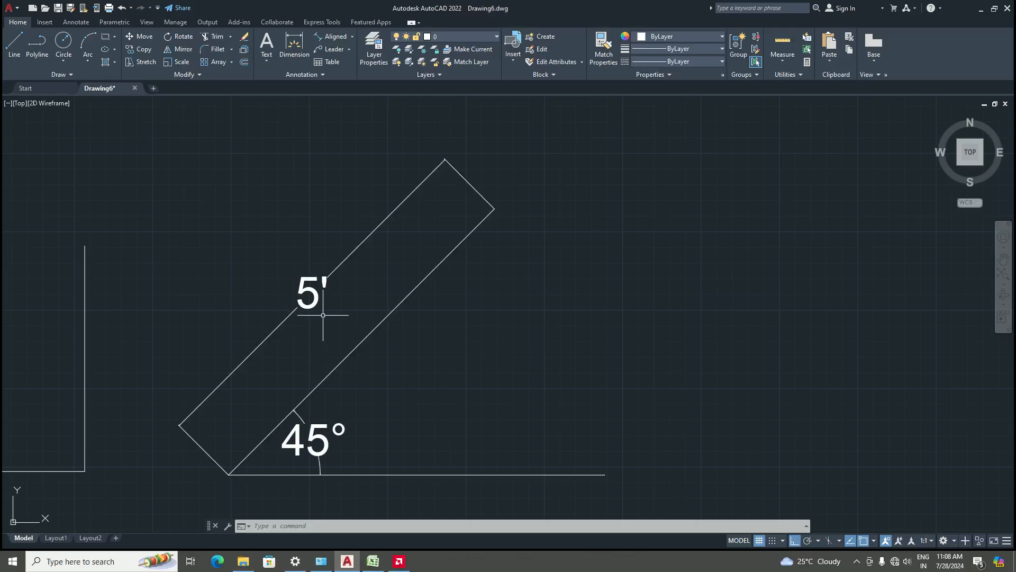
pyautogui.scroll(-3, 367, 363)
pyautogui.scroll(2, 386, 392)
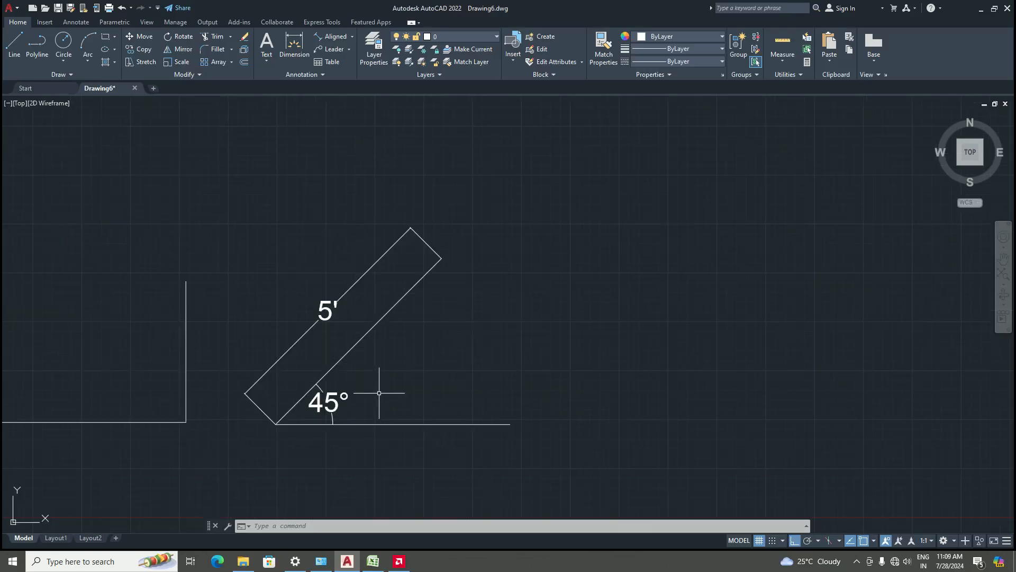
pyautogui.scroll(-2, 392, 394)
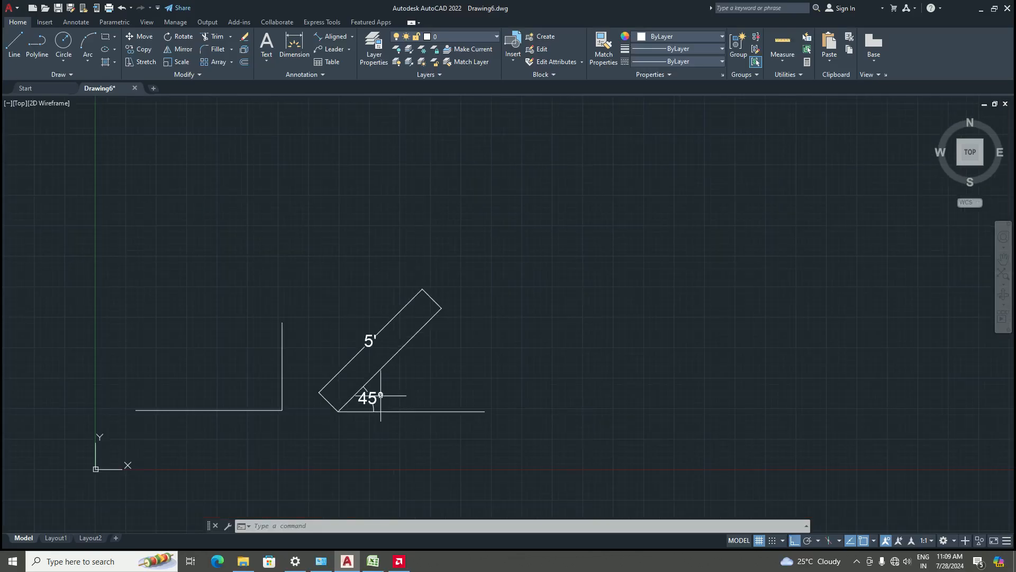
# Erase the 45° line, its outline and both dimensions with a selection window
pyautogui.click(516, 430)
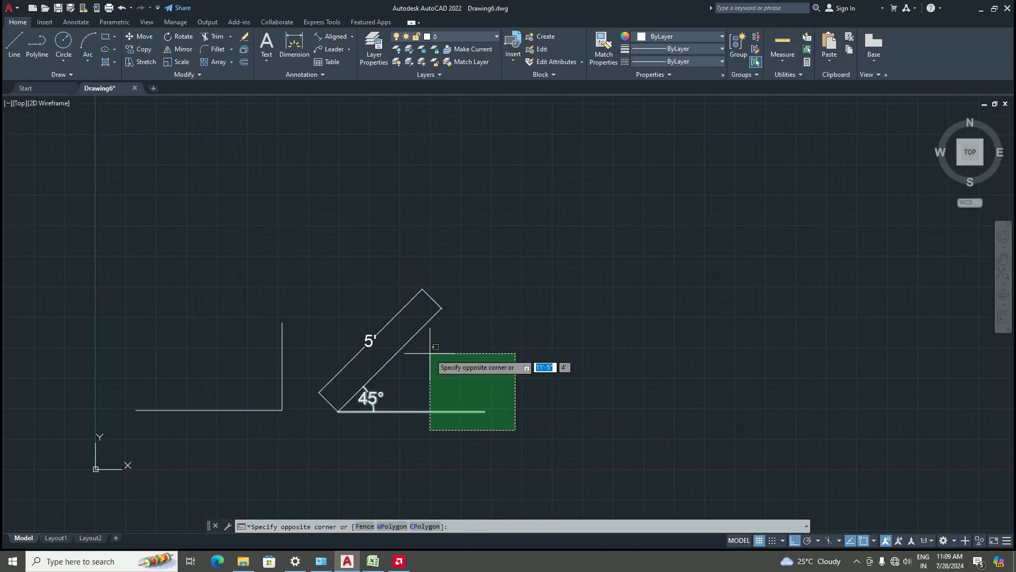
pyautogui.press('Escape')
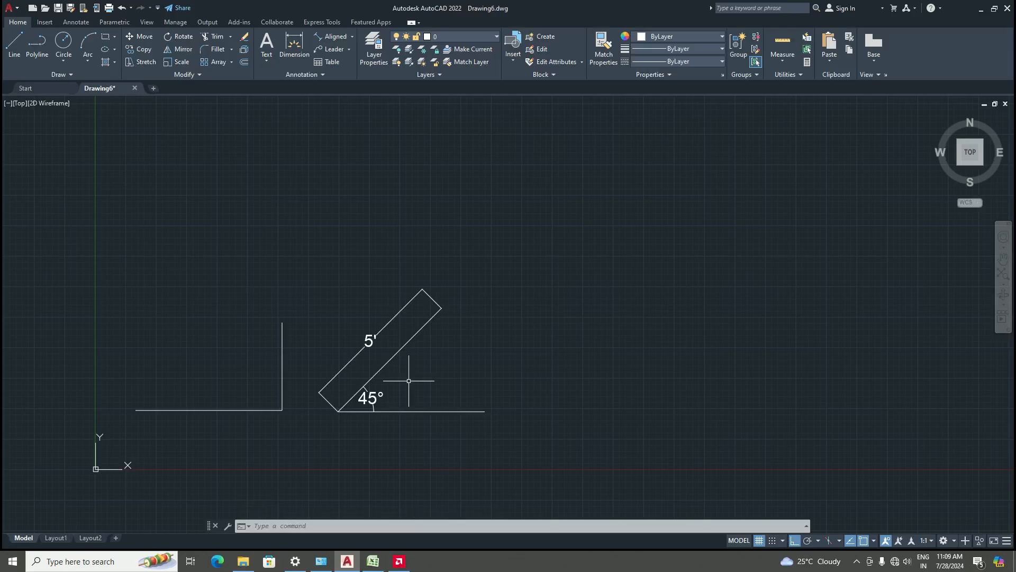
pyautogui.click(530, 438)
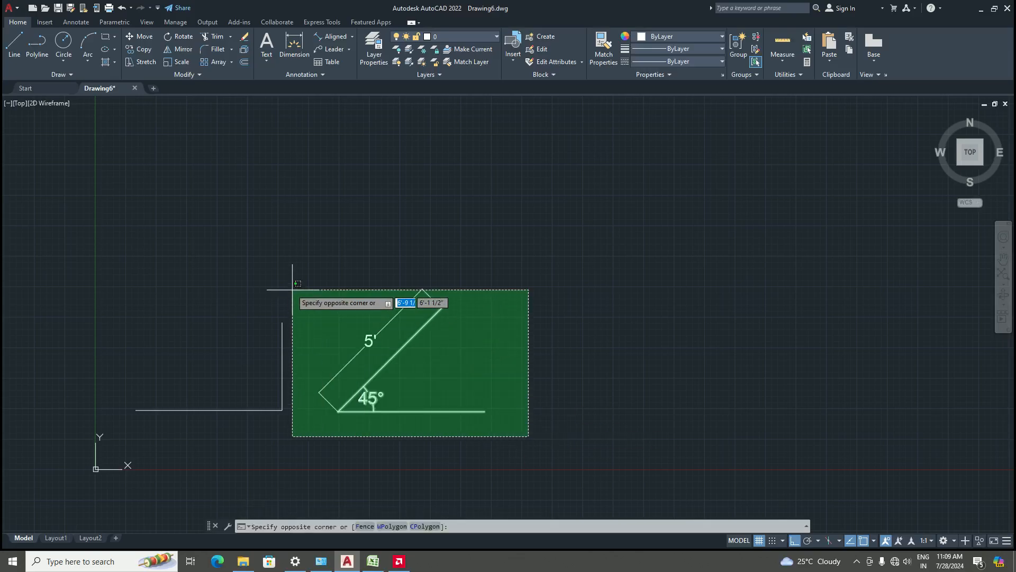
pyautogui.click(303, 273)
pyautogui.press('Delete')
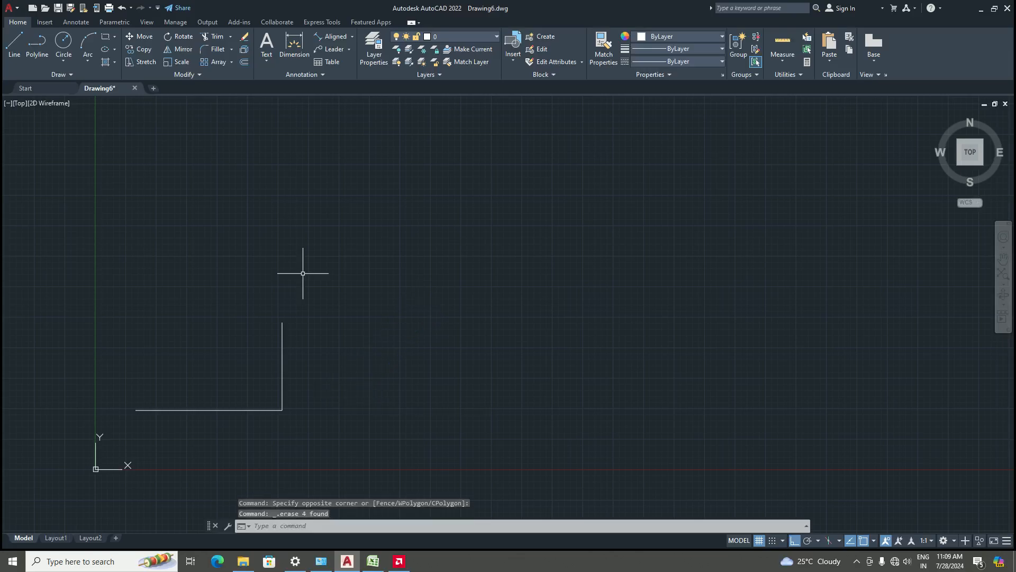
pyautogui.write('l')
pyautogui.press('Return')
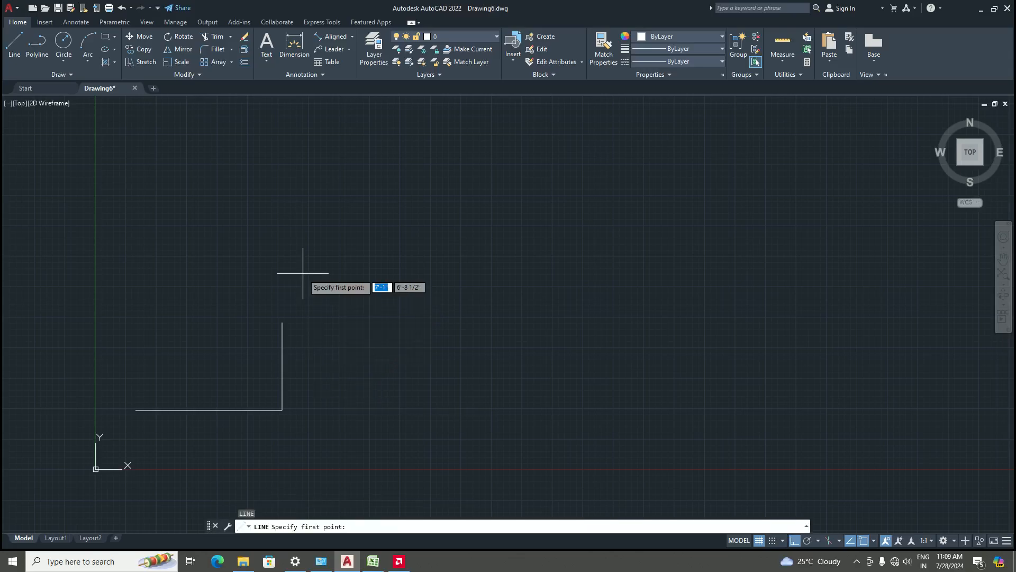
pyautogui.press('Escape')
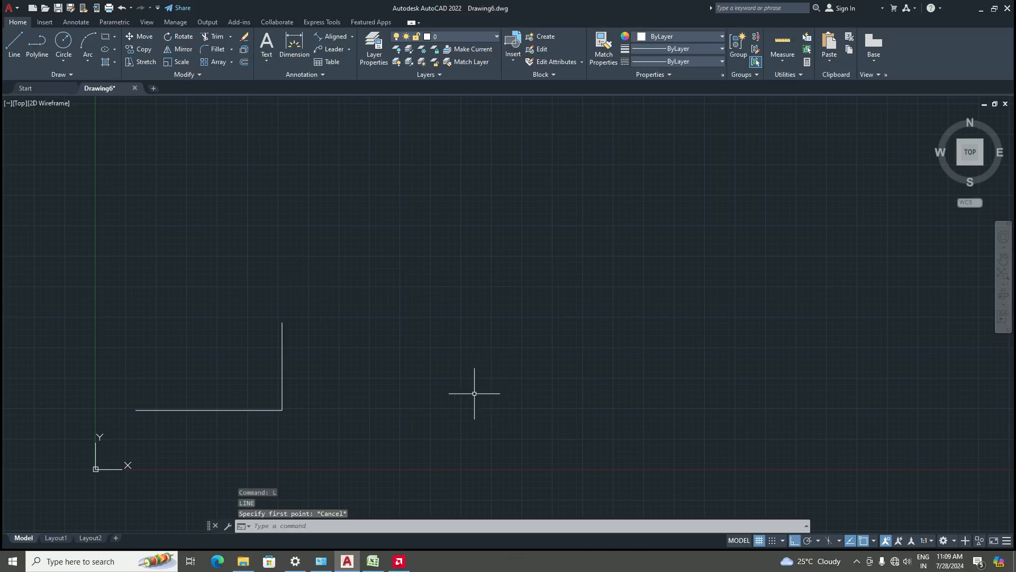
# Erase the remaining horizontal and vertical corner lines
pyautogui.click(543, 399)
pyautogui.click(390, 254)
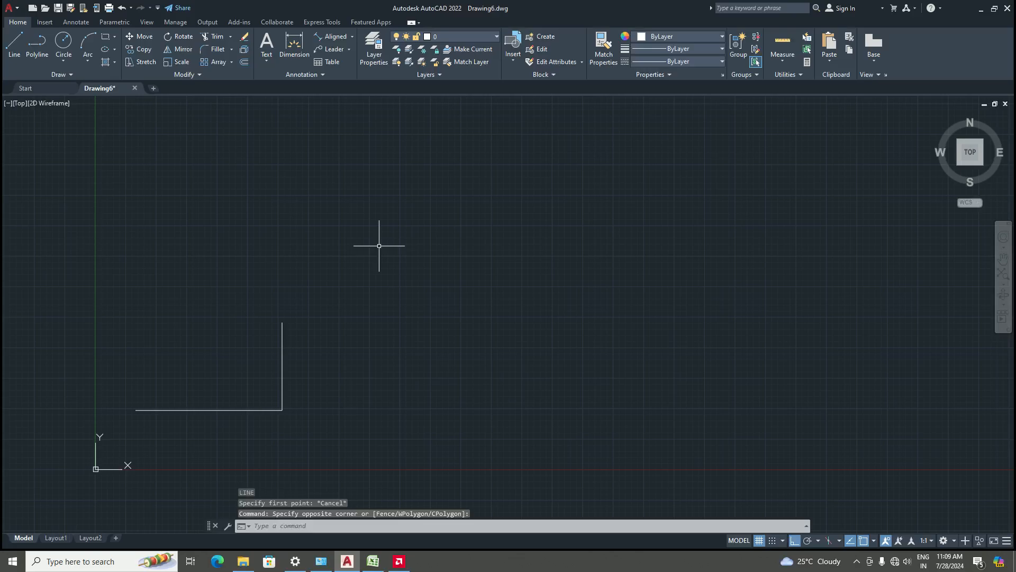
pyautogui.click(333, 433)
pyautogui.click(106, 267)
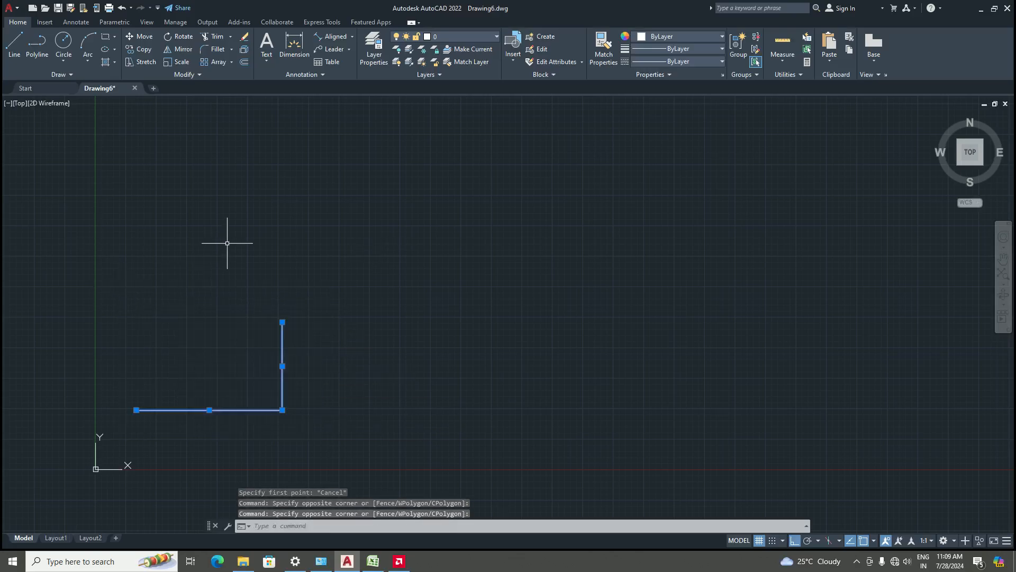
pyautogui.press('Delete')
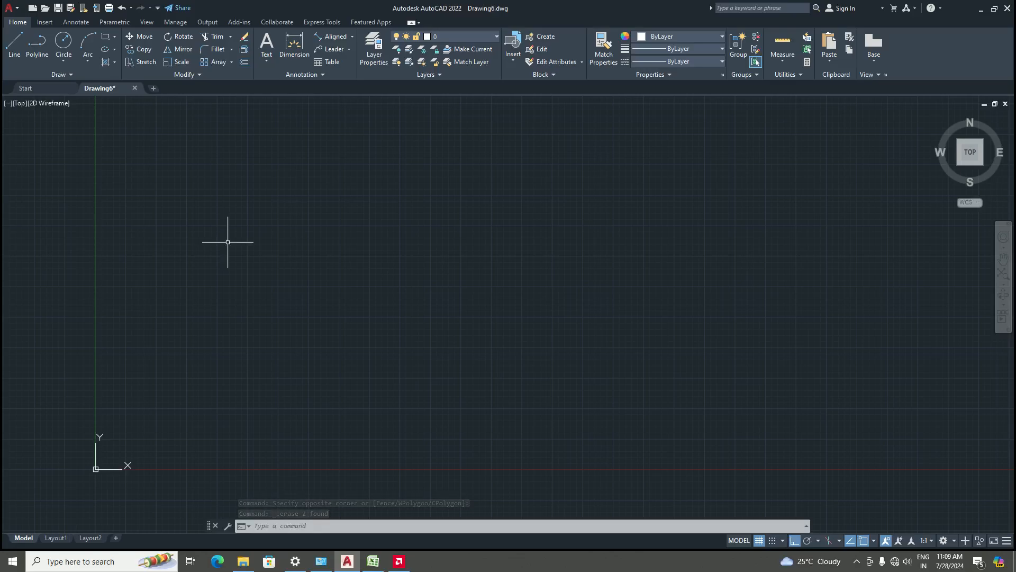
pyautogui.press('Return')
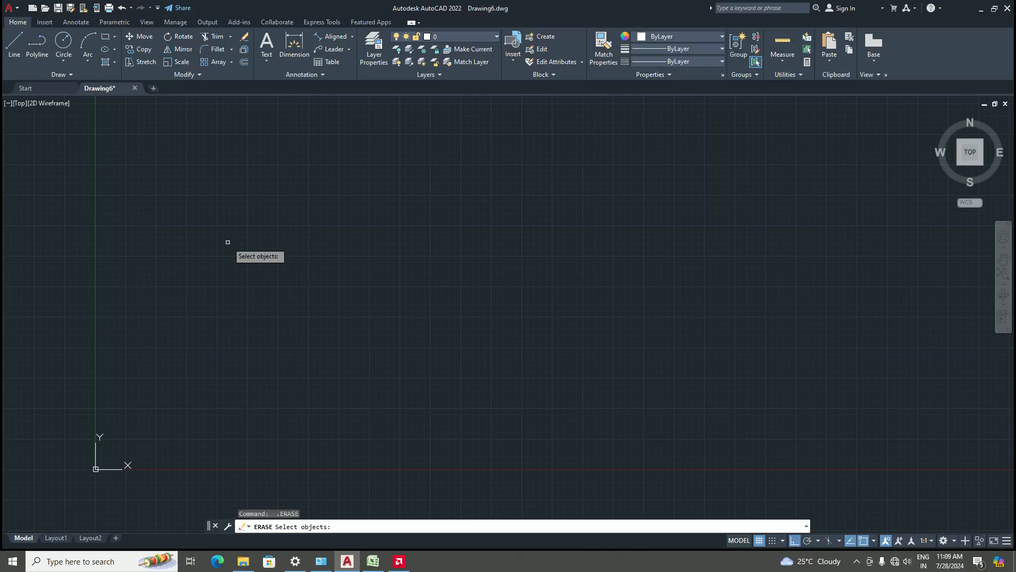
pyautogui.press('Escape')
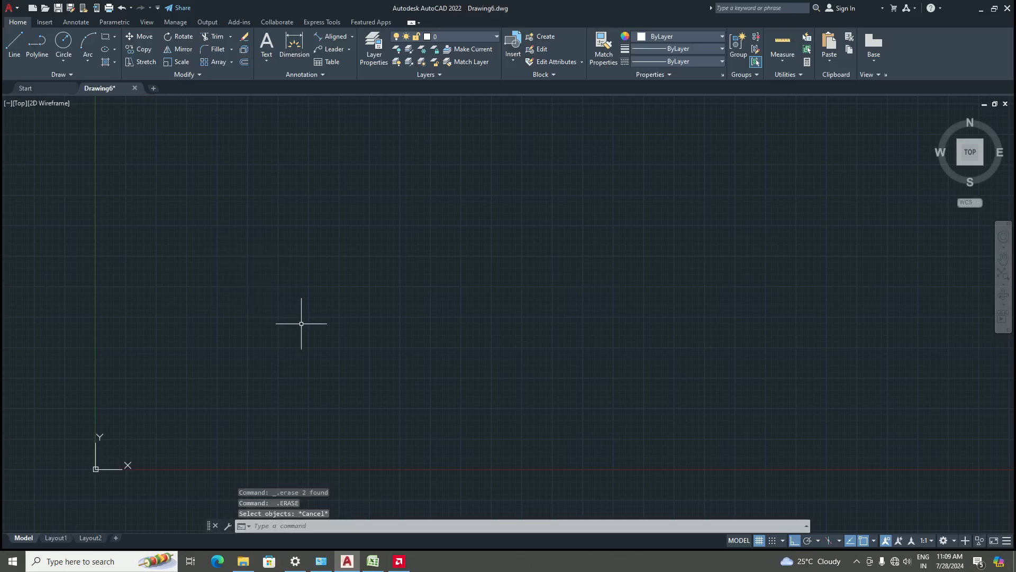
# Draw two circles side by side with the Circle command
pyautogui.click(69, 40)
pyautogui.click(373, 364)
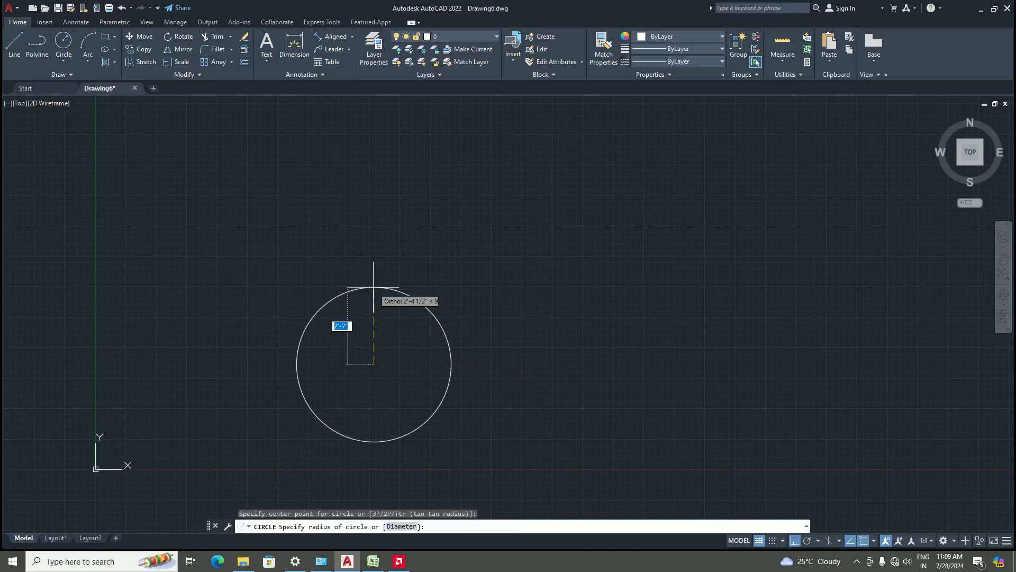
pyautogui.click(374, 288)
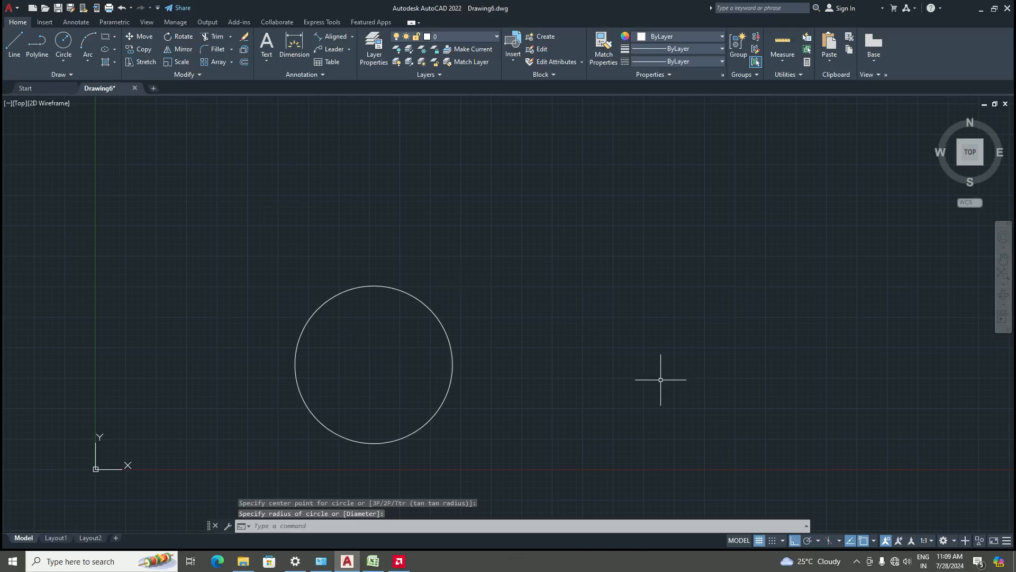
pyautogui.press('Return')
pyautogui.click(638, 377)
pyautogui.click(638, 276)
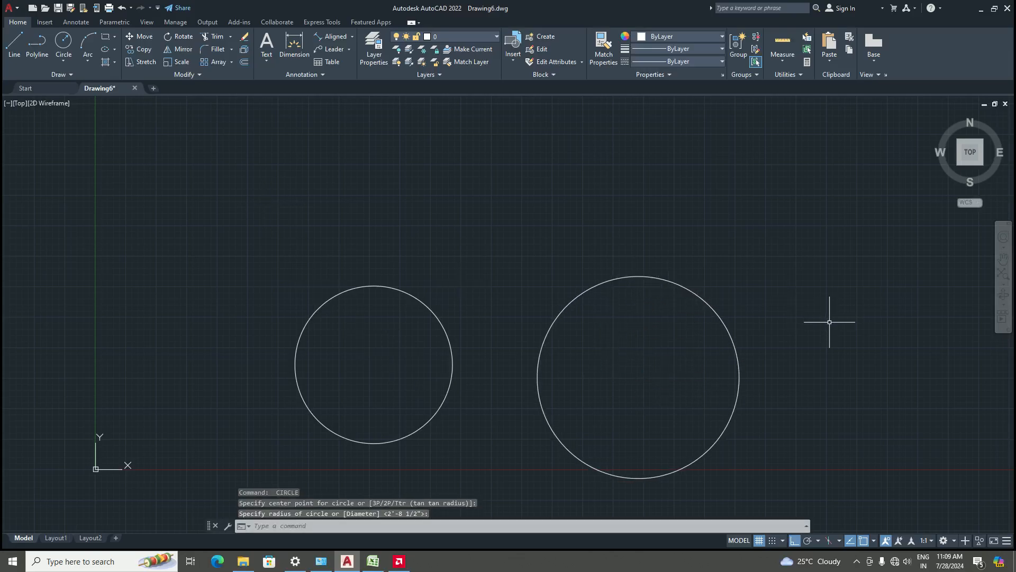
# Erase both circles, leaving the drawing empty
pyautogui.click(446, 333)
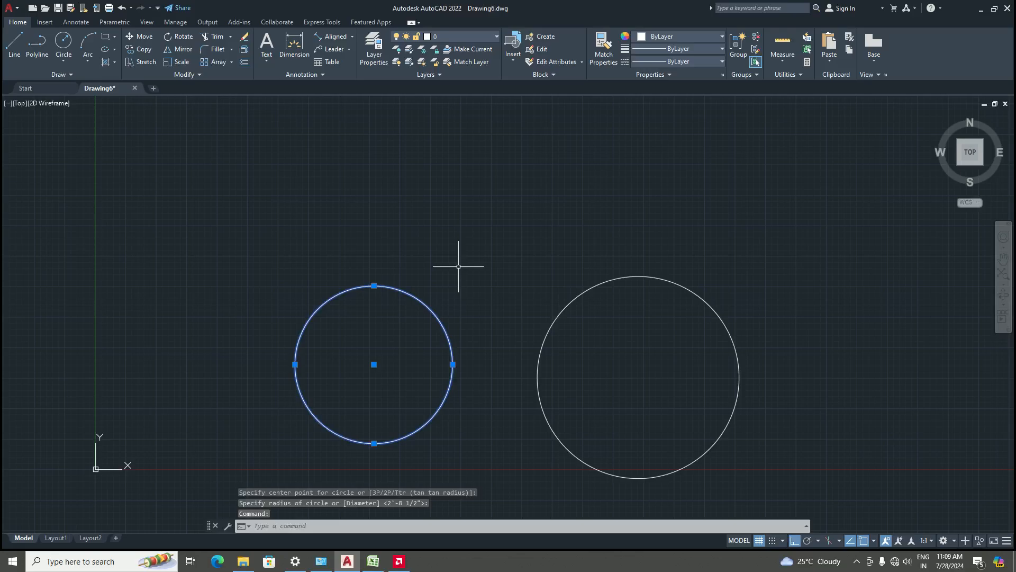
pyautogui.press('Delete')
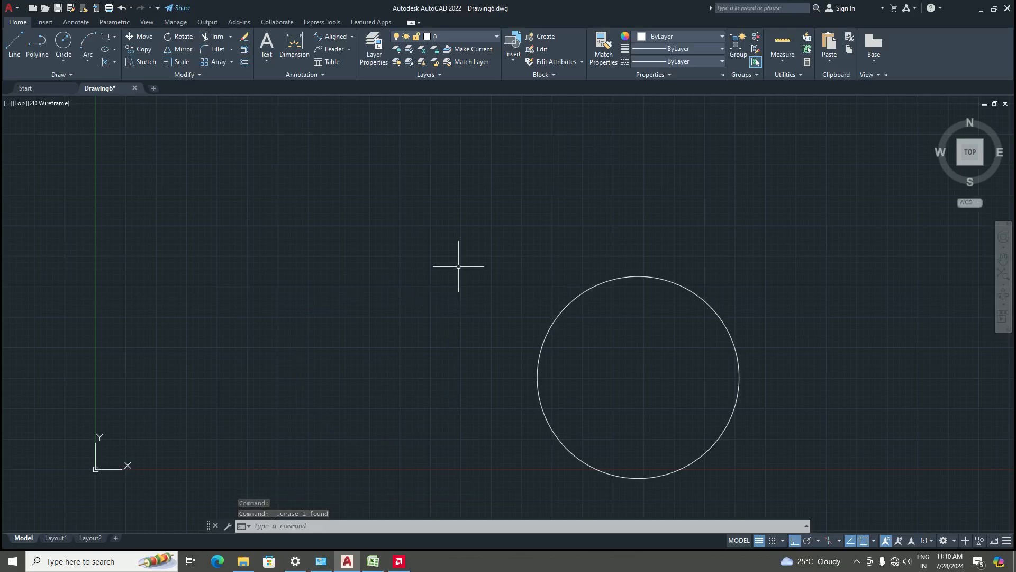
pyautogui.press('Return')
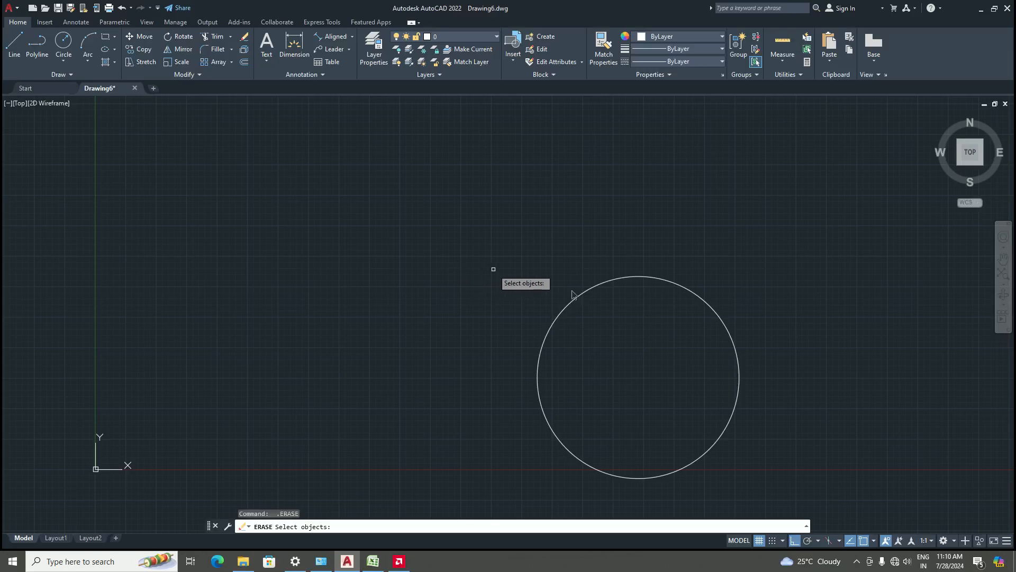
pyautogui.click(639, 276)
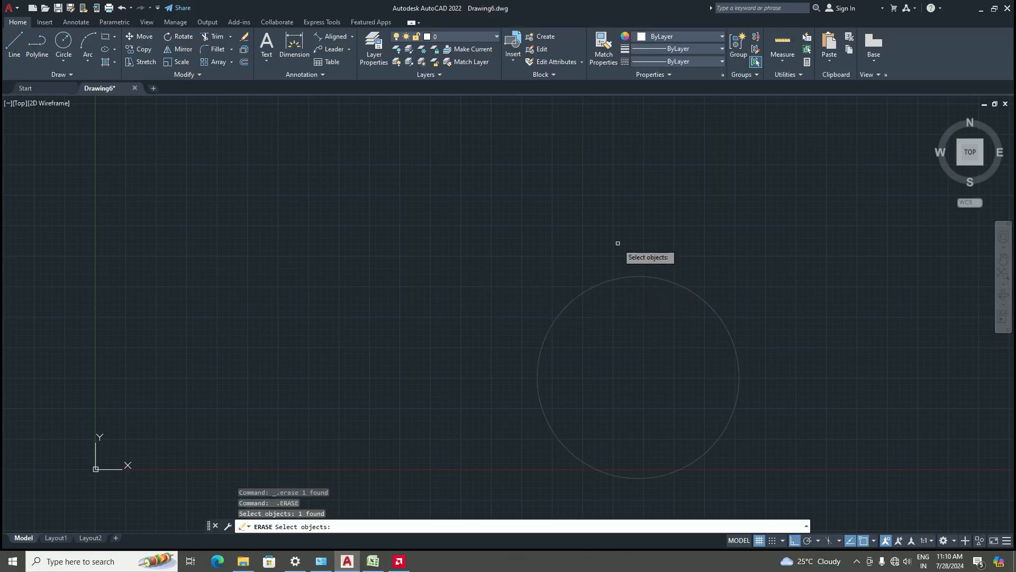
pyautogui.press('Return')
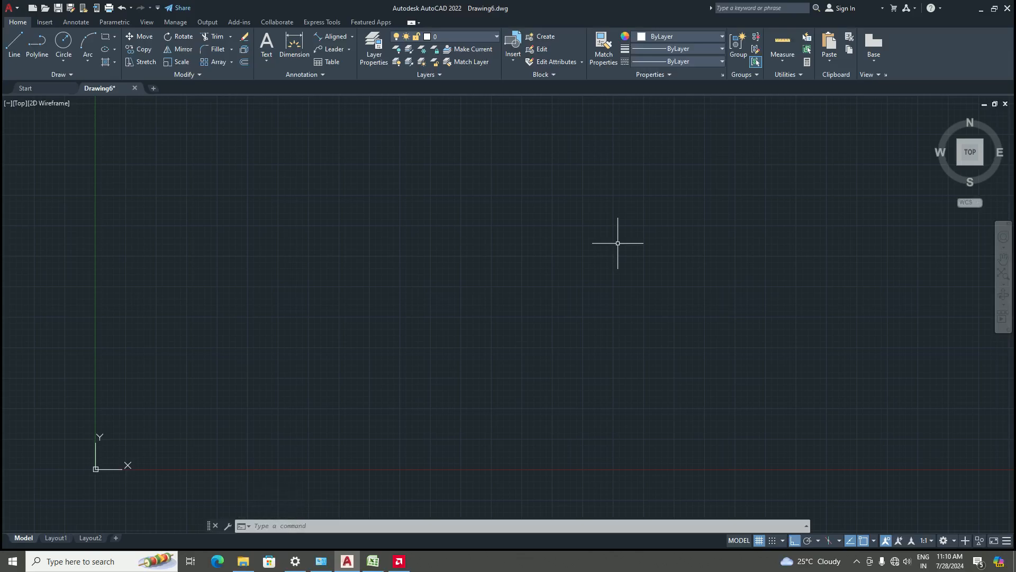
# Draw a 10' line at 30° with the Line command and ortho toggled
pyautogui.press('Escape')
pyautogui.write('l')
pyautogui.press('Return')
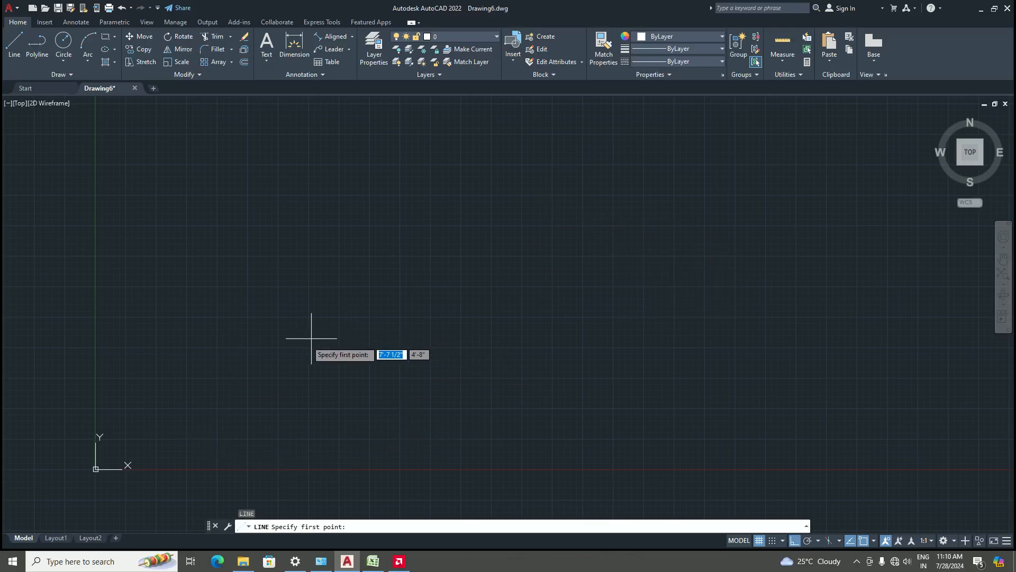
pyautogui.click(267, 367)
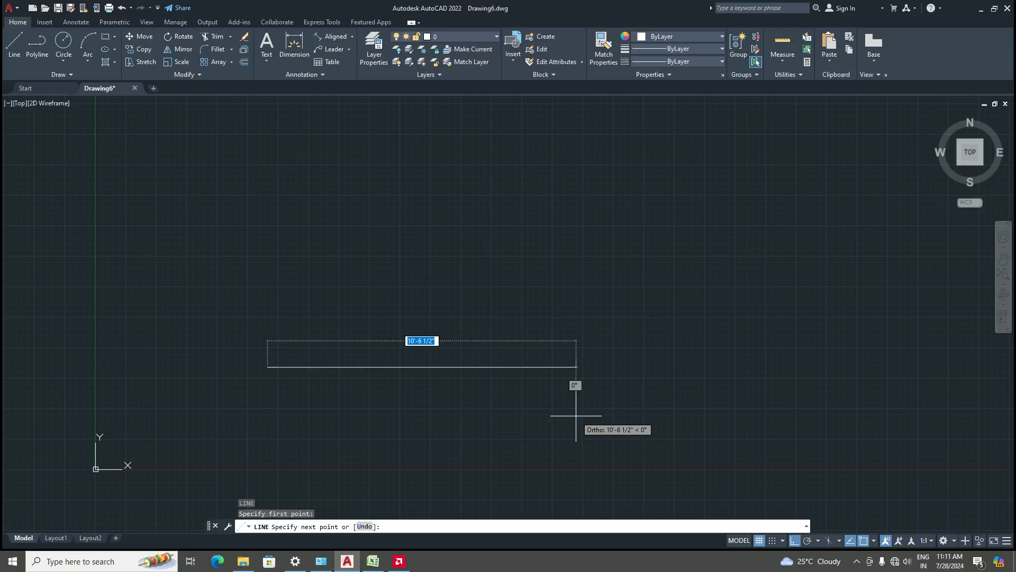
pyautogui.press('shift')
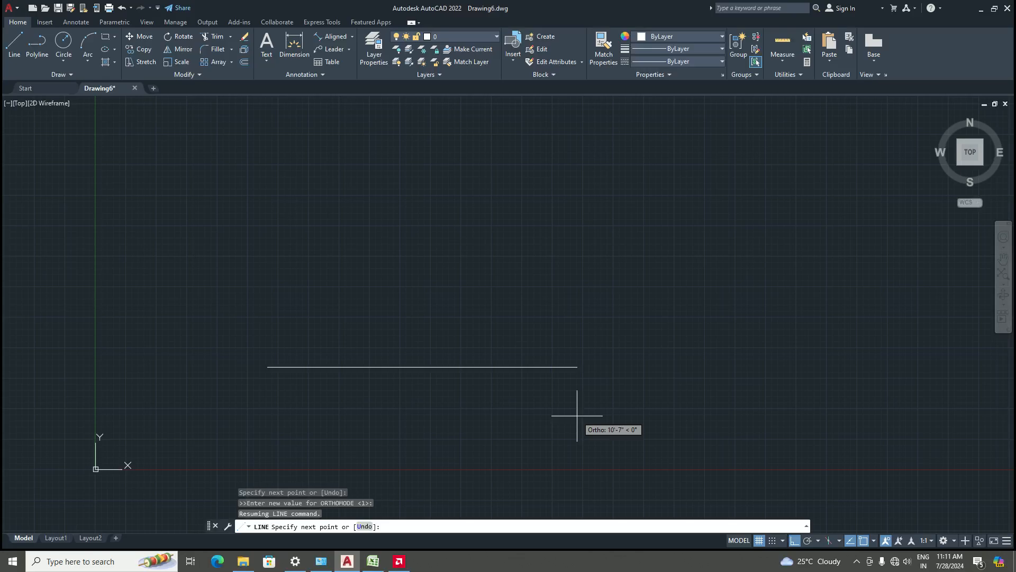
pyautogui.write("10'")
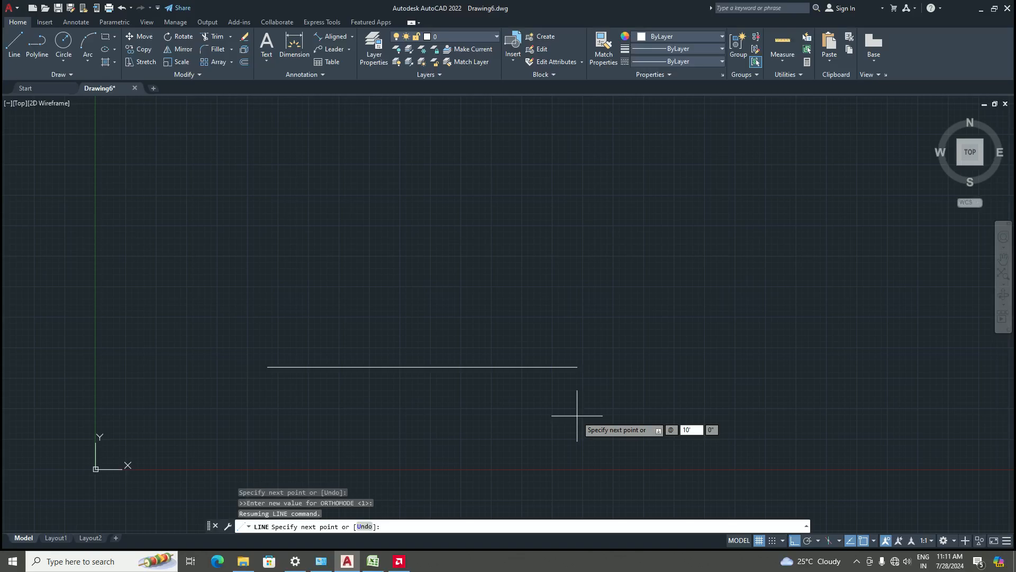
pyautogui.press('Tab')
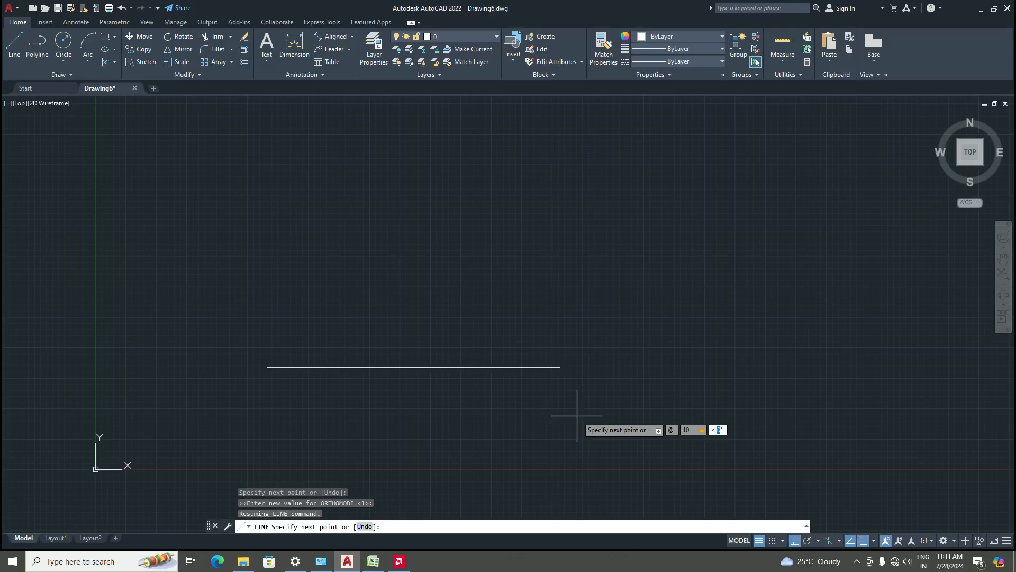
pyautogui.write('30')
pyautogui.press('Return')
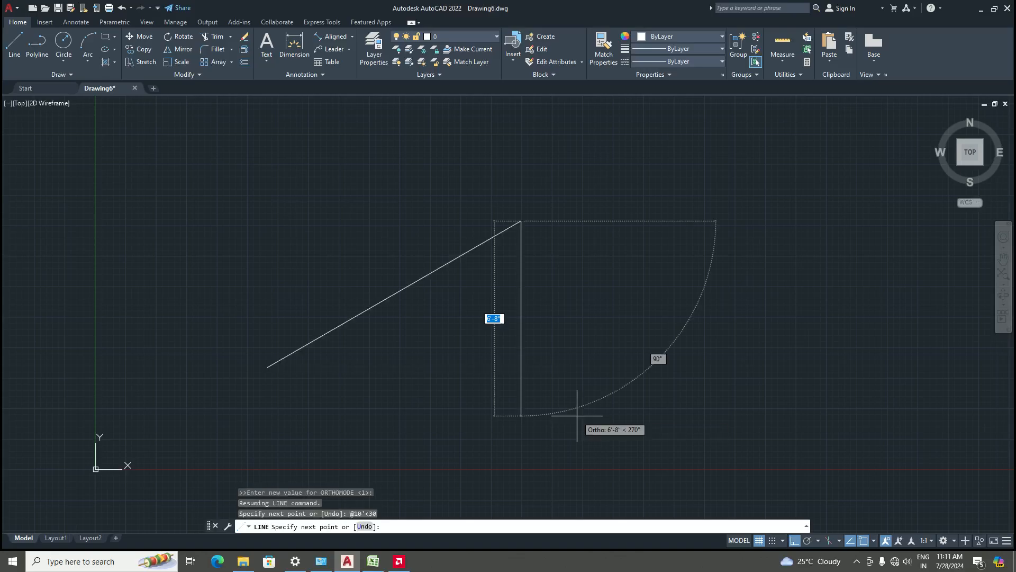
pyautogui.press('Return')
pyautogui.scroll(2, 579, 416)
pyautogui.scroll(-6, 476, 333)
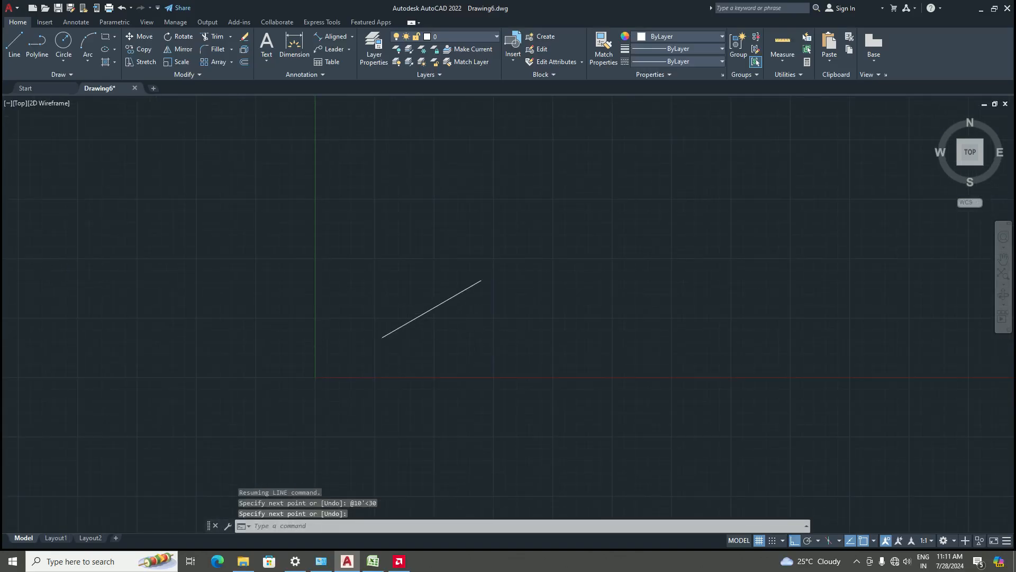
pyautogui.scroll(4, 418, 321)
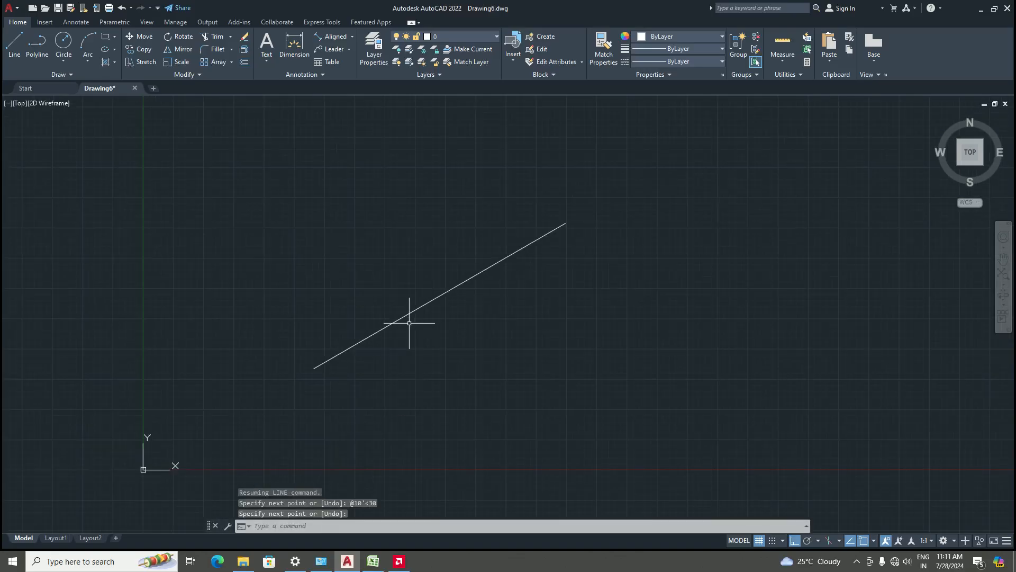
# Draw a horizontal line starting at the angled line's lower end
pyautogui.click(352, 37)
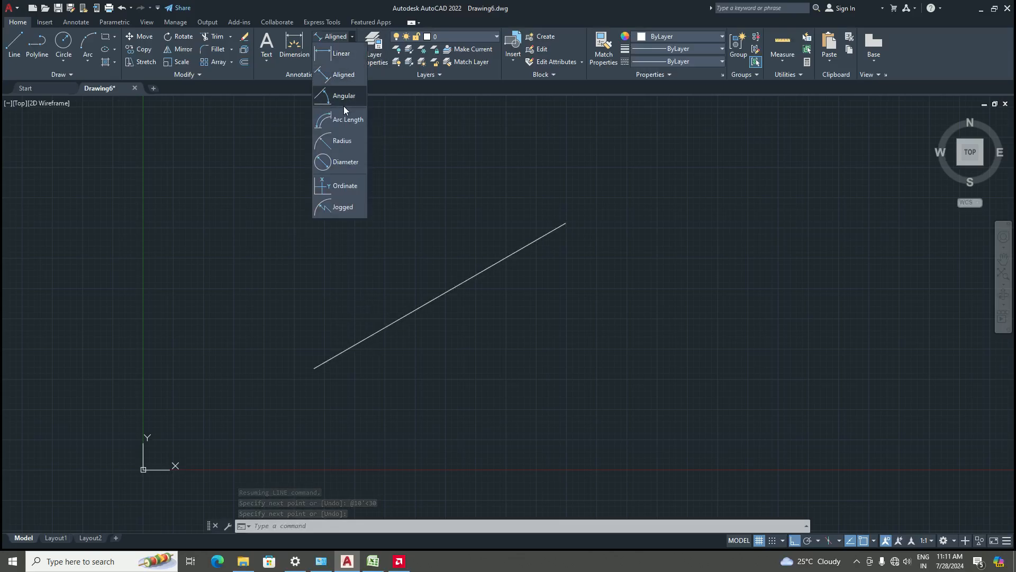
pyautogui.click(14, 47)
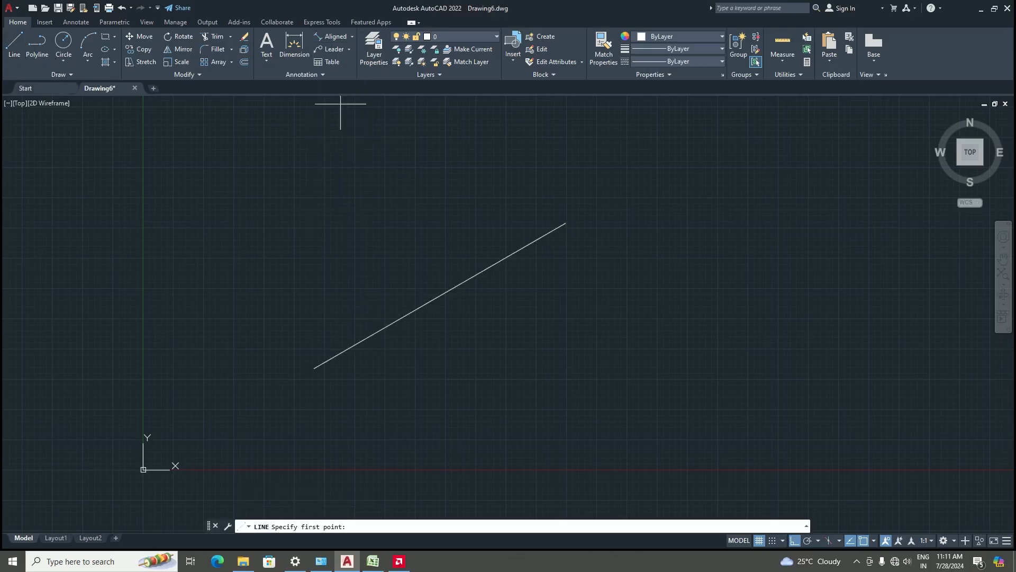
pyautogui.click(315, 368)
pyautogui.click(579, 368)
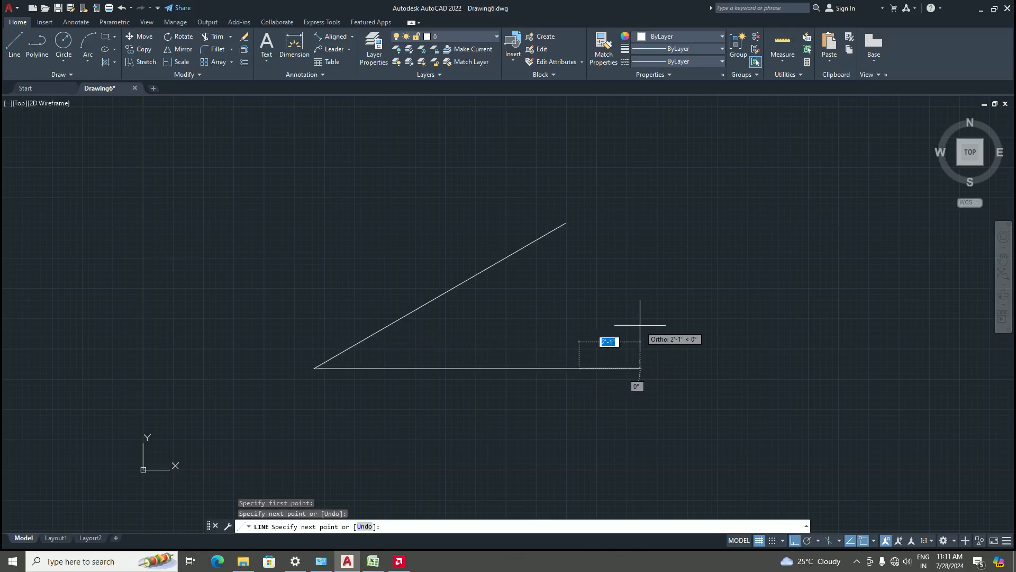
pyautogui.press('Return')
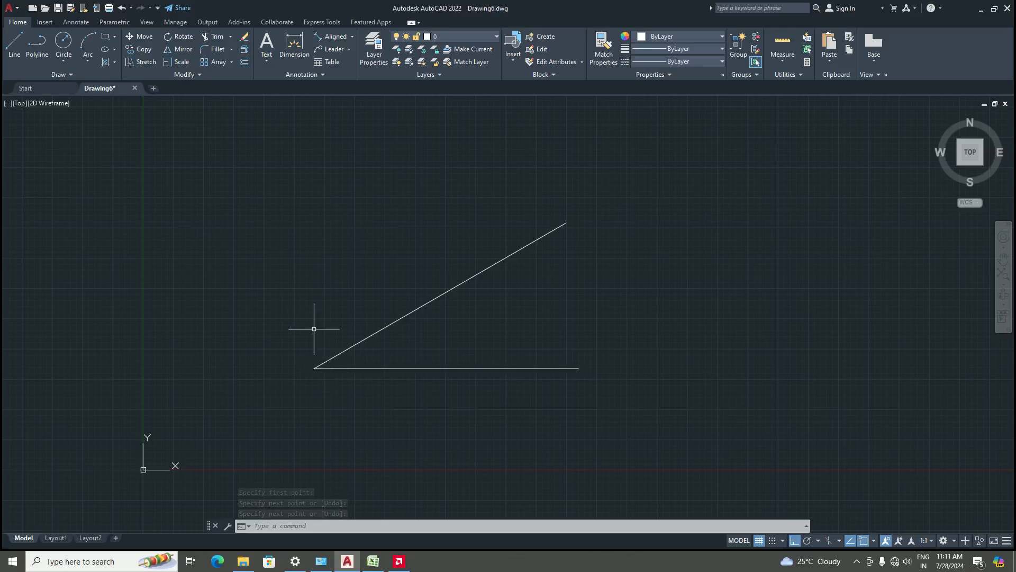
# Add an angular dimension between the angled line and the horizontal line
pyautogui.click(346, 38)
pyautogui.click(352, 37)
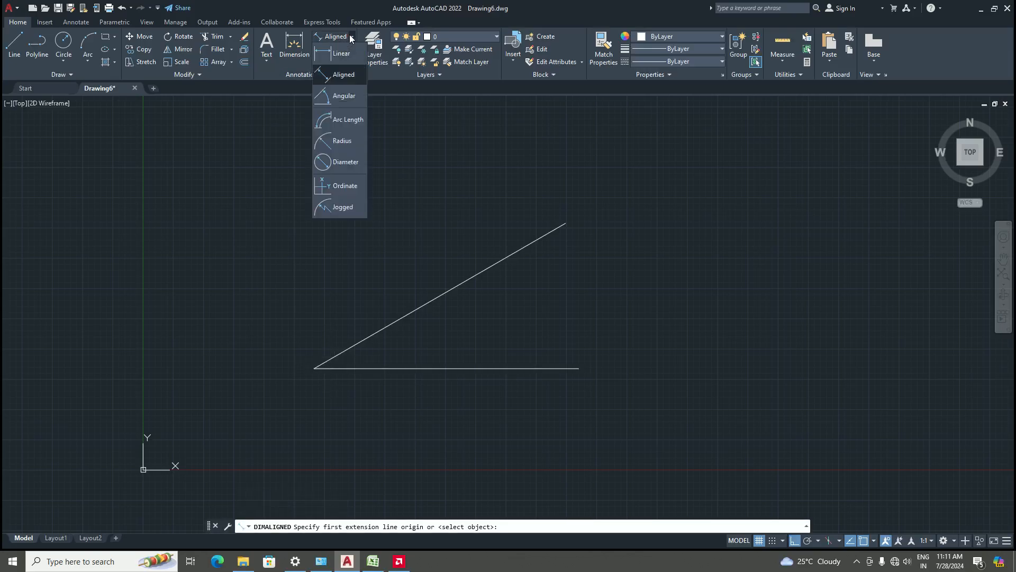
pyautogui.click(342, 99)
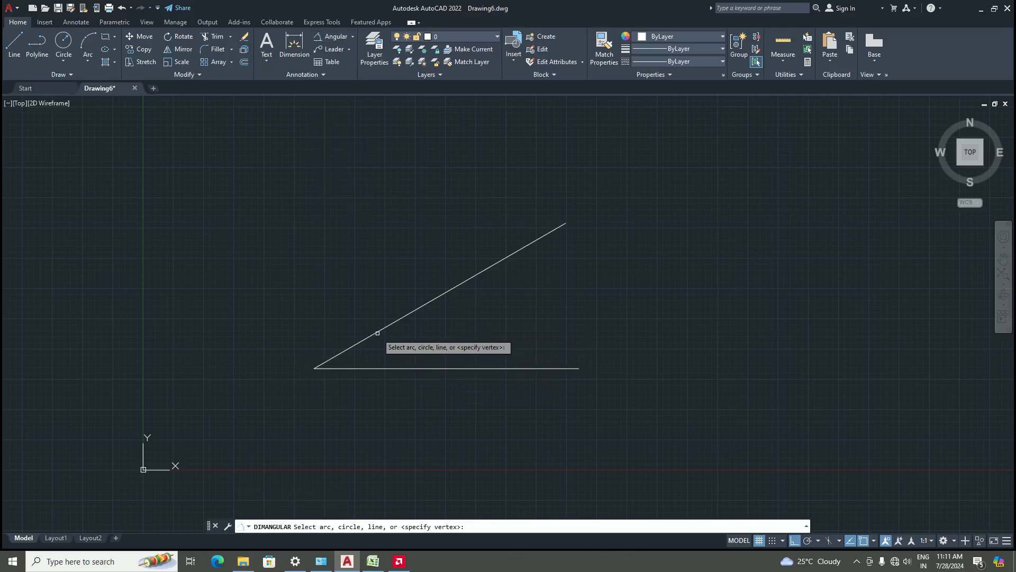
pyautogui.click(378, 333)
pyautogui.click(372, 365)
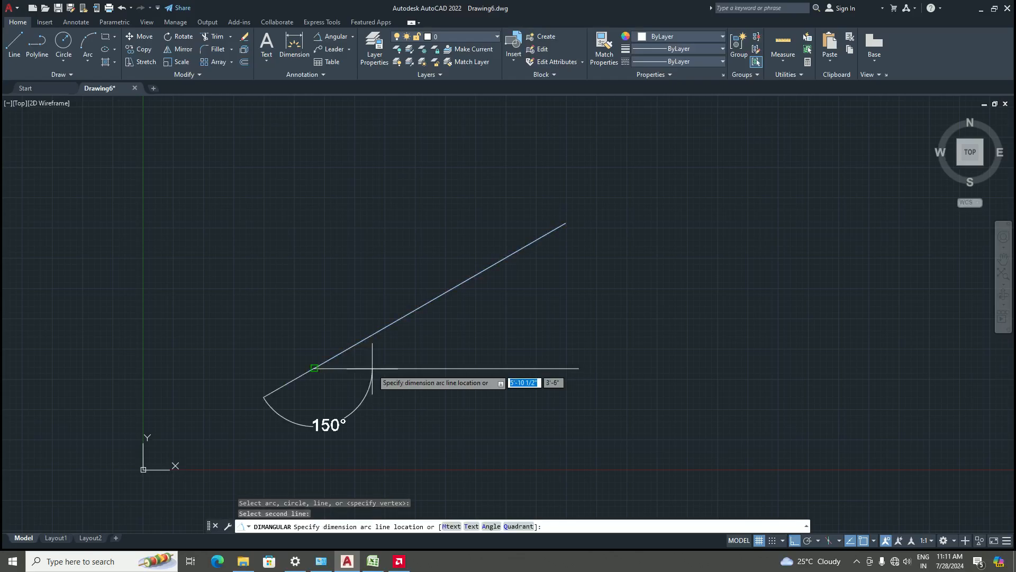
pyautogui.click(416, 339)
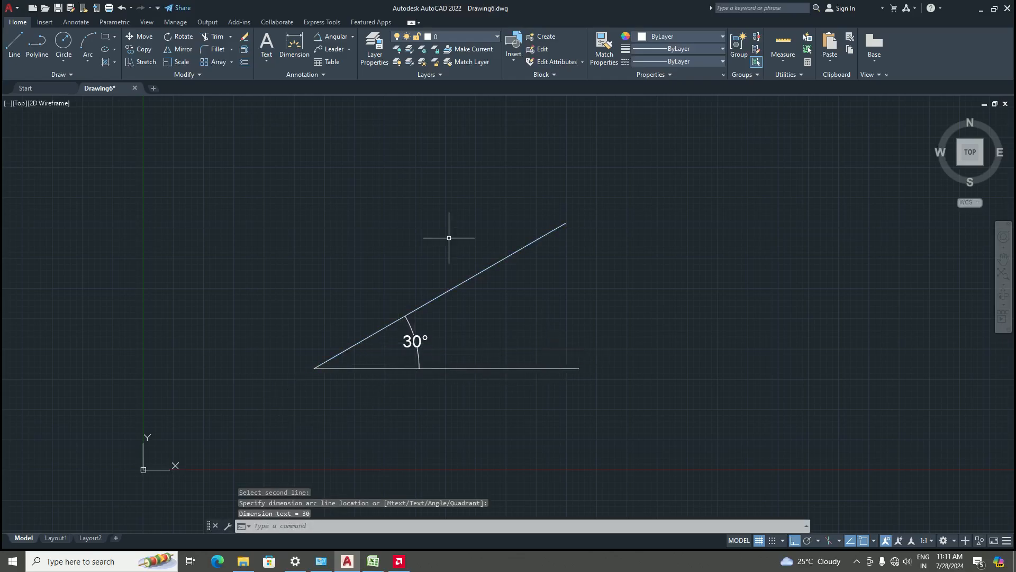
# Place a linear dimension across the angled line's endpoints, then delete it
pyautogui.click(354, 37)
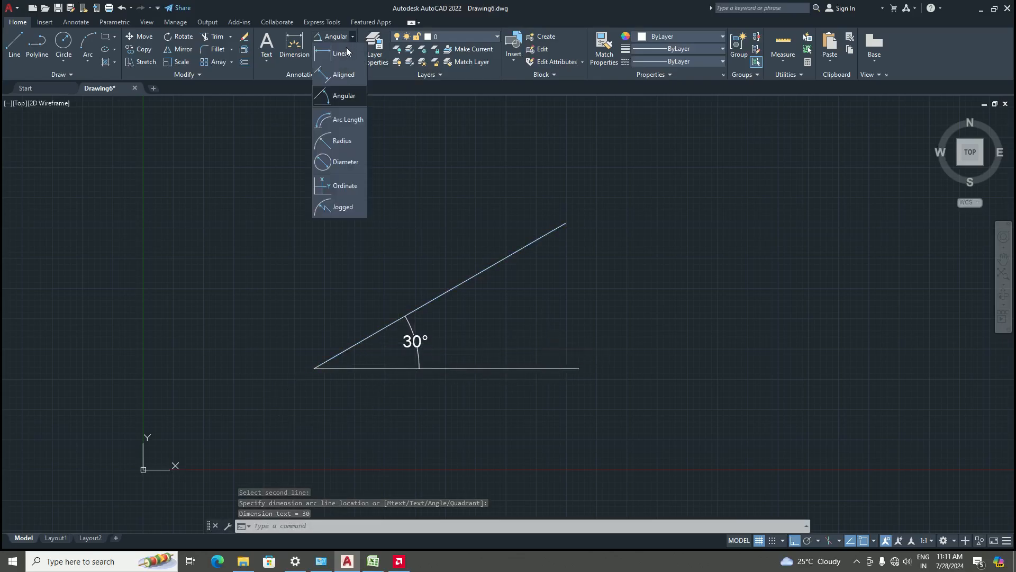
pyautogui.click(339, 52)
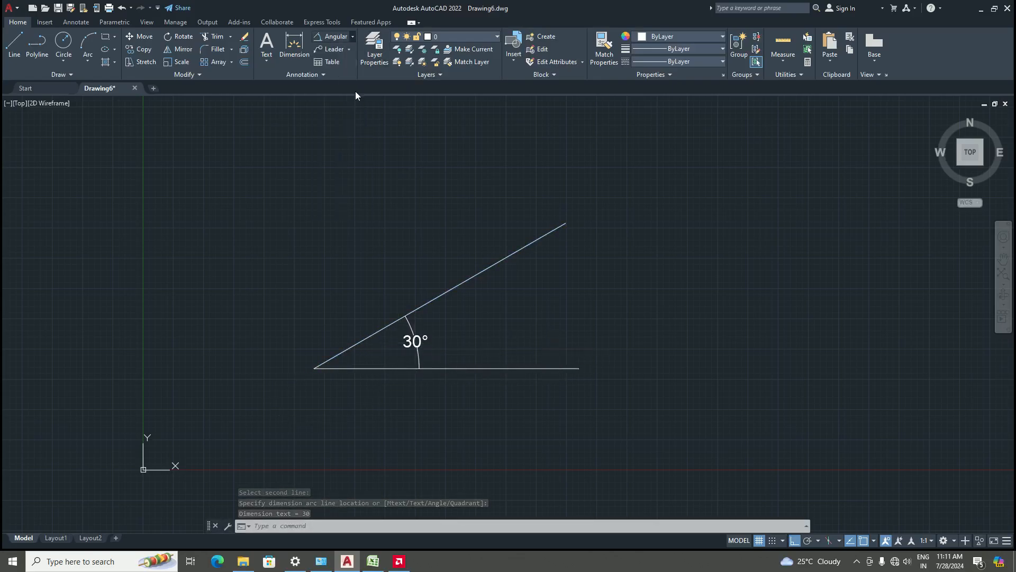
pyautogui.click(315, 367)
pyautogui.click(565, 223)
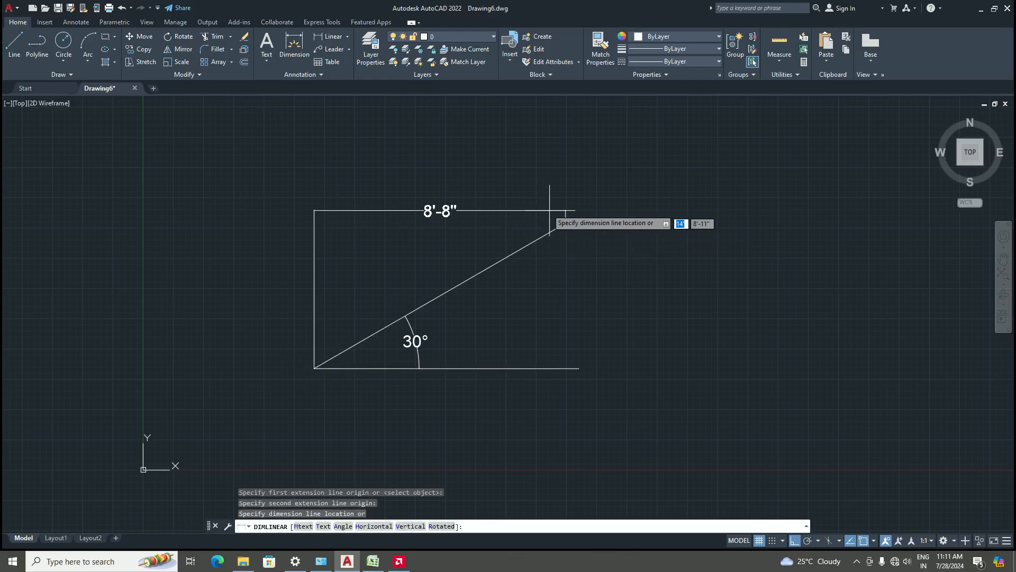
pyautogui.click(392, 229)
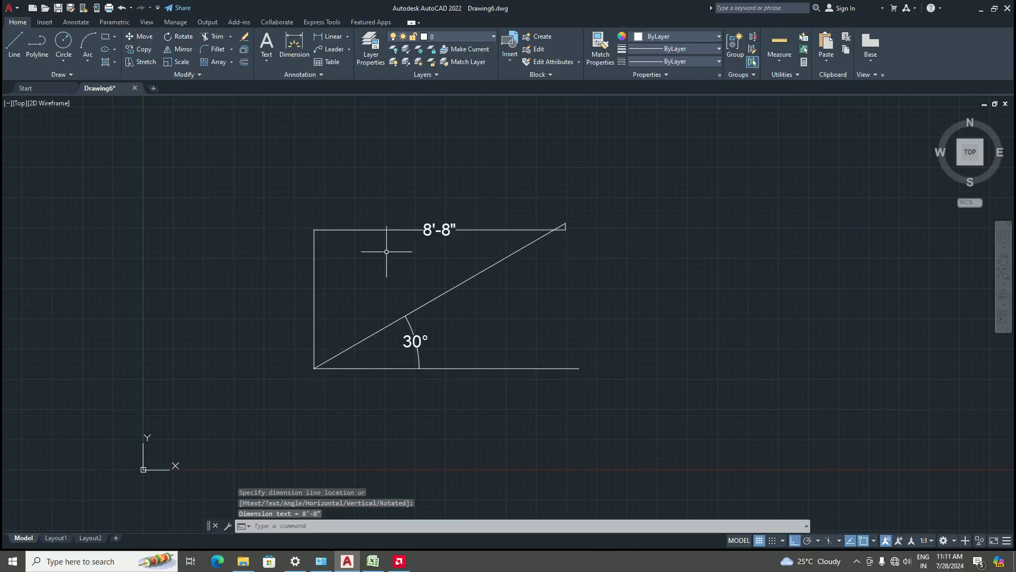
pyautogui.click(409, 228)
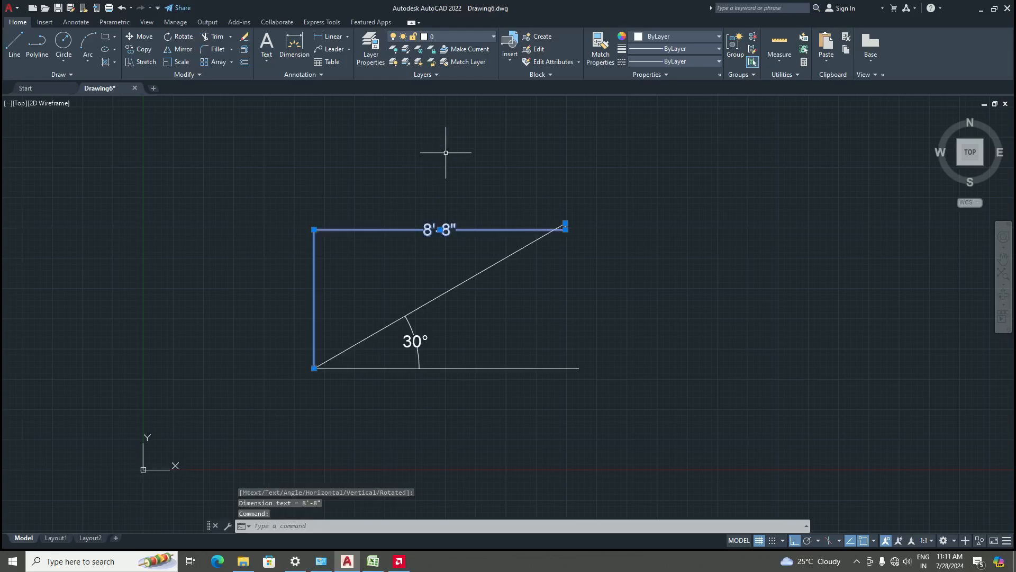
pyautogui.press('Delete')
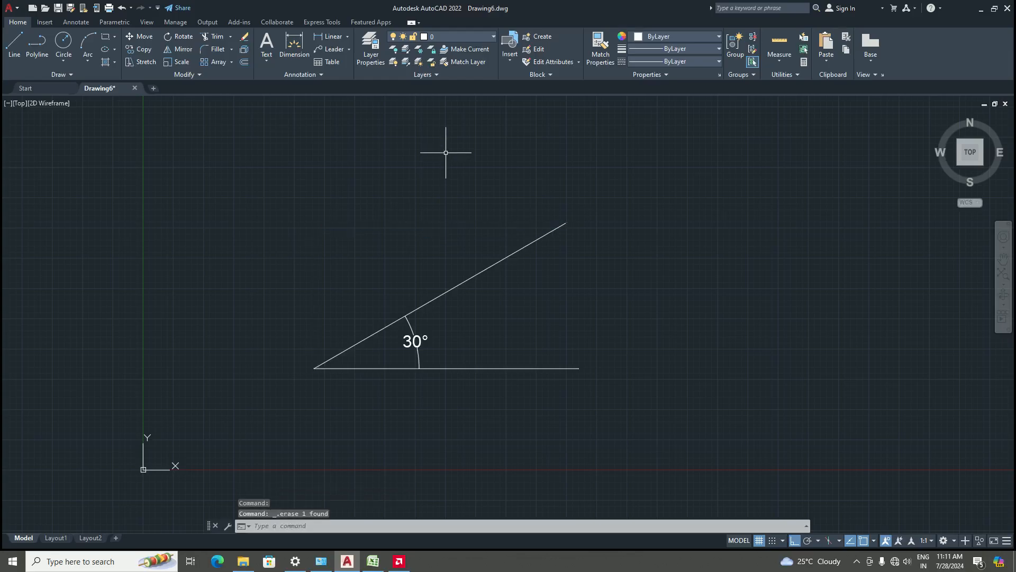
# Dimension the angled line with an aligned dimension placed above it
pyautogui.click(348, 37)
pyautogui.click(339, 78)
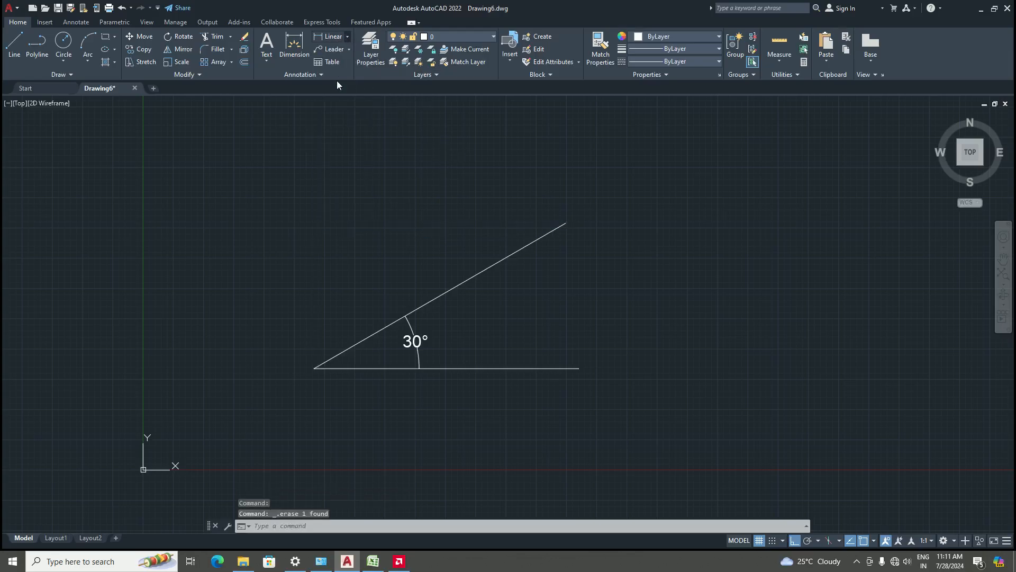
pyautogui.click(314, 368)
pyautogui.click(566, 223)
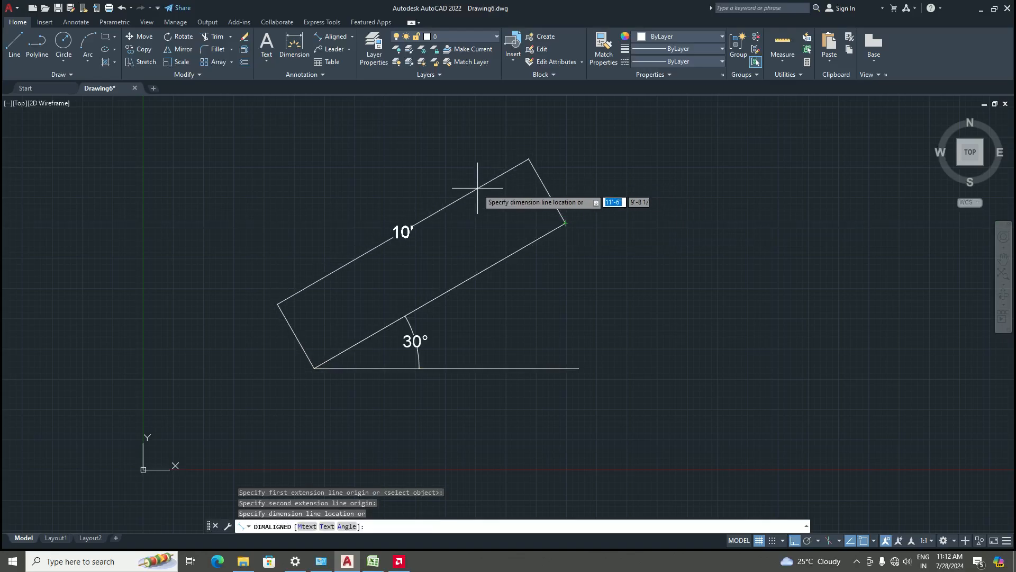
pyautogui.click(478, 188)
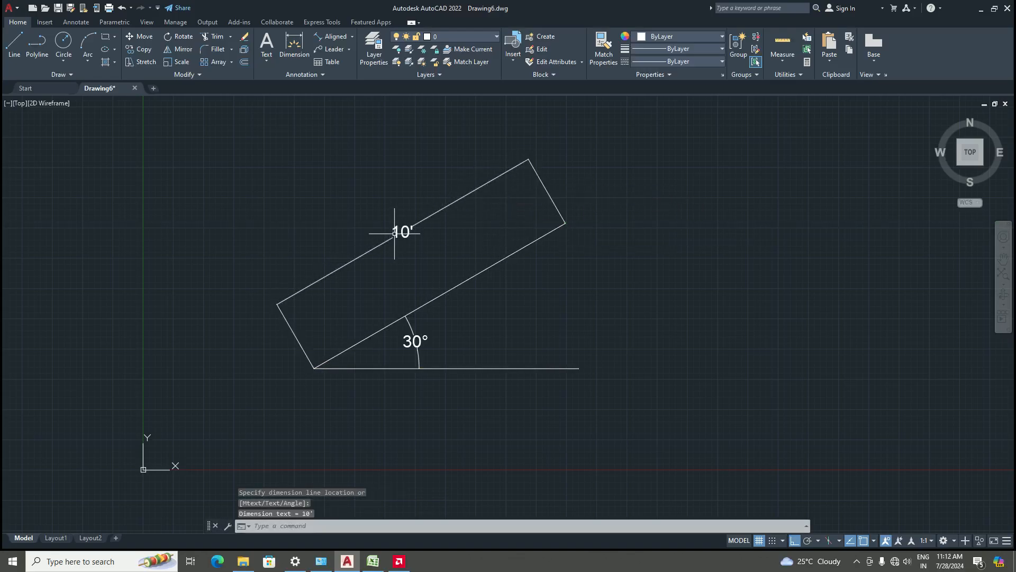
# Erase both lines and their dimensions with a crossing selection window
pyautogui.scroll(-3, 394, 233)
pyautogui.scroll(2, 454, 268)
pyautogui.click(561, 361)
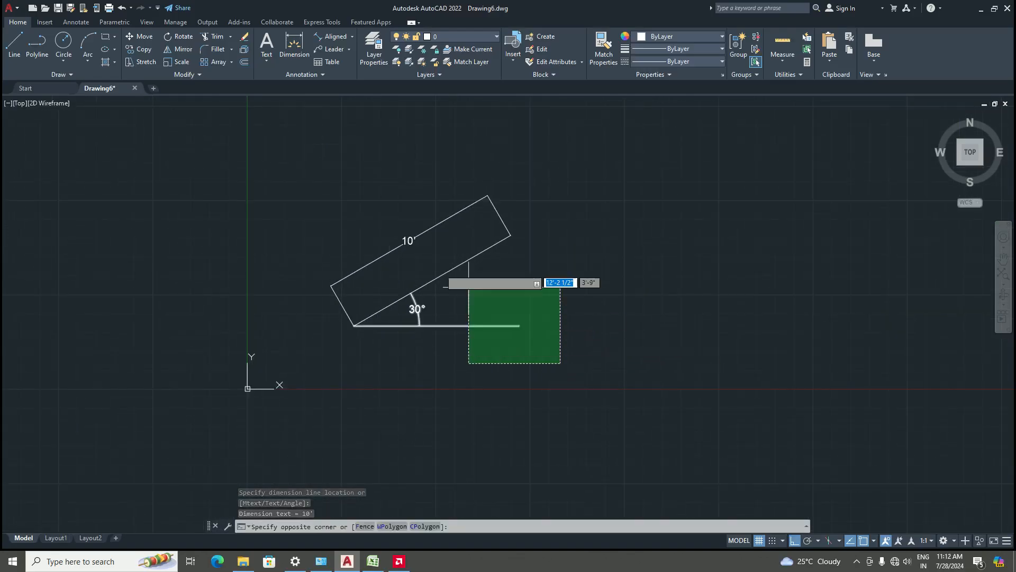
pyautogui.click(322, 175)
pyautogui.press('Delete')
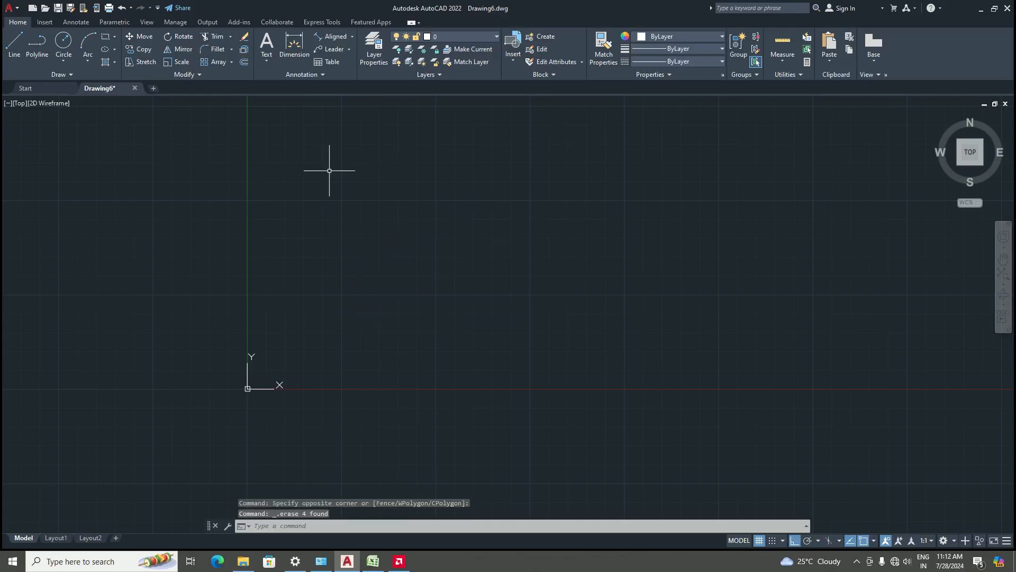
# Draw a stepped line: 5' horizontal, 5' up, then 10' horizontal
pyautogui.click(14, 50)
pyautogui.click(402, 328)
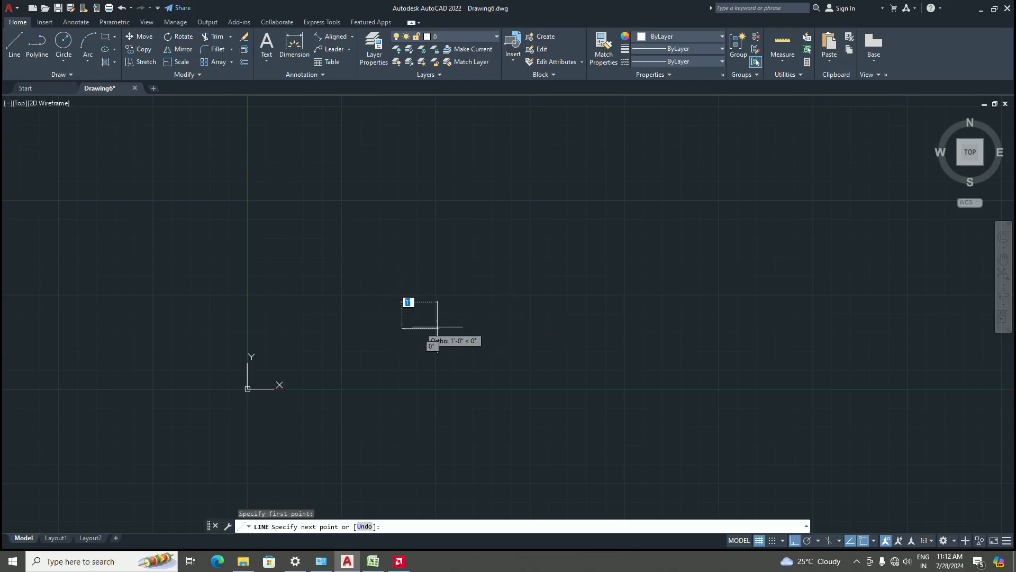
pyautogui.write("5'")
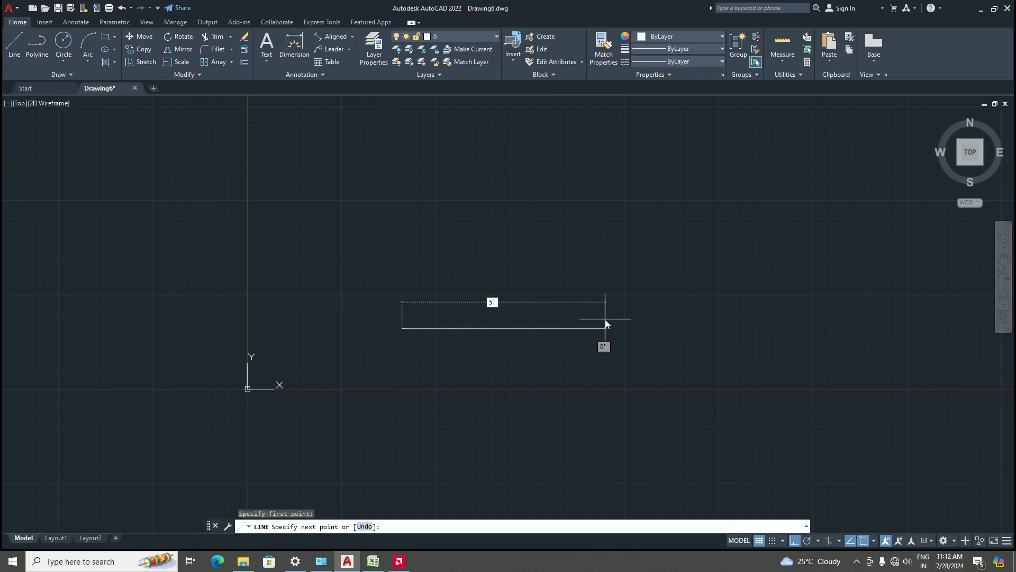
pyautogui.press('Return')
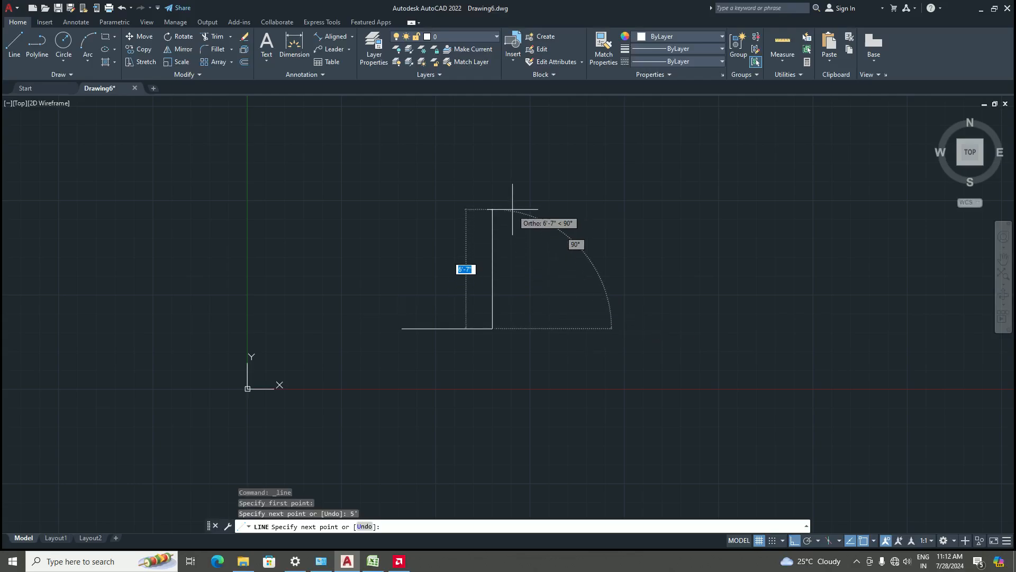
pyautogui.write("5'")
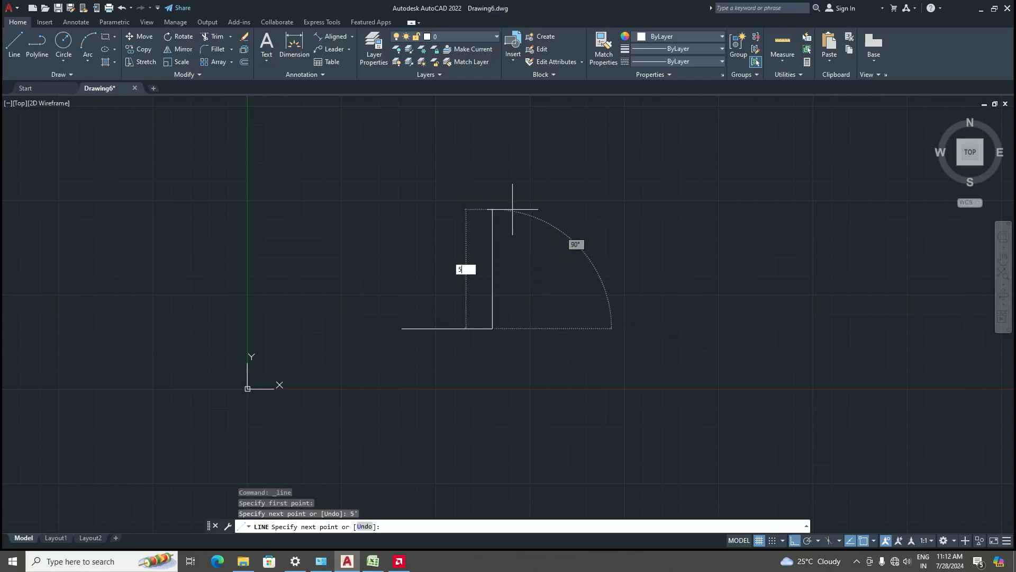
pyautogui.press('Return')
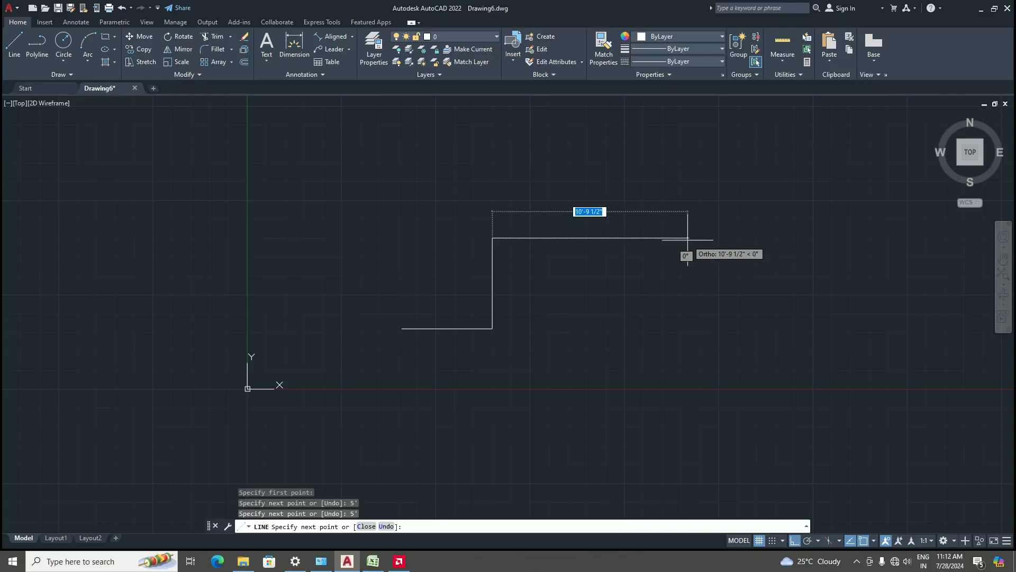
pyautogui.write("10'")
pyautogui.press('Return')
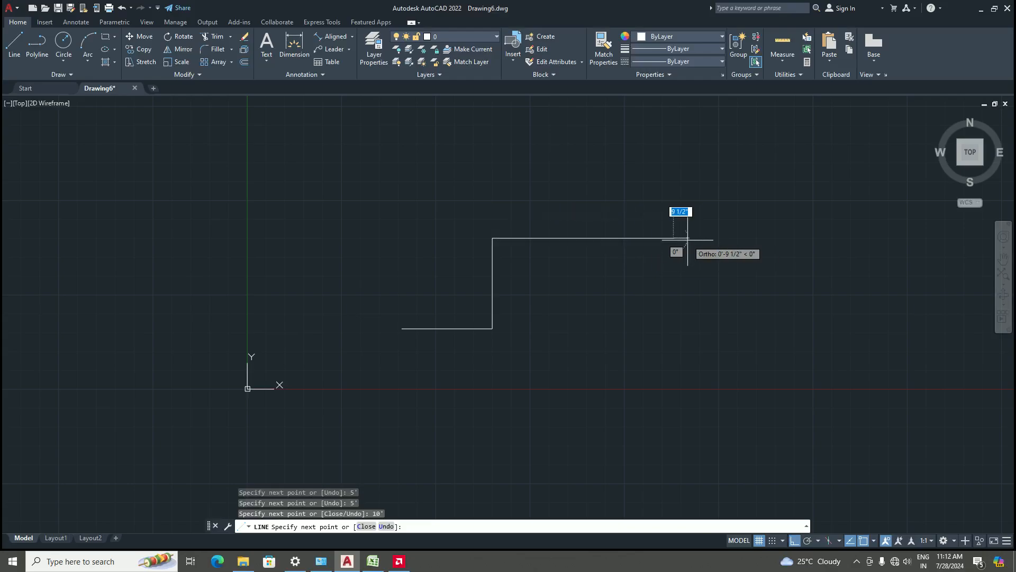
pyautogui.press('Return')
pyautogui.scroll(-3, 539, 248)
pyautogui.scroll(4, 562, 241)
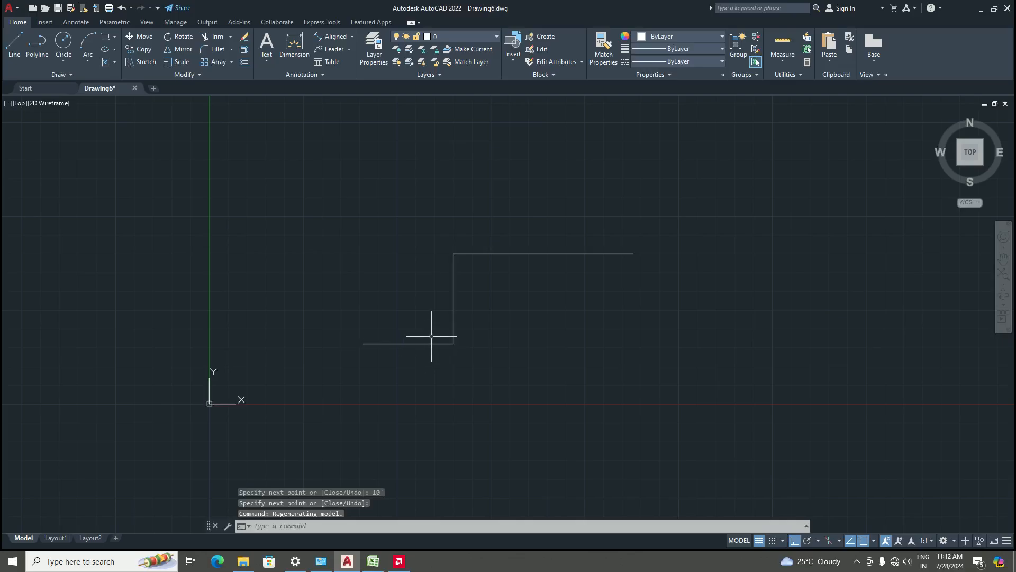
pyautogui.scroll(4, 432, 339)
pyautogui.scroll(-6, 439, 380)
pyautogui.scroll(4, 460, 400)
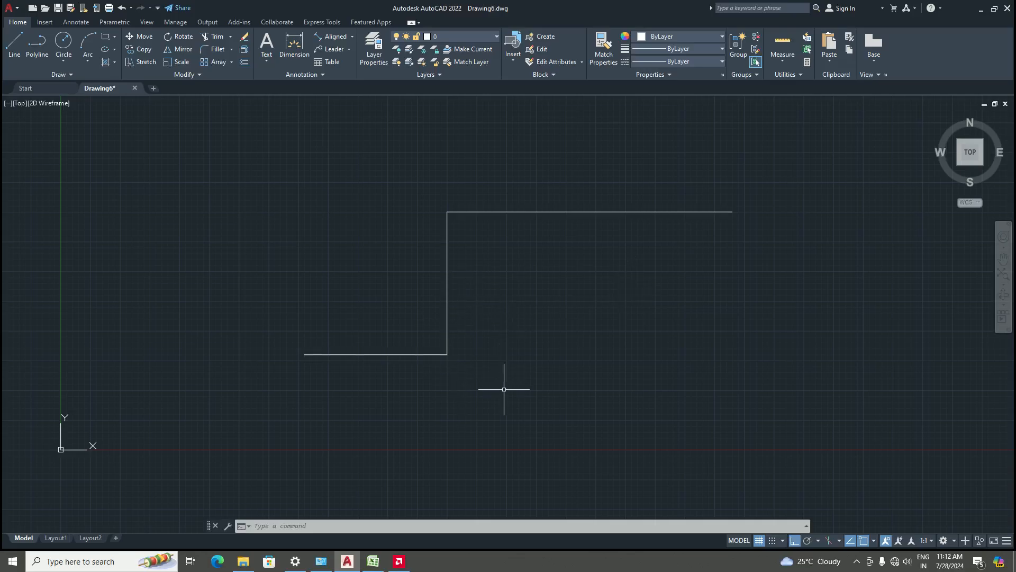
# Select the stepped line's segments one at a time to inspect them as separate objects, then clear the selection
pyautogui.click(385, 355)
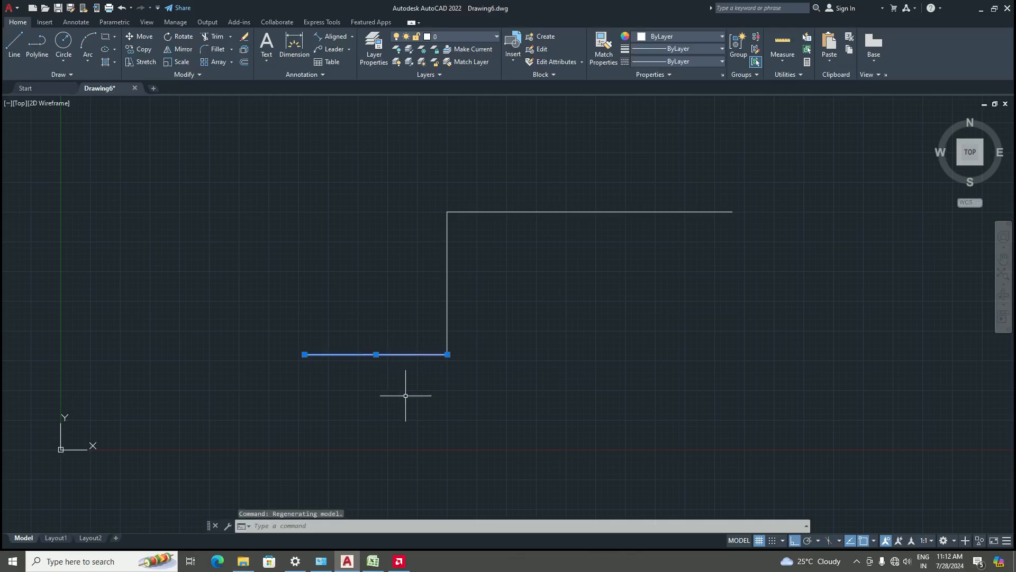
pyautogui.click(447, 281)
pyautogui.click(573, 212)
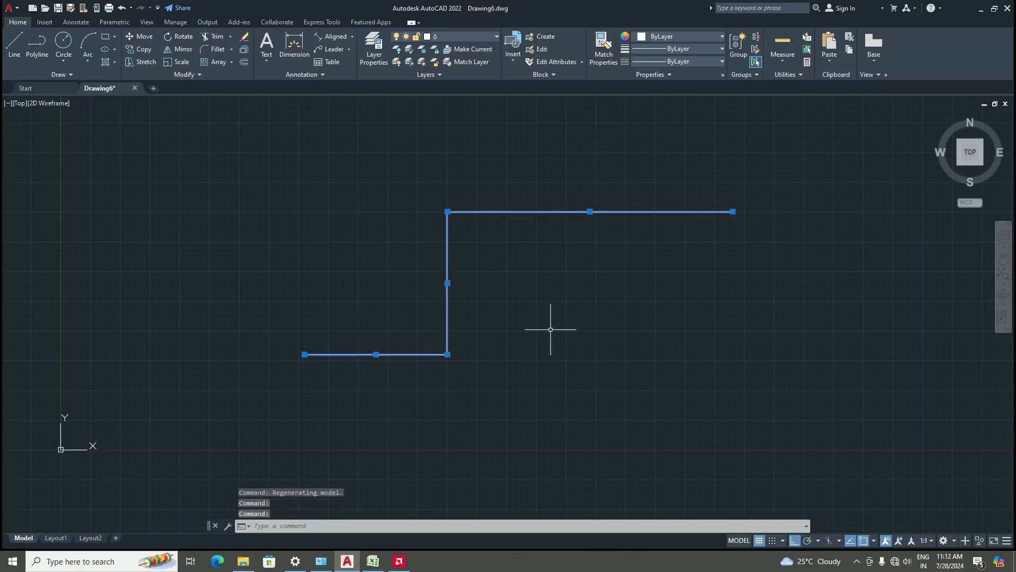
pyautogui.press('Escape')
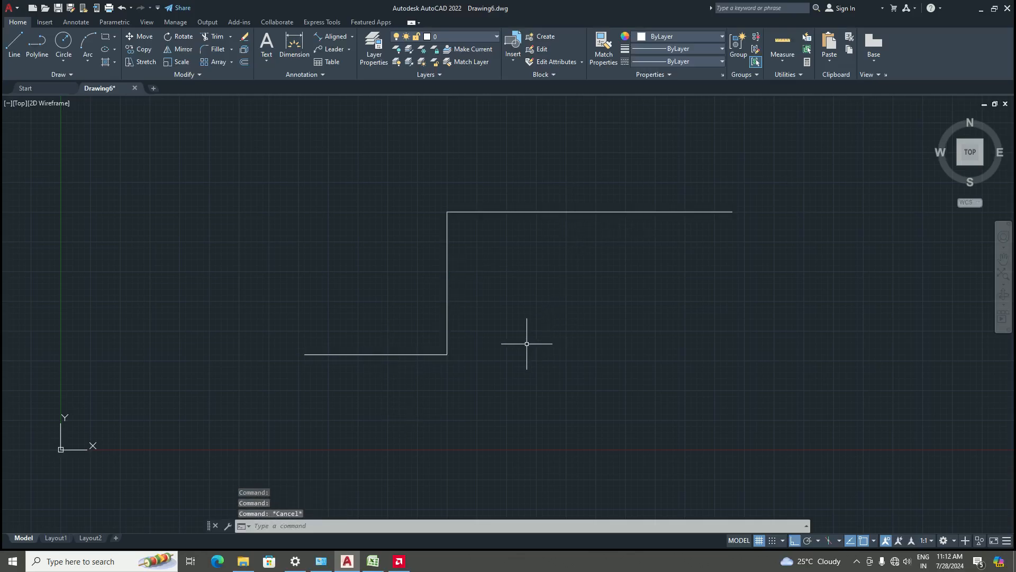
pyautogui.click(406, 354)
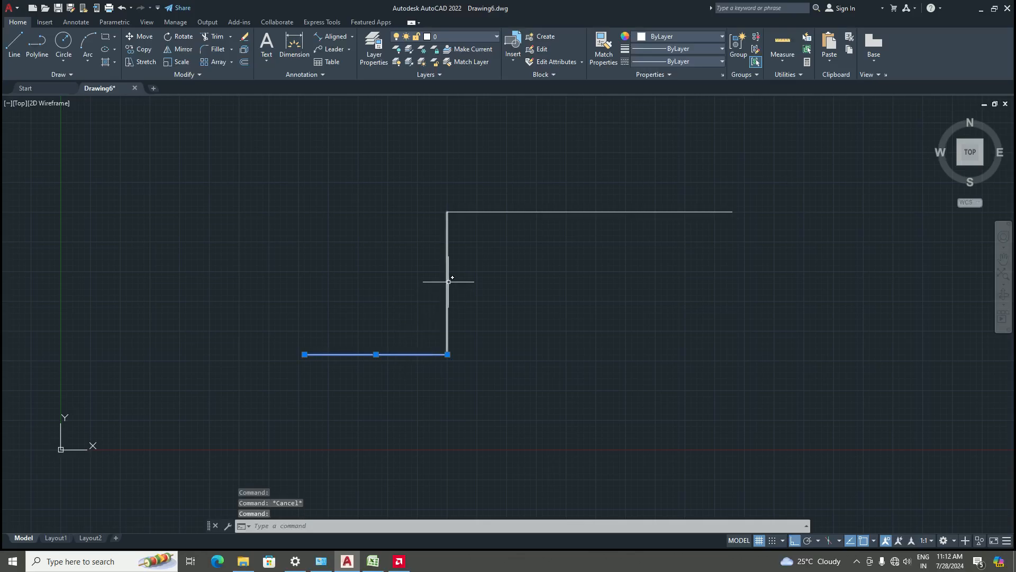
pyautogui.click(448, 281)
pyautogui.press('Escape')
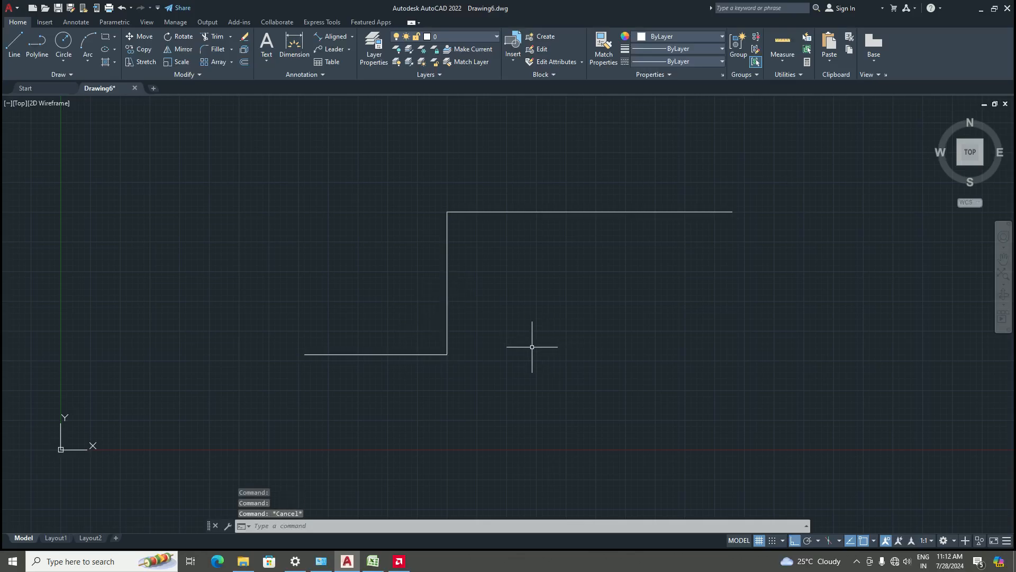
# Draw a stepped polyline with the Polyline tool: 5' horizontal, 5' up, then 10' horizontal
pyautogui.click(37, 46)
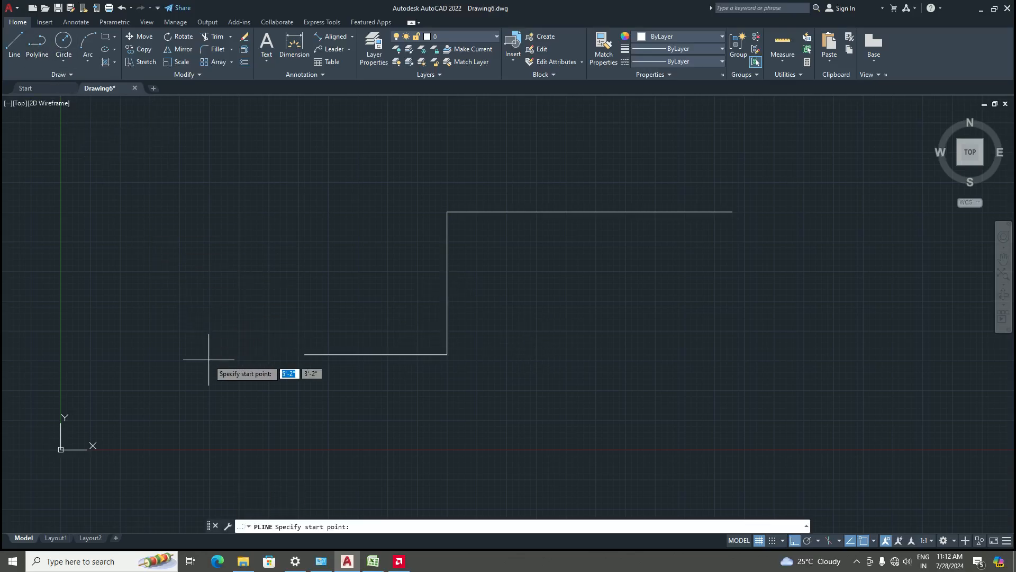
pyautogui.scroll(-6, 209, 360)
pyautogui.scroll(4, 328, 360)
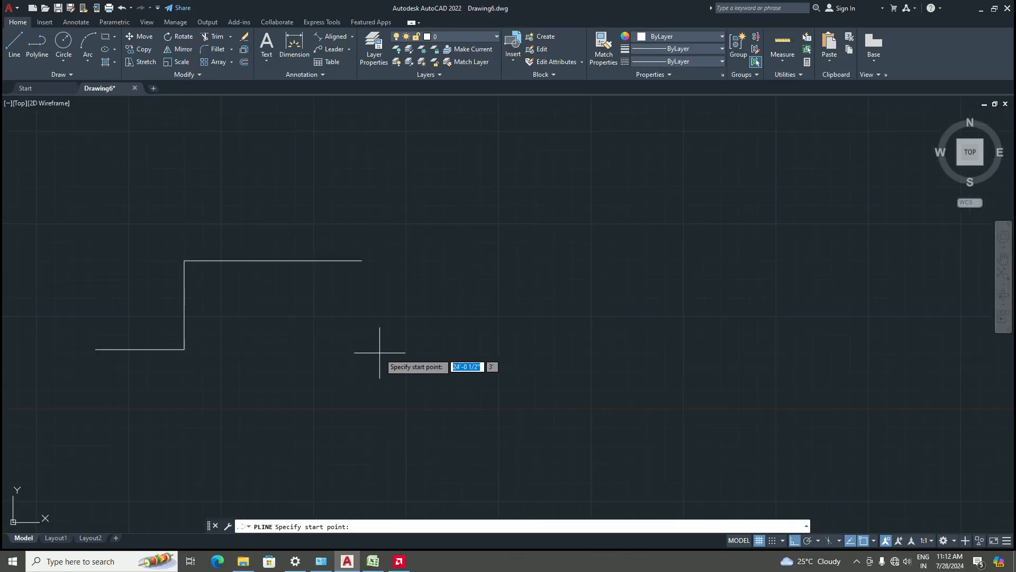
pyautogui.click(428, 360)
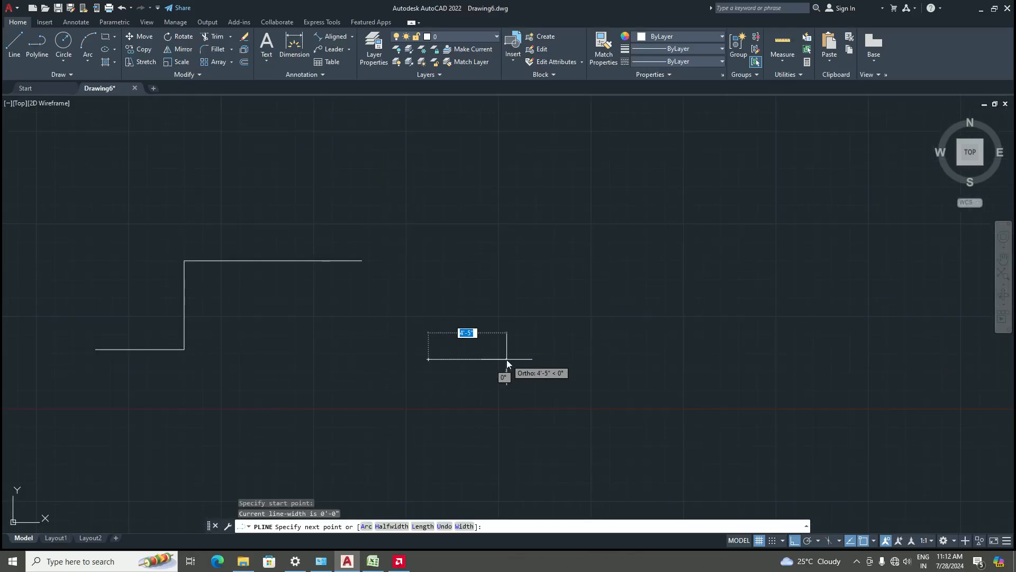
pyautogui.write("5'")
pyautogui.press('Return')
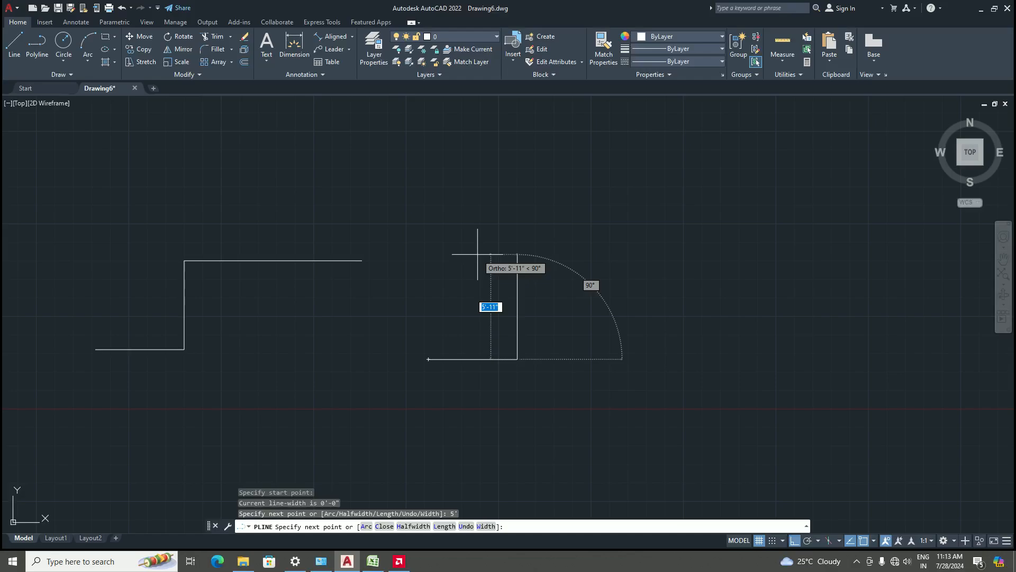
pyautogui.write("5'")
pyautogui.press('Return')
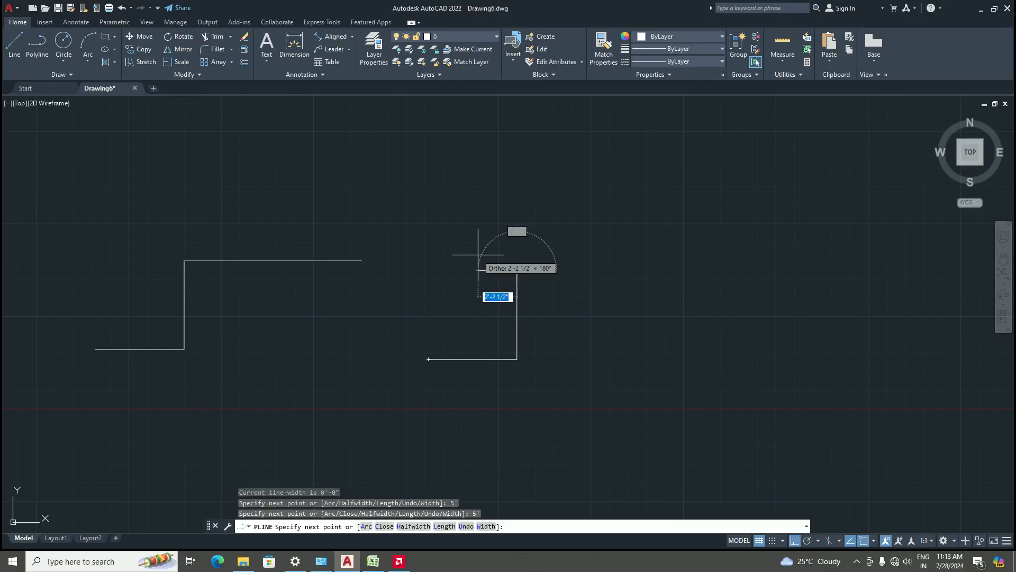
pyautogui.write('10')
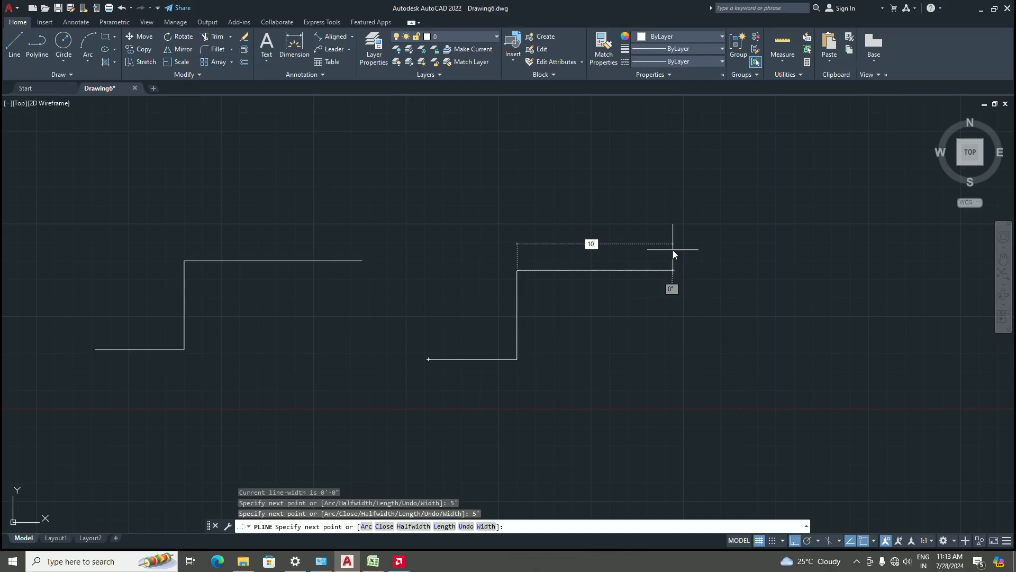
pyautogui.write("'")
pyautogui.press('Return')
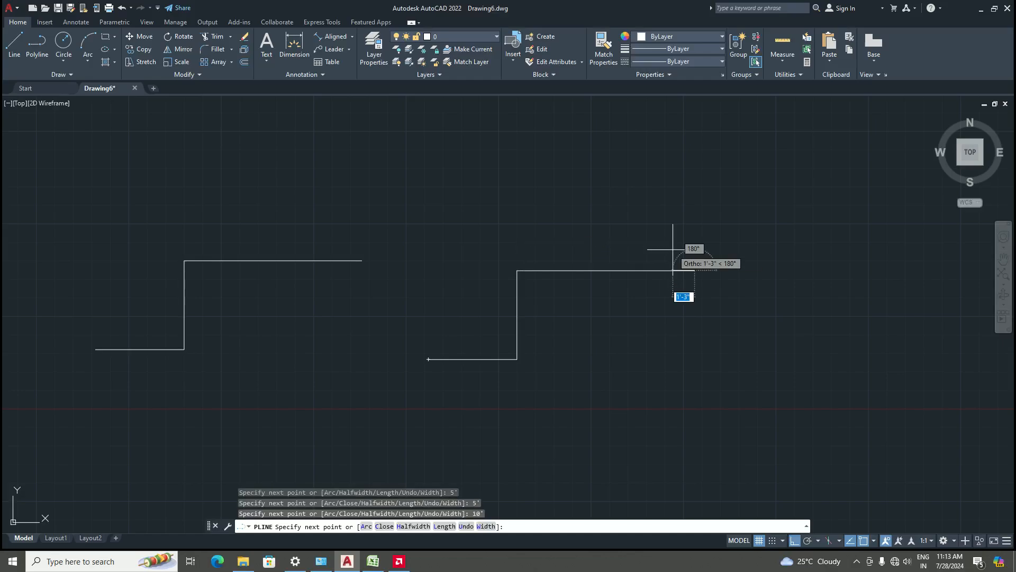
pyautogui.press('Return')
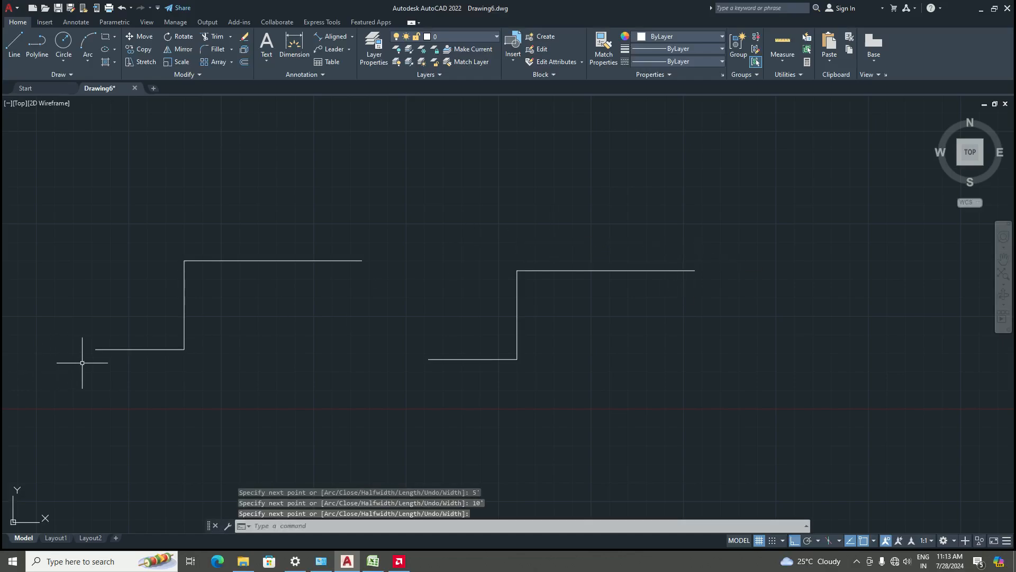
# Select the line-based step and the polyline in turn to compare how each is selected, then clear the selection
pyautogui.click(149, 349)
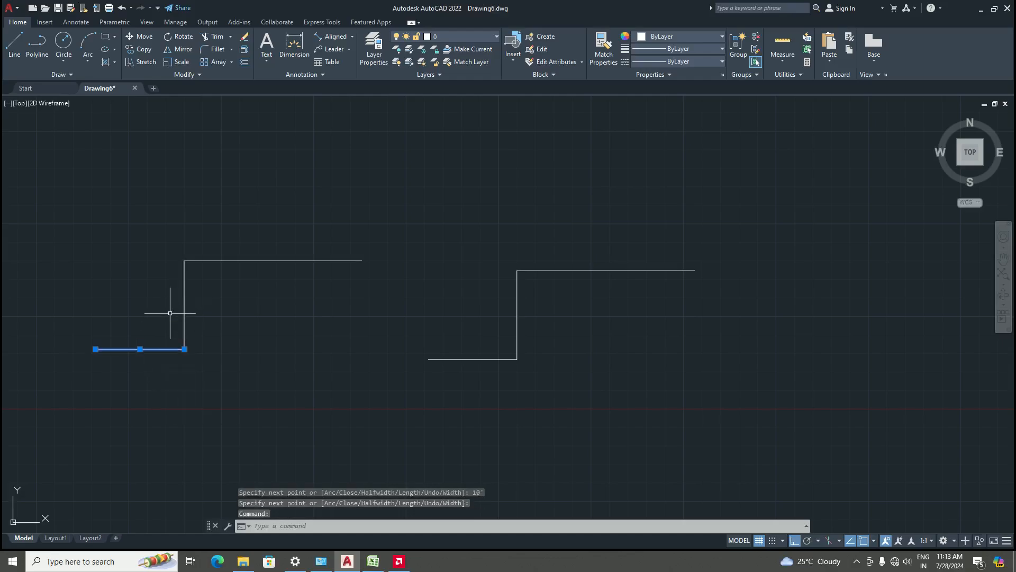
pyautogui.click(184, 300)
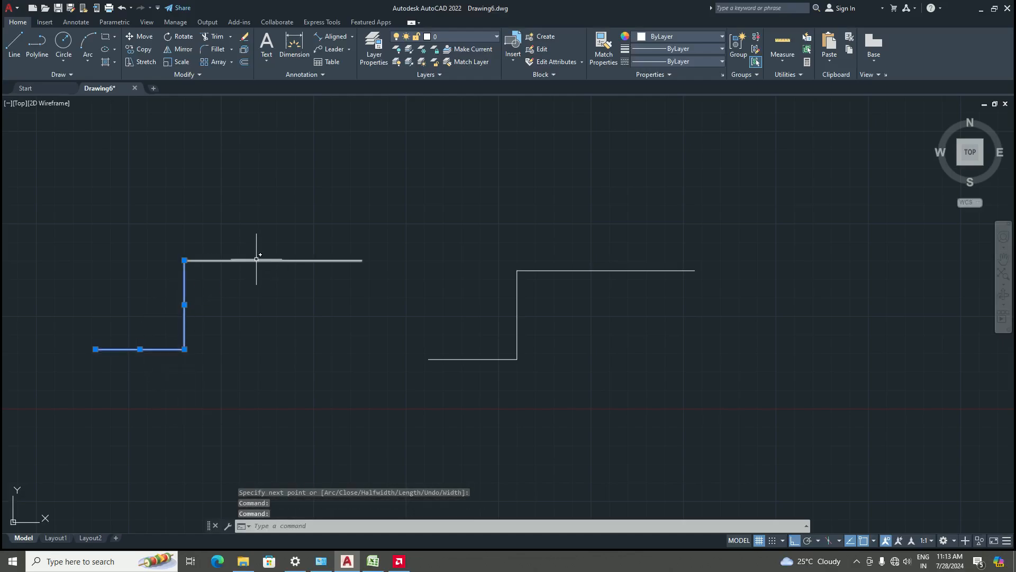
pyautogui.click(256, 260)
pyautogui.press('Escape')
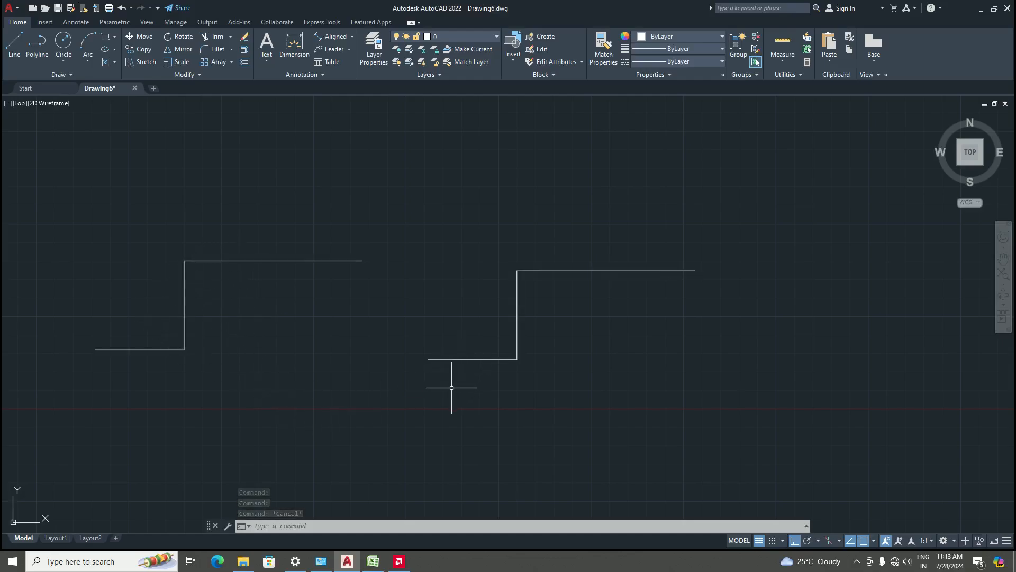
pyautogui.click(493, 359)
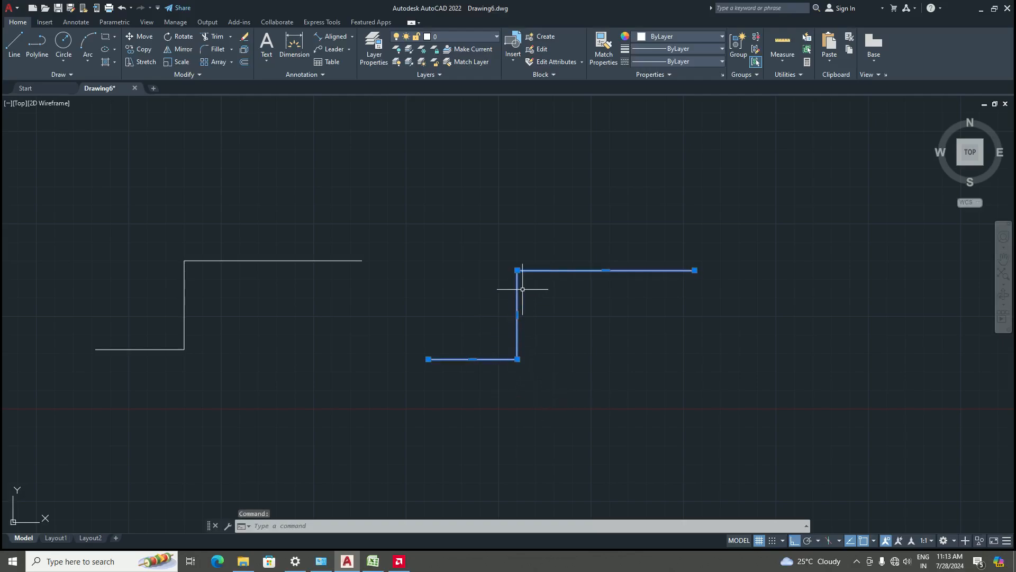
pyautogui.click(129, 348)
pyautogui.click(185, 299)
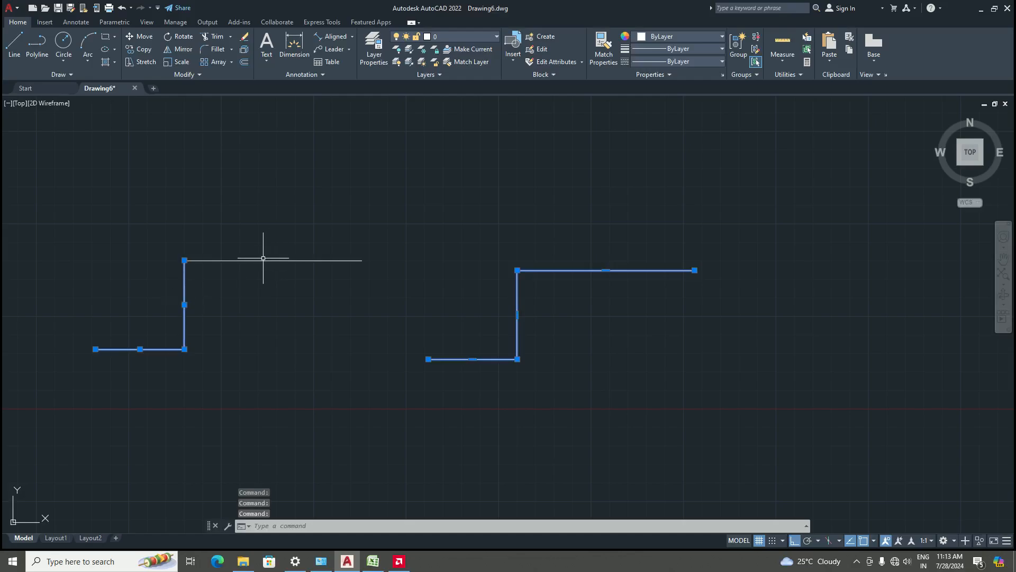
pyautogui.click(264, 260)
pyautogui.press('Escape')
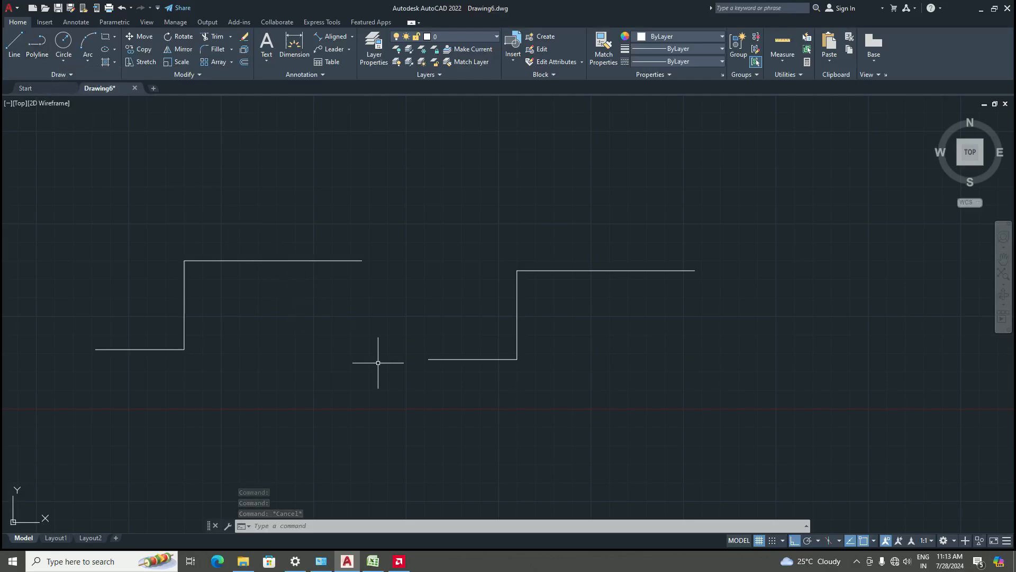
pyautogui.write('P')
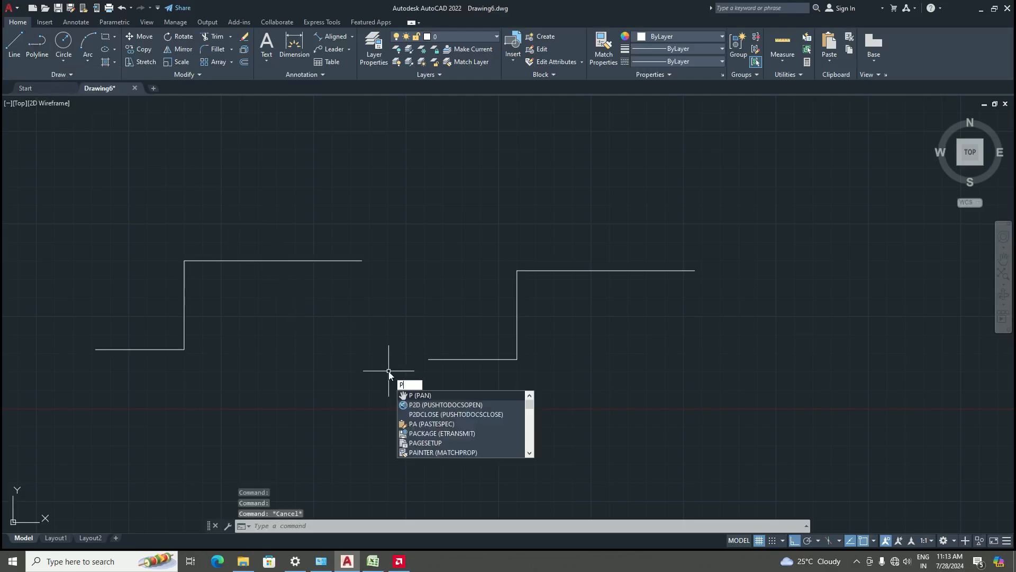
pyautogui.write('L')
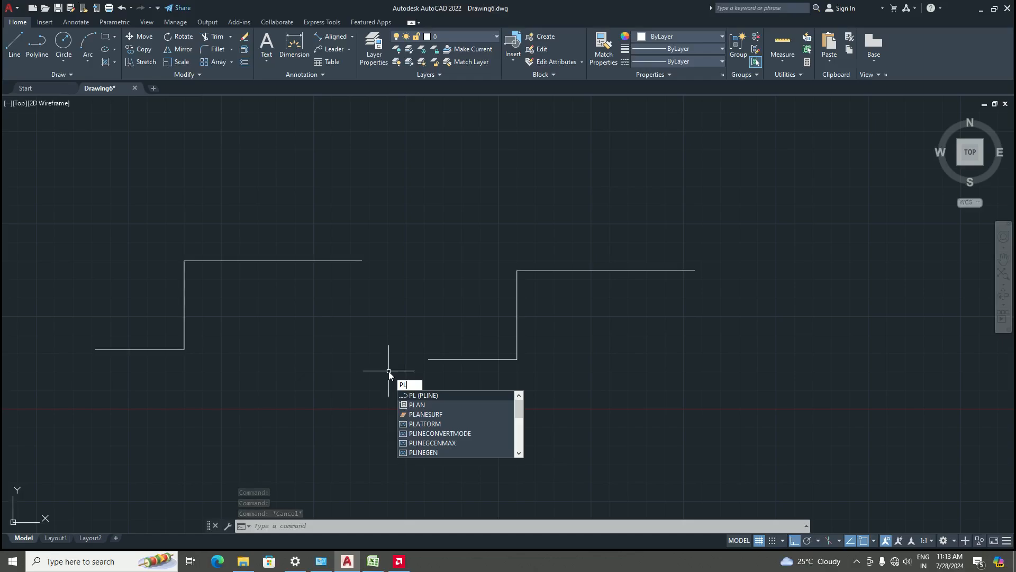
pyautogui.press('Escape')
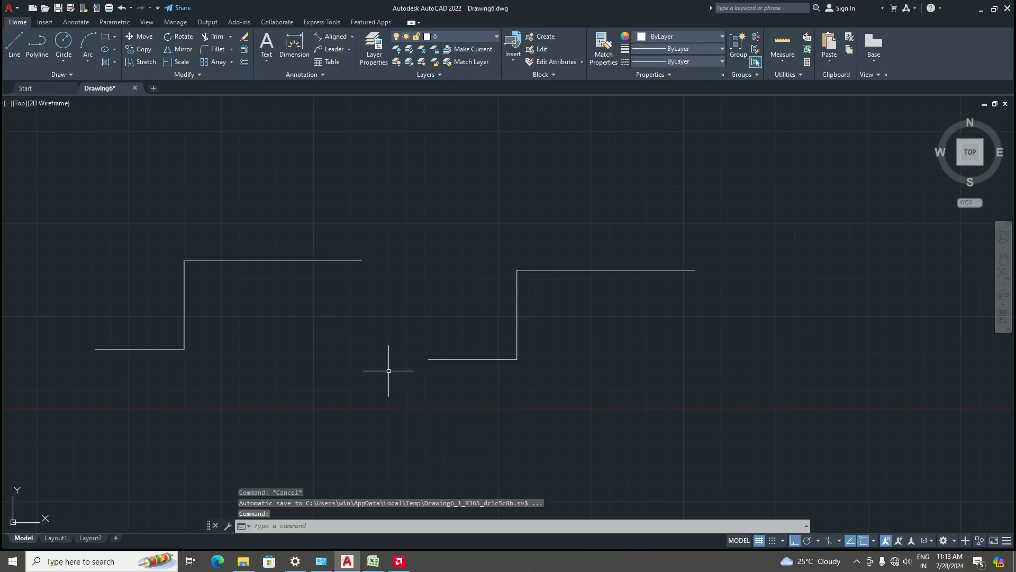
# Erase both stepped shapes using a crossing selection window around them
pyautogui.scroll(-2, 397, 369)
pyautogui.scroll(2, 245, 343)
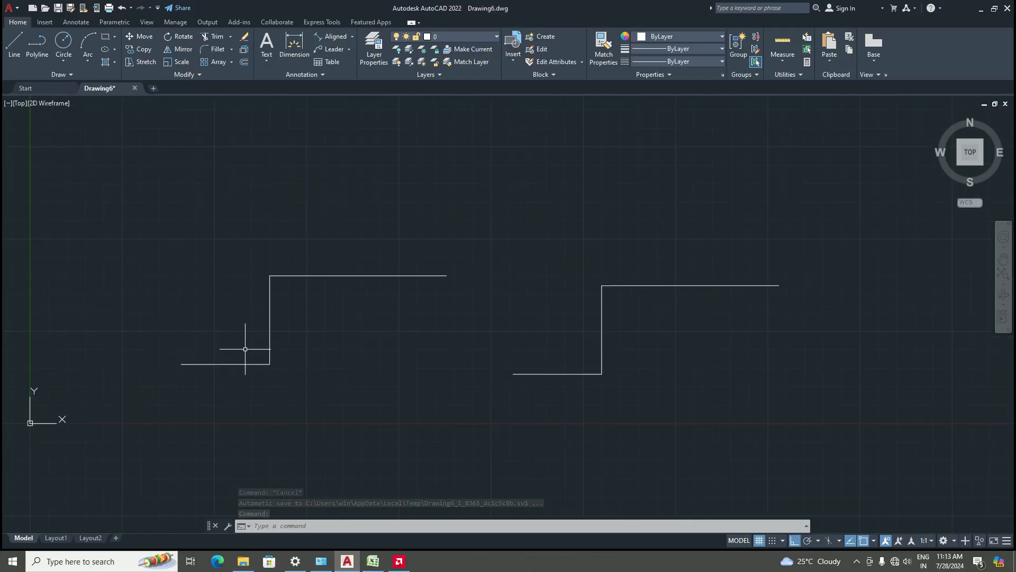
pyautogui.scroll(-2, 389, 389)
pyautogui.click(707, 416)
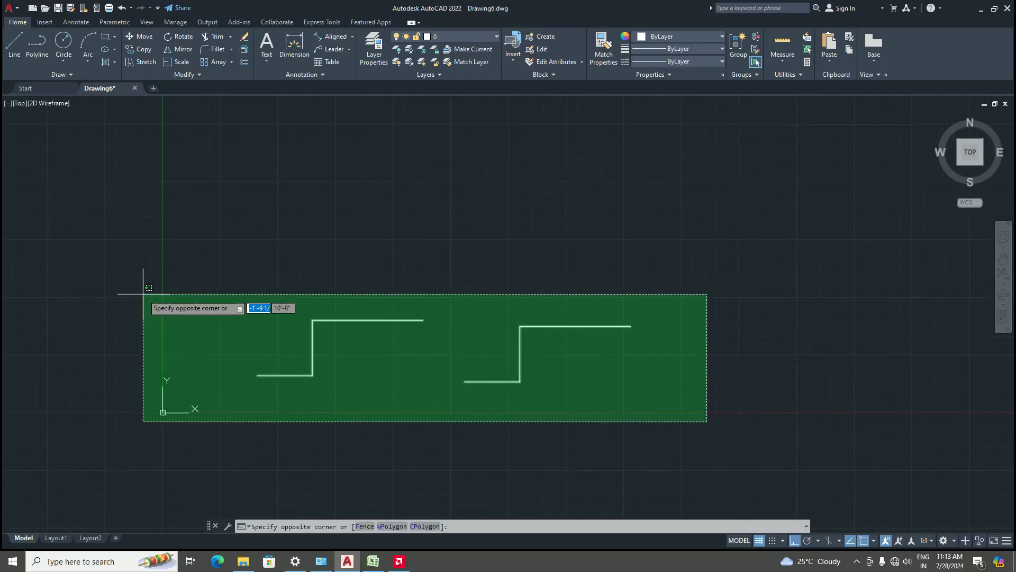
pyautogui.click(222, 268)
pyautogui.press('Delete')
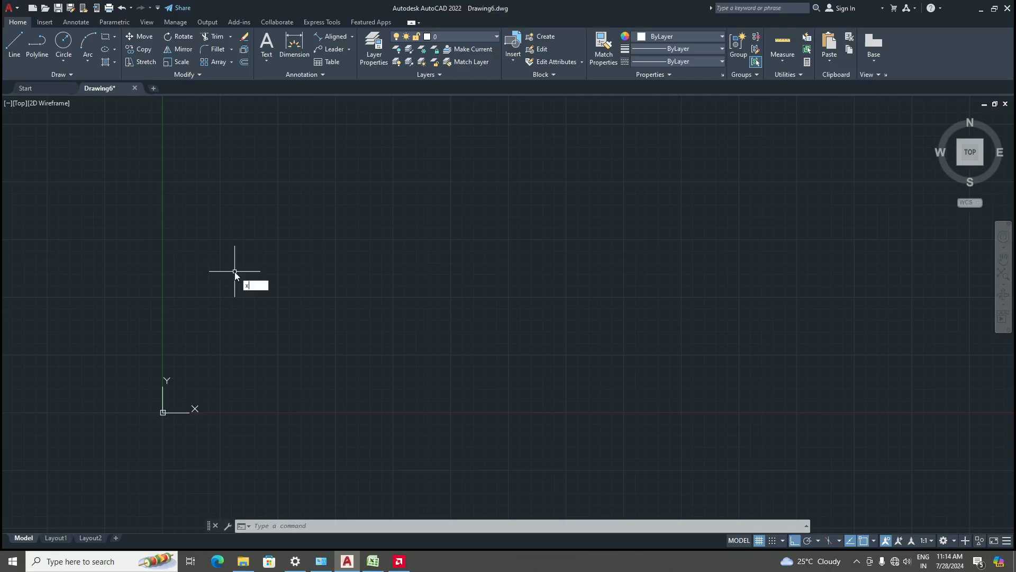
# Draw a vertical construction line with the XLINE command through a picked point
pyautogui.write('l')
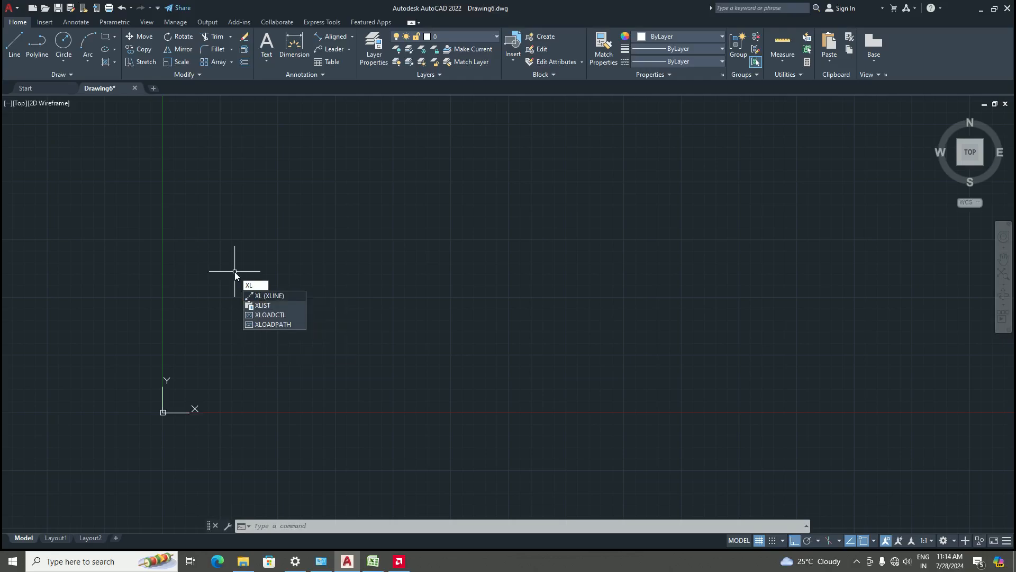
pyautogui.press('Return')
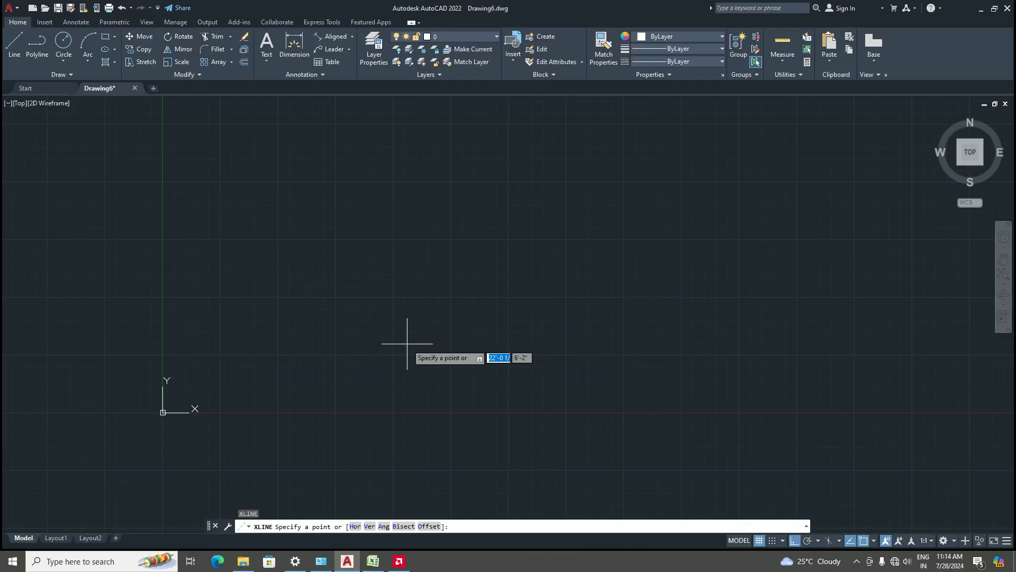
pyautogui.click(398, 299)
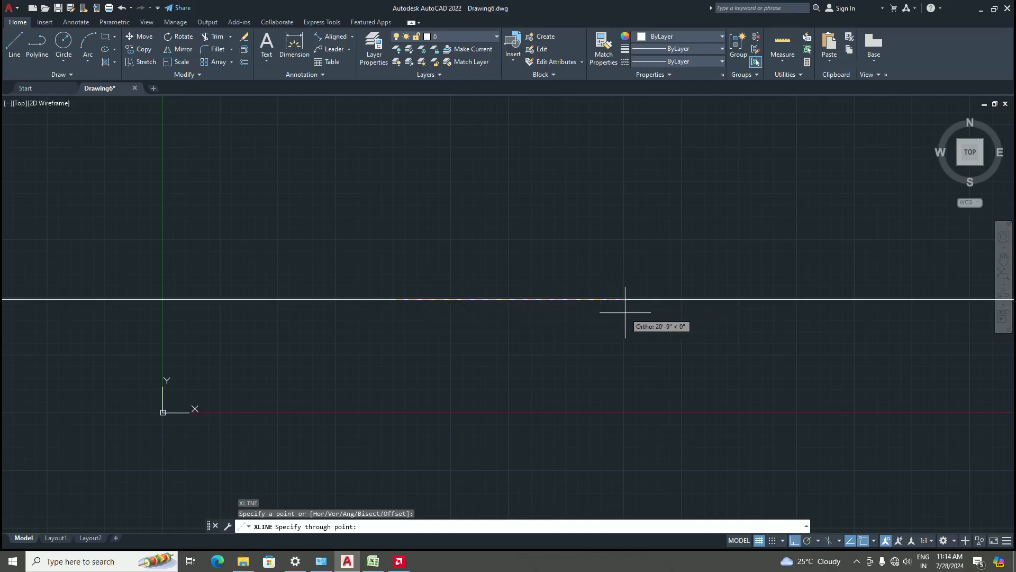
pyautogui.click(421, 173)
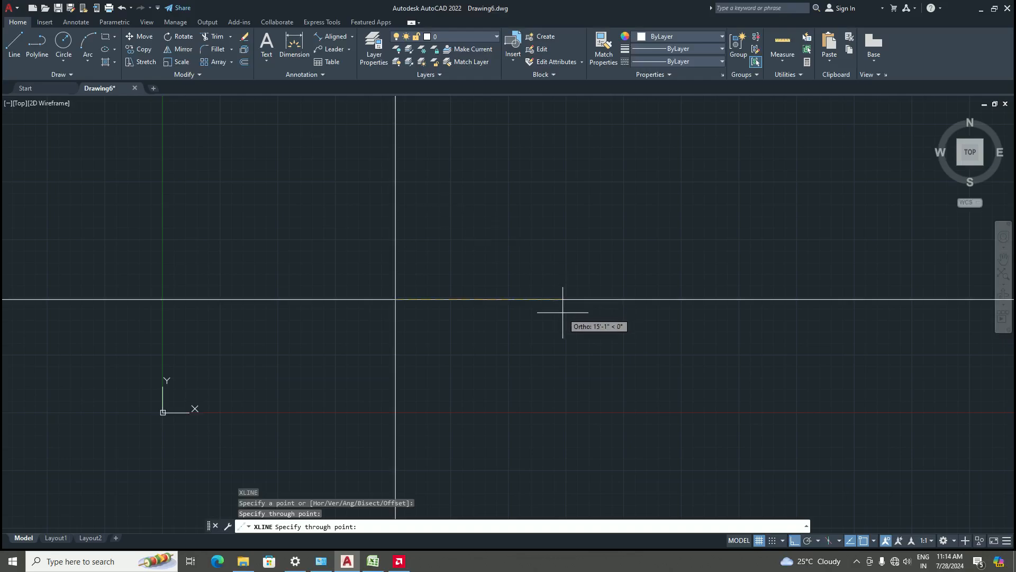
pyautogui.press('Return')
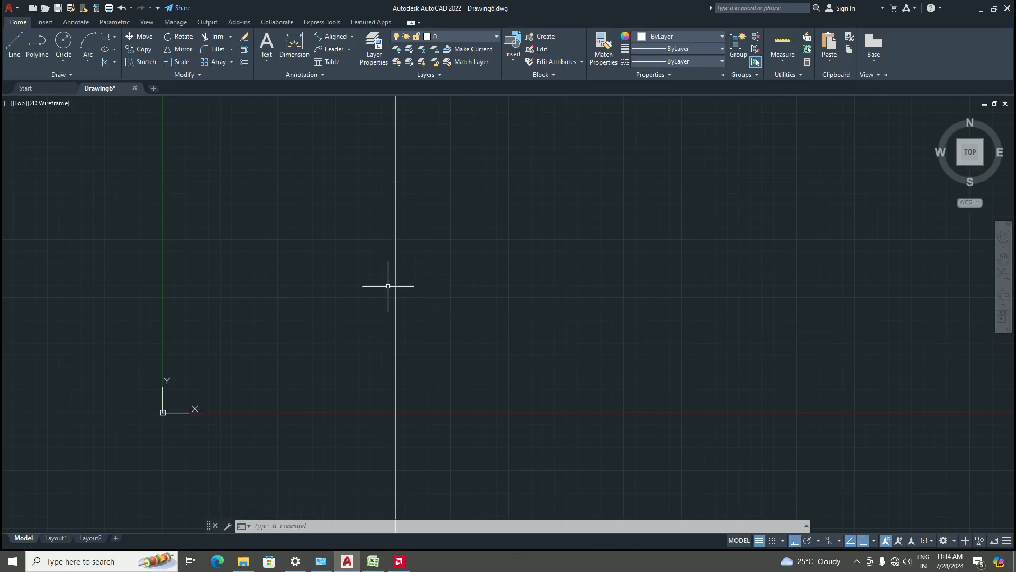
# Zoom and pan around the drawing to examine how far the construction line extends
pyautogui.scroll(-15, 450, 328)
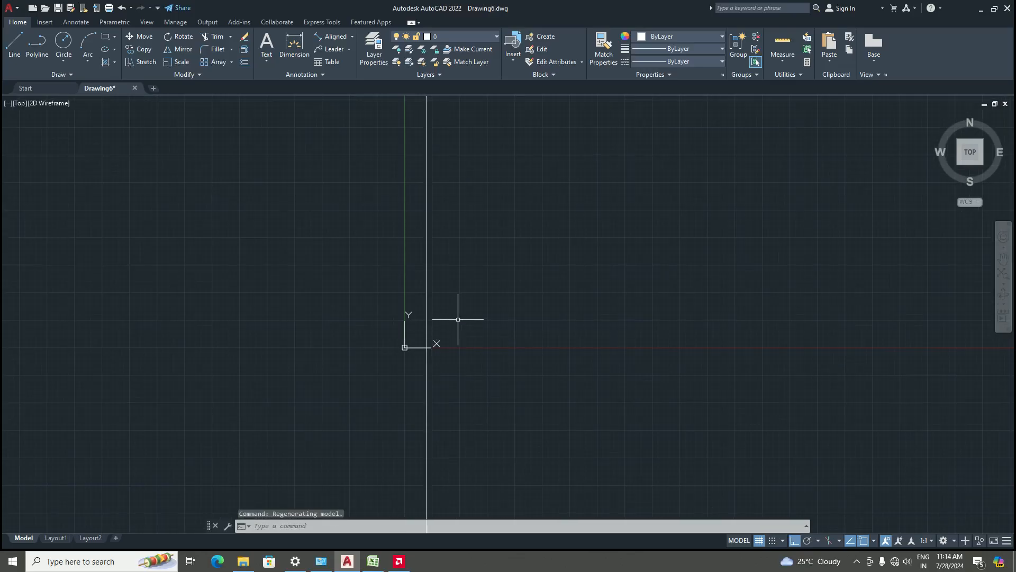
pyautogui.moveTo(465, 270); pyautogui.dragTo(435, 308, button='middle')
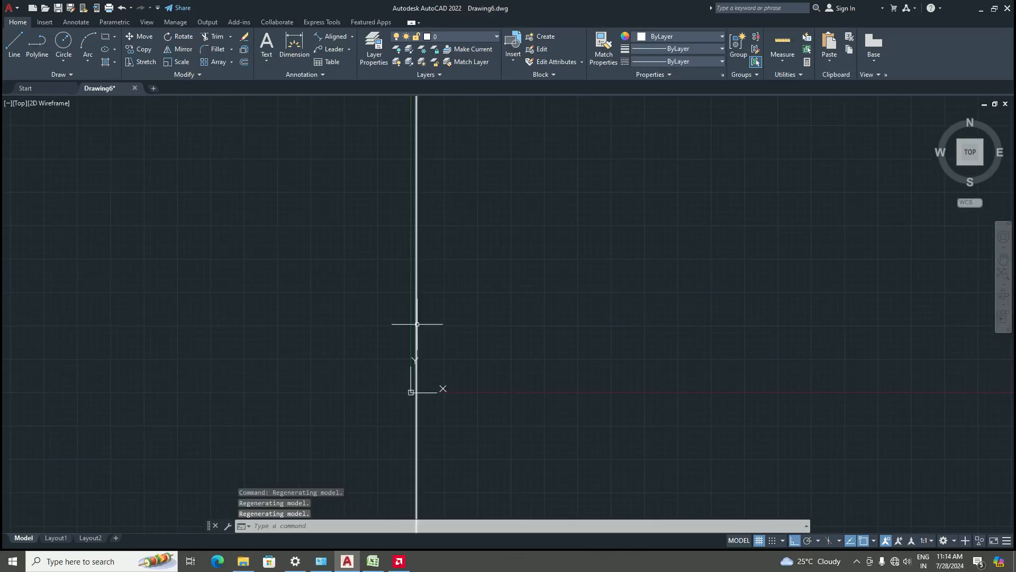
pyautogui.scroll(-15, 420, 295)
pyautogui.scroll(8, 473, 284)
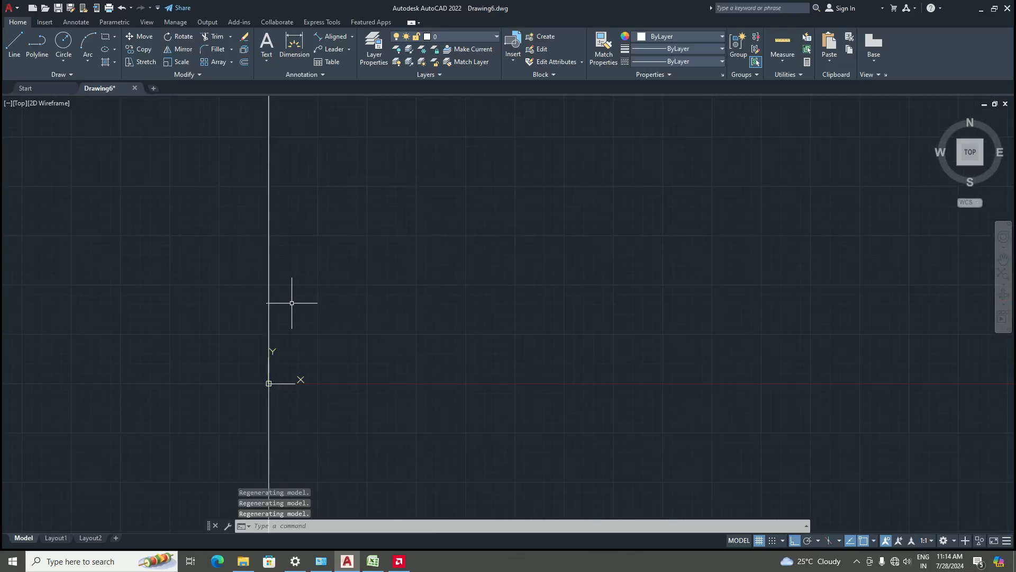
pyautogui.scroll(-9, 596, 346)
pyautogui.scroll(-12, 489, 343)
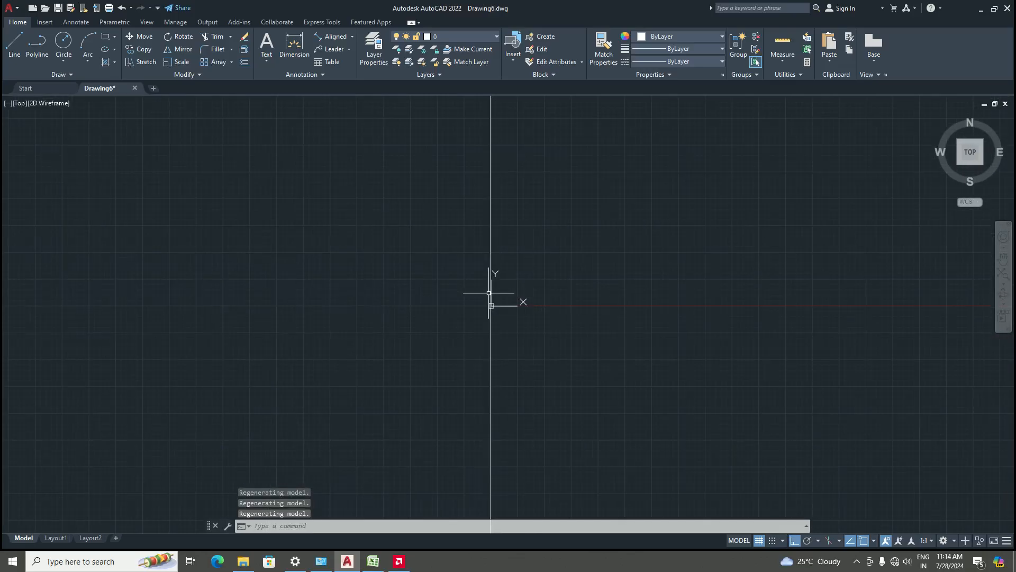
pyautogui.scroll(10, 491, 331)
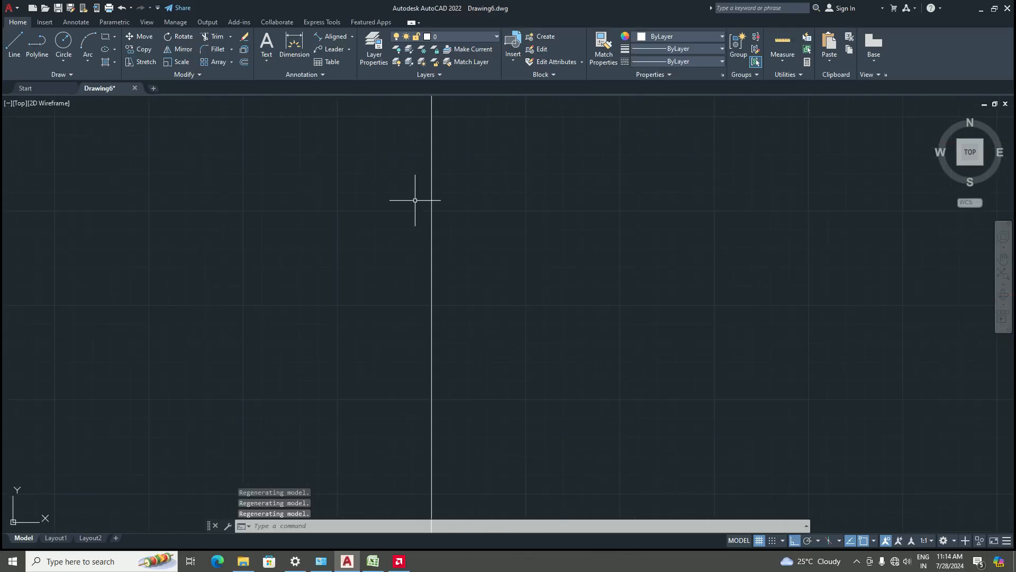
# Draw a horizontal construction line with XLINE through the origin point on the vertical construction line
pyautogui.scroll(5, 440, 287)
pyautogui.moveTo(441, 290); pyautogui.dragTo(445, 463, button='middle')
pyautogui.scroll(8, 440, 194)
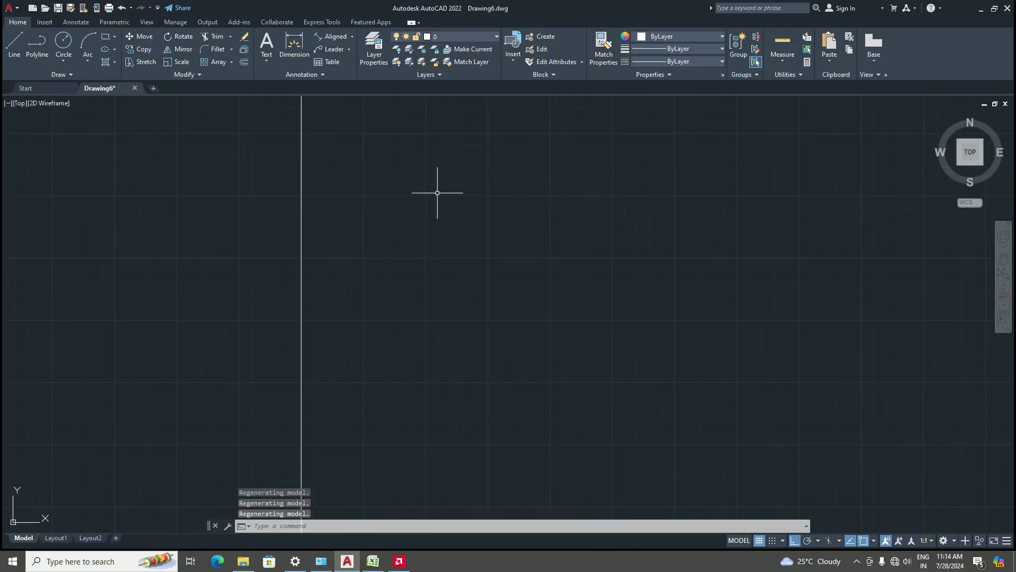
pyautogui.scroll(5, 437, 194)
pyautogui.moveTo(412, 296); pyautogui.dragTo(688, 546, button='middle')
pyautogui.scroll(-8, 474, 243)
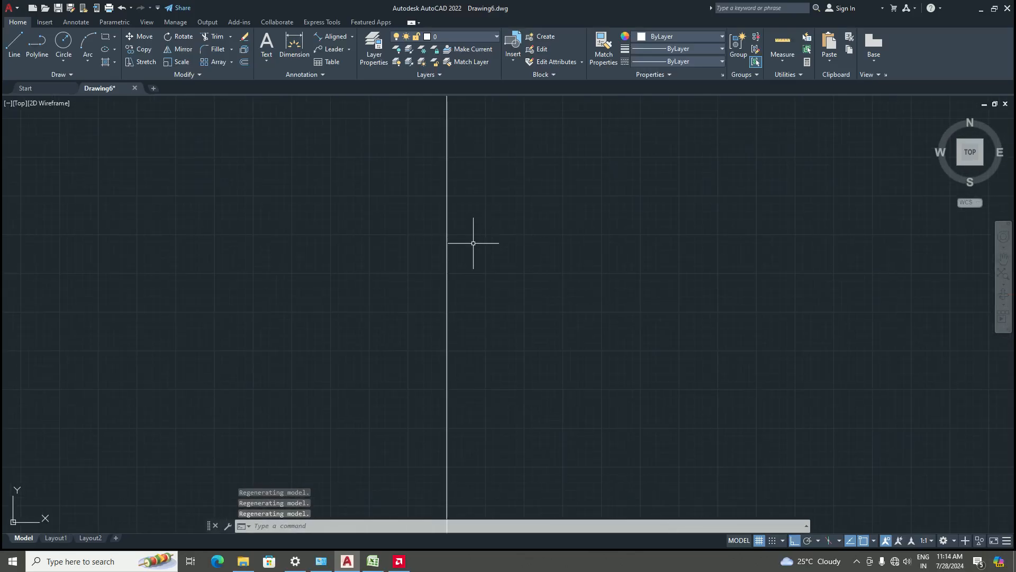
pyautogui.scroll(-3, 473, 243)
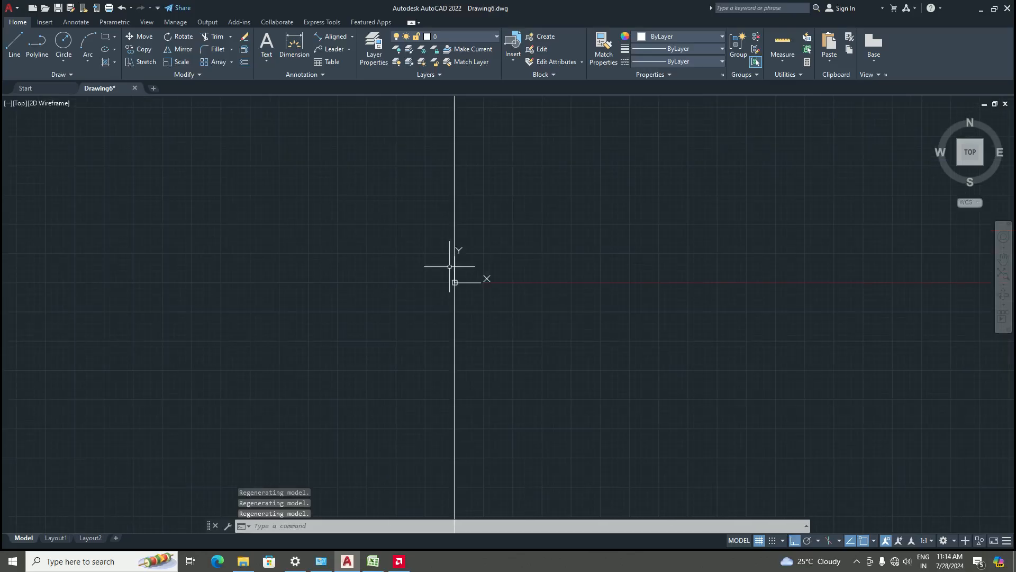
pyautogui.scroll(5, 462, 263)
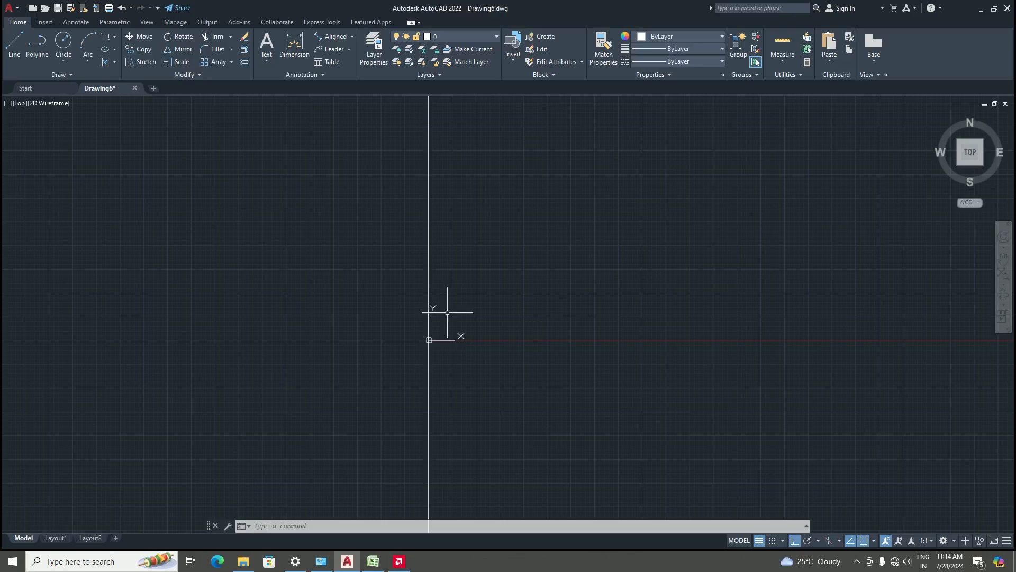
pyautogui.press('Return')
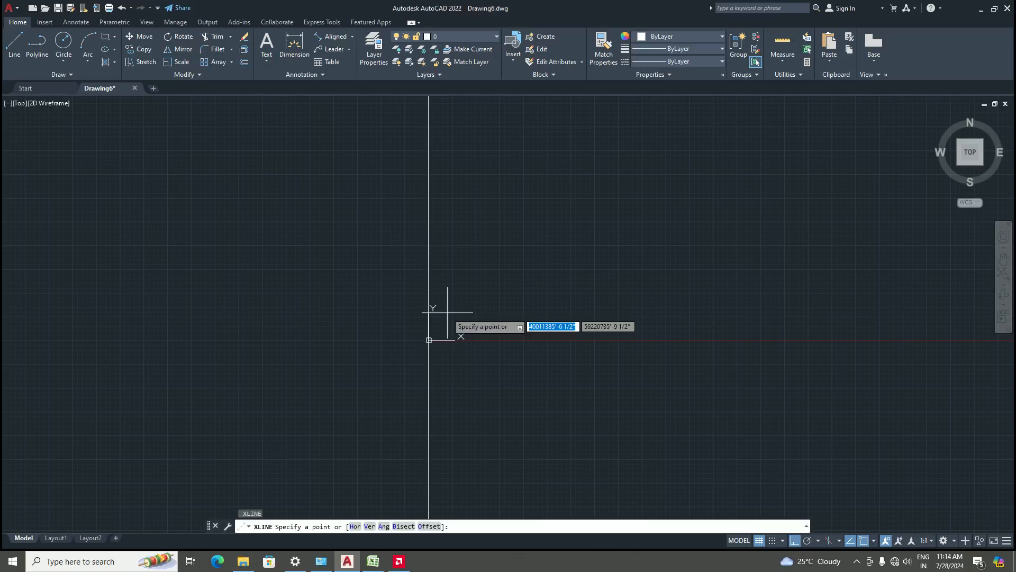
pyautogui.click(429, 340)
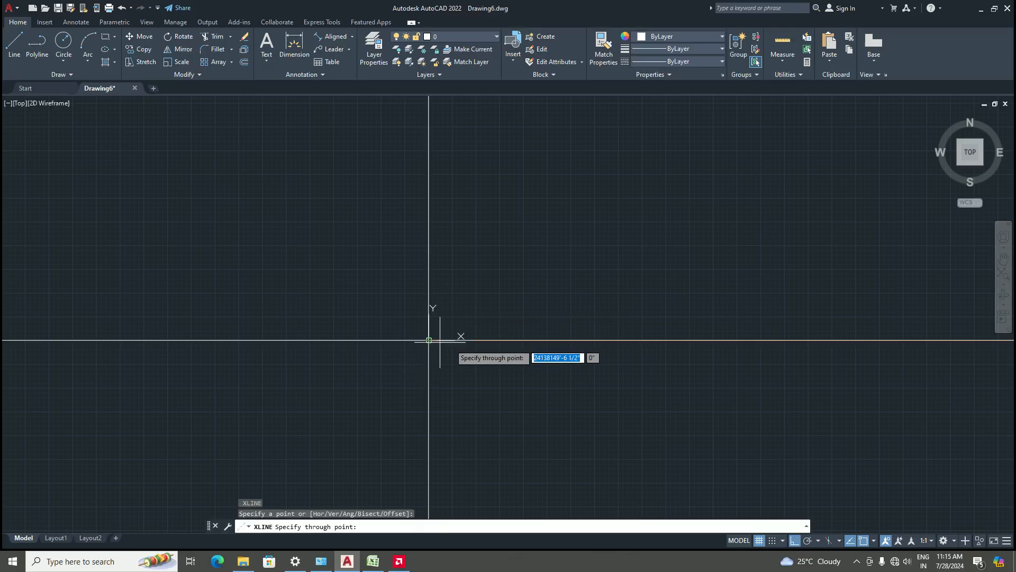
pyautogui.click(662, 439)
pyautogui.press('Return')
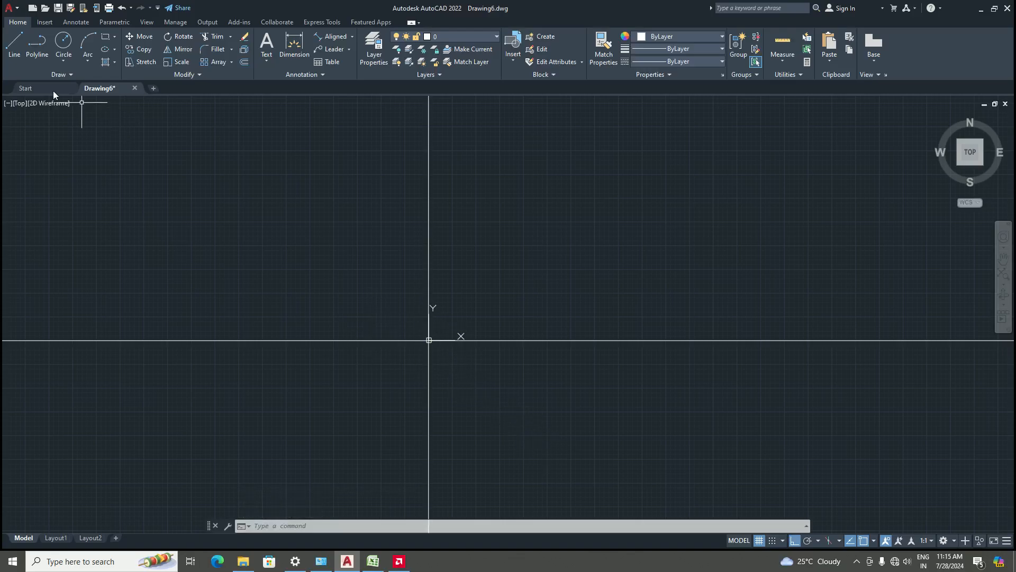
# Draw a second horizontal construction line through a point higher up on the vertical construction line
pyautogui.press('Return')
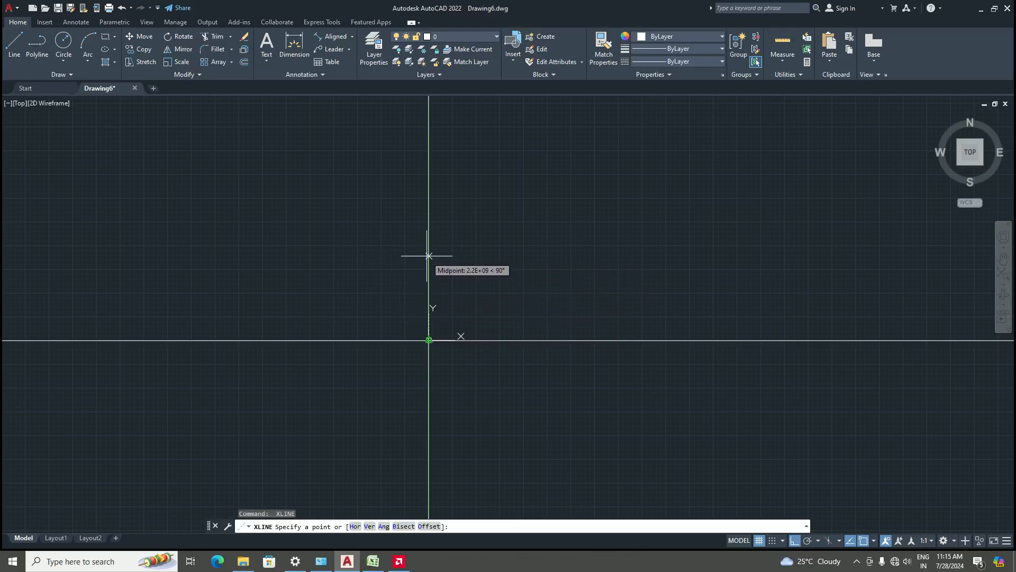
pyautogui.click(429, 247)
pyautogui.click(558, 252)
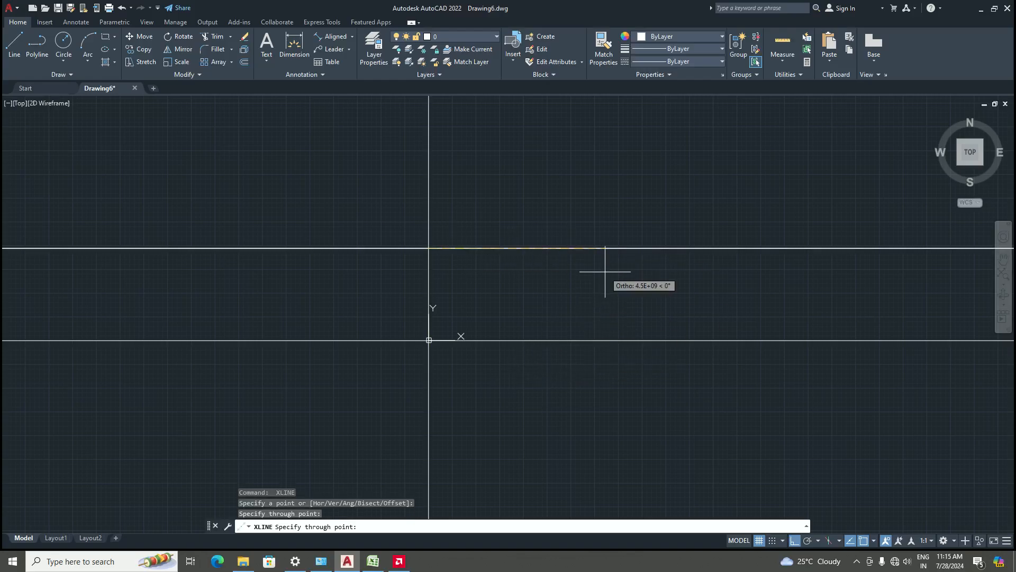
pyautogui.press('Return')
# Trim the construction lines, cutting away the upper horizontal line and the portions left of and below the origin
pyautogui.scroll(-3, 453, 332)
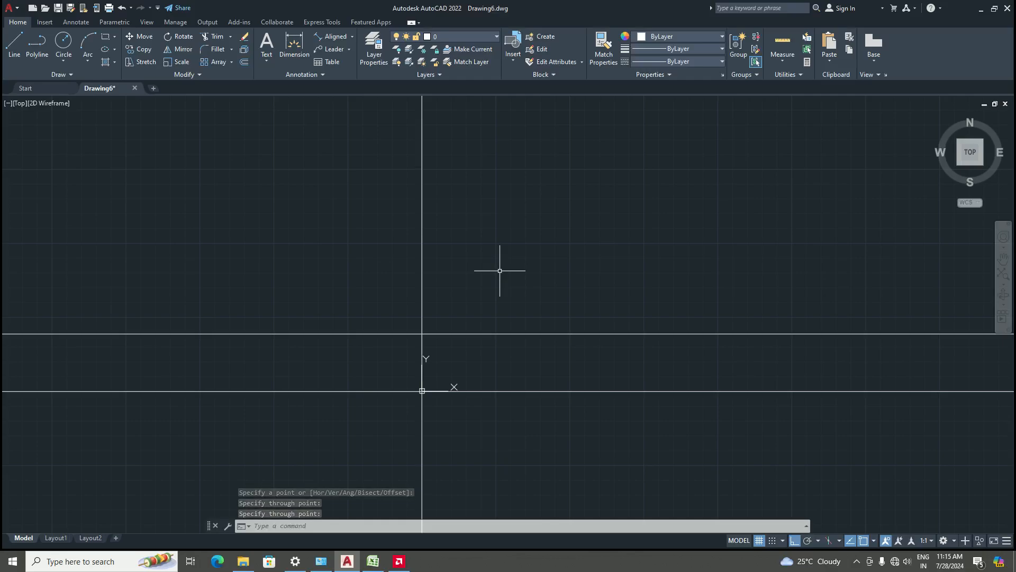
pyautogui.write('t')
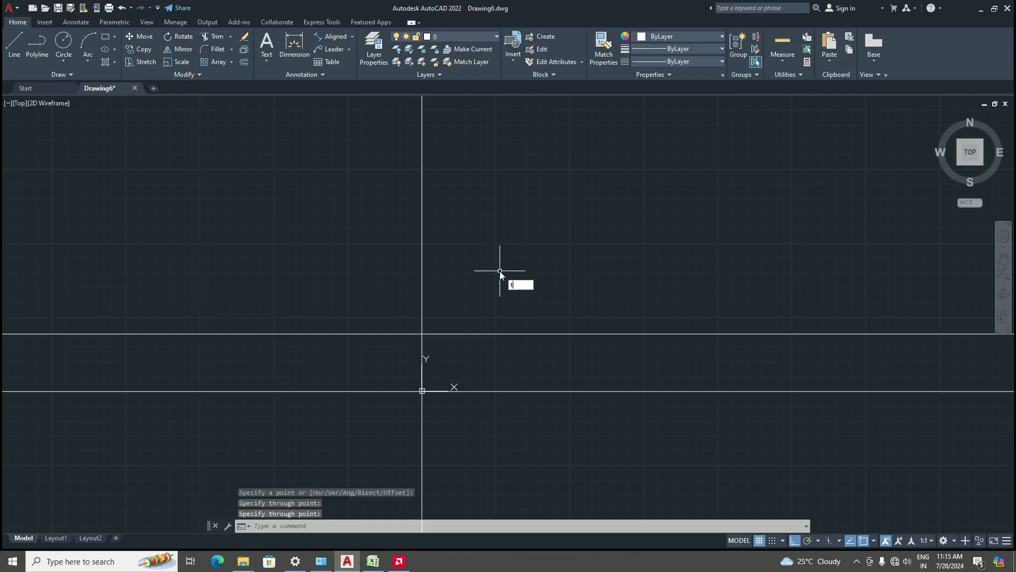
pyautogui.write('r')
pyautogui.press('Return')
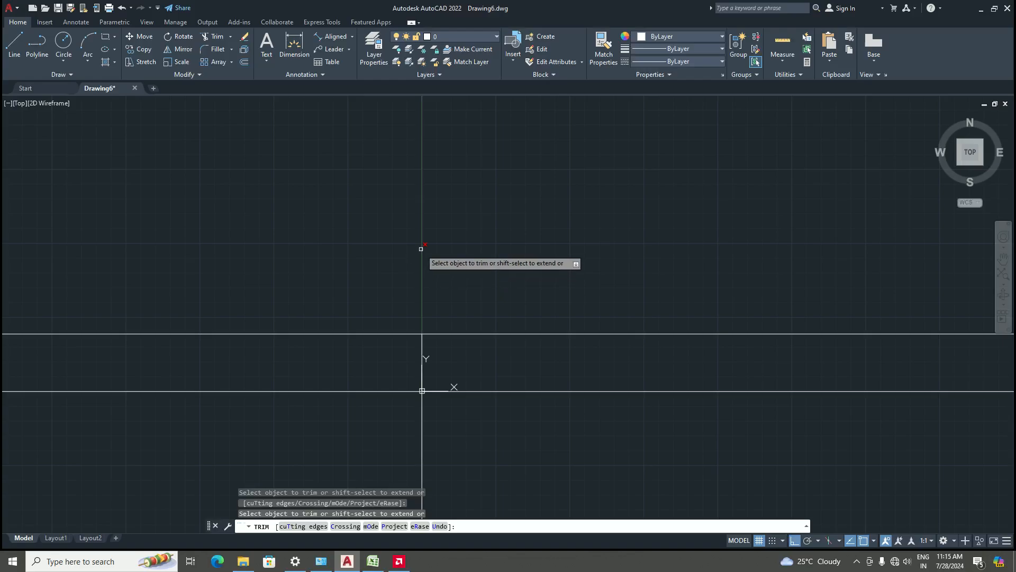
pyautogui.click(496, 334)
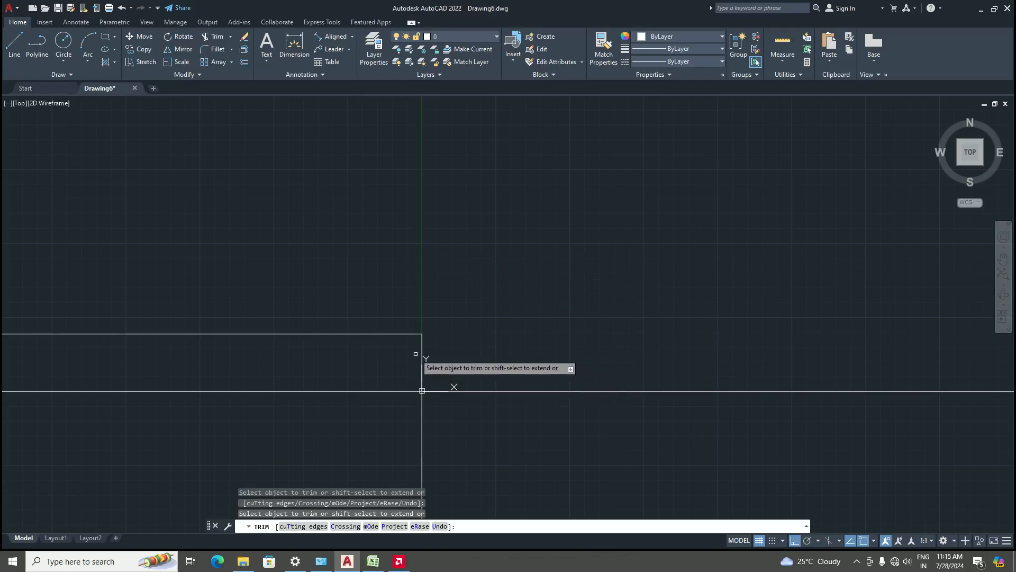
pyautogui.click(358, 333)
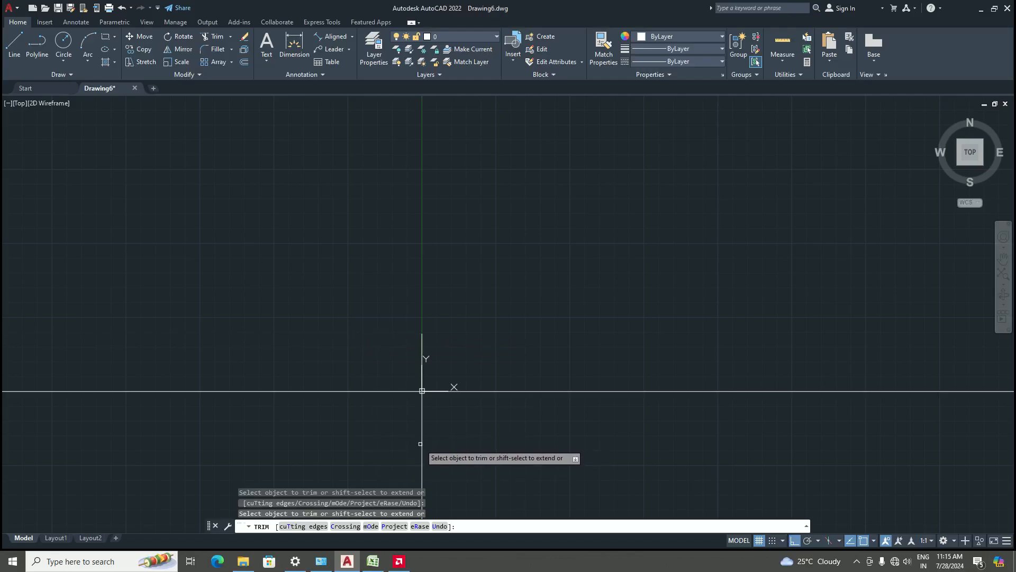
pyautogui.click(395, 392)
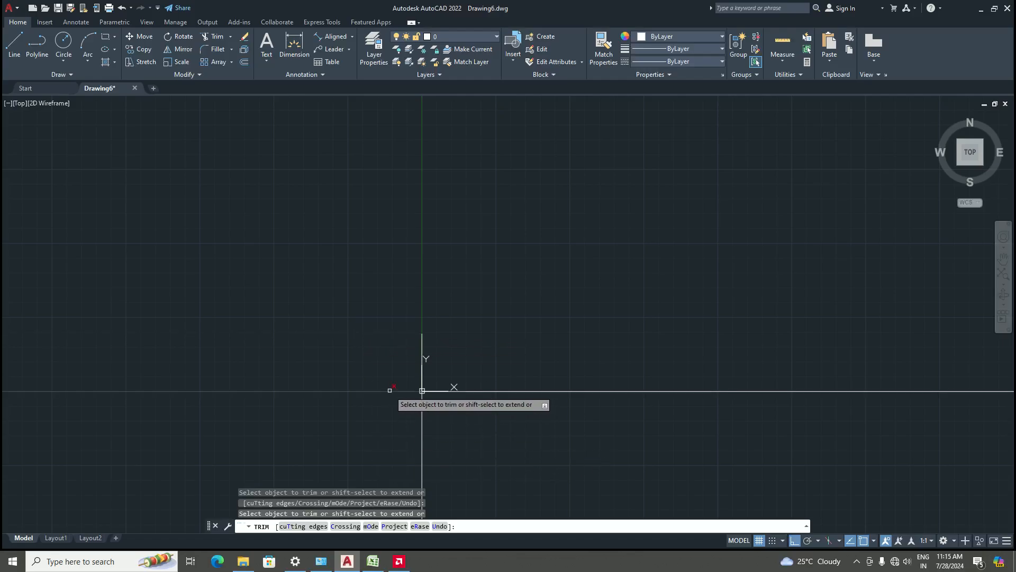
pyautogui.click(425, 440)
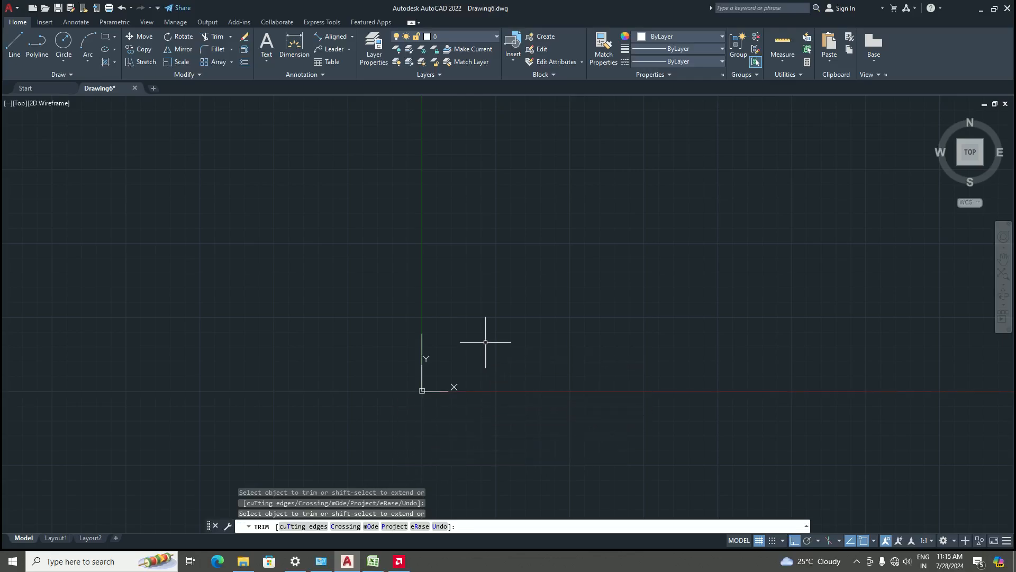
pyautogui.press('Return')
# Select the remaining construction line segment above the origin and erase it
pyautogui.moveTo(434, 353); pyautogui.dragTo(426, 368, button='middle')
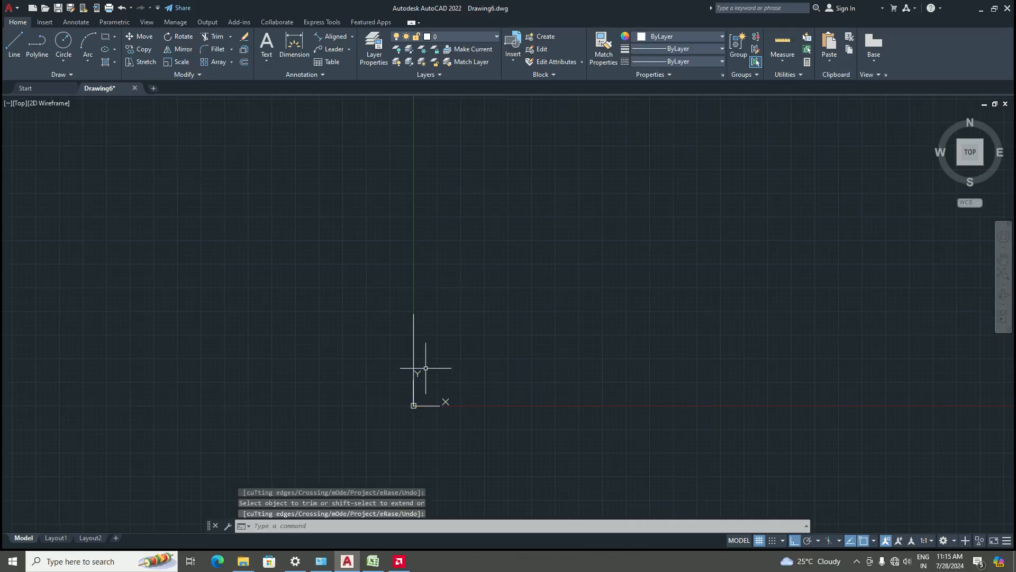
pyautogui.click(414, 341)
pyautogui.press('Delete')
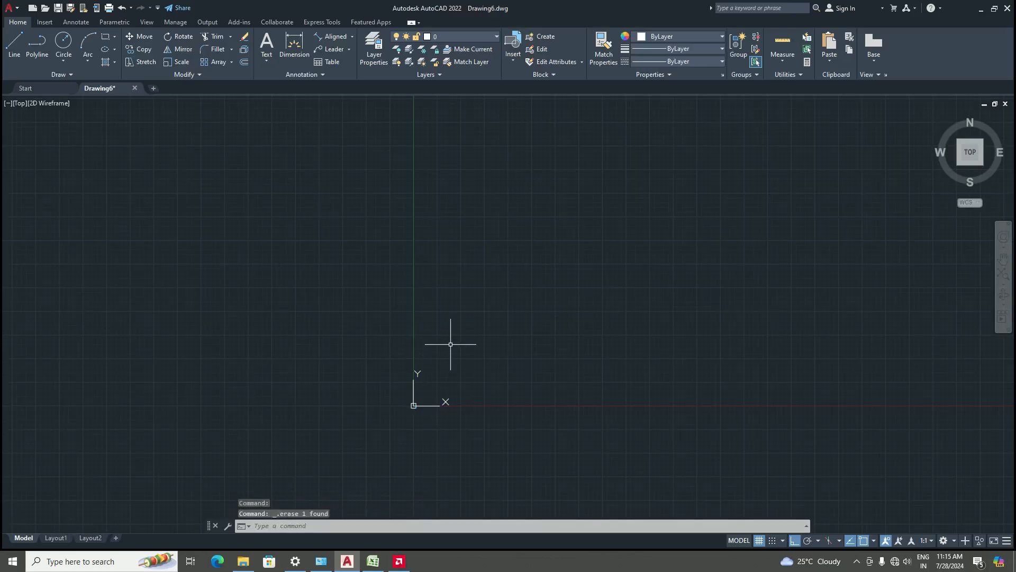
# Draw a horizontal construction line with XLINE through a picked point, then select and erase it
pyautogui.scroll(5, 424, 413)
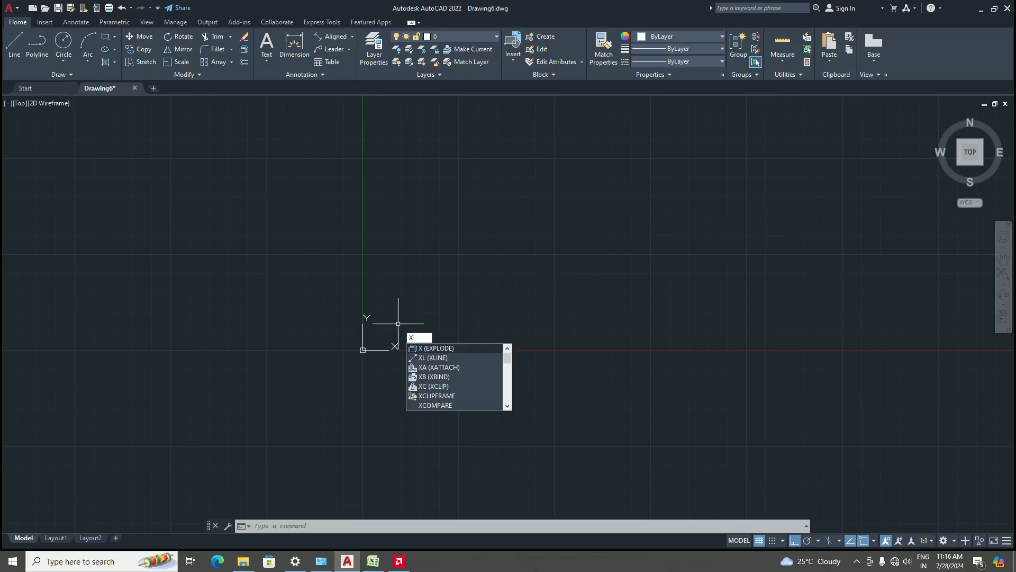
pyautogui.write('l')
pyautogui.press('Return')
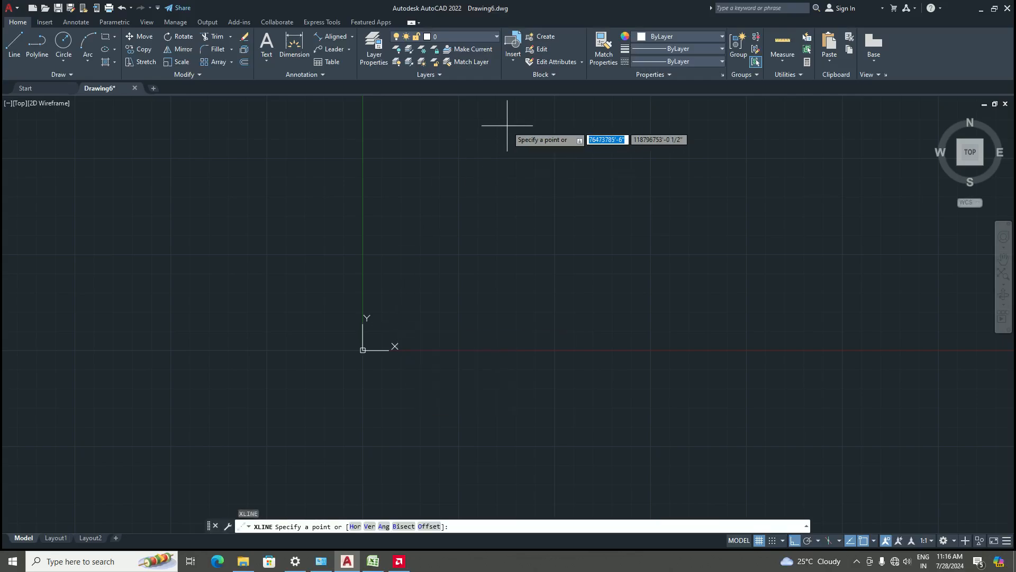
pyautogui.click(434, 258)
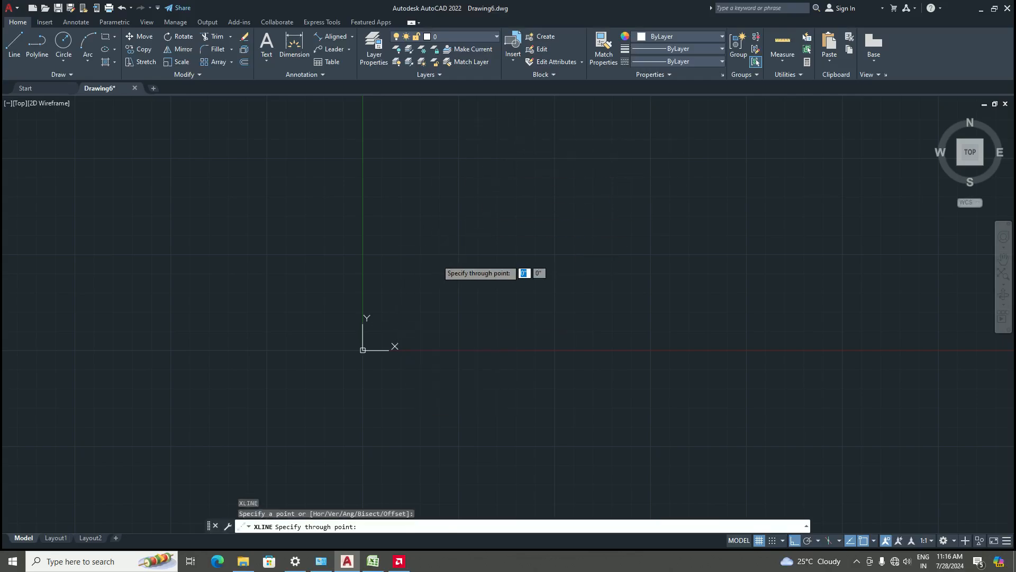
pyautogui.click(620, 327)
pyautogui.press('Return')
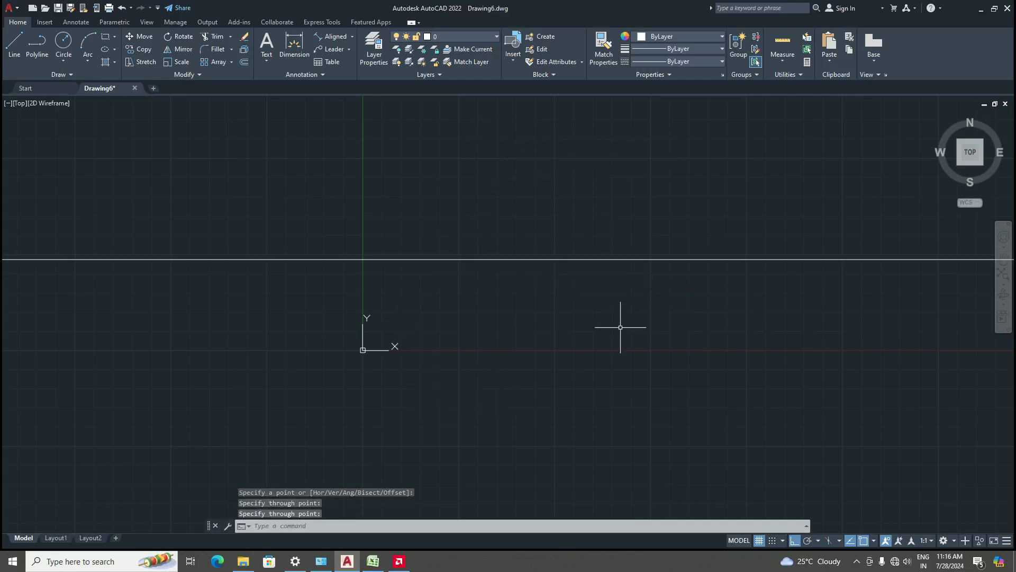
pyautogui.click(498, 259)
pyautogui.scroll(-1, 471, 326)
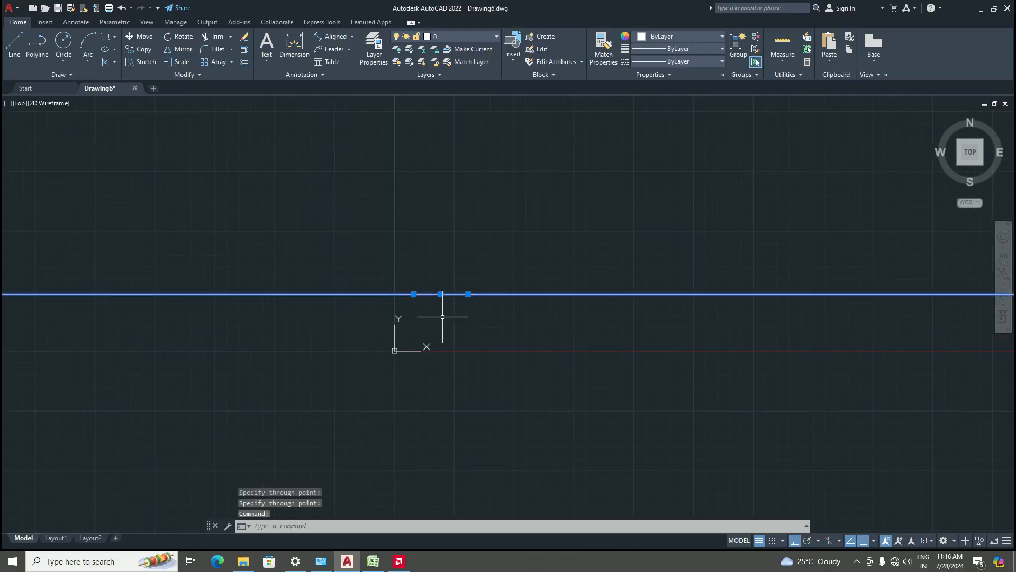
pyautogui.scroll(-1, 442, 316)
pyautogui.press('Delete')
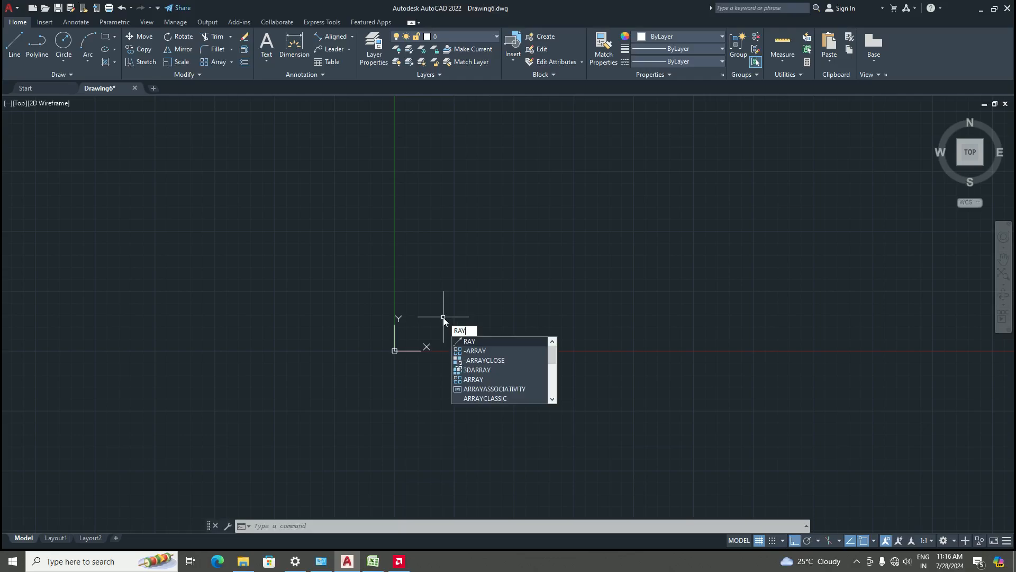
# Start the RAY command and draw a ray from start point 5',5' pointing straight downward
pyautogui.press('Return')
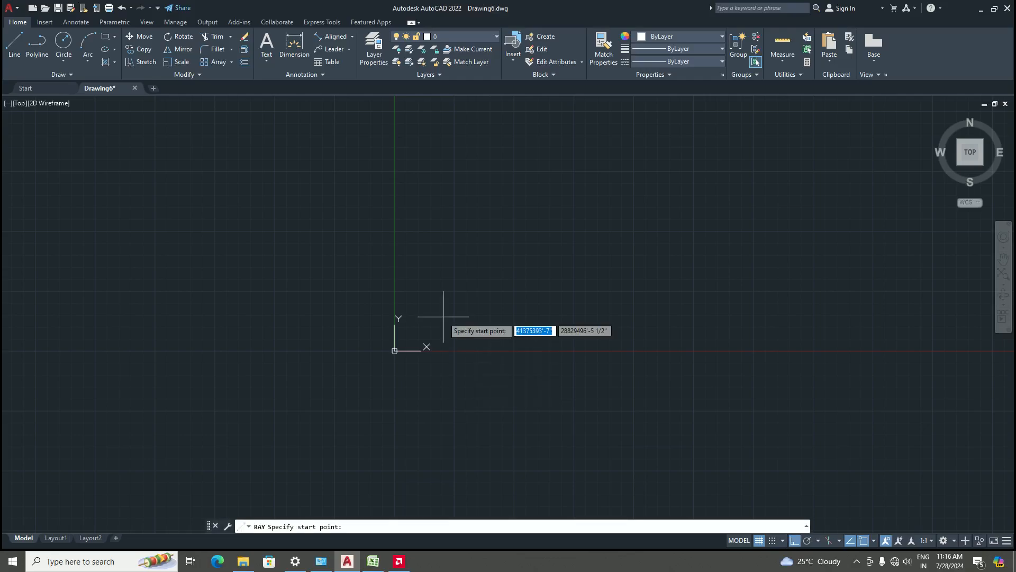
pyautogui.scroll(4, 429, 341)
pyautogui.scroll(2, 353, 360)
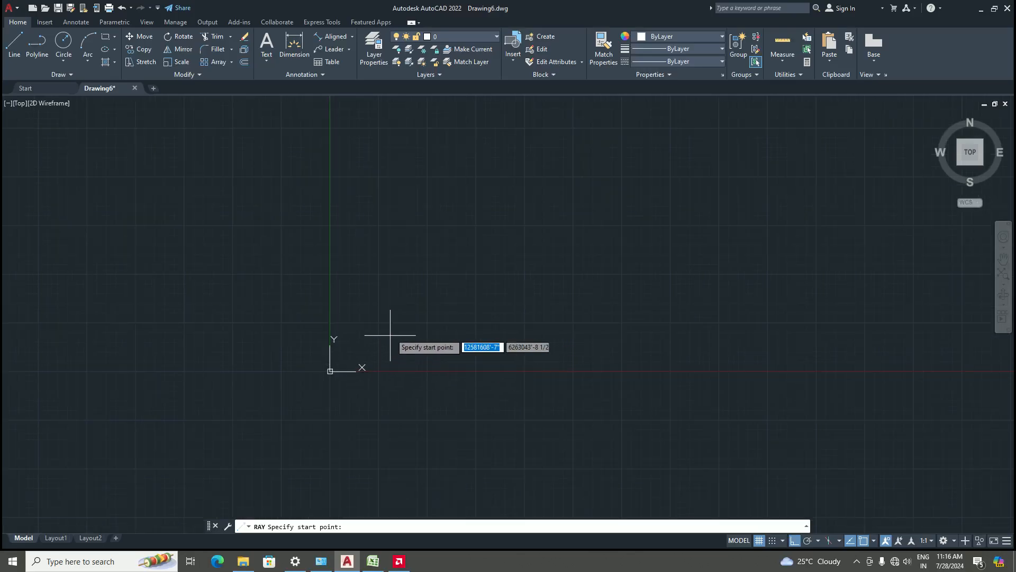
pyautogui.scroll(3, 363, 361)
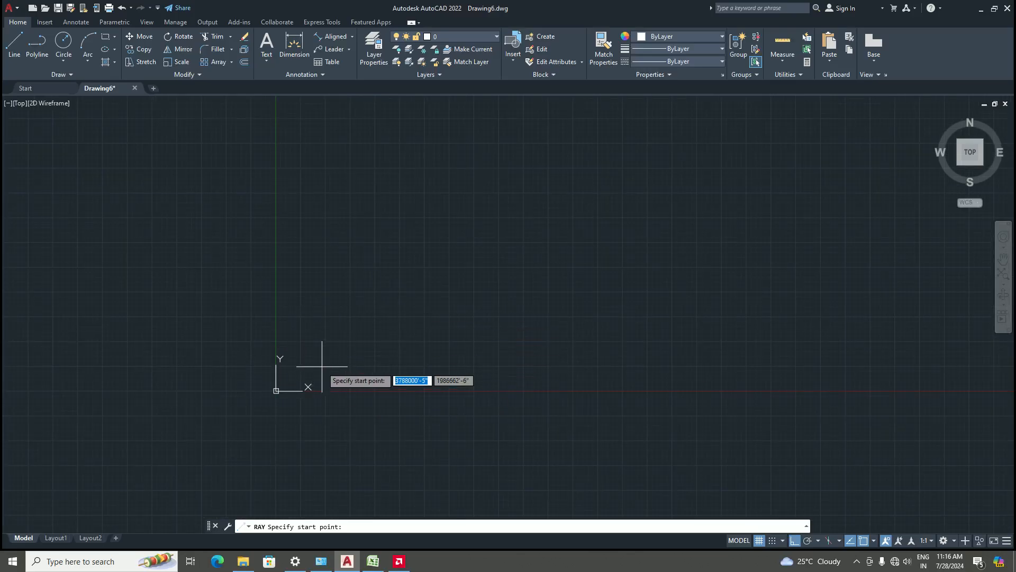
pyautogui.scroll(5, 272, 398)
pyautogui.scroll(5, 347, 379)
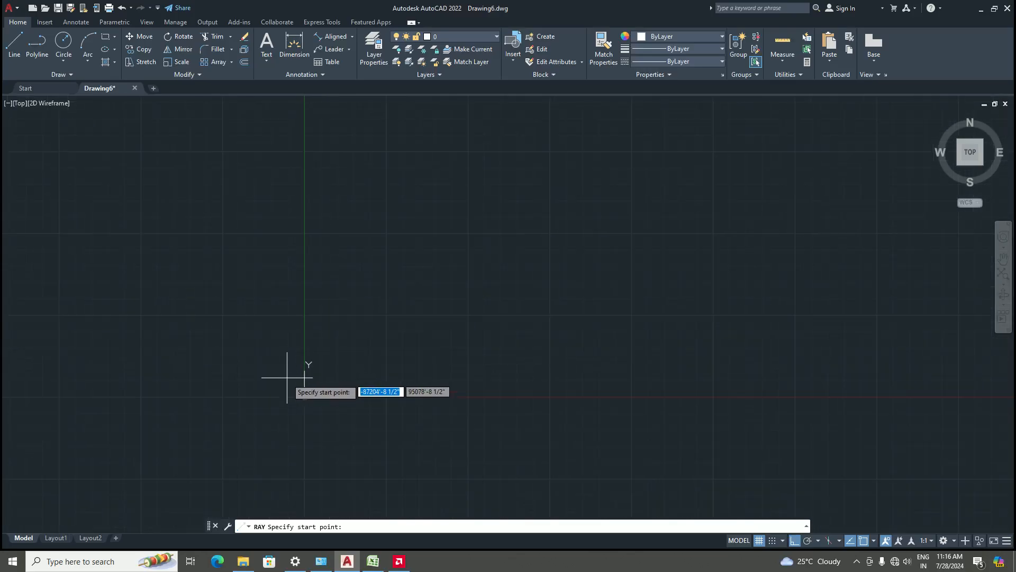
pyautogui.scroll(3, 311, 404)
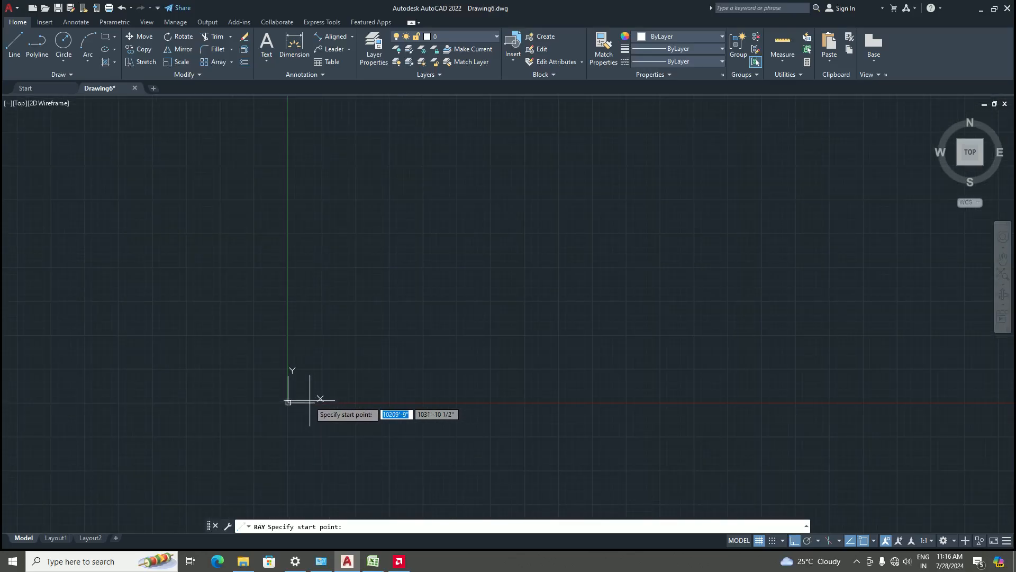
pyautogui.scroll(-6, 343, 358)
pyautogui.scroll(3, 334, 359)
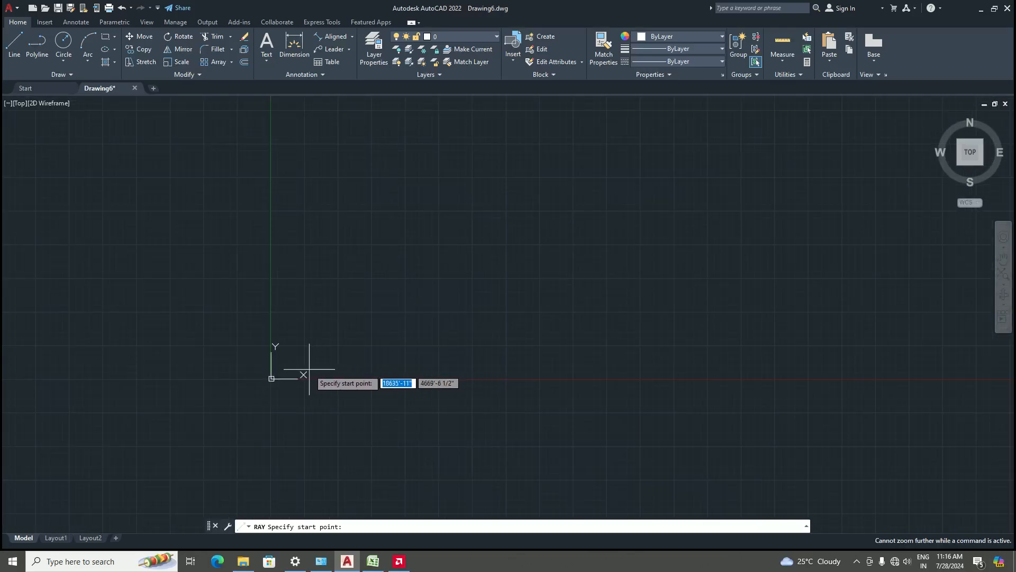
pyautogui.write('5')
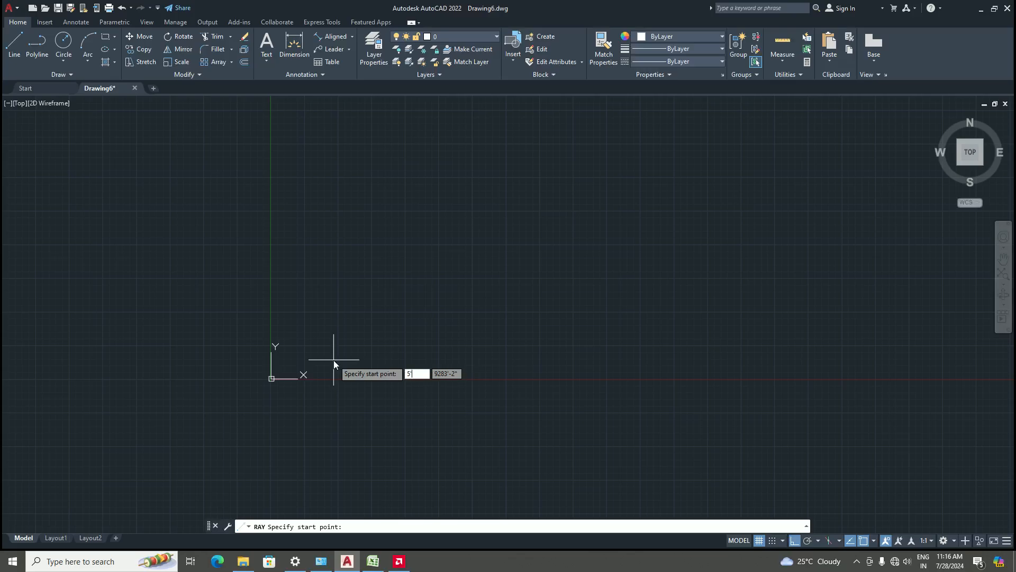
pyautogui.press('Tab')
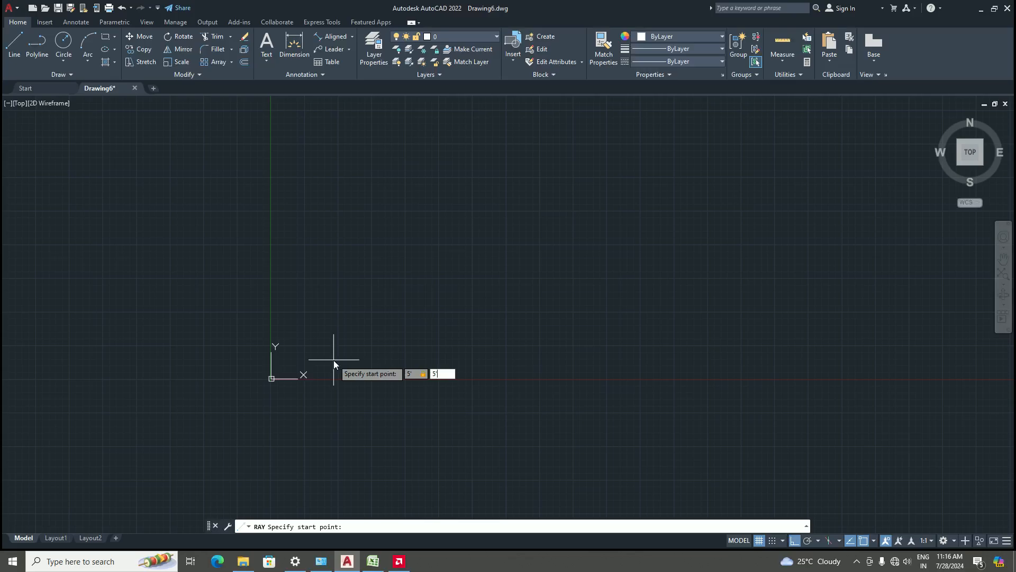
pyautogui.press('Return')
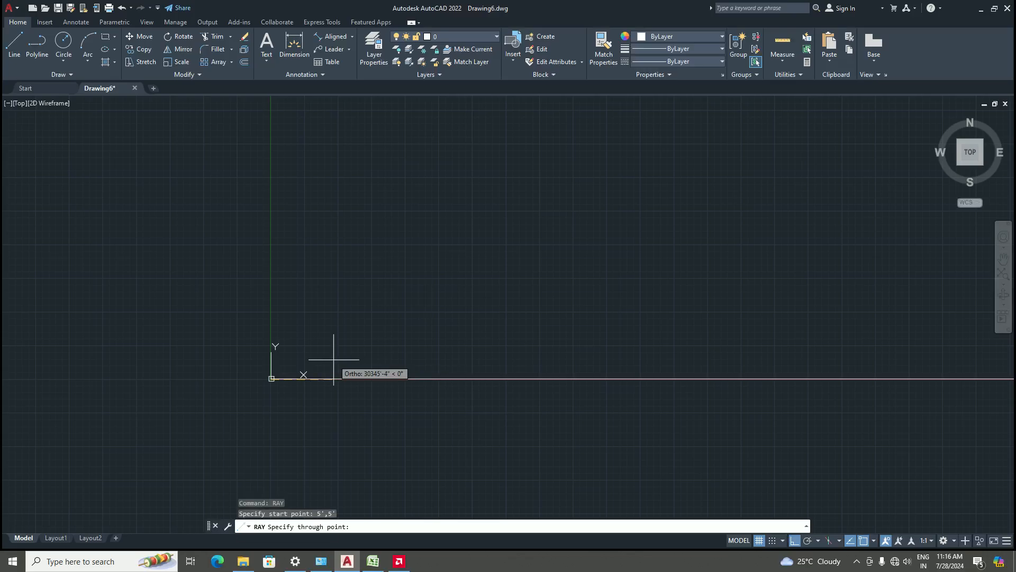
pyautogui.scroll(2, 272, 364)
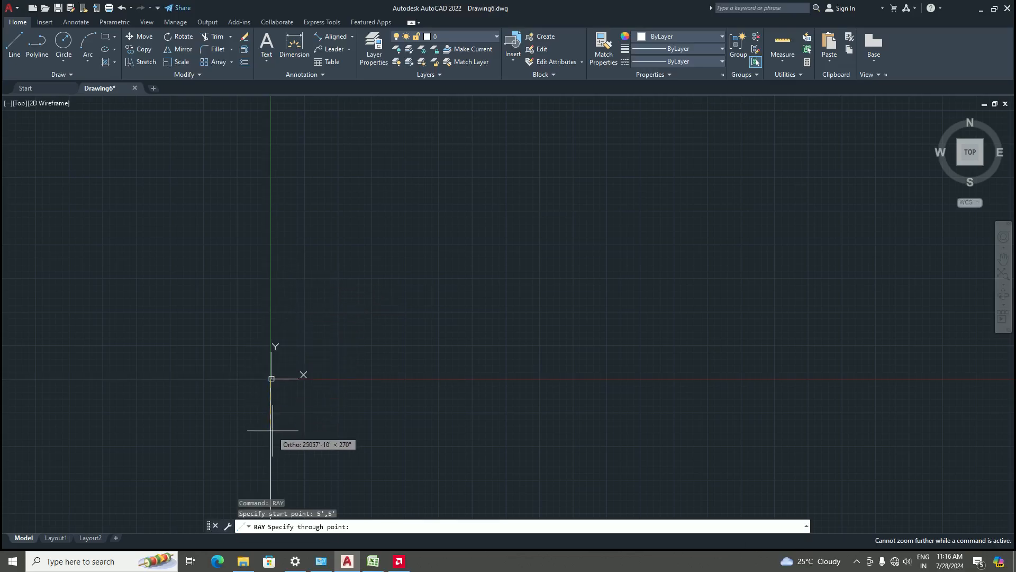
pyautogui.click(291, 417)
pyautogui.scroll(1, 252, 400)
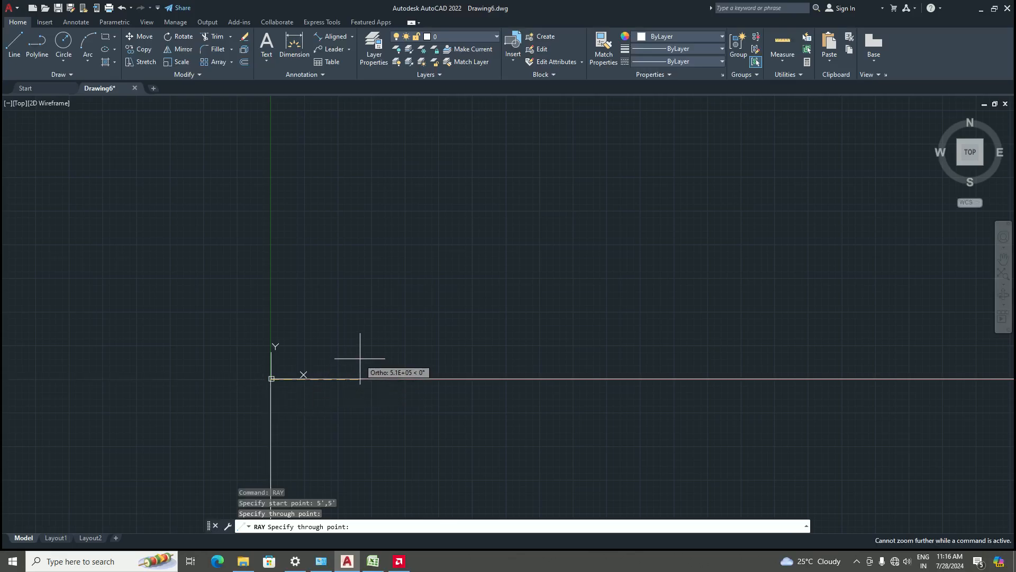
# End the RAY command, then select the downward ray and erase it
pyautogui.press('Return')
pyautogui.scroll(5, 274, 387)
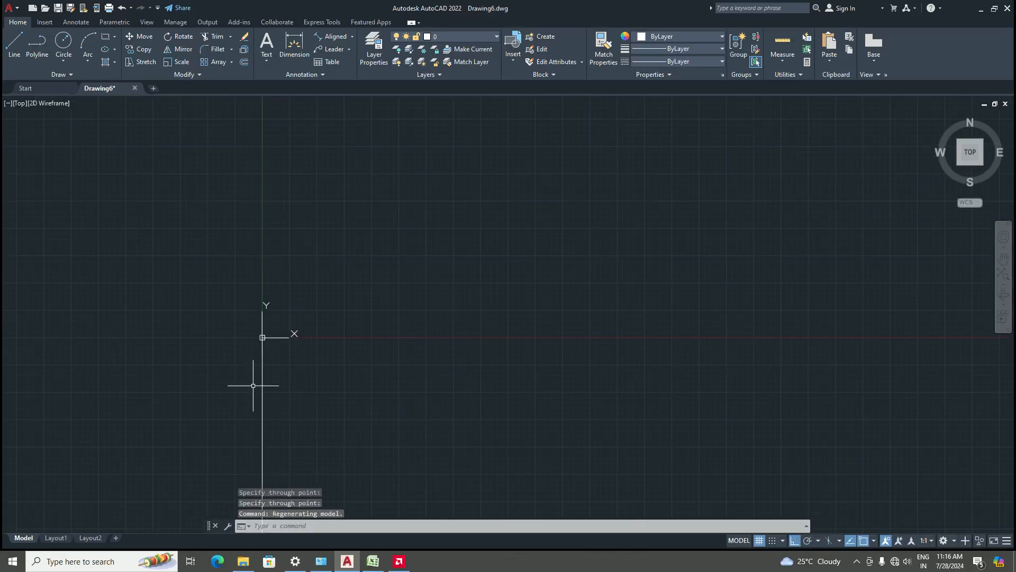
pyautogui.scroll(5, 246, 349)
pyautogui.scroll(5, 342, 285)
pyautogui.scroll(5, 314, 282)
pyautogui.scroll(5, 329, 284)
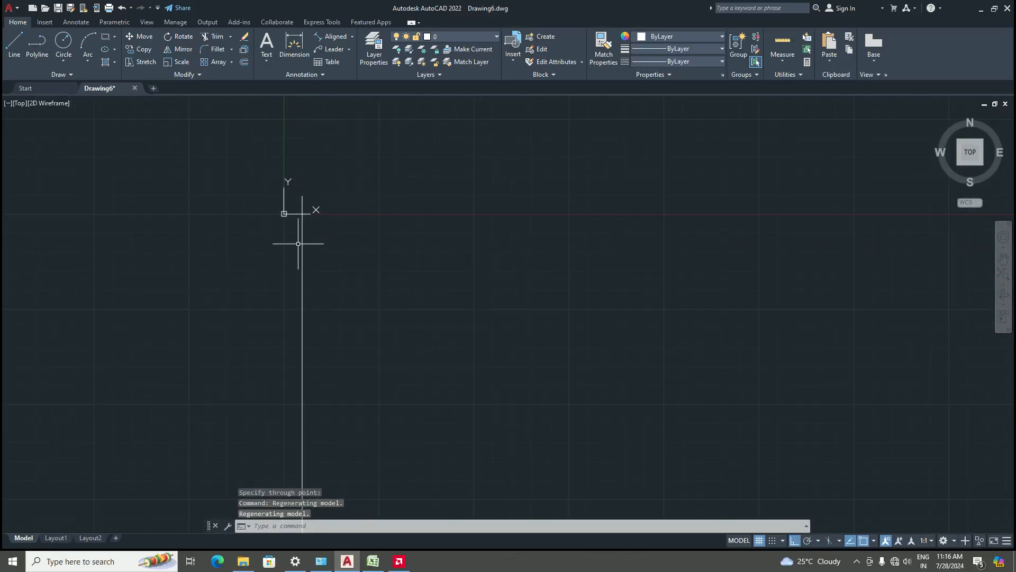
pyautogui.scroll(6, 279, 154)
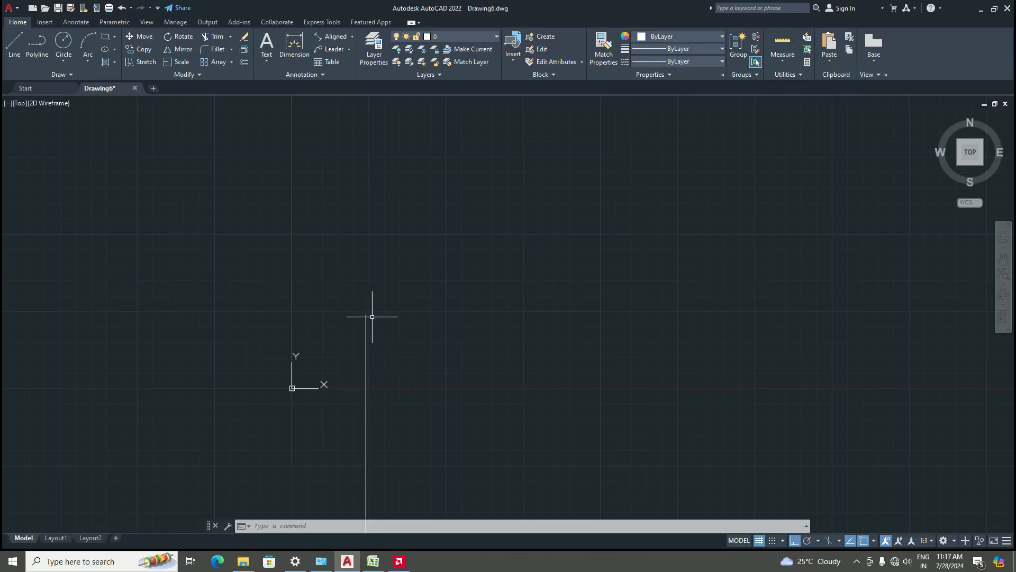
pyautogui.scroll(-8, 424, 296)
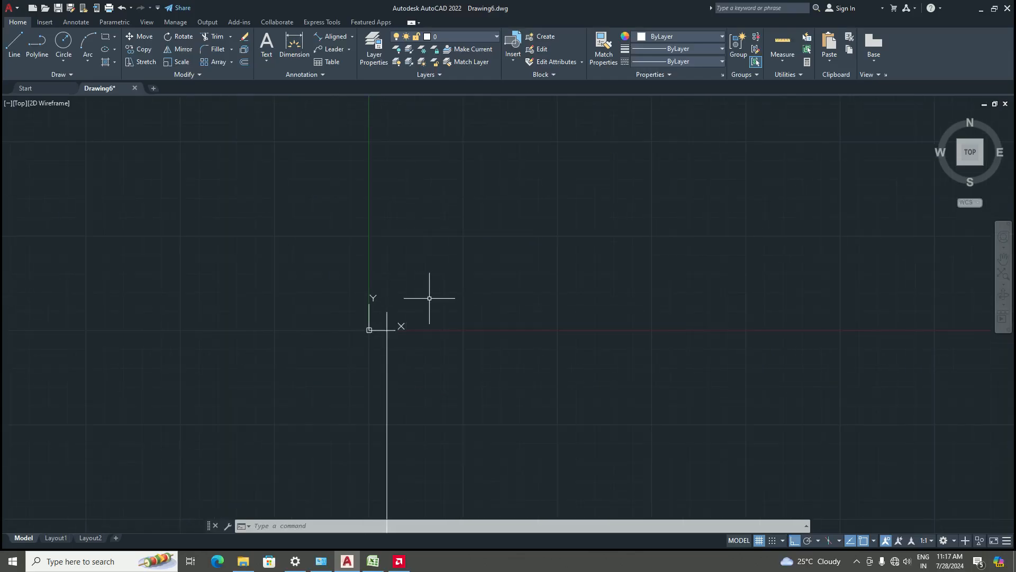
pyautogui.scroll(-4, 403, 324)
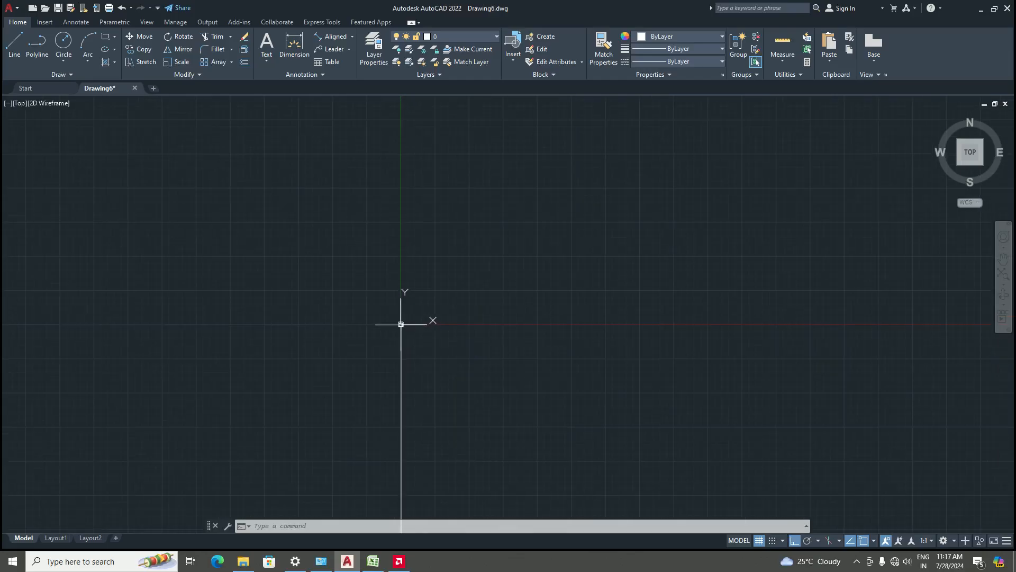
pyautogui.scroll(-2, 401, 324)
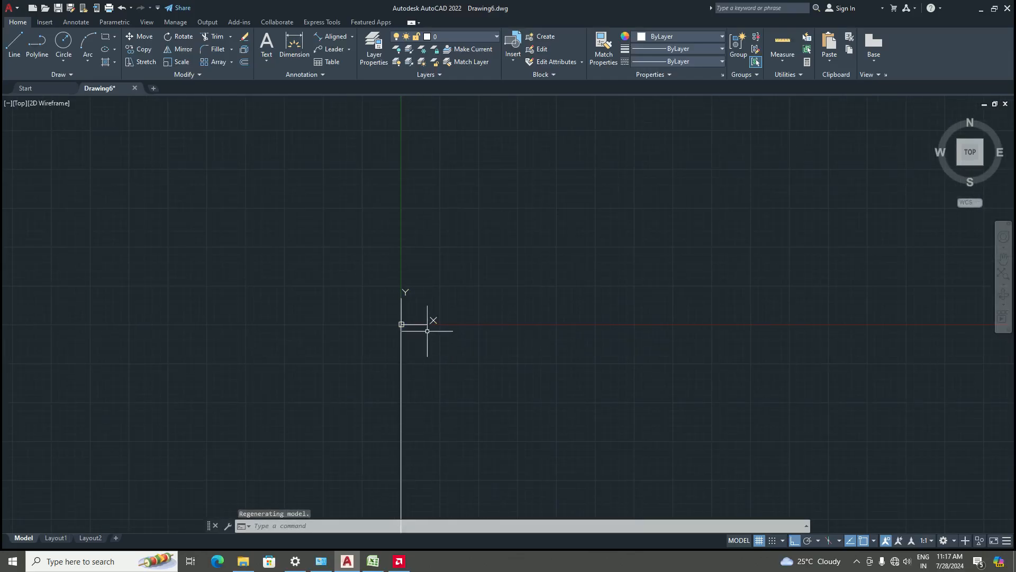
pyautogui.moveTo(394, 332); pyautogui.dragTo(352, 273, button='middle')
pyautogui.scroll(4, 360, 263)
pyautogui.scroll(4, 347, 320)
pyautogui.scroll(4, 377, 157)
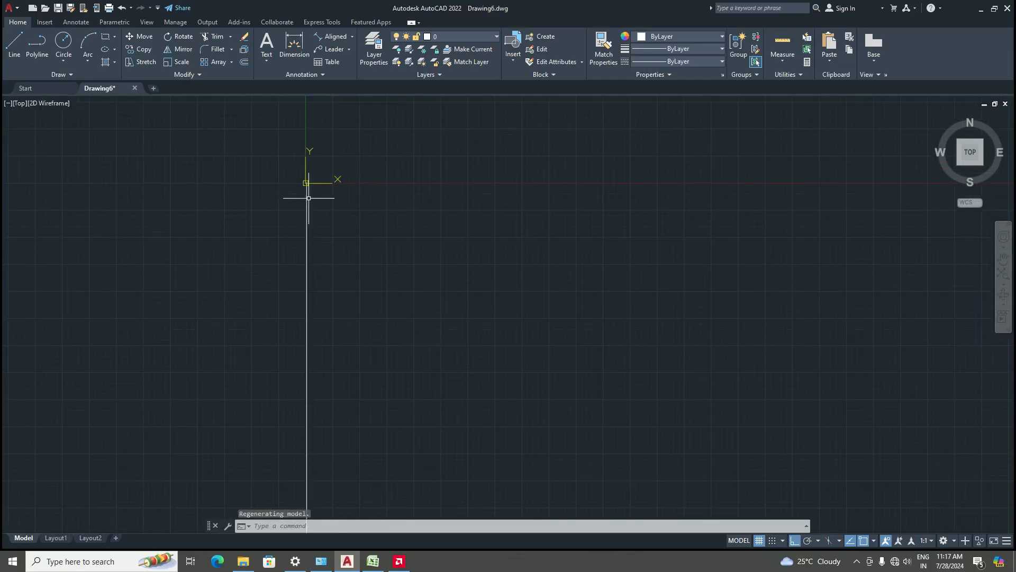
pyautogui.scroll(3, 307, 201)
pyautogui.scroll(-5, 300, 365)
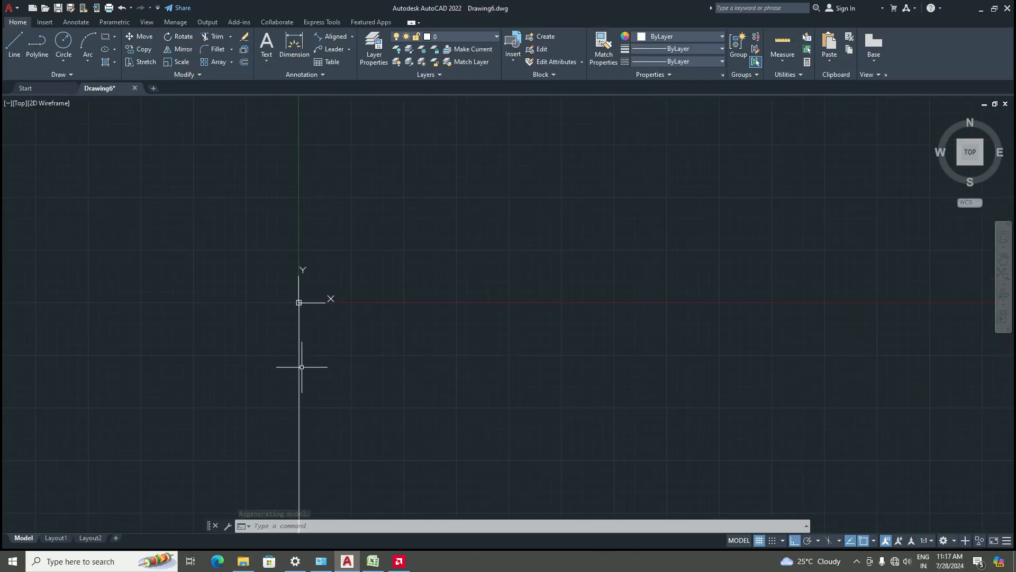
pyautogui.scroll(3, 297, 296)
pyautogui.scroll(15, 298, 315)
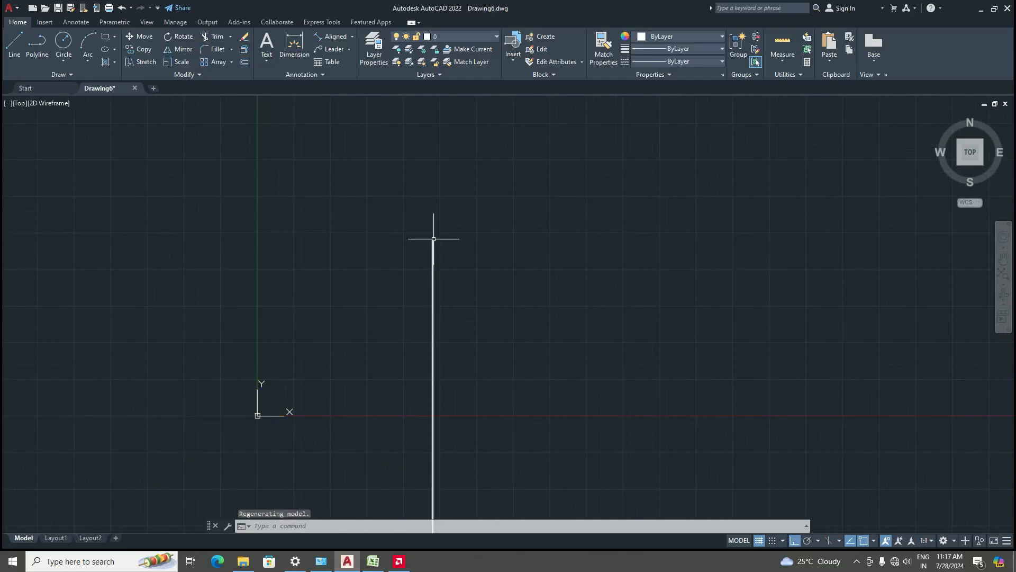
pyautogui.click(433, 267)
pyautogui.press('Delete')
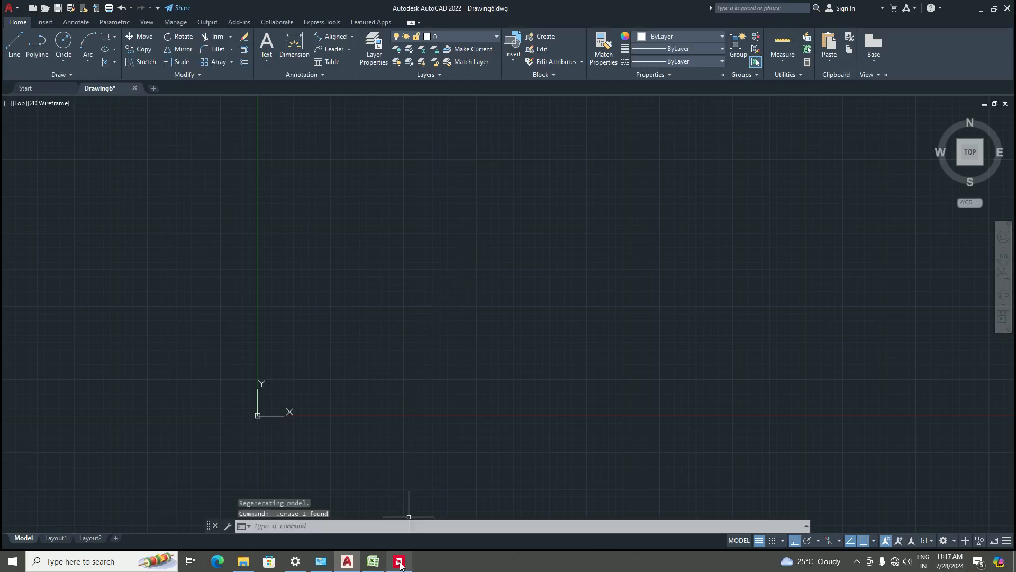
# Switch to the AUTOCAD SYLLABUS spreadsheet in Excel to review the topic list, then return to AutoCAD
pyautogui.click(373, 562)
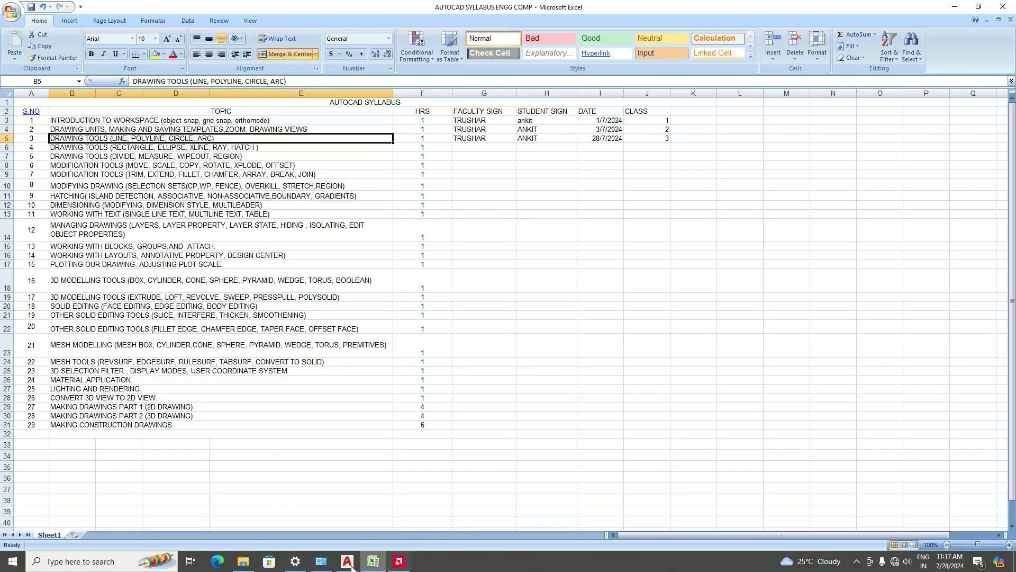
pyautogui.moveTo(344, 566)
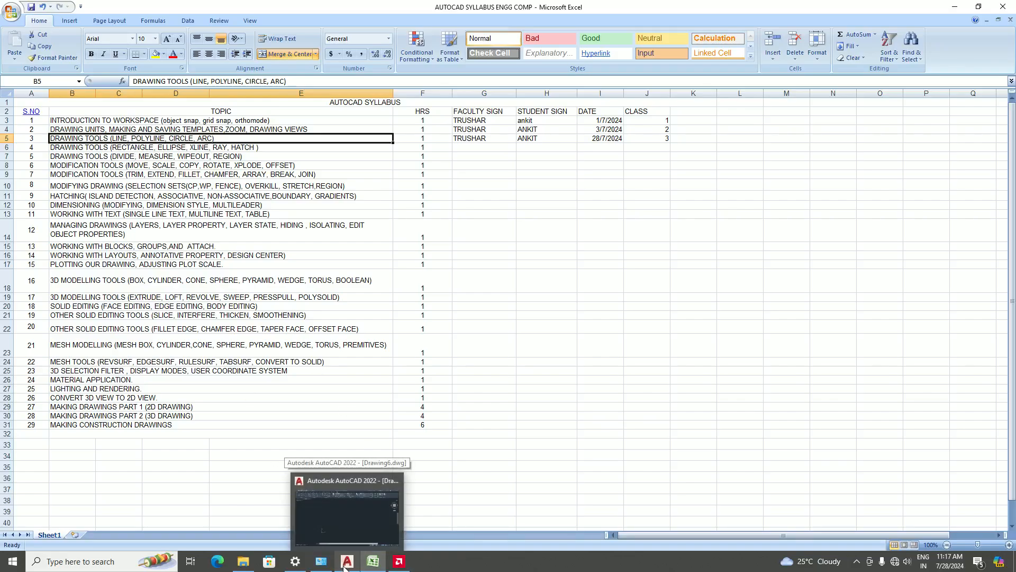
pyautogui.click(347, 561)
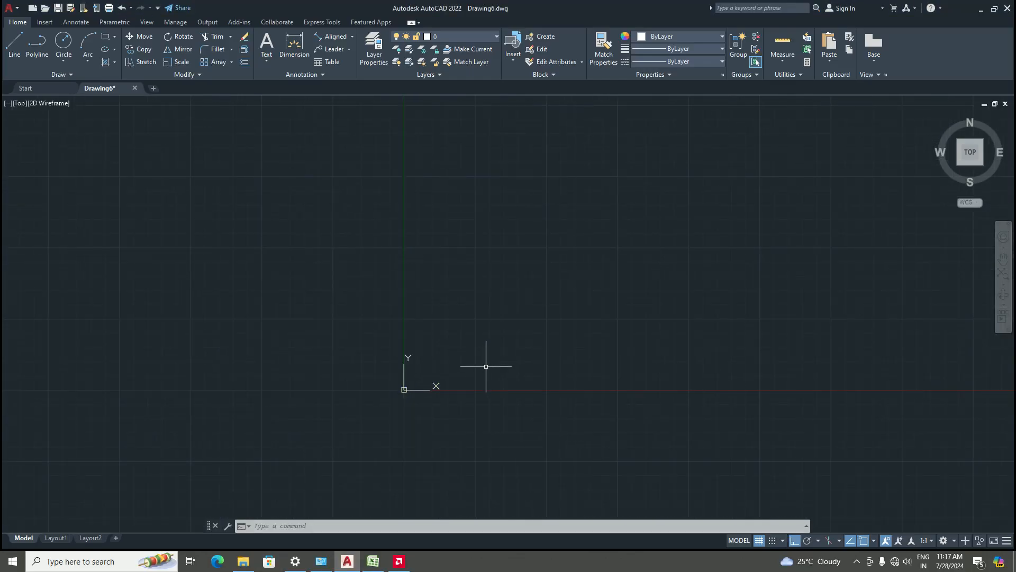
pyautogui.click(399, 561)
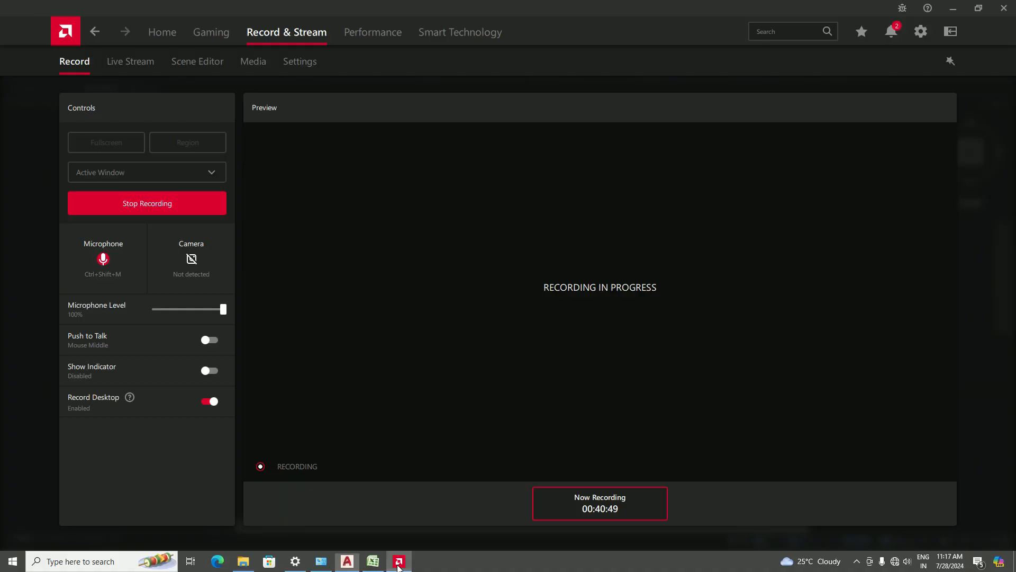